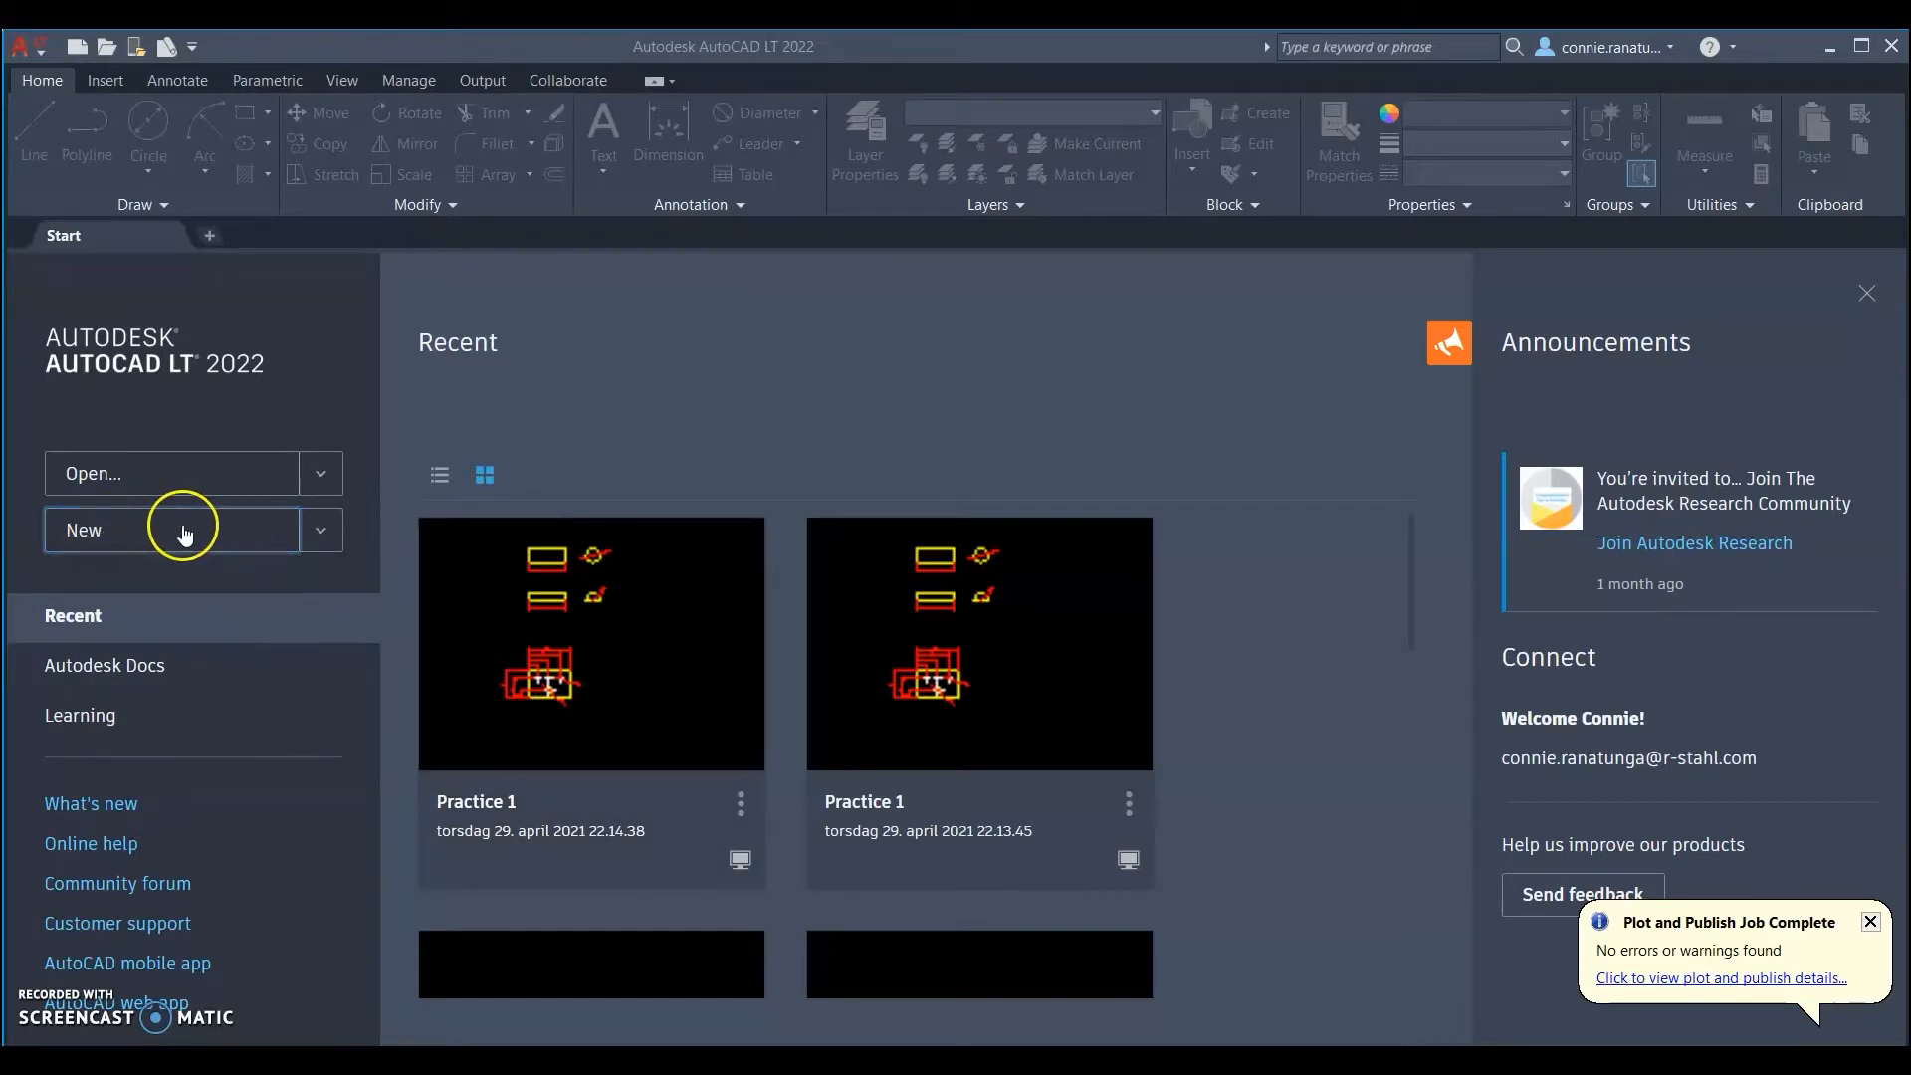
- Start a new blank drawing and look through the available command sets, from Home and Insert through to Collaborate
click(179, 536)
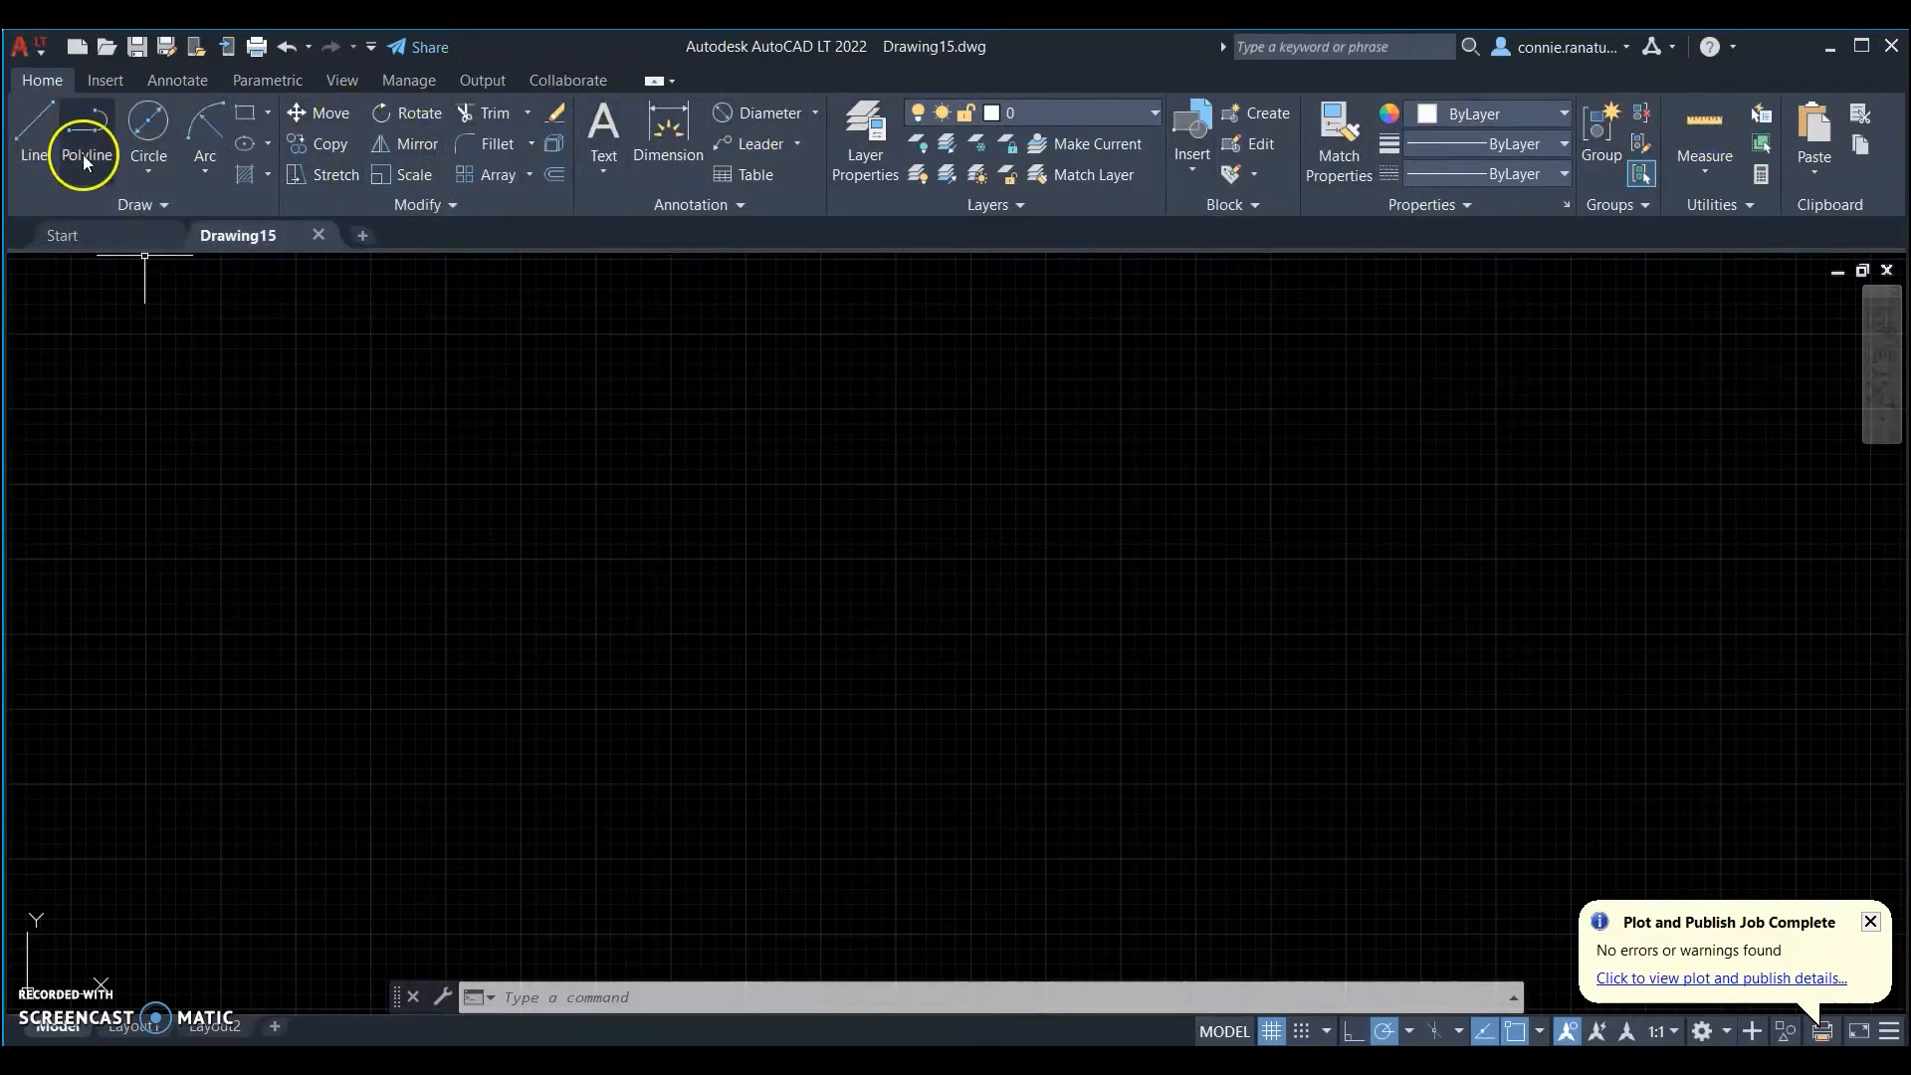
click(166, 205)
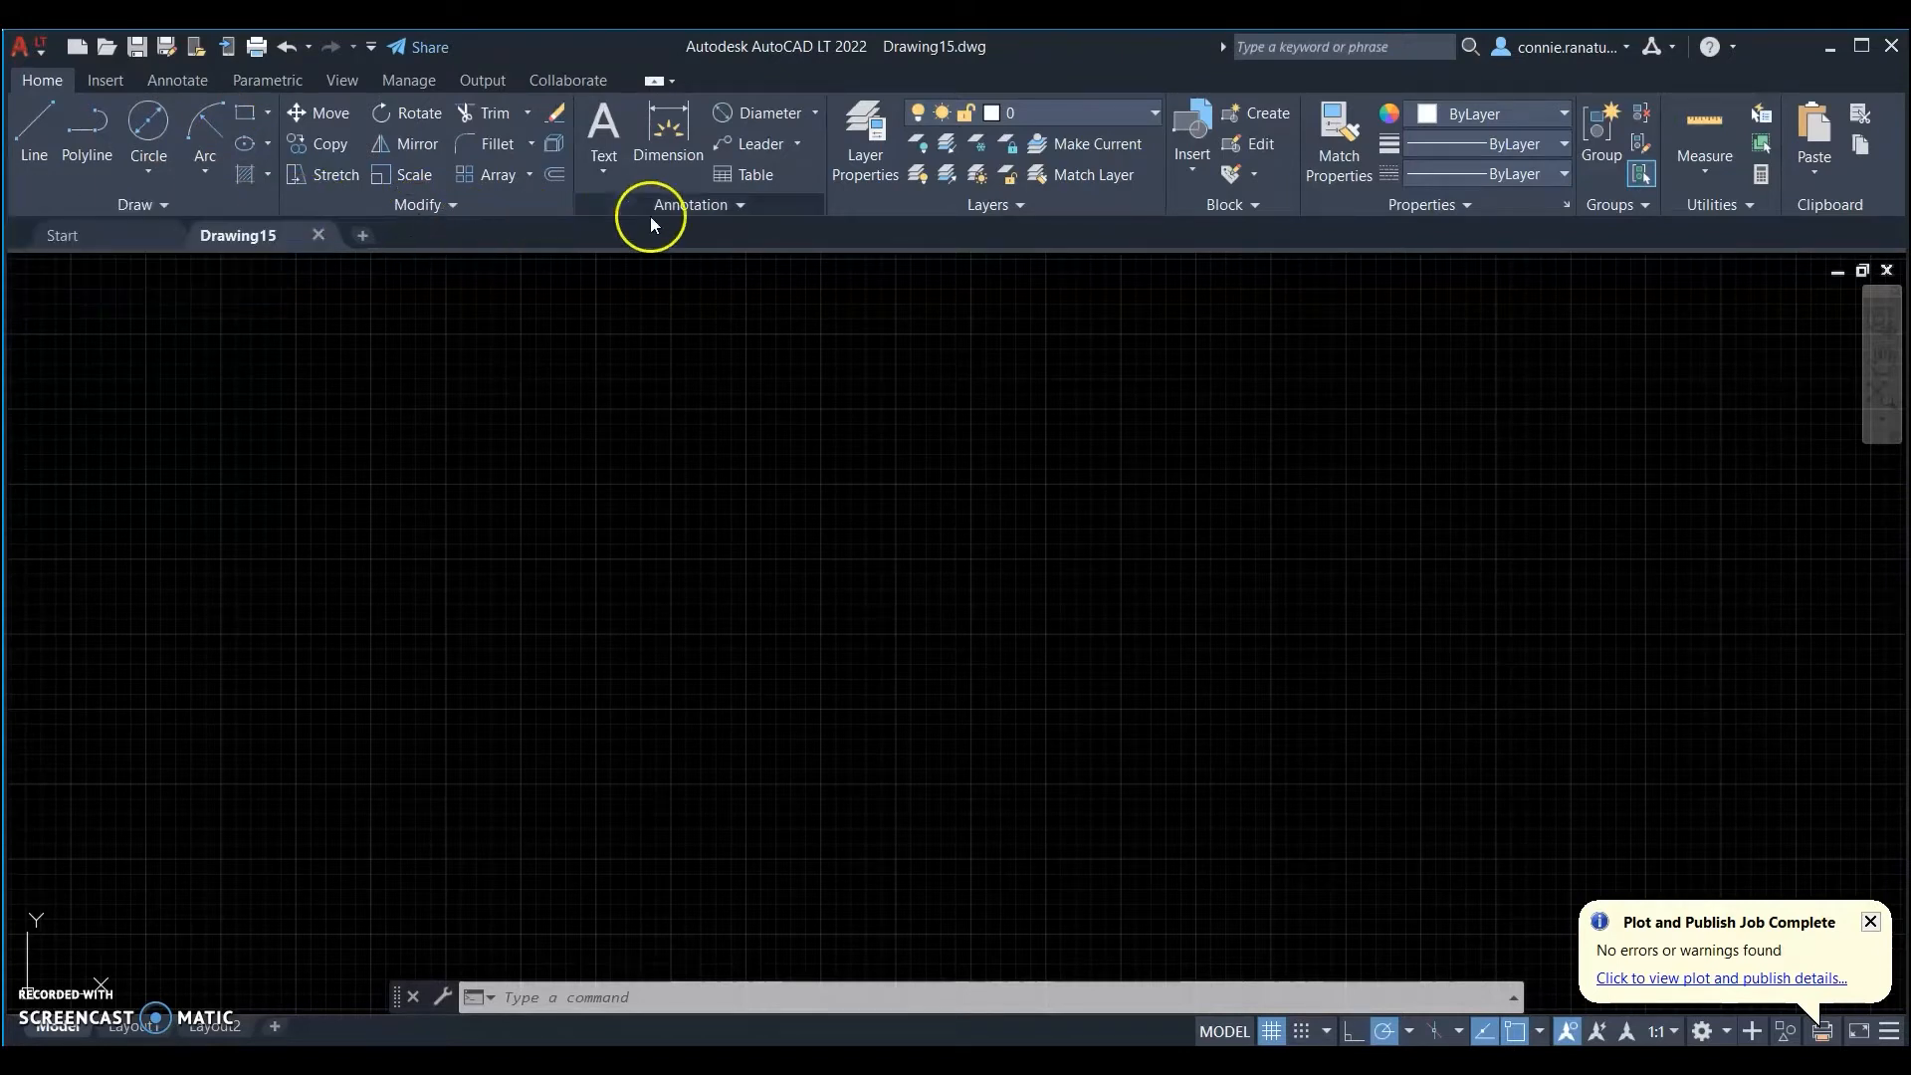
click(445, 202)
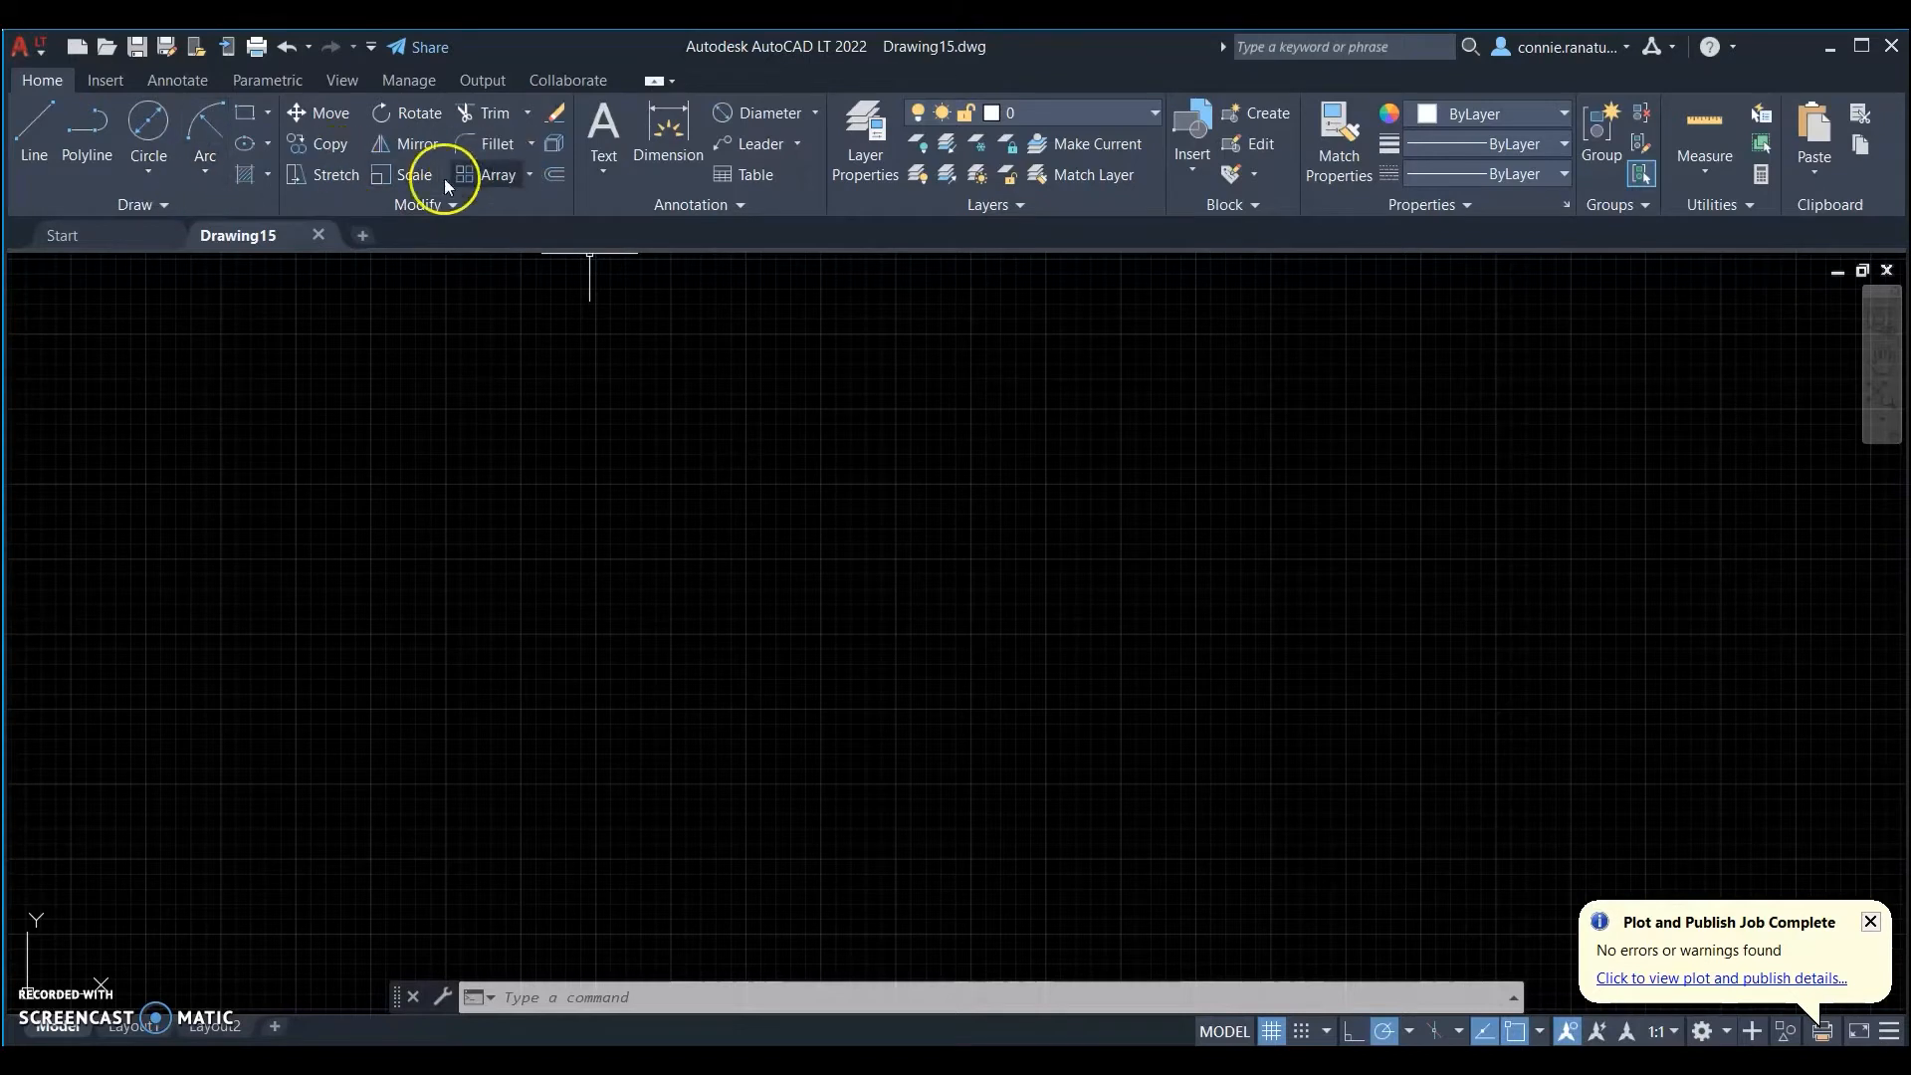
click(737, 209)
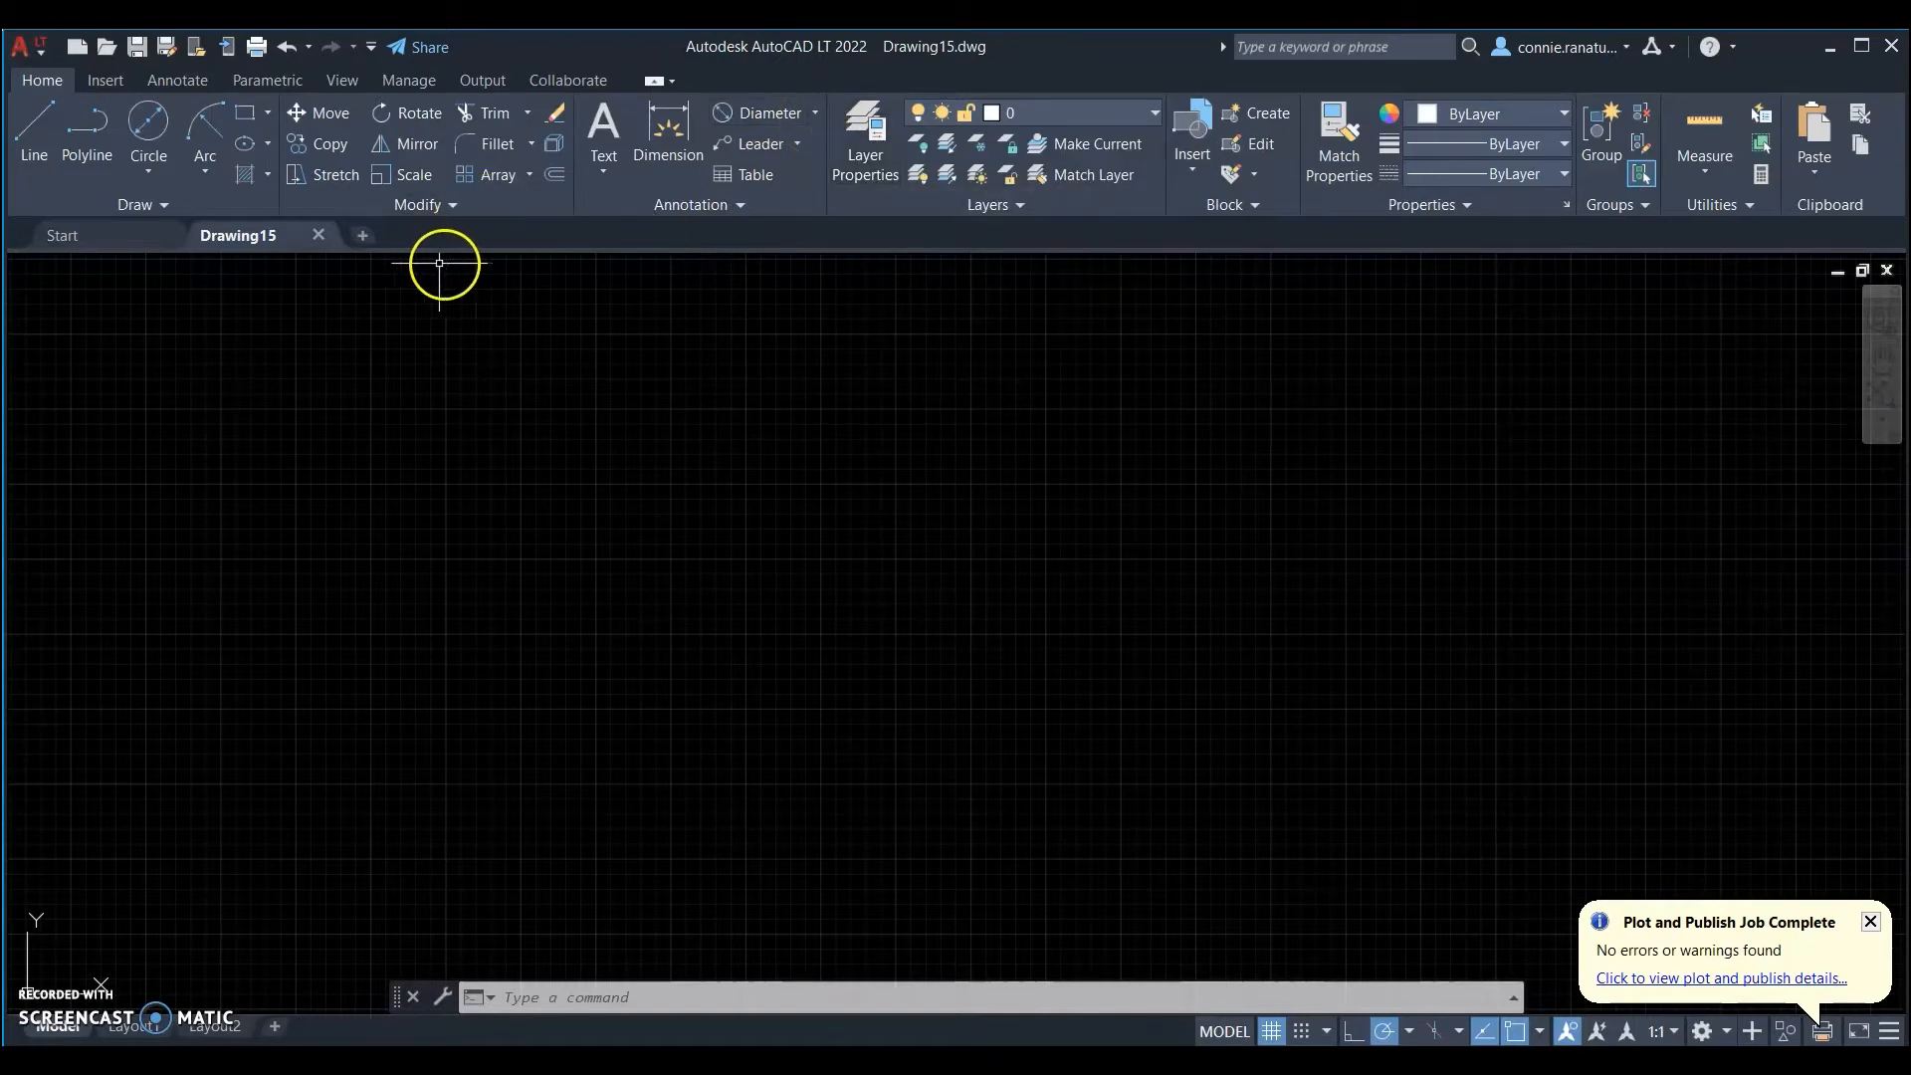
click(100, 80)
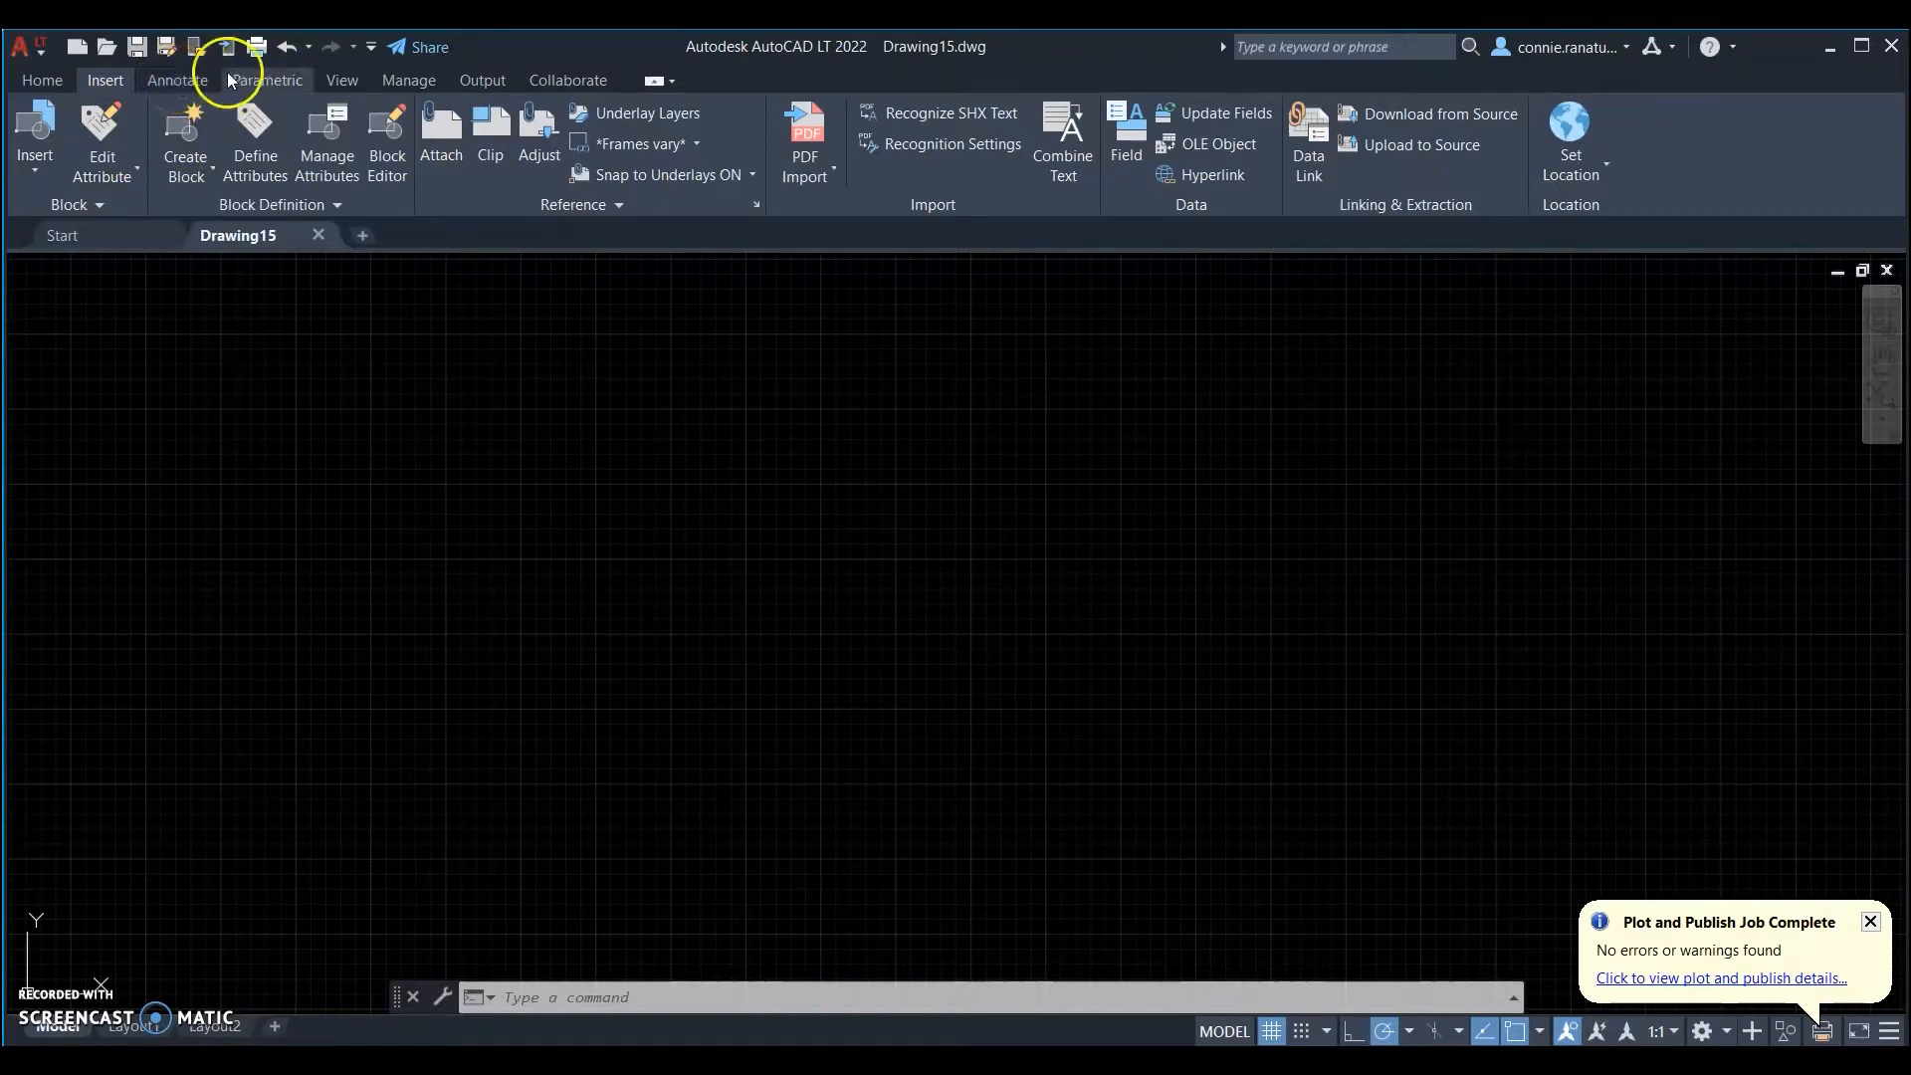
click(198, 78)
click(255, 79)
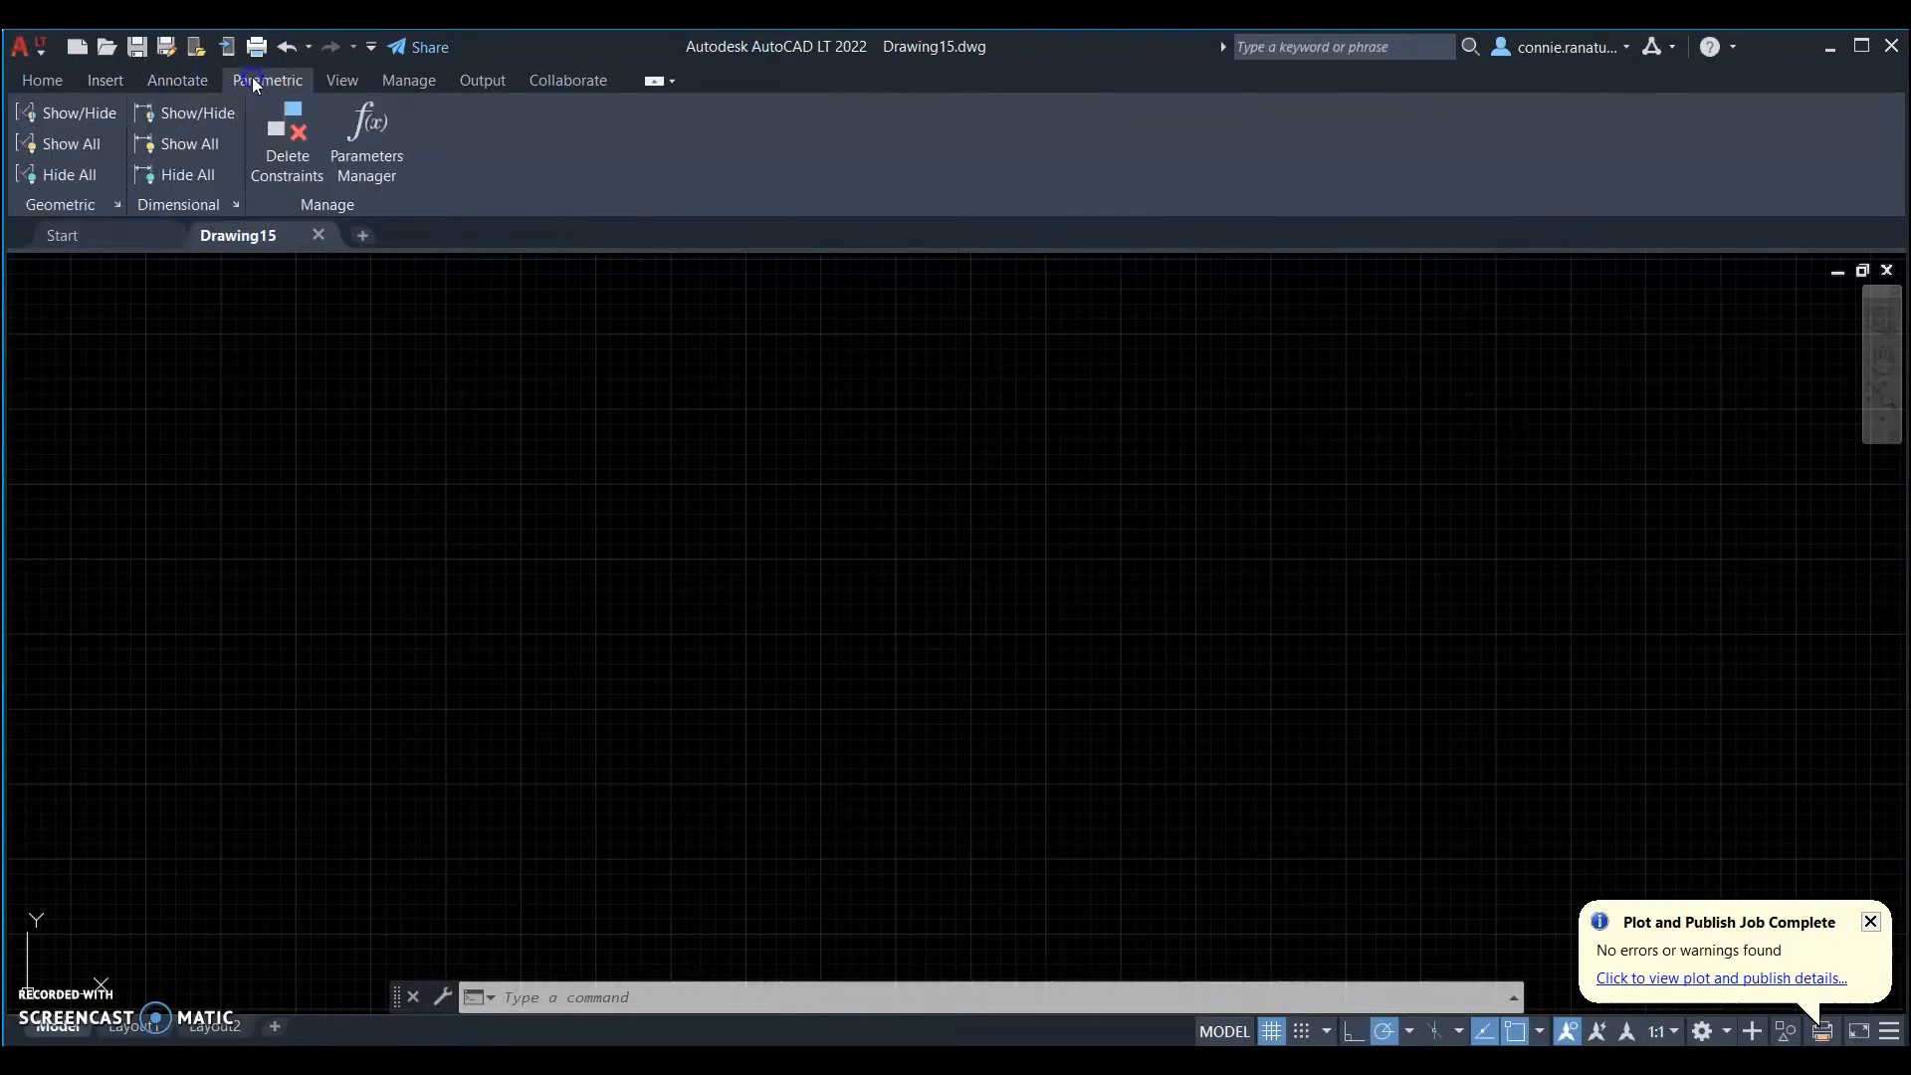
click(357, 80)
click(426, 82)
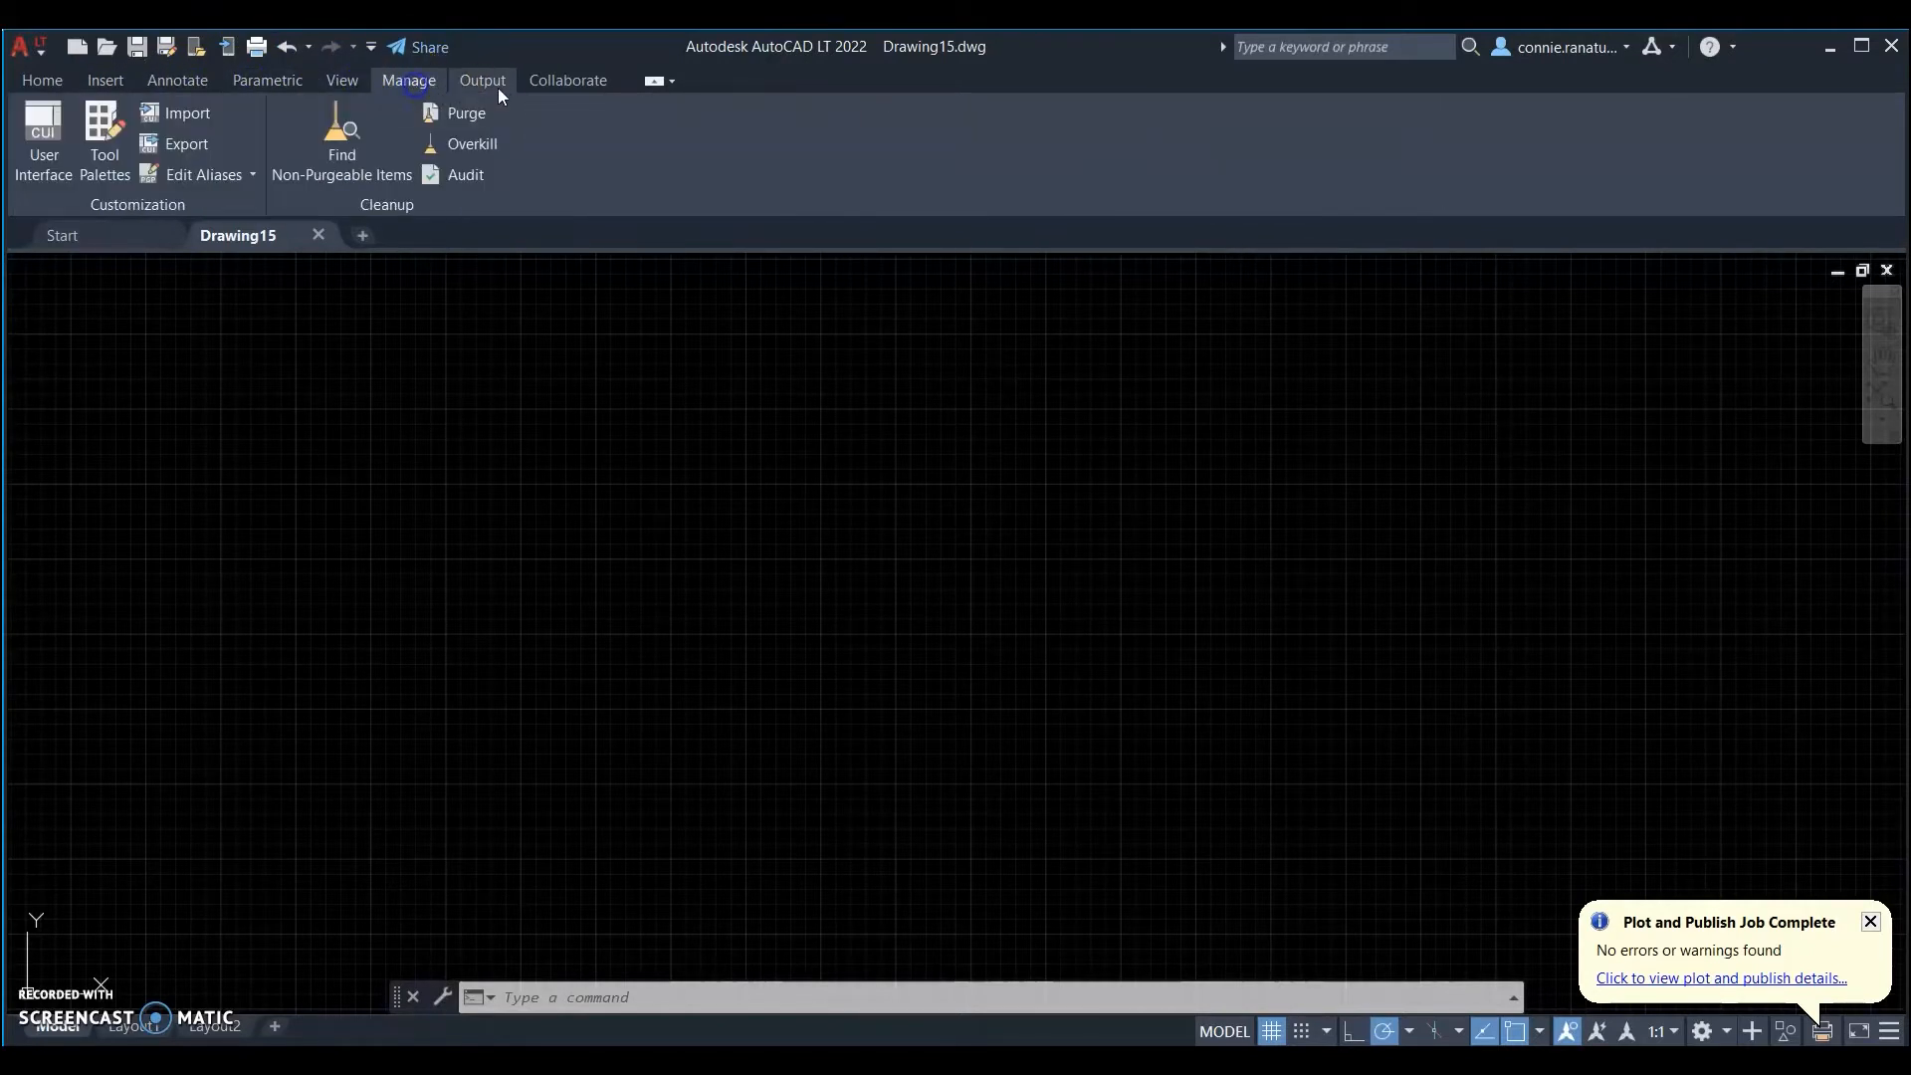
click(481, 82)
click(545, 80)
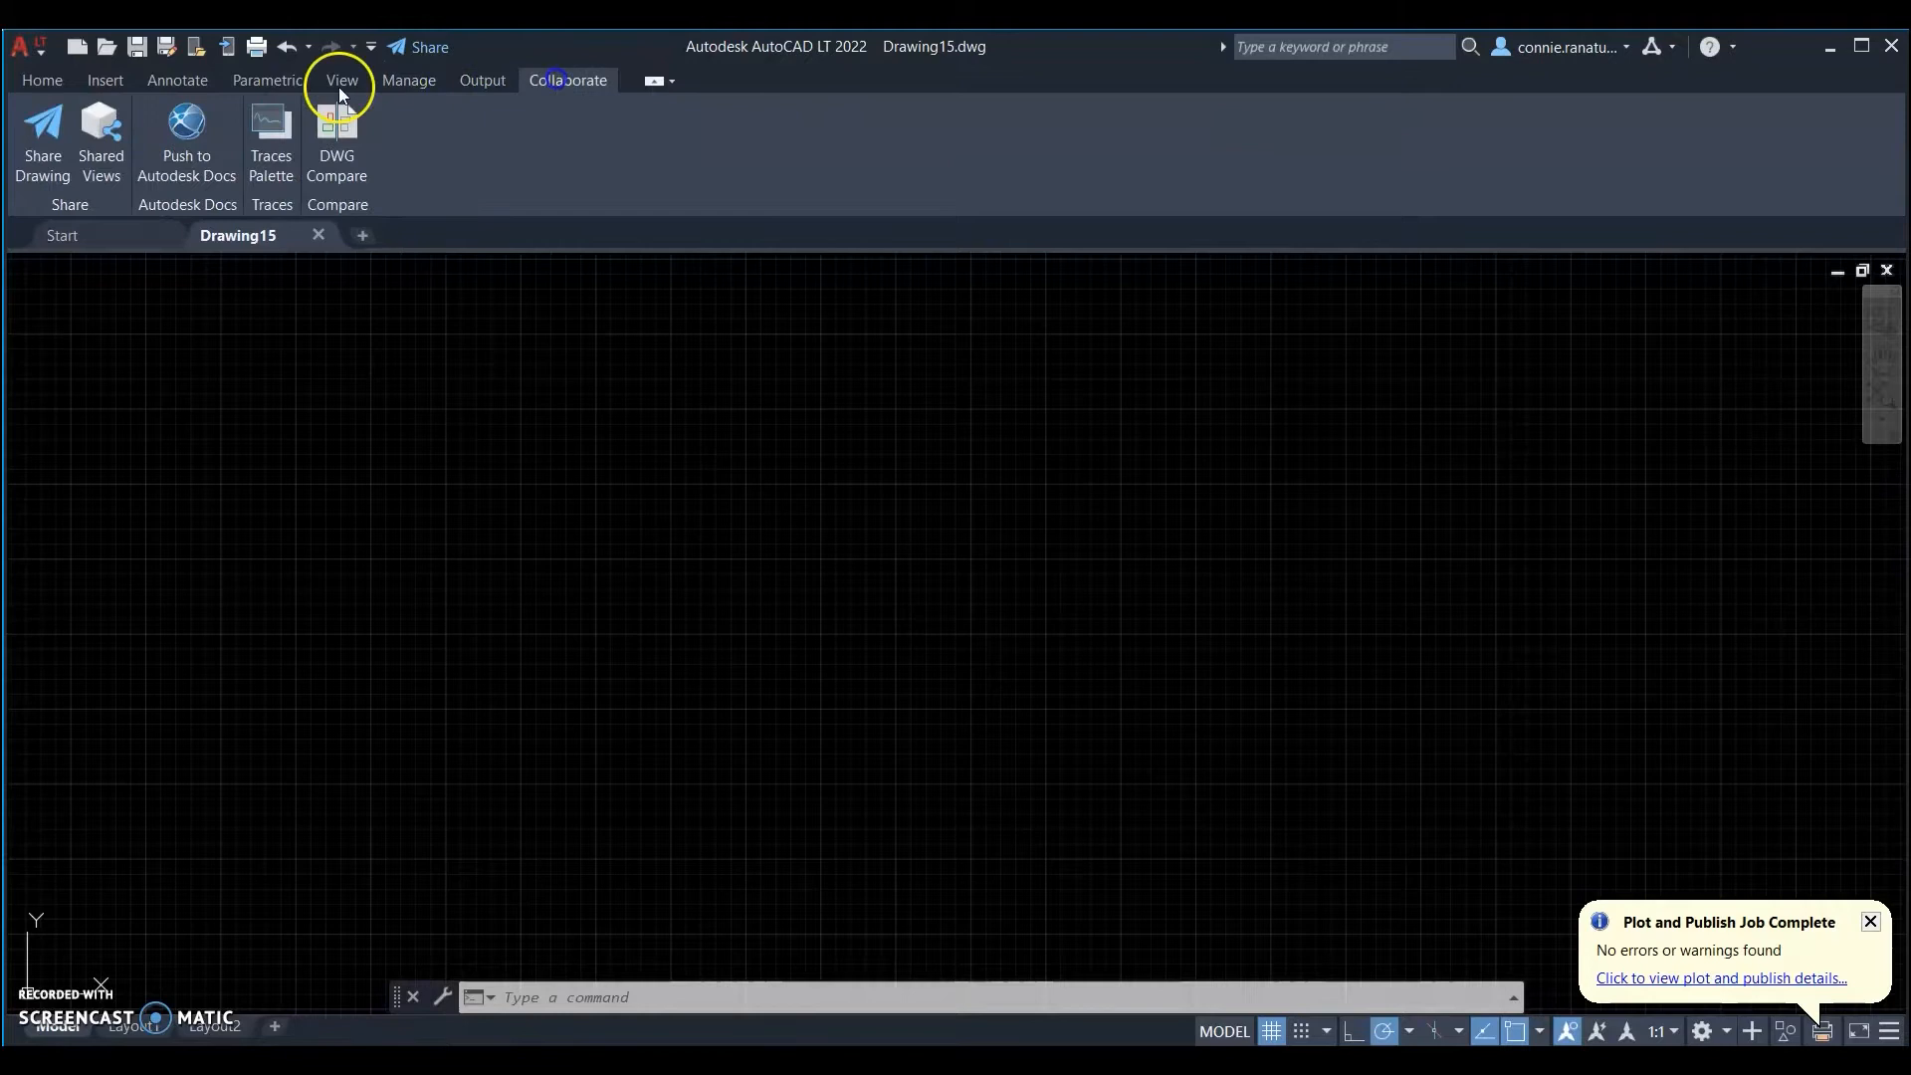
click(48, 83)
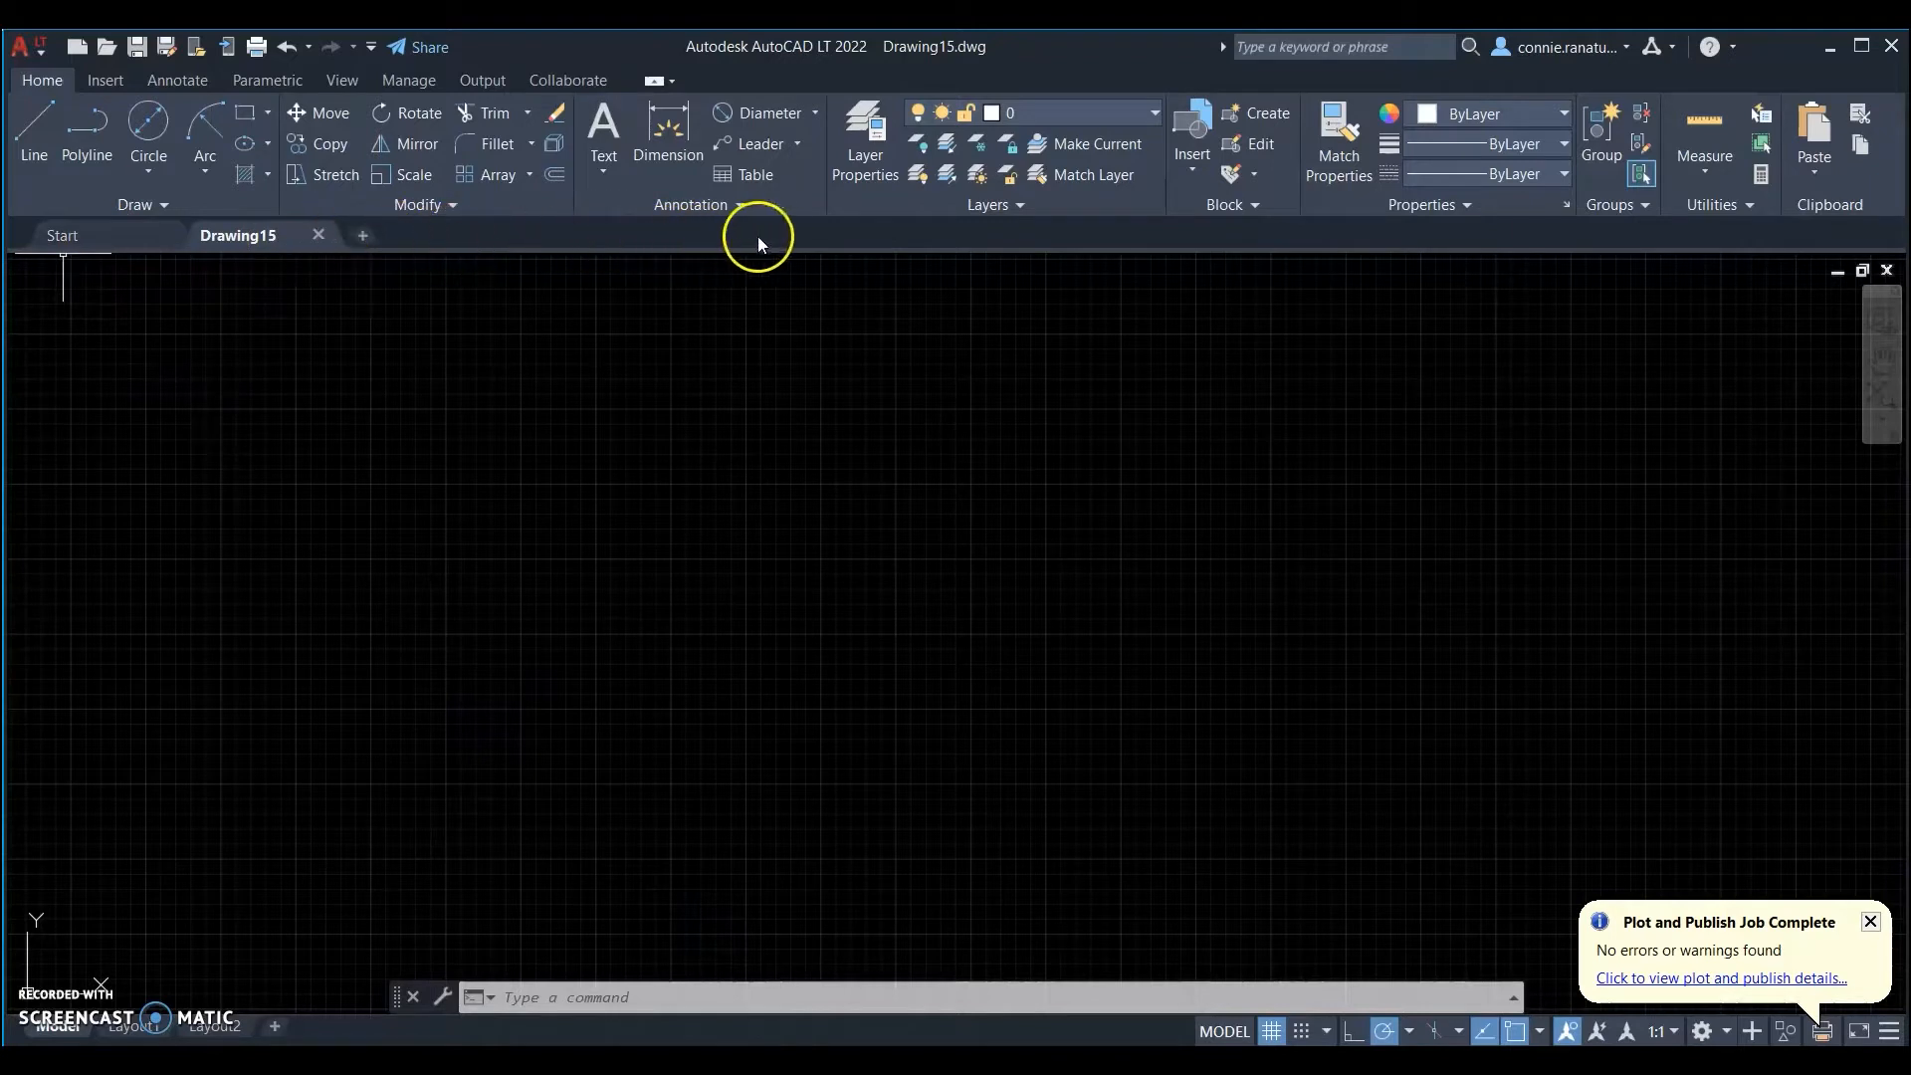
- Open a second blank drawing alongside the current one and close it again
click(362, 236)
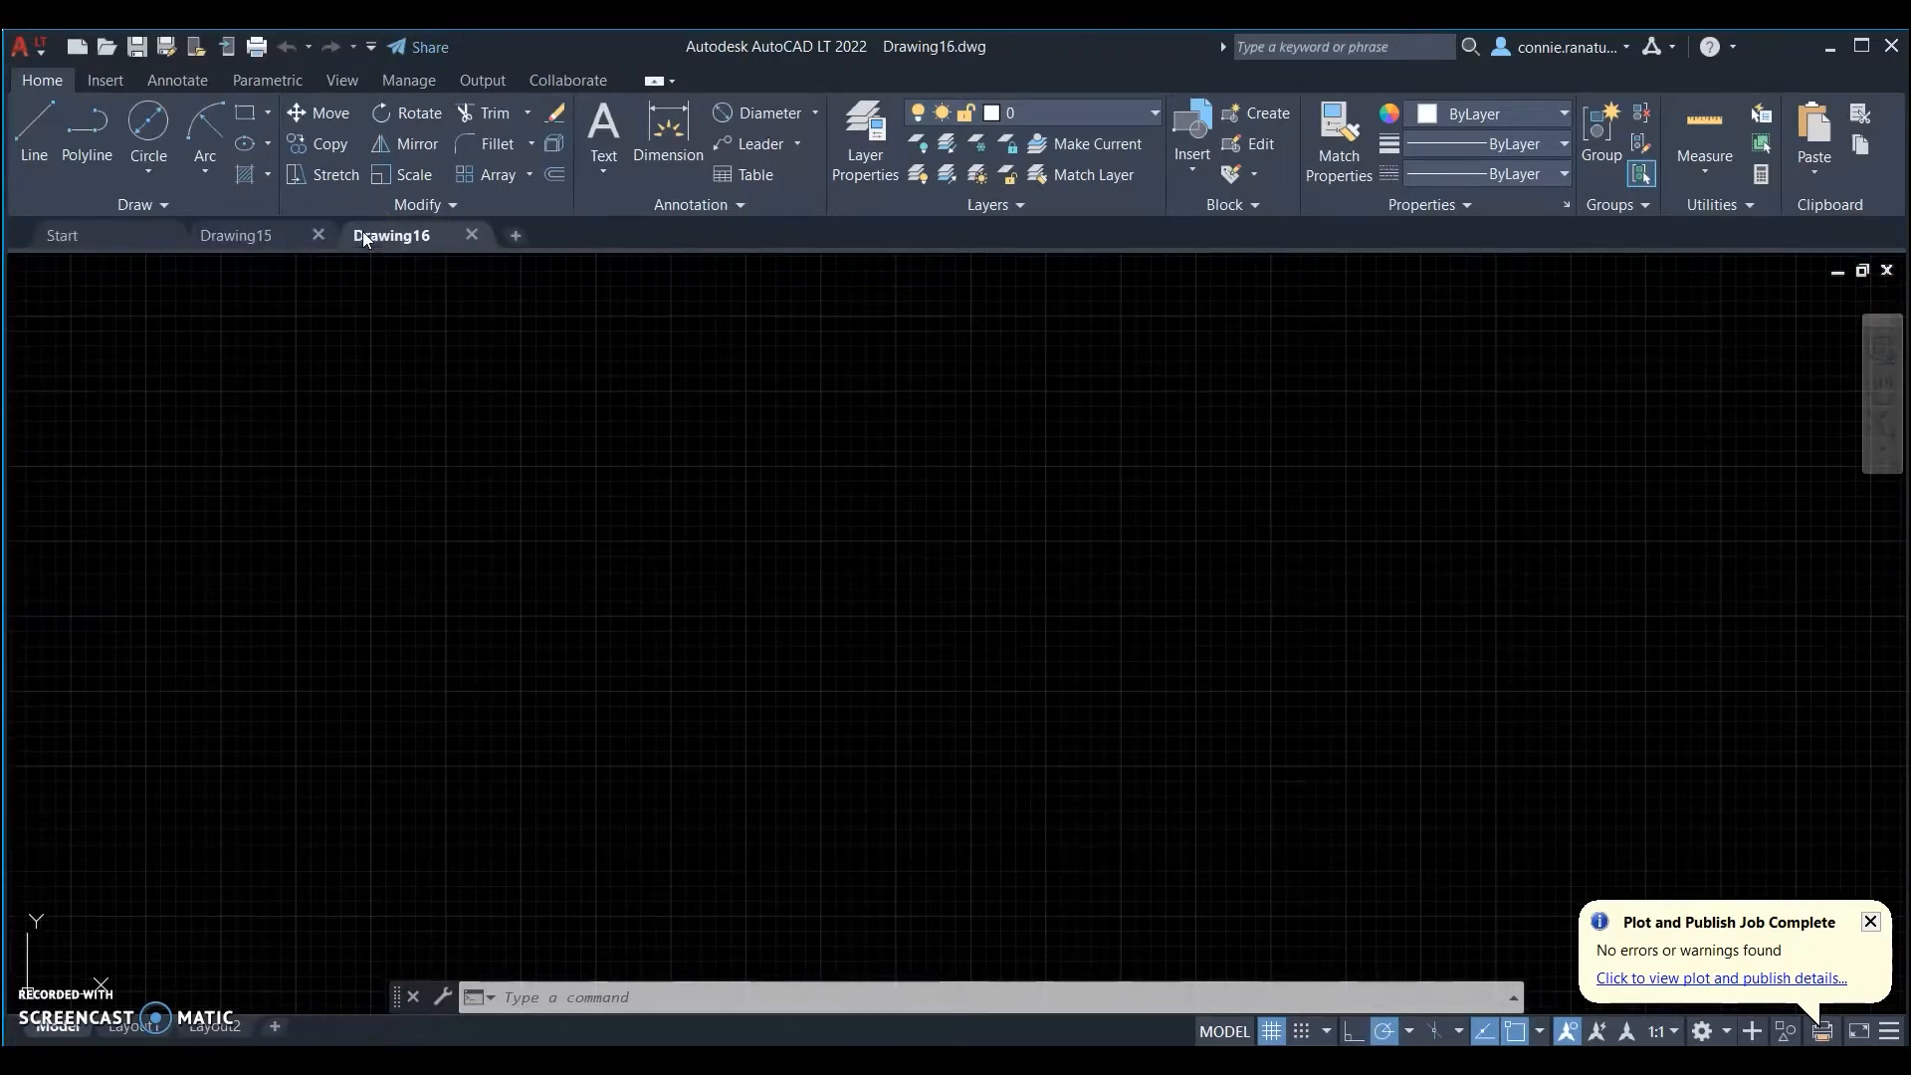
click(470, 237)
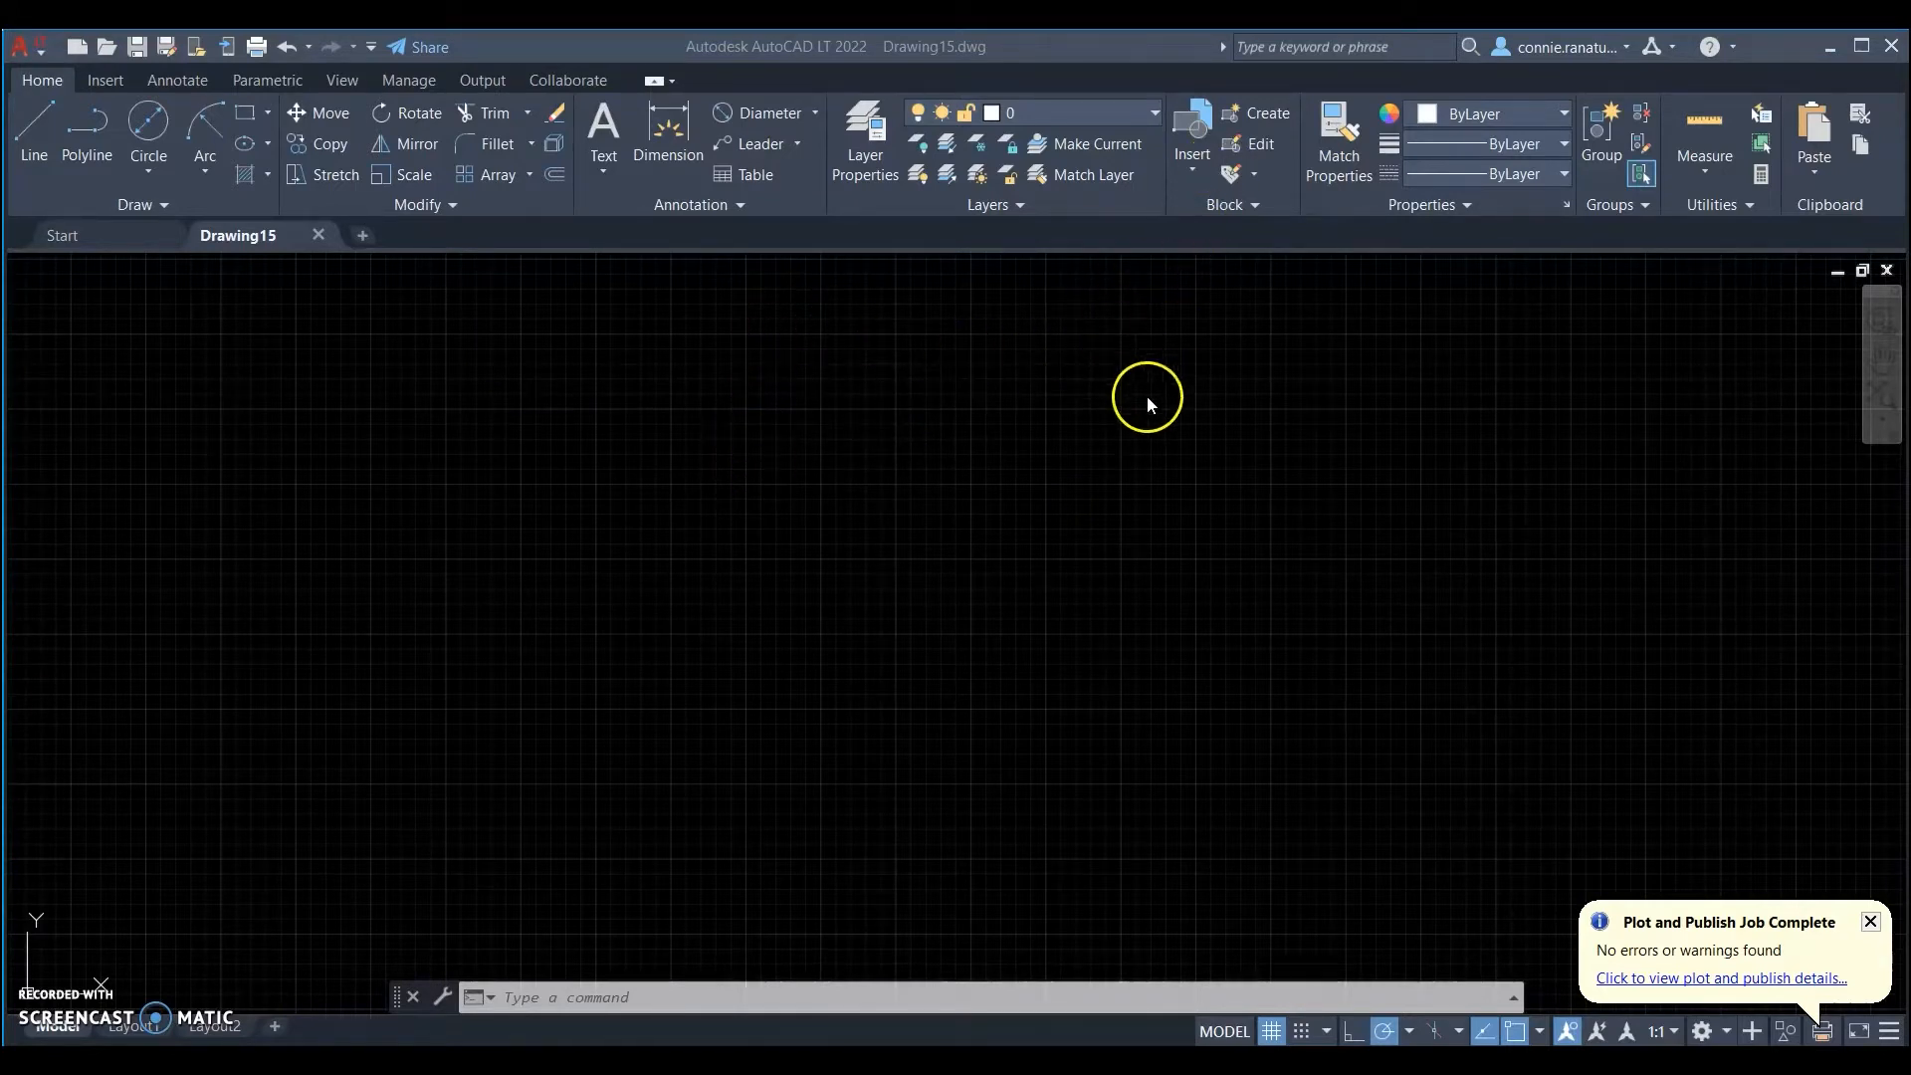
- Examine which layers the blank drawing already contains
click(1127, 117)
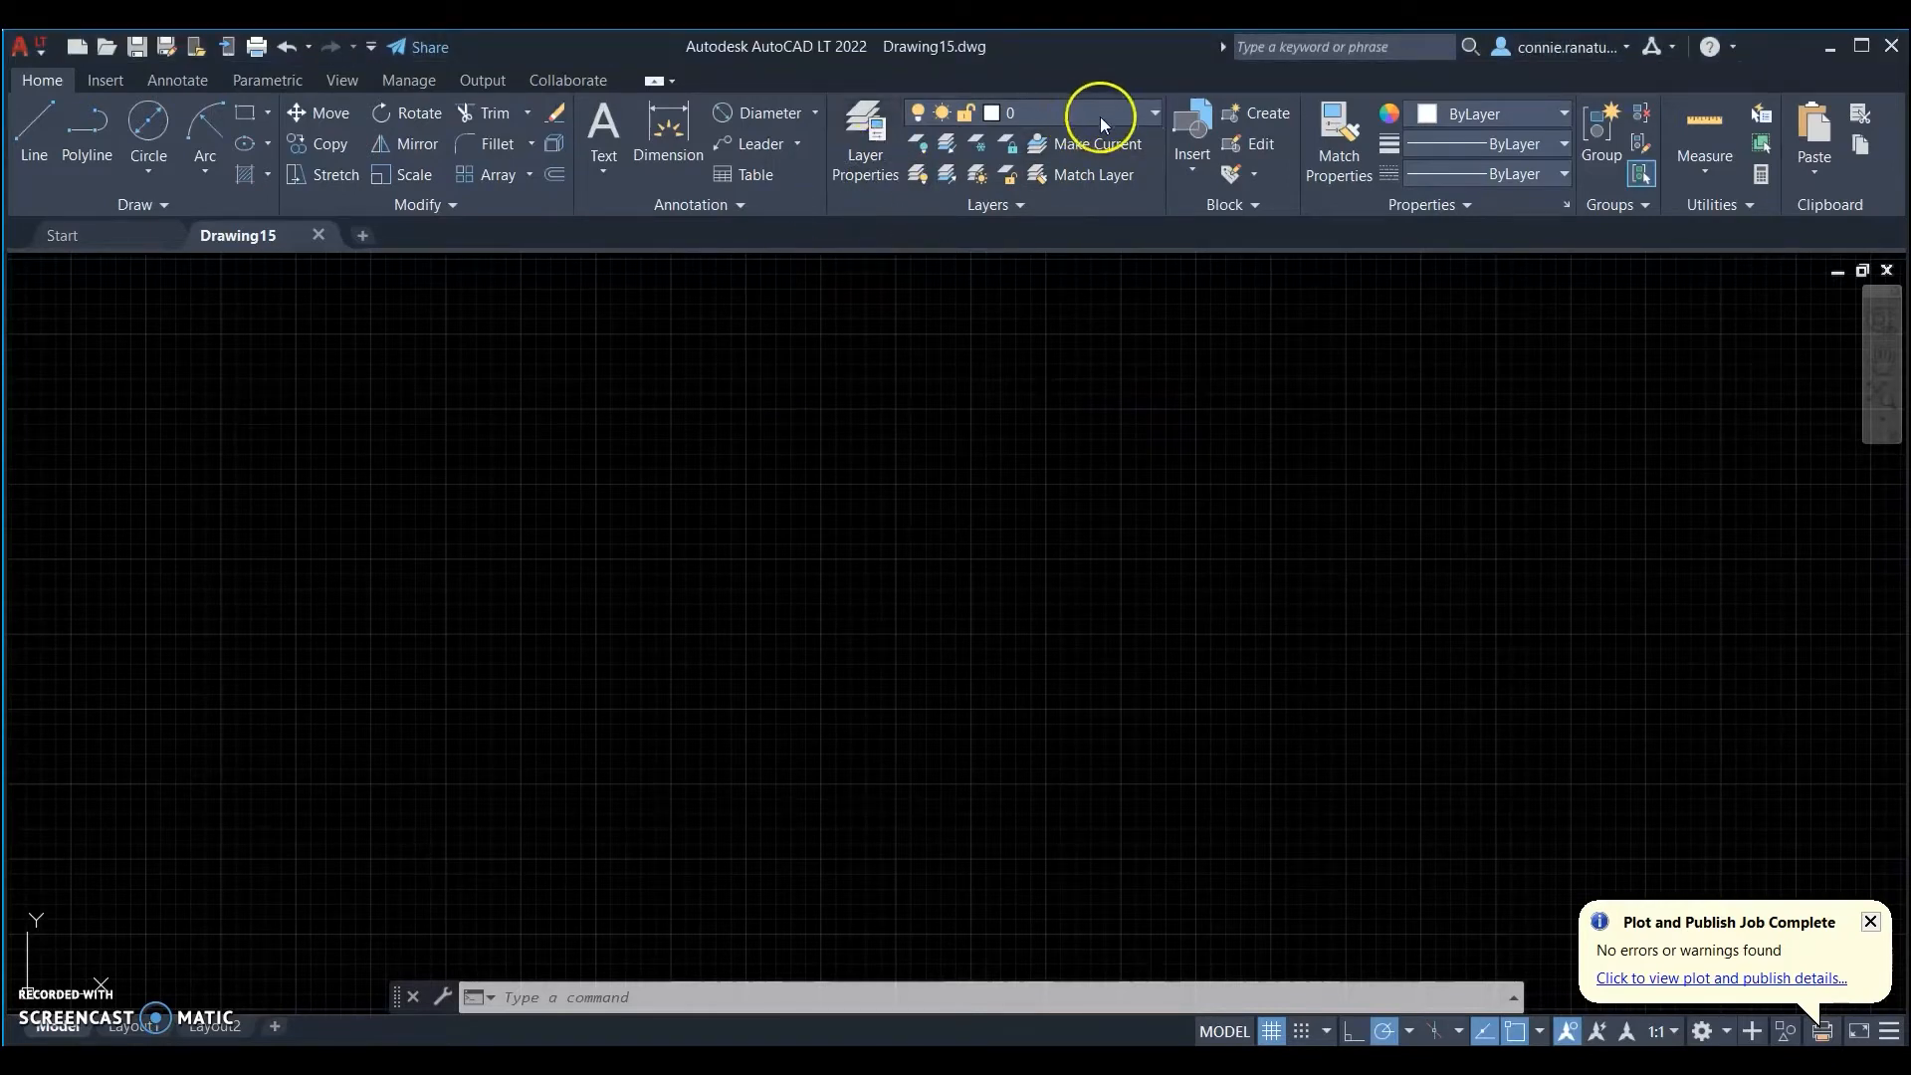
click(1147, 111)
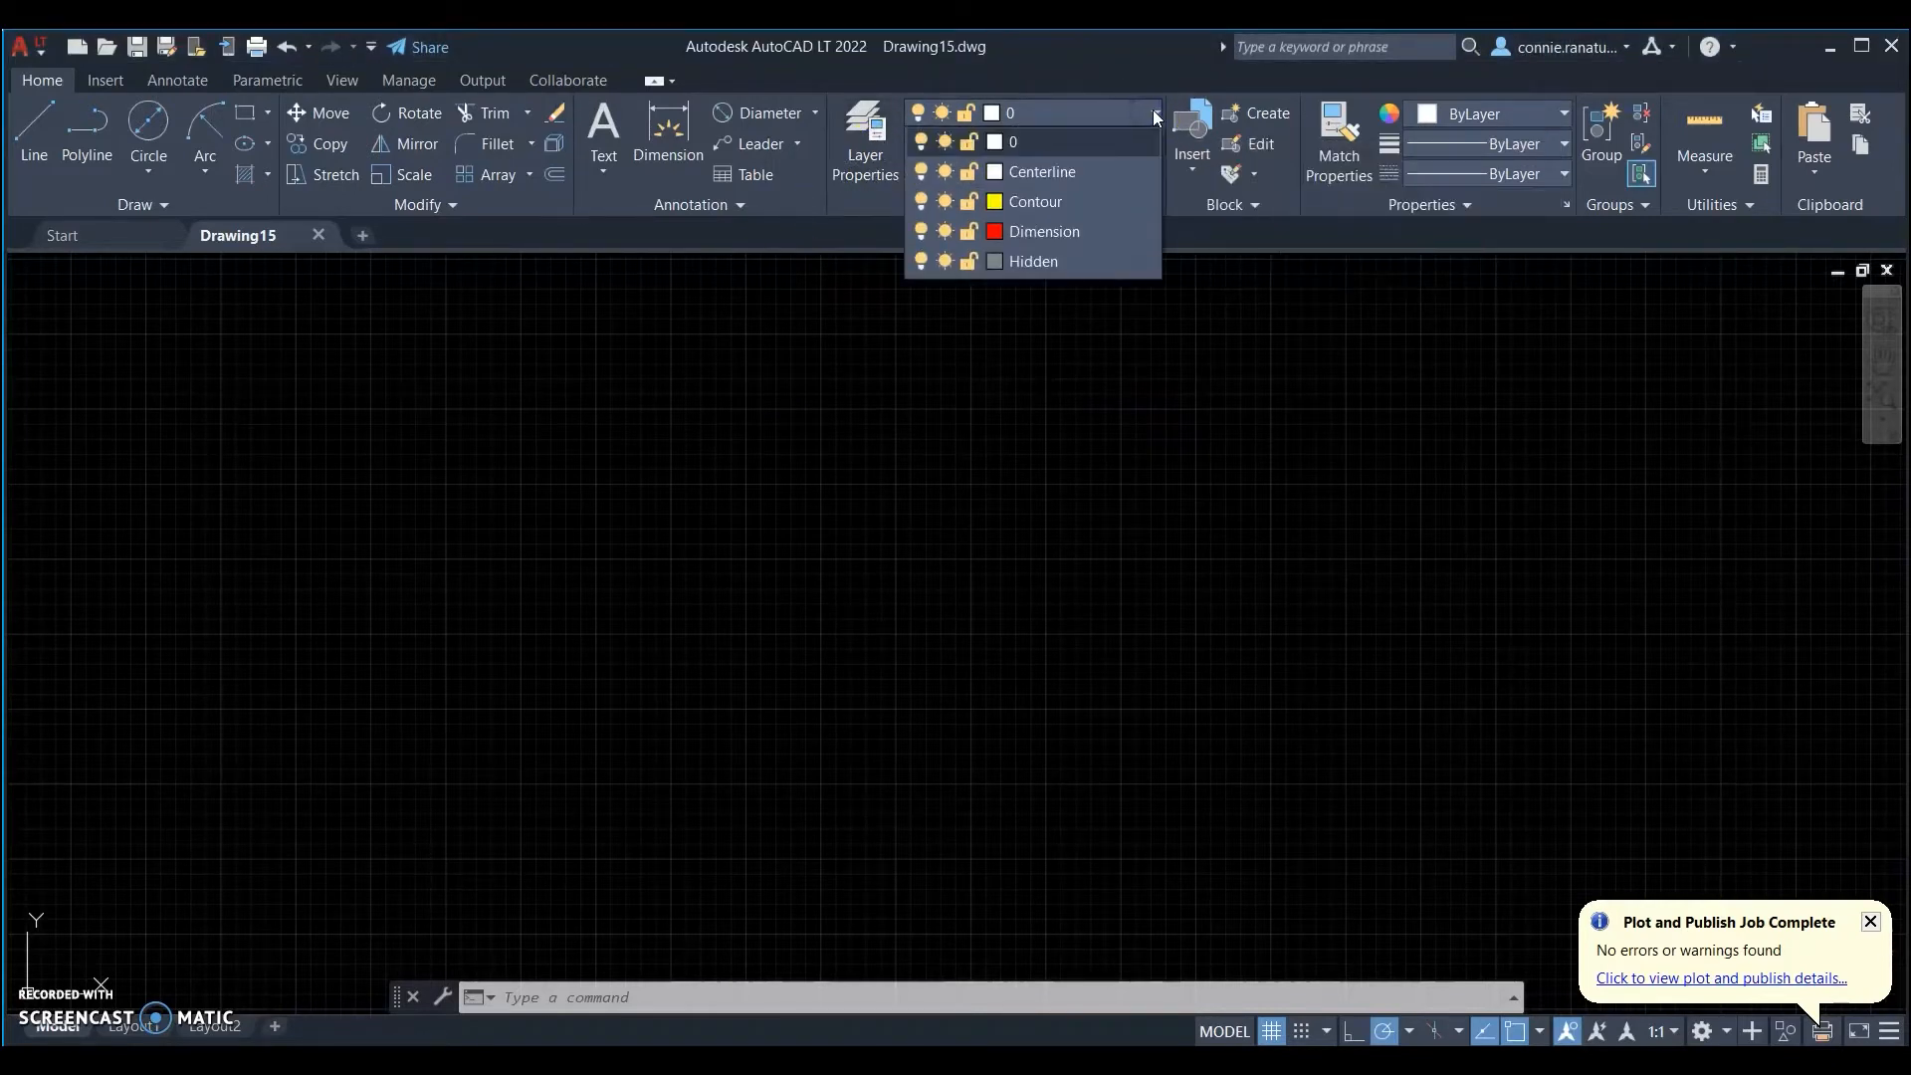
click(1155, 110)
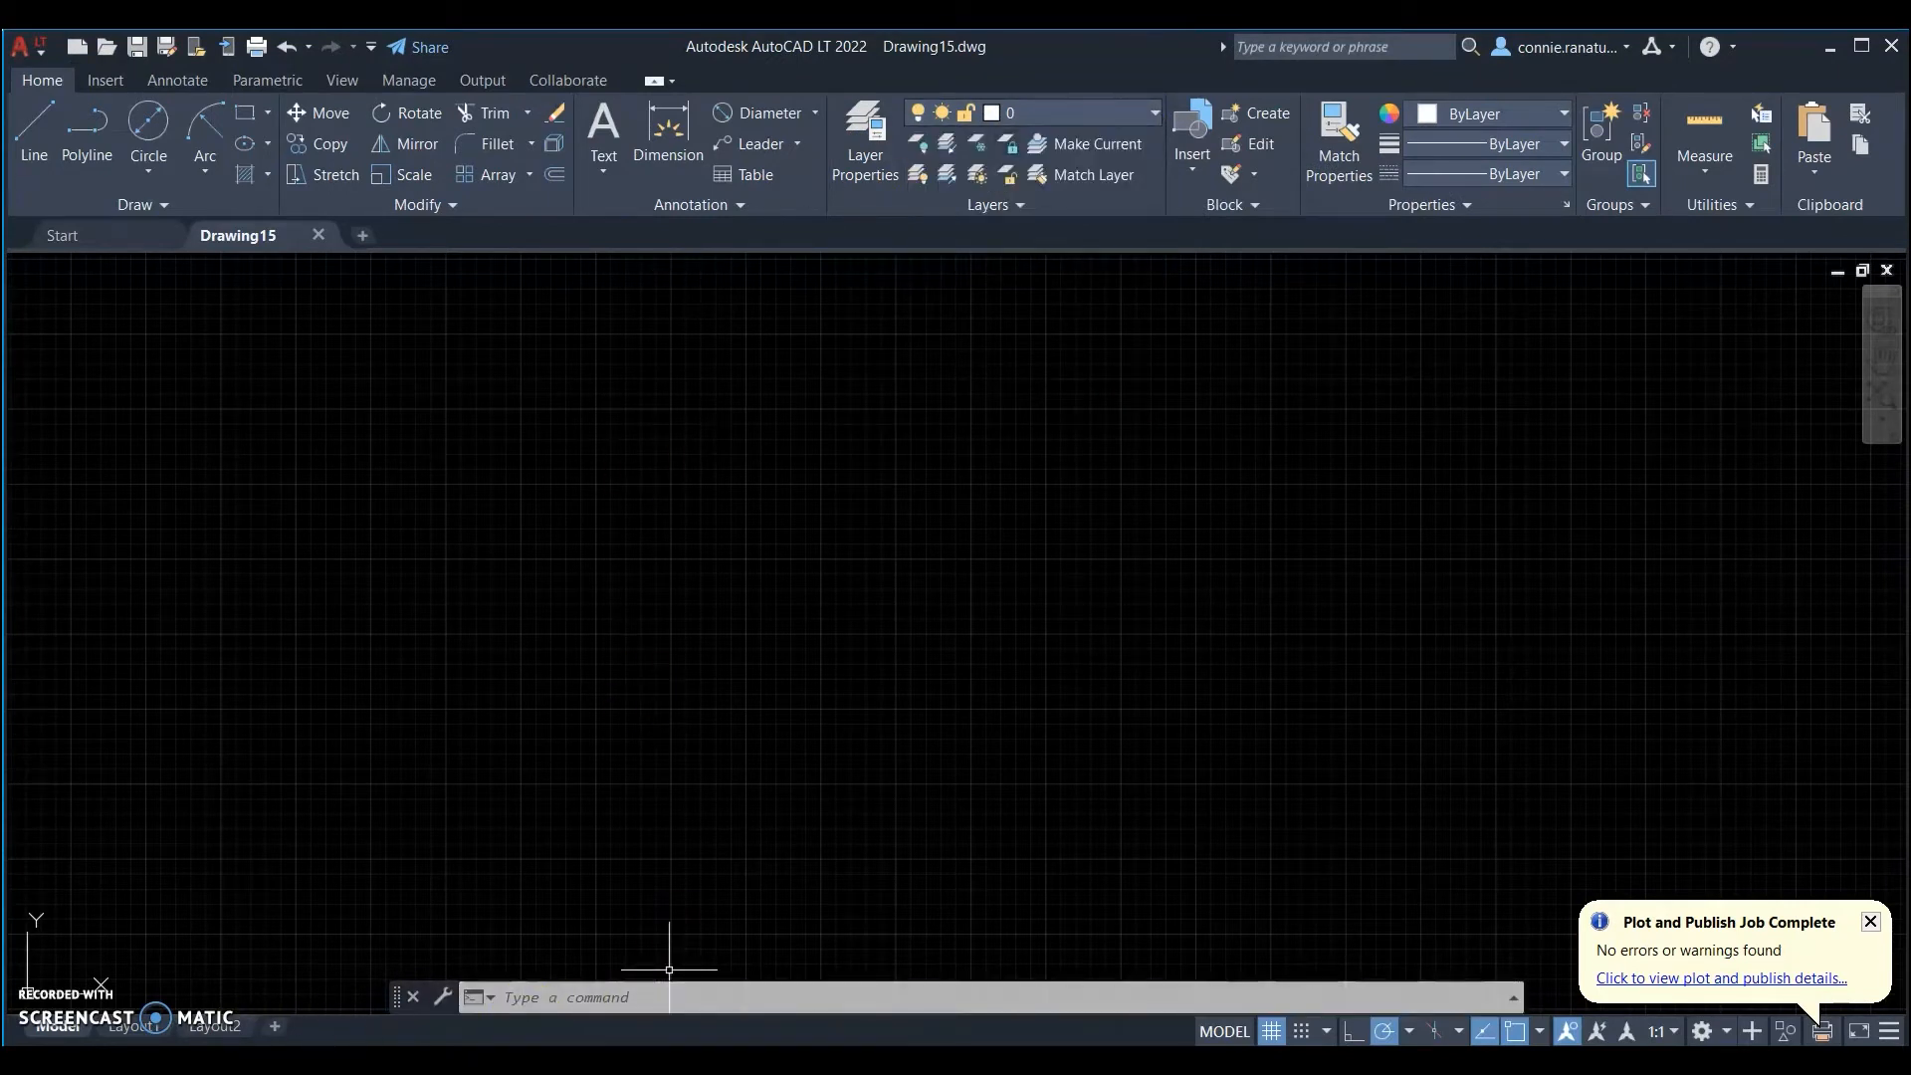
click(1074, 251)
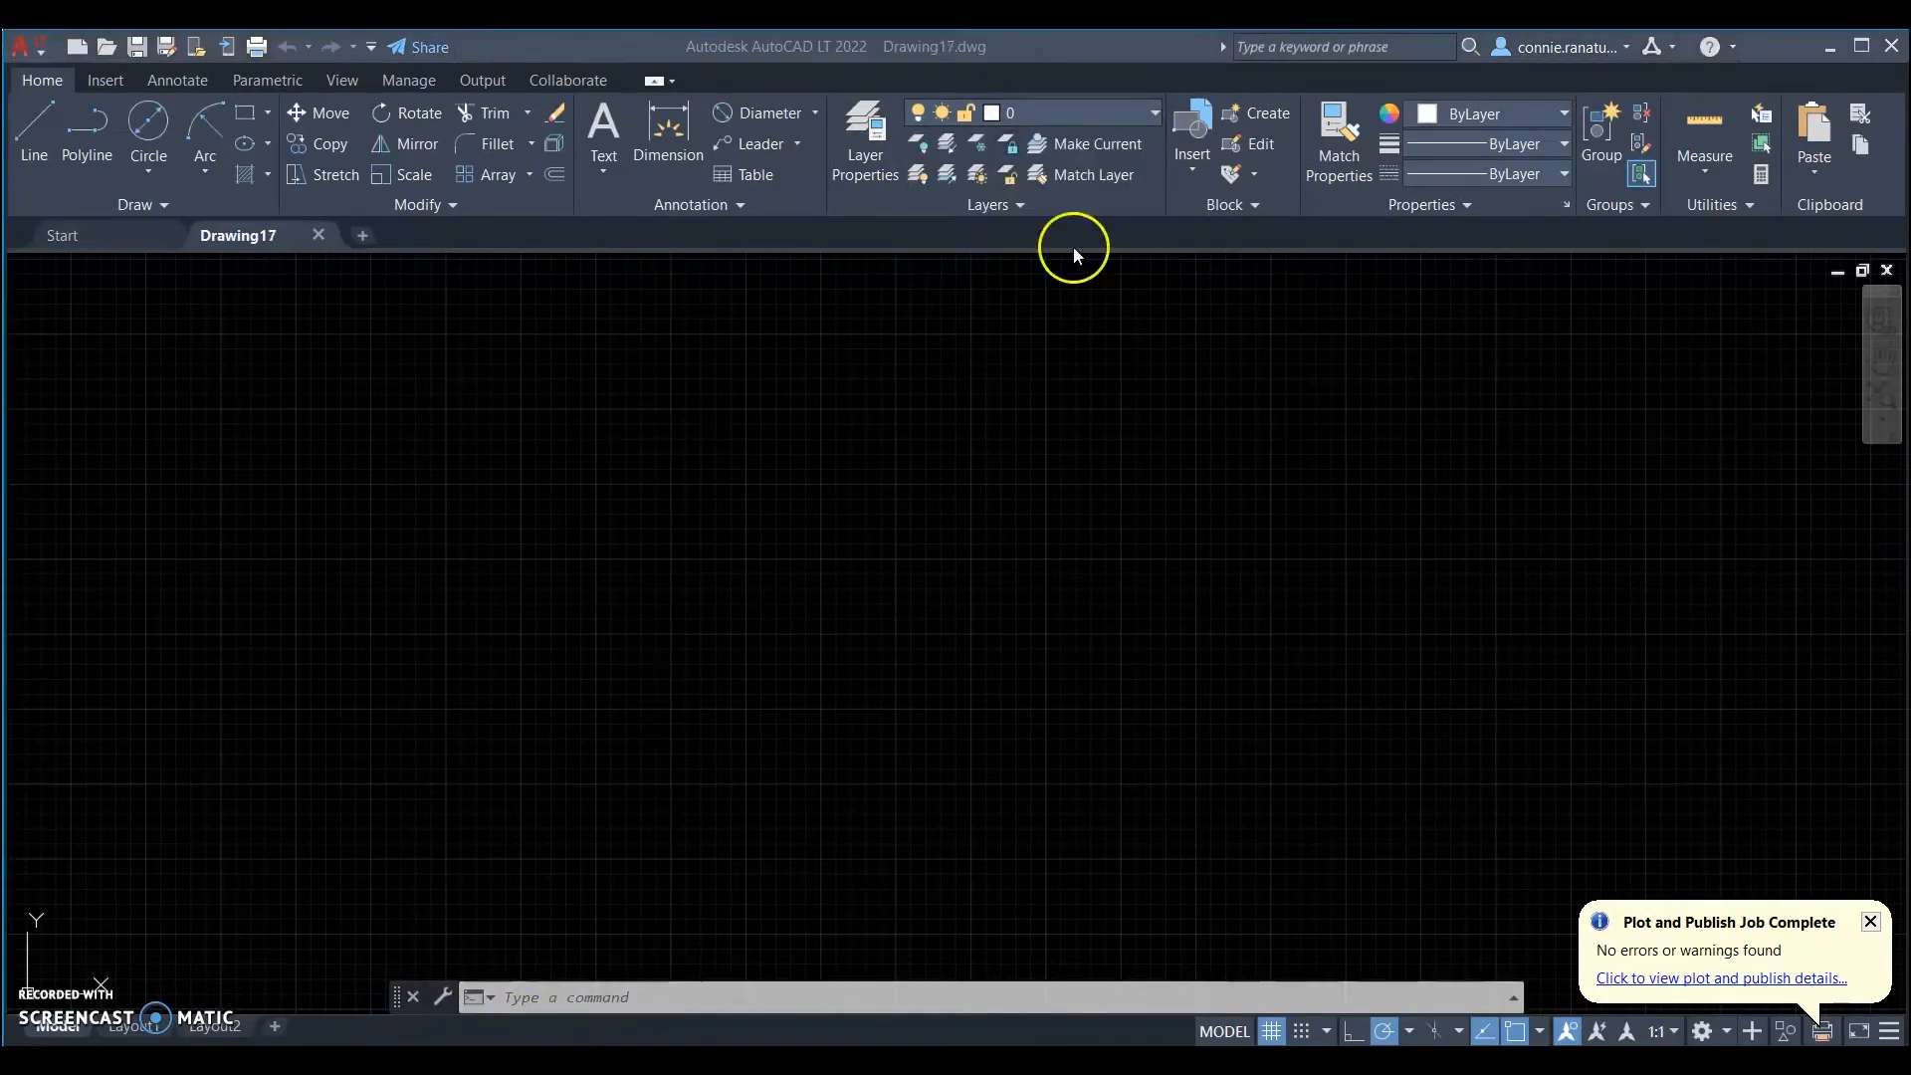
click(1131, 106)
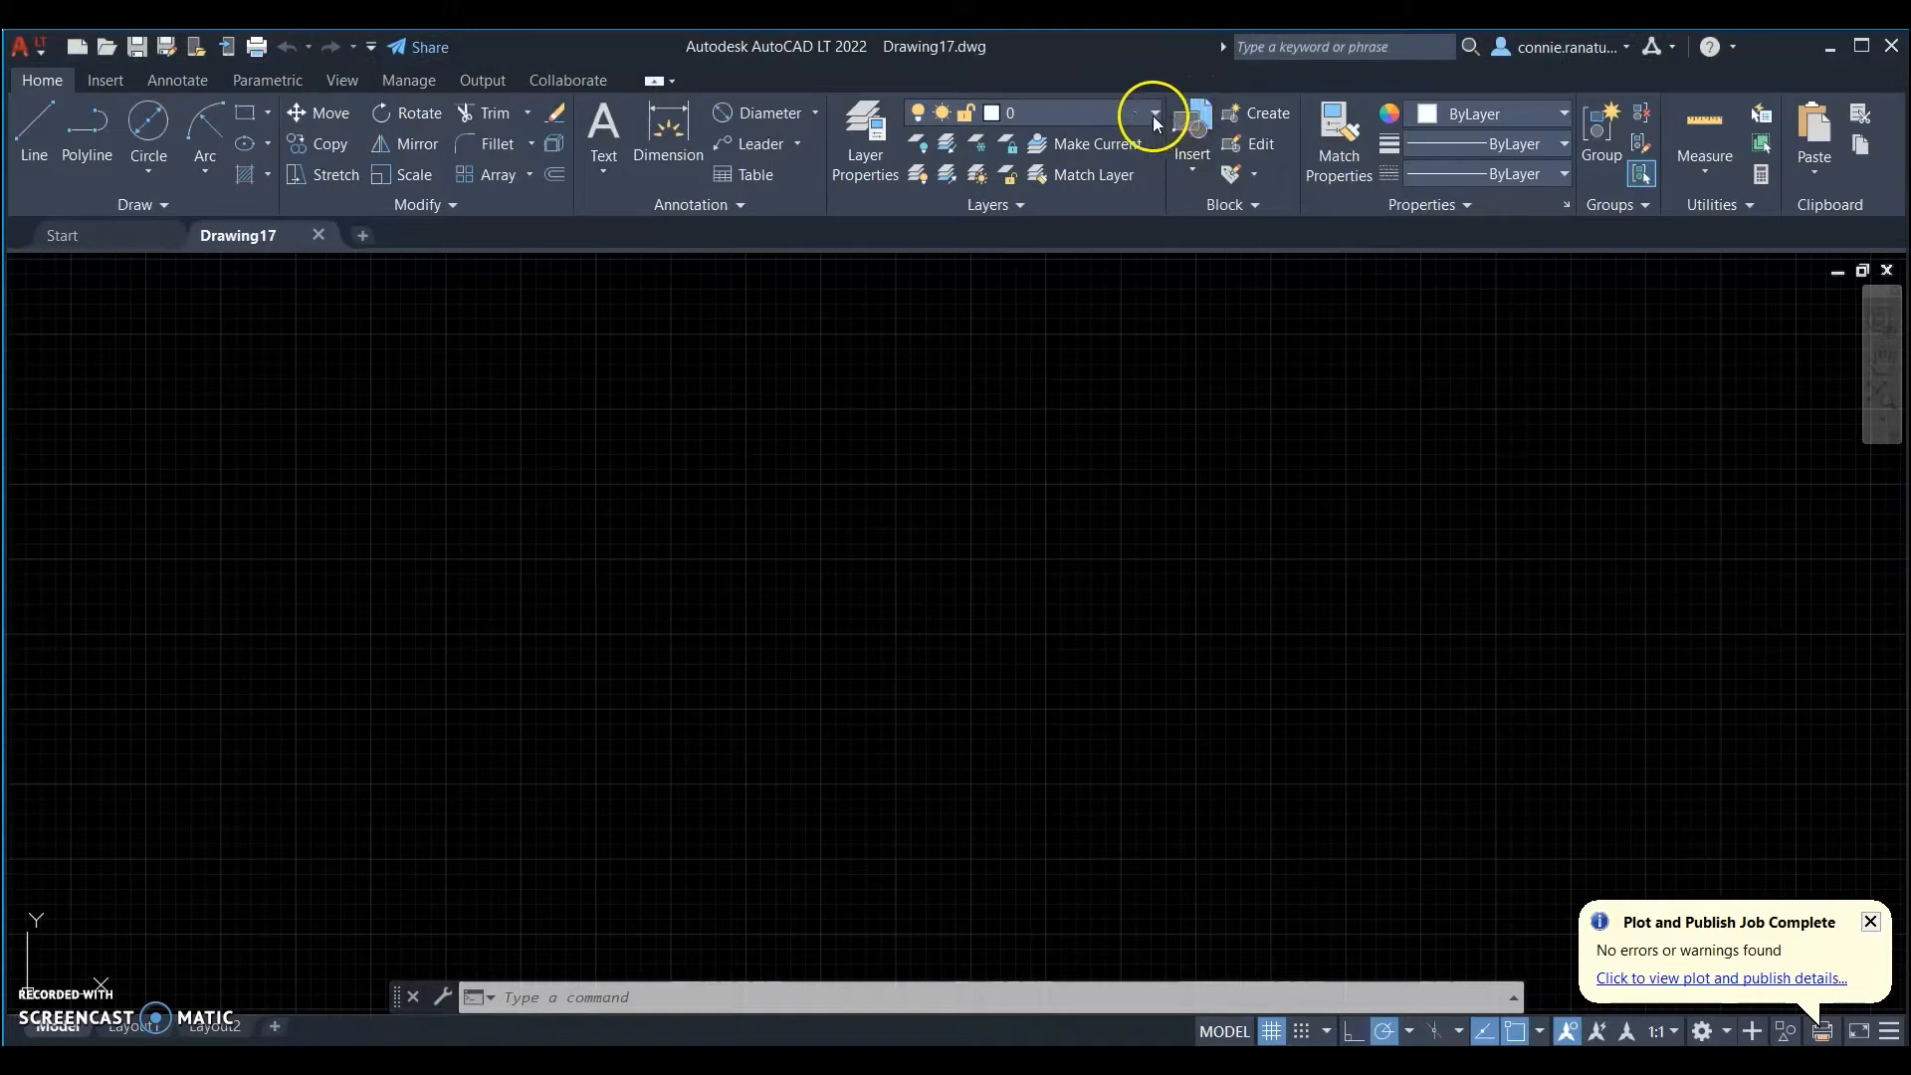
click(1153, 115)
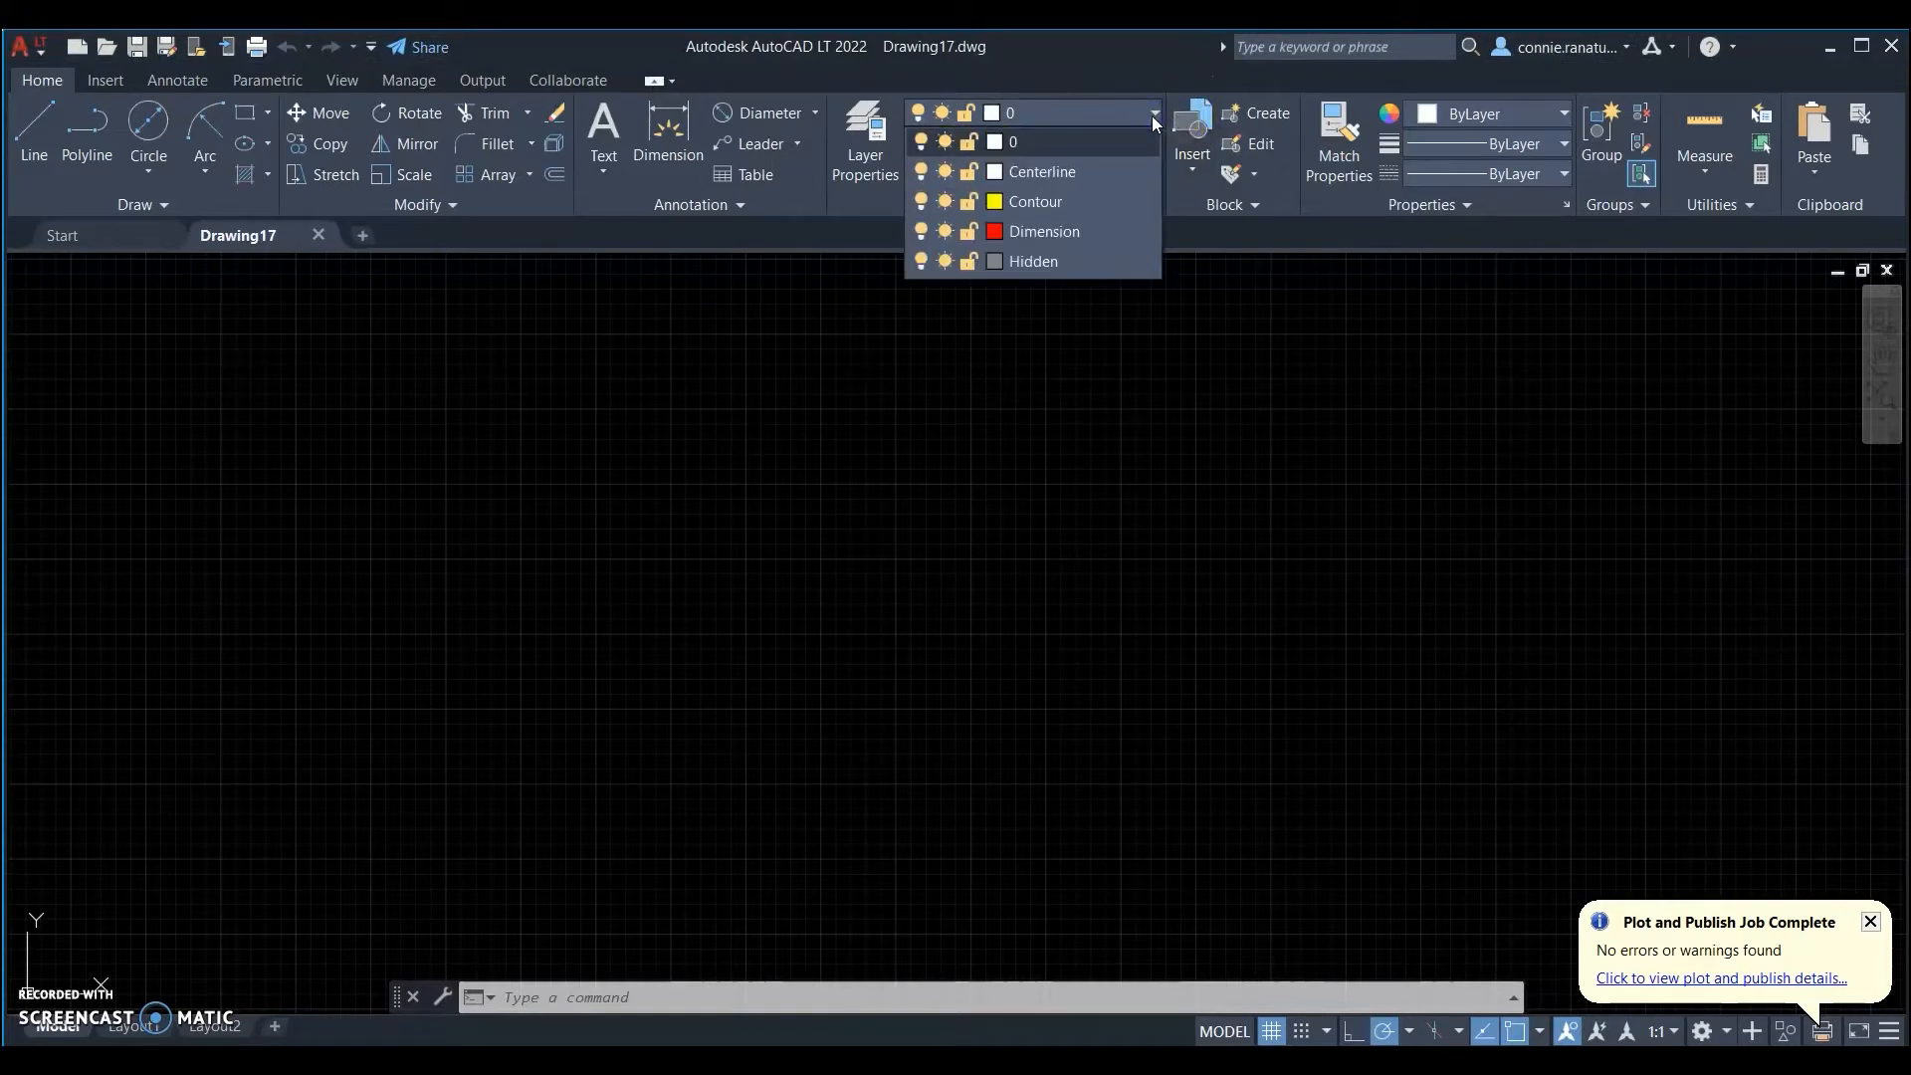
click(891, 344)
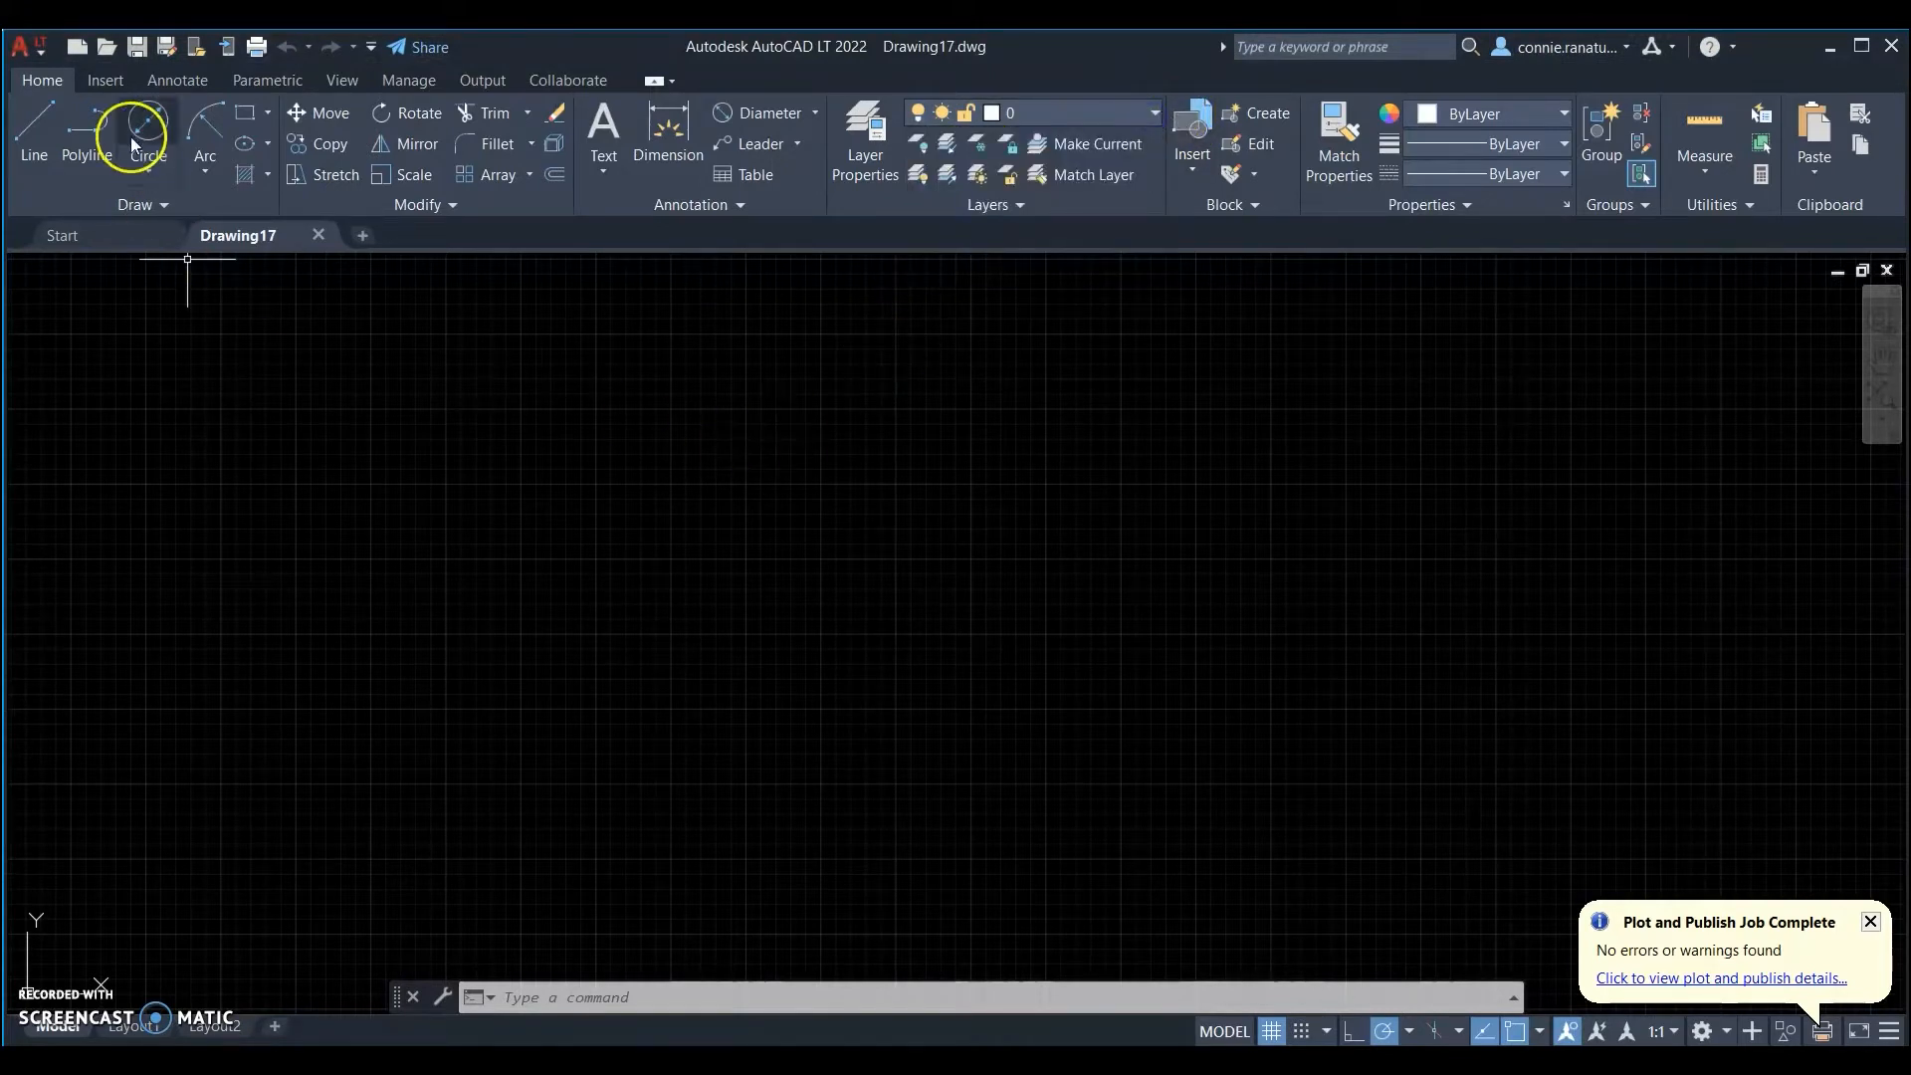
- Close the current drawing and create a new one from the acadltiso template
click(319, 236)
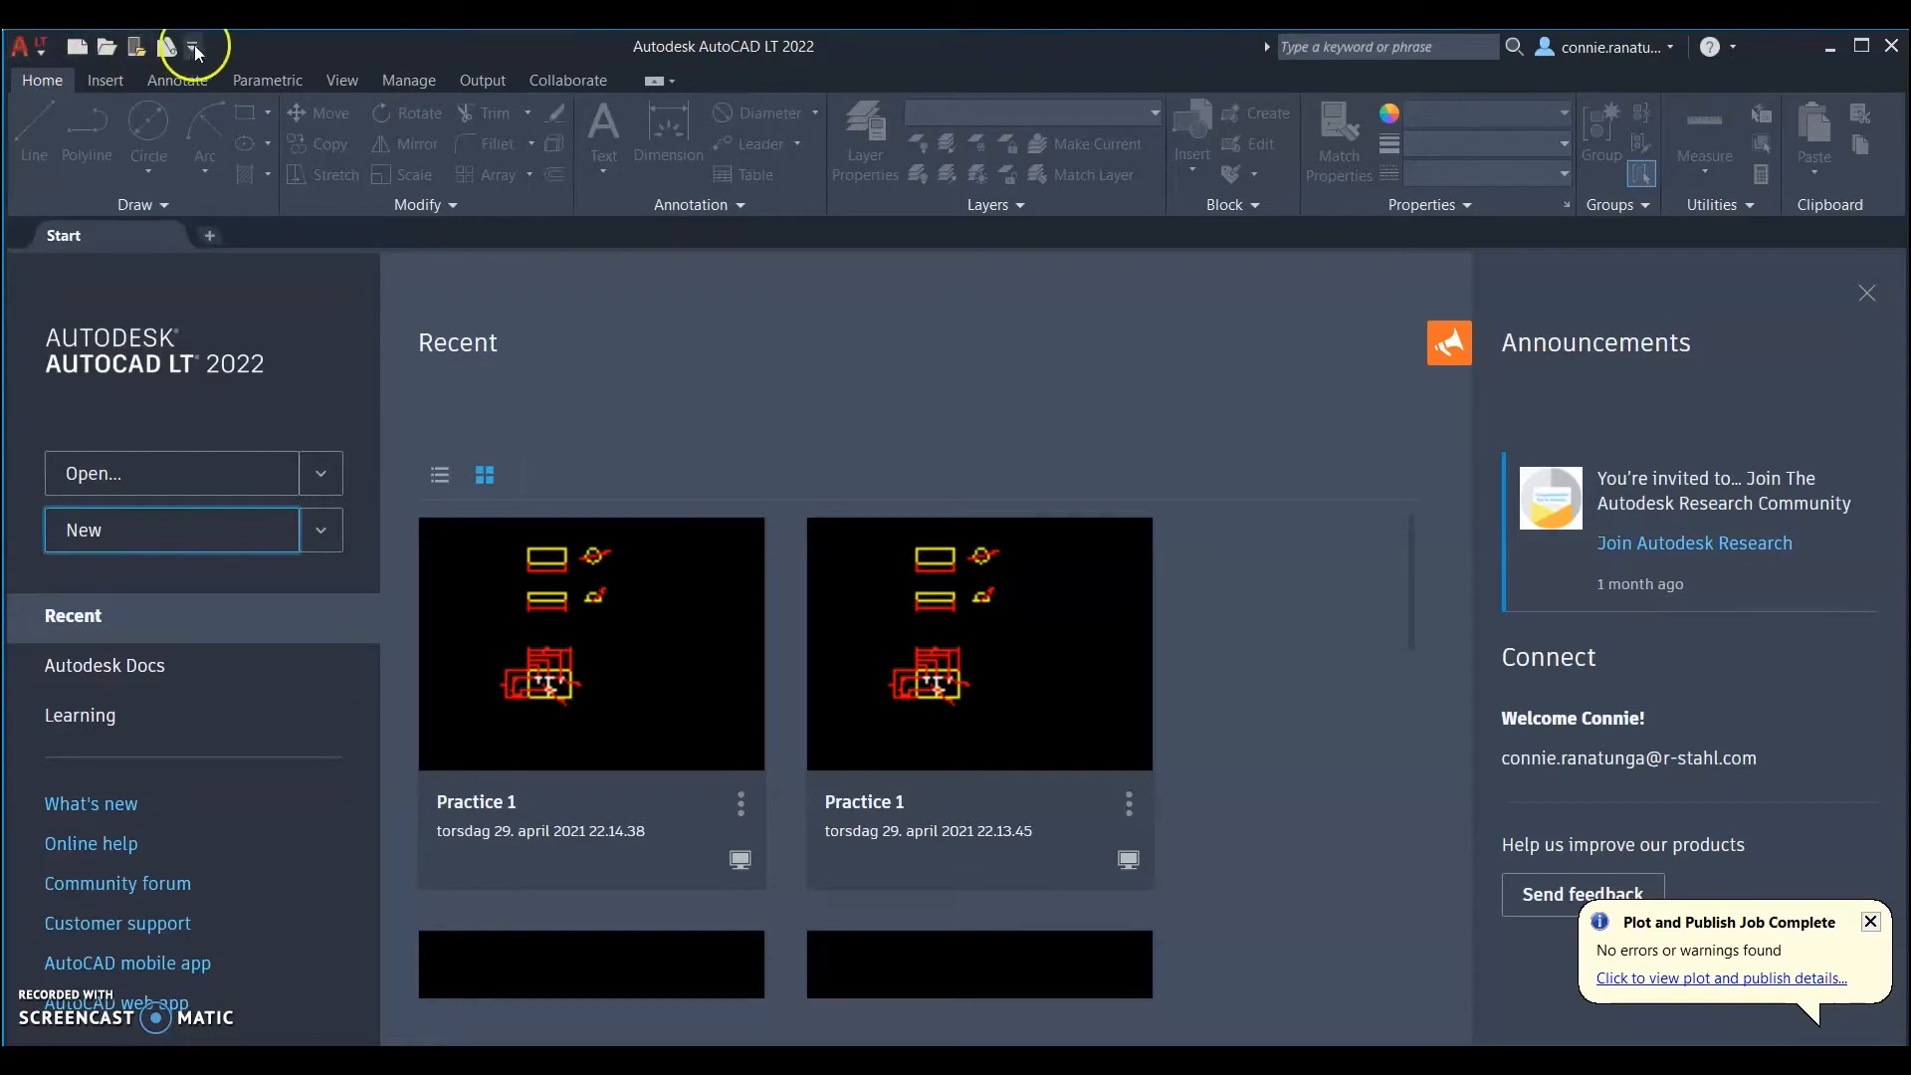
click(78, 47)
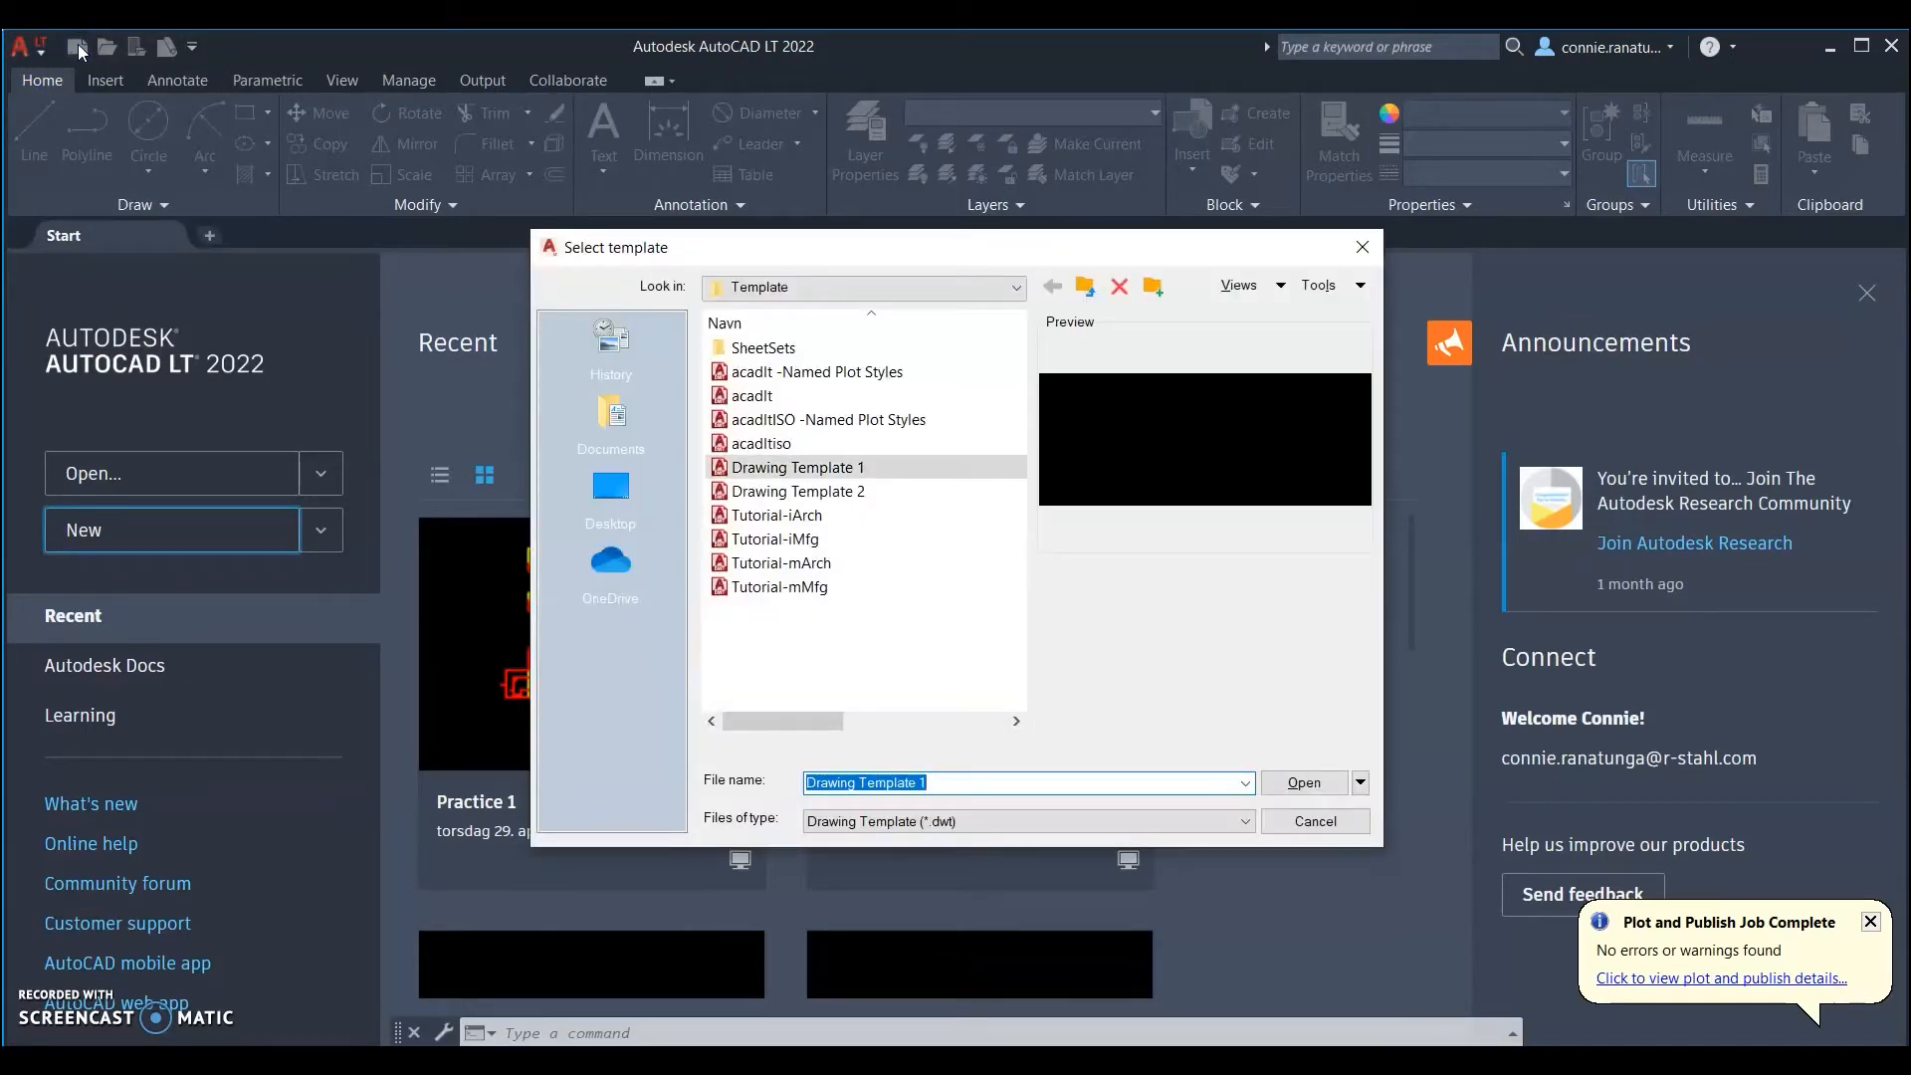
click(931, 640)
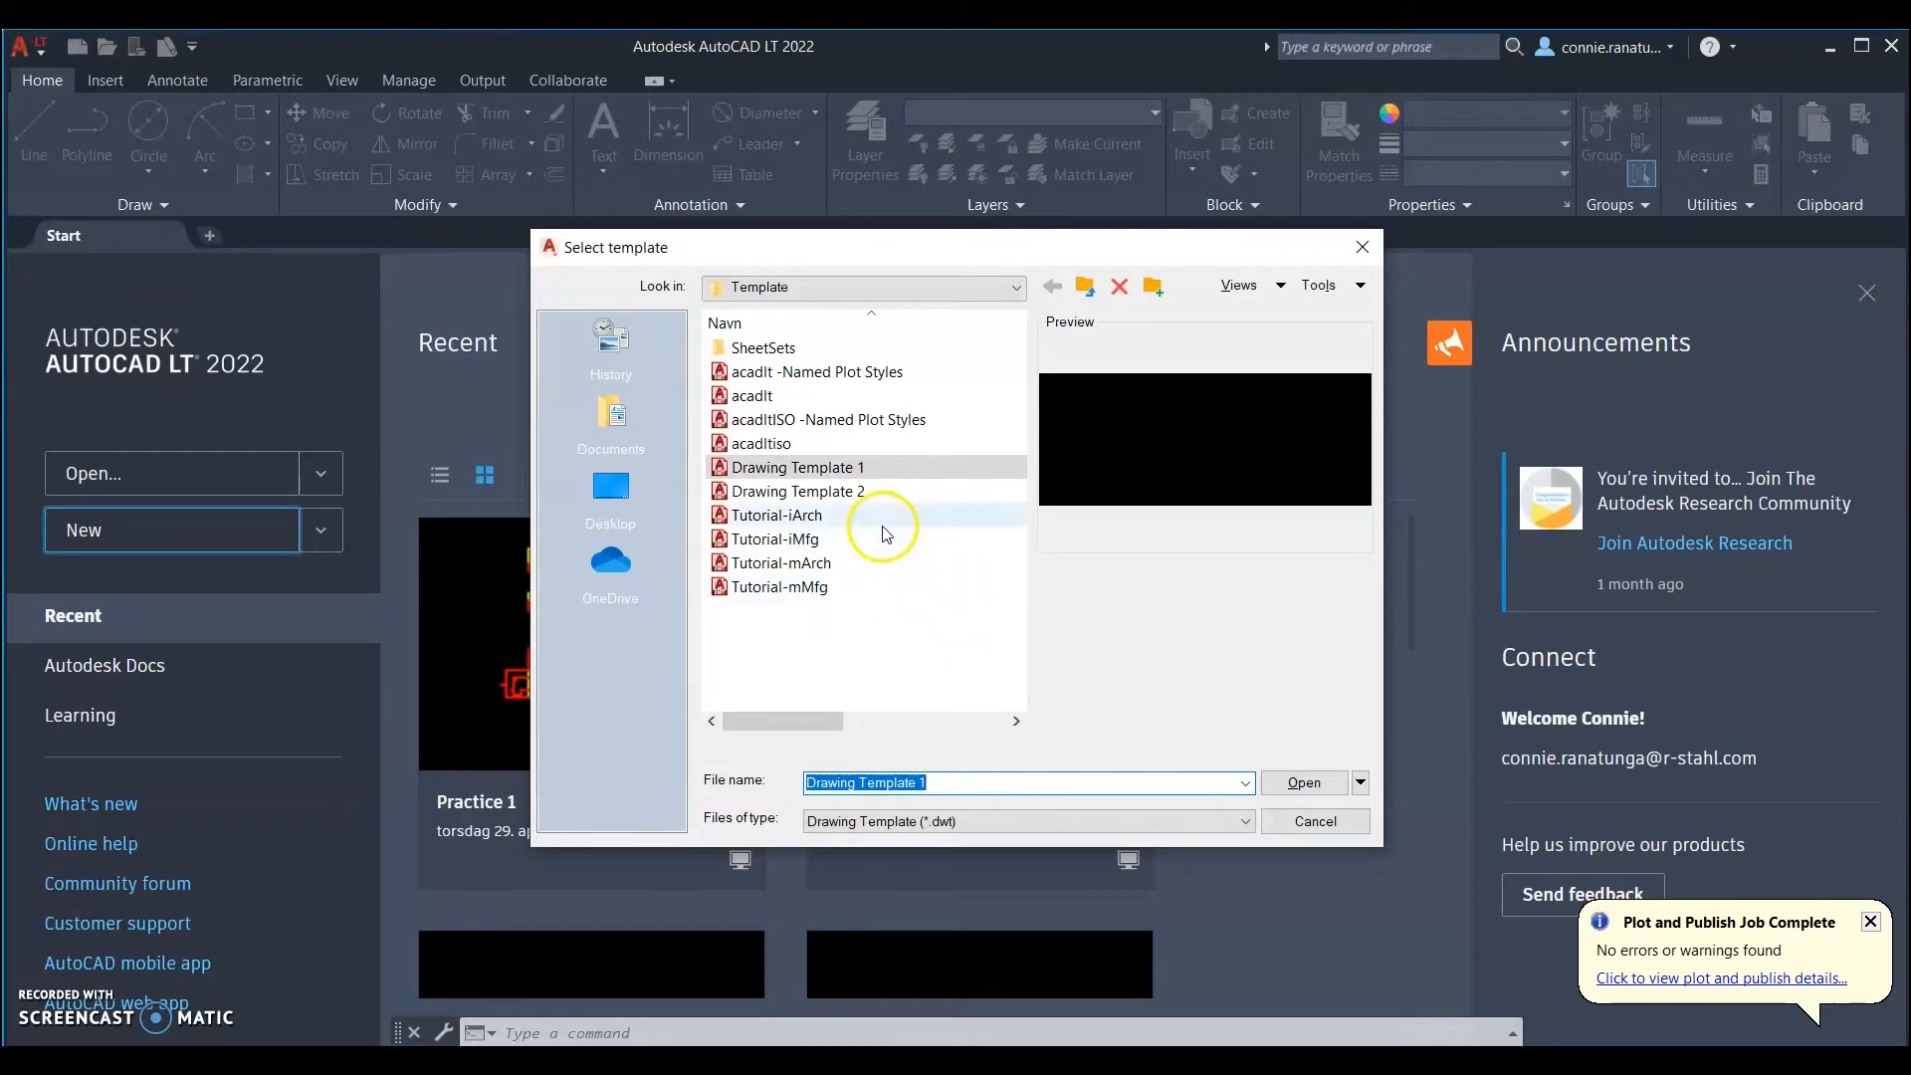
click(763, 450)
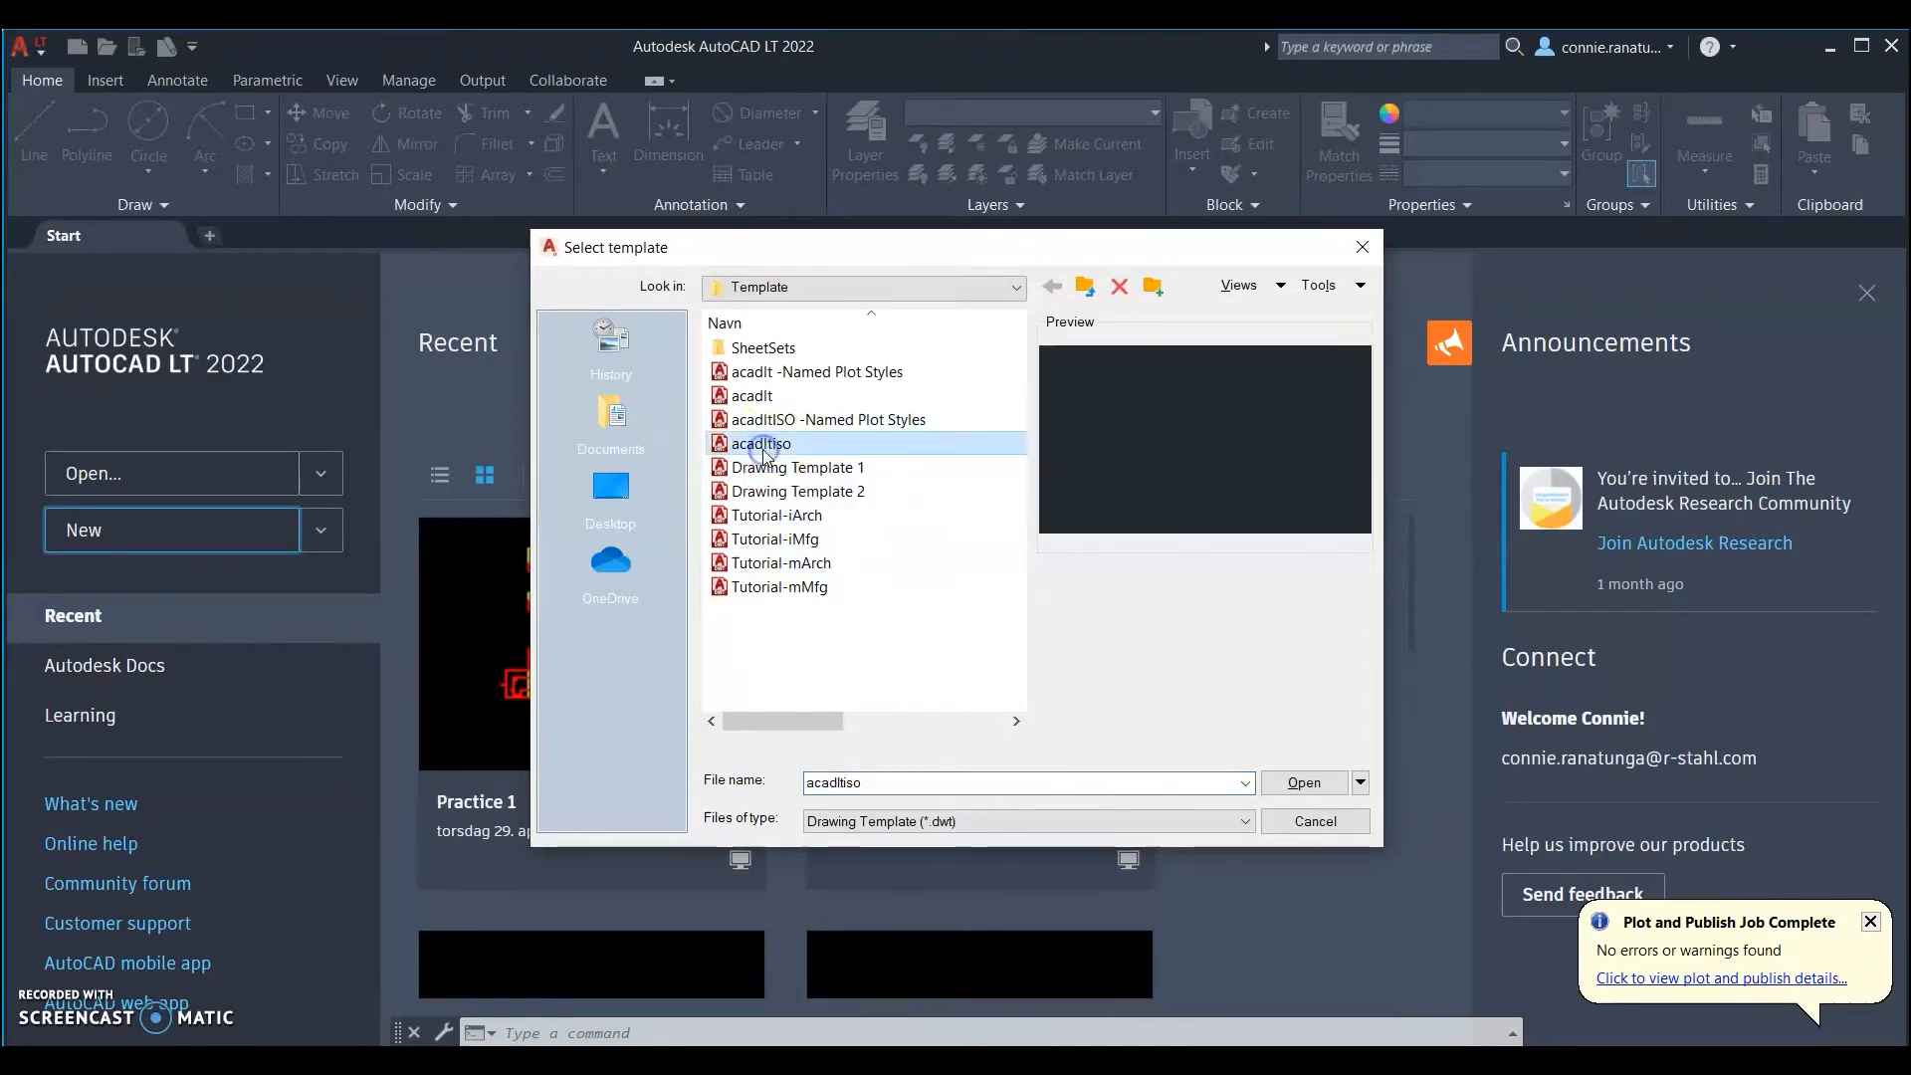
double_click(762, 450)
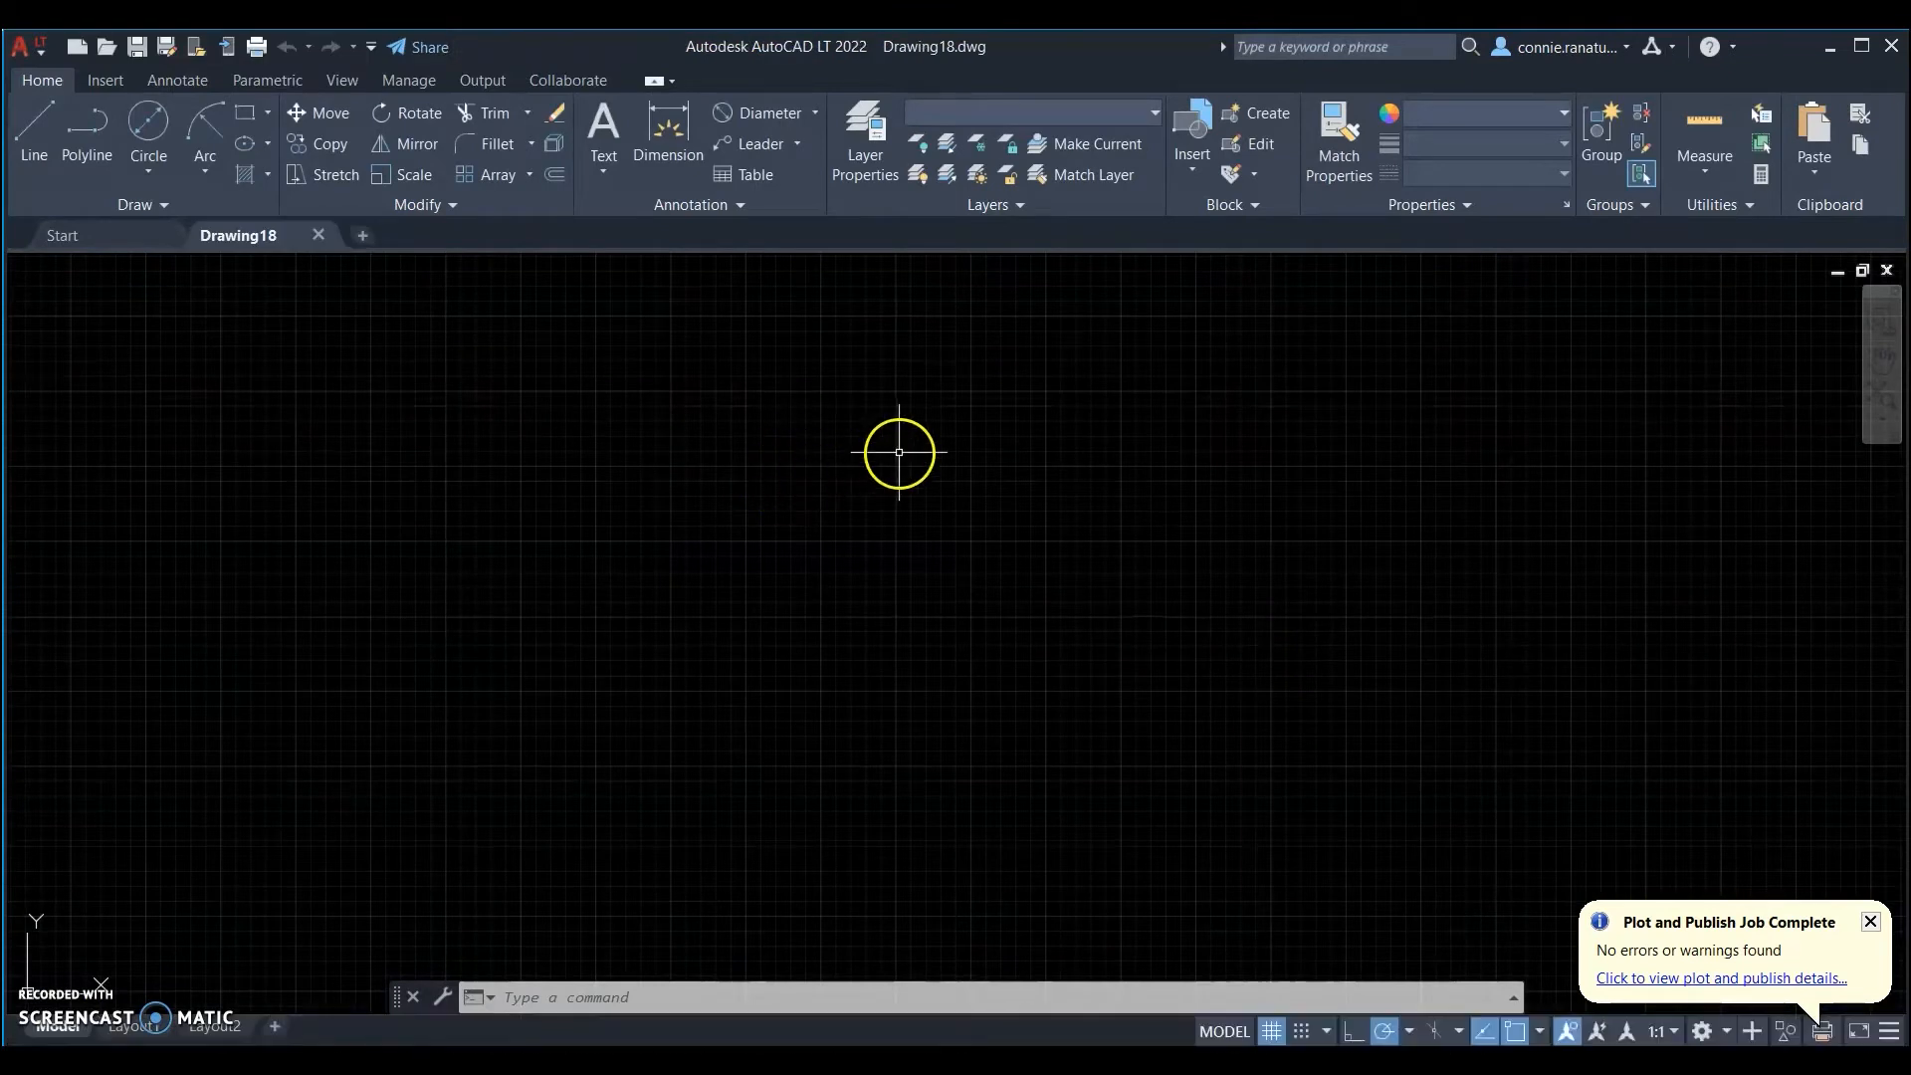
- Check the new drawing's existing layers and add a layer named Contour in the Layer Properties Manager
click(1155, 116)
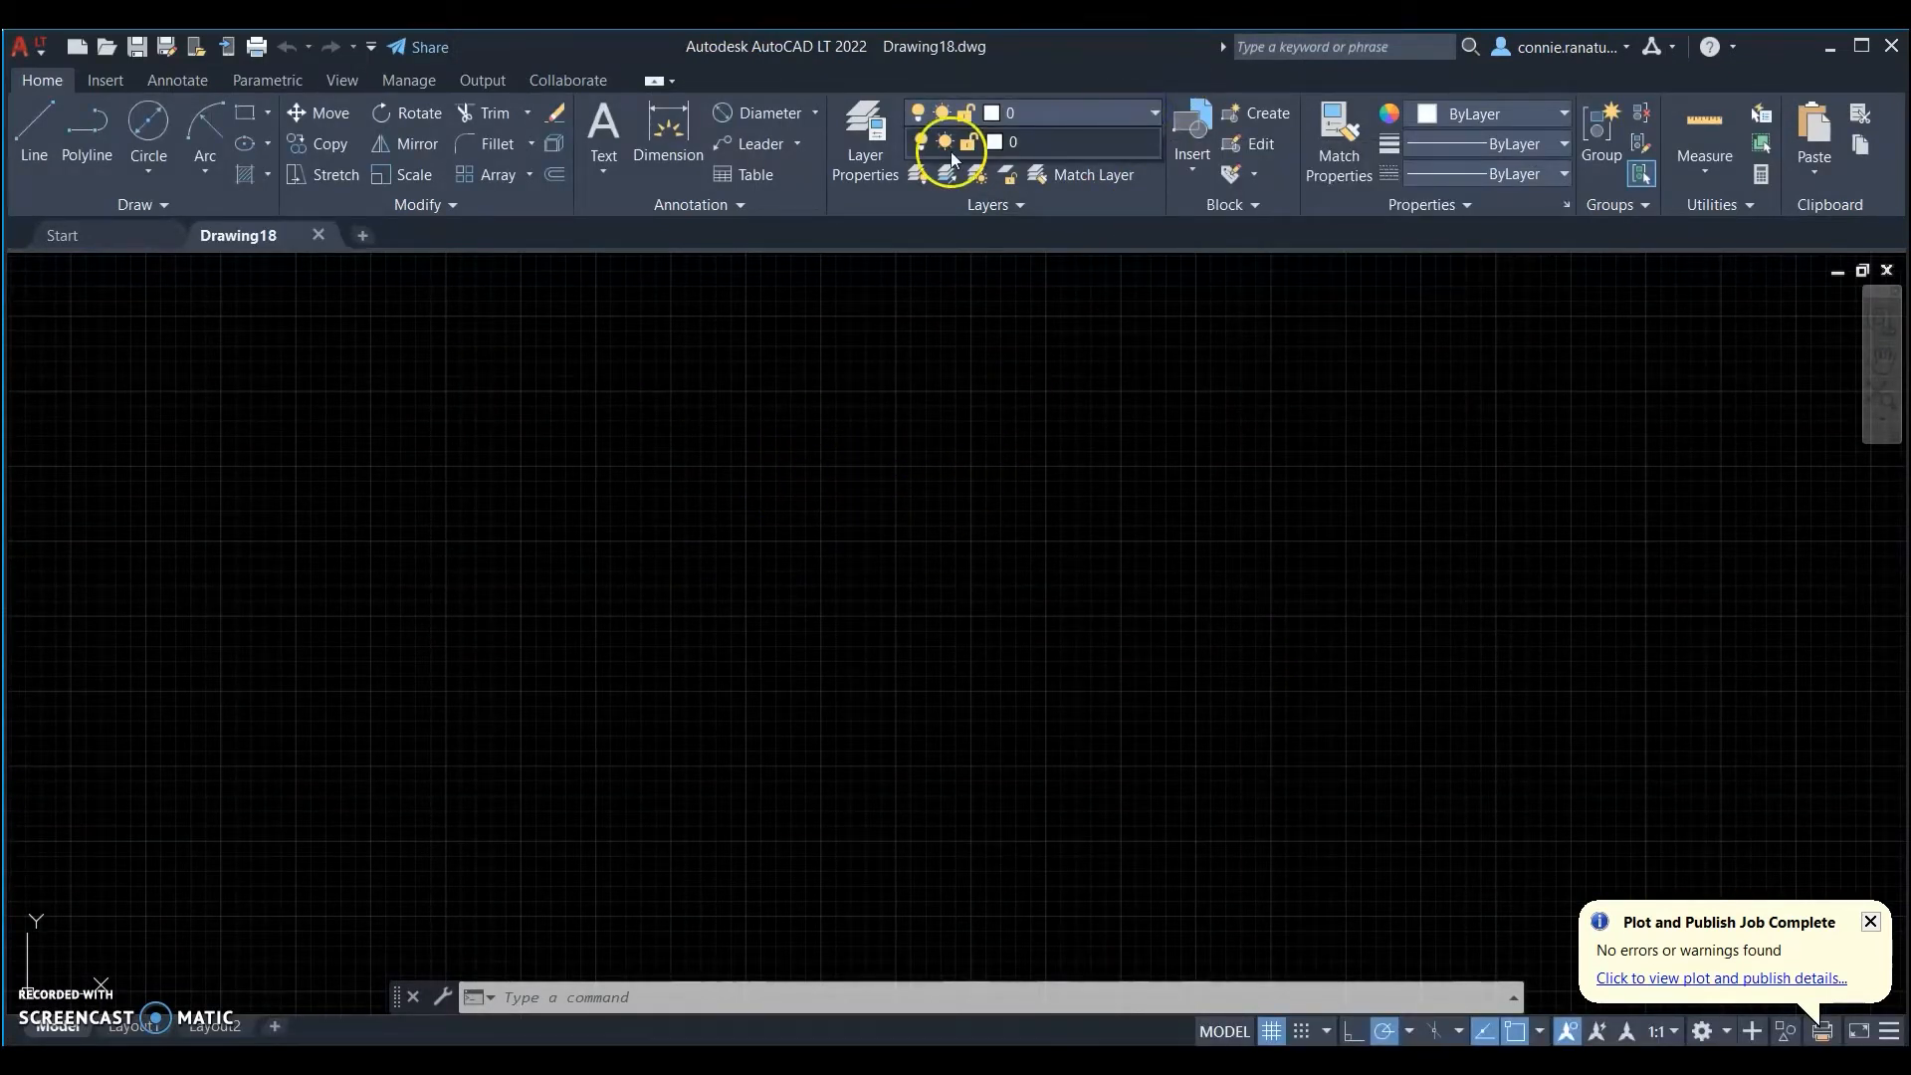
click(1151, 113)
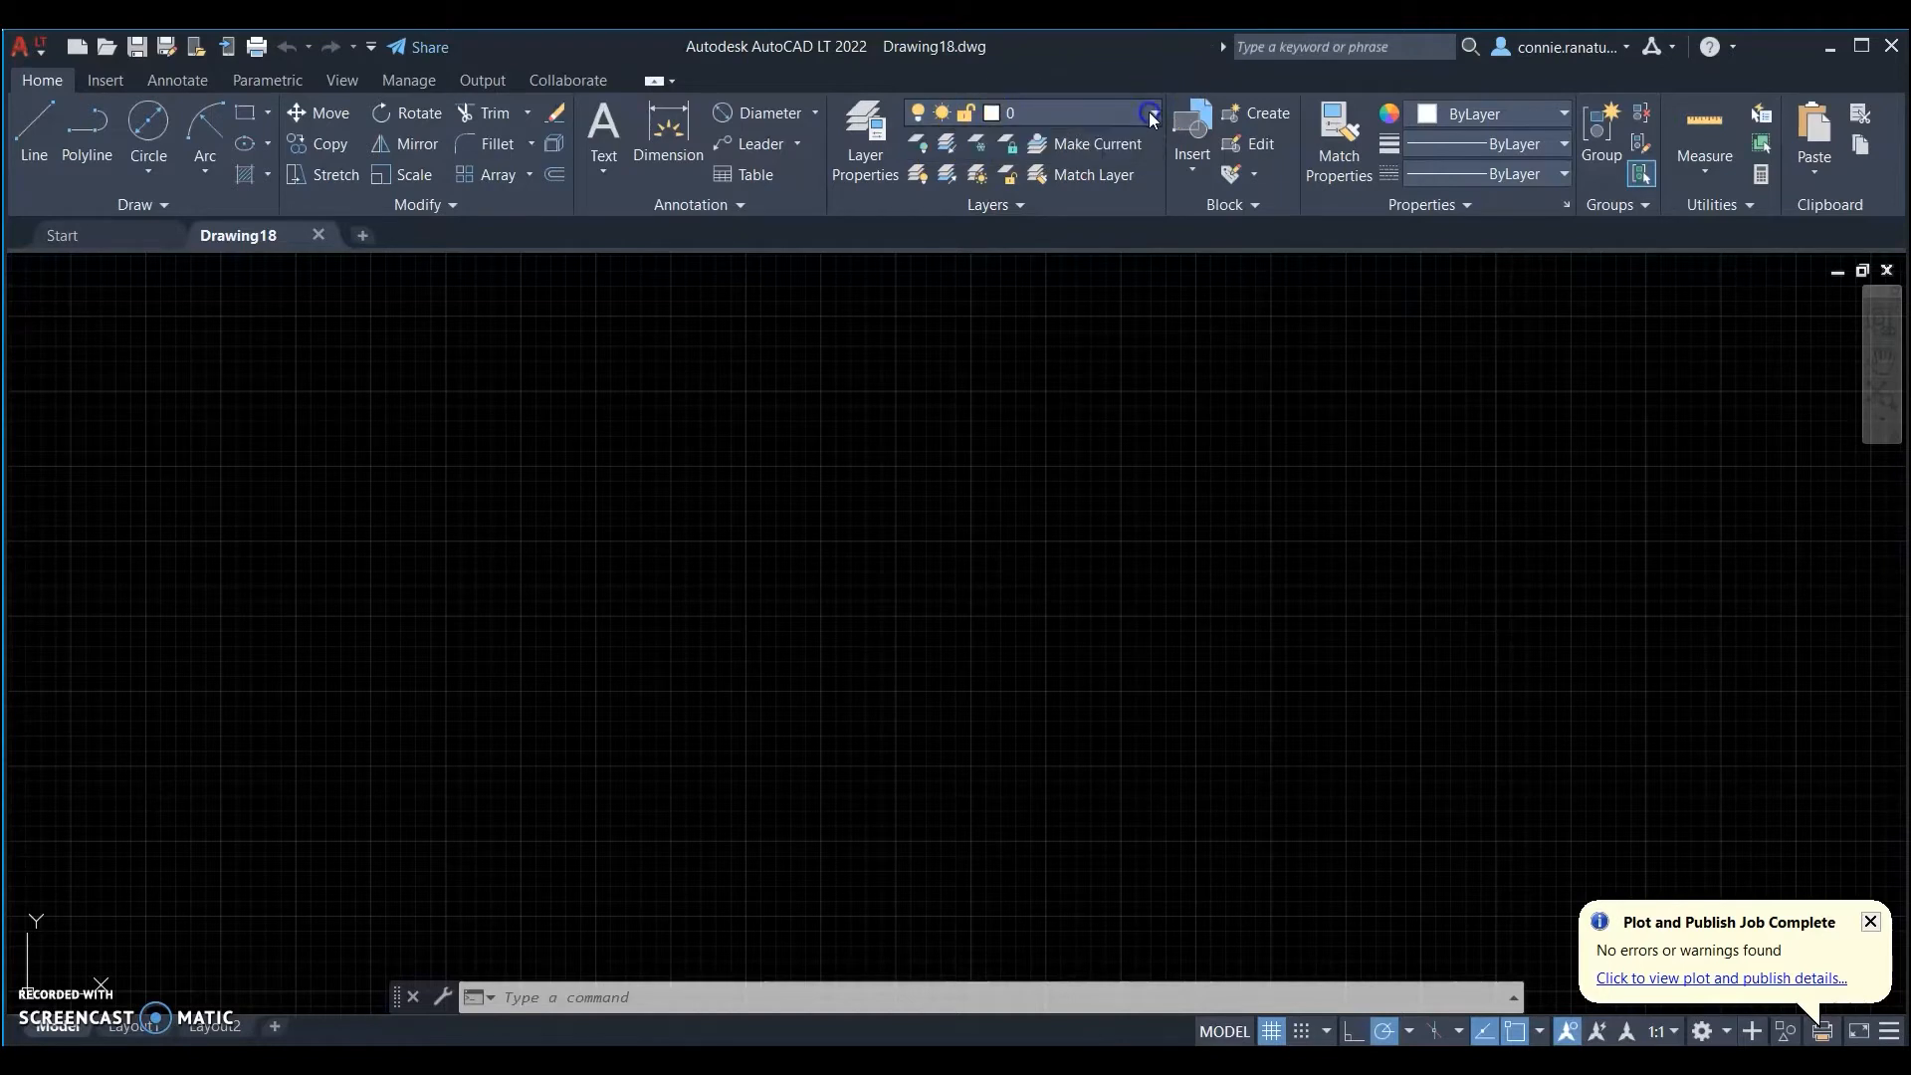
click(878, 157)
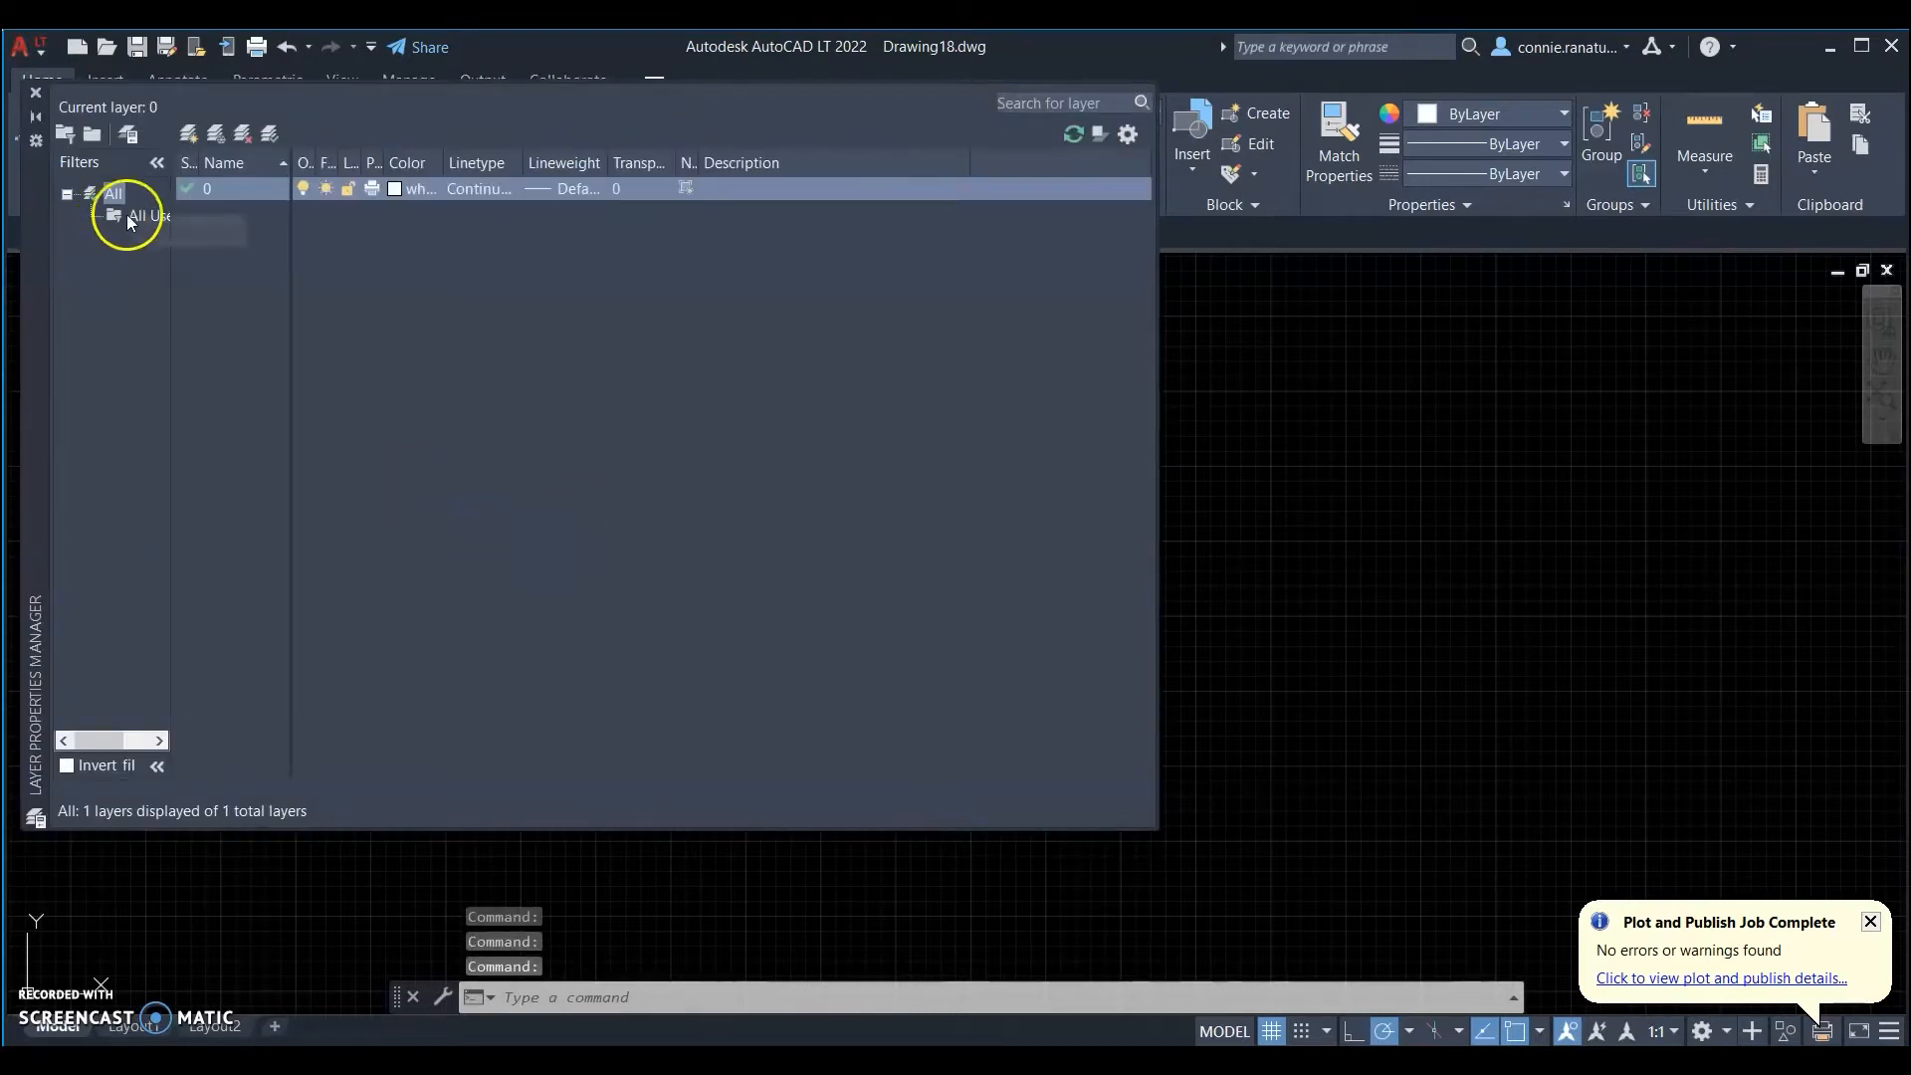
click(188, 136)
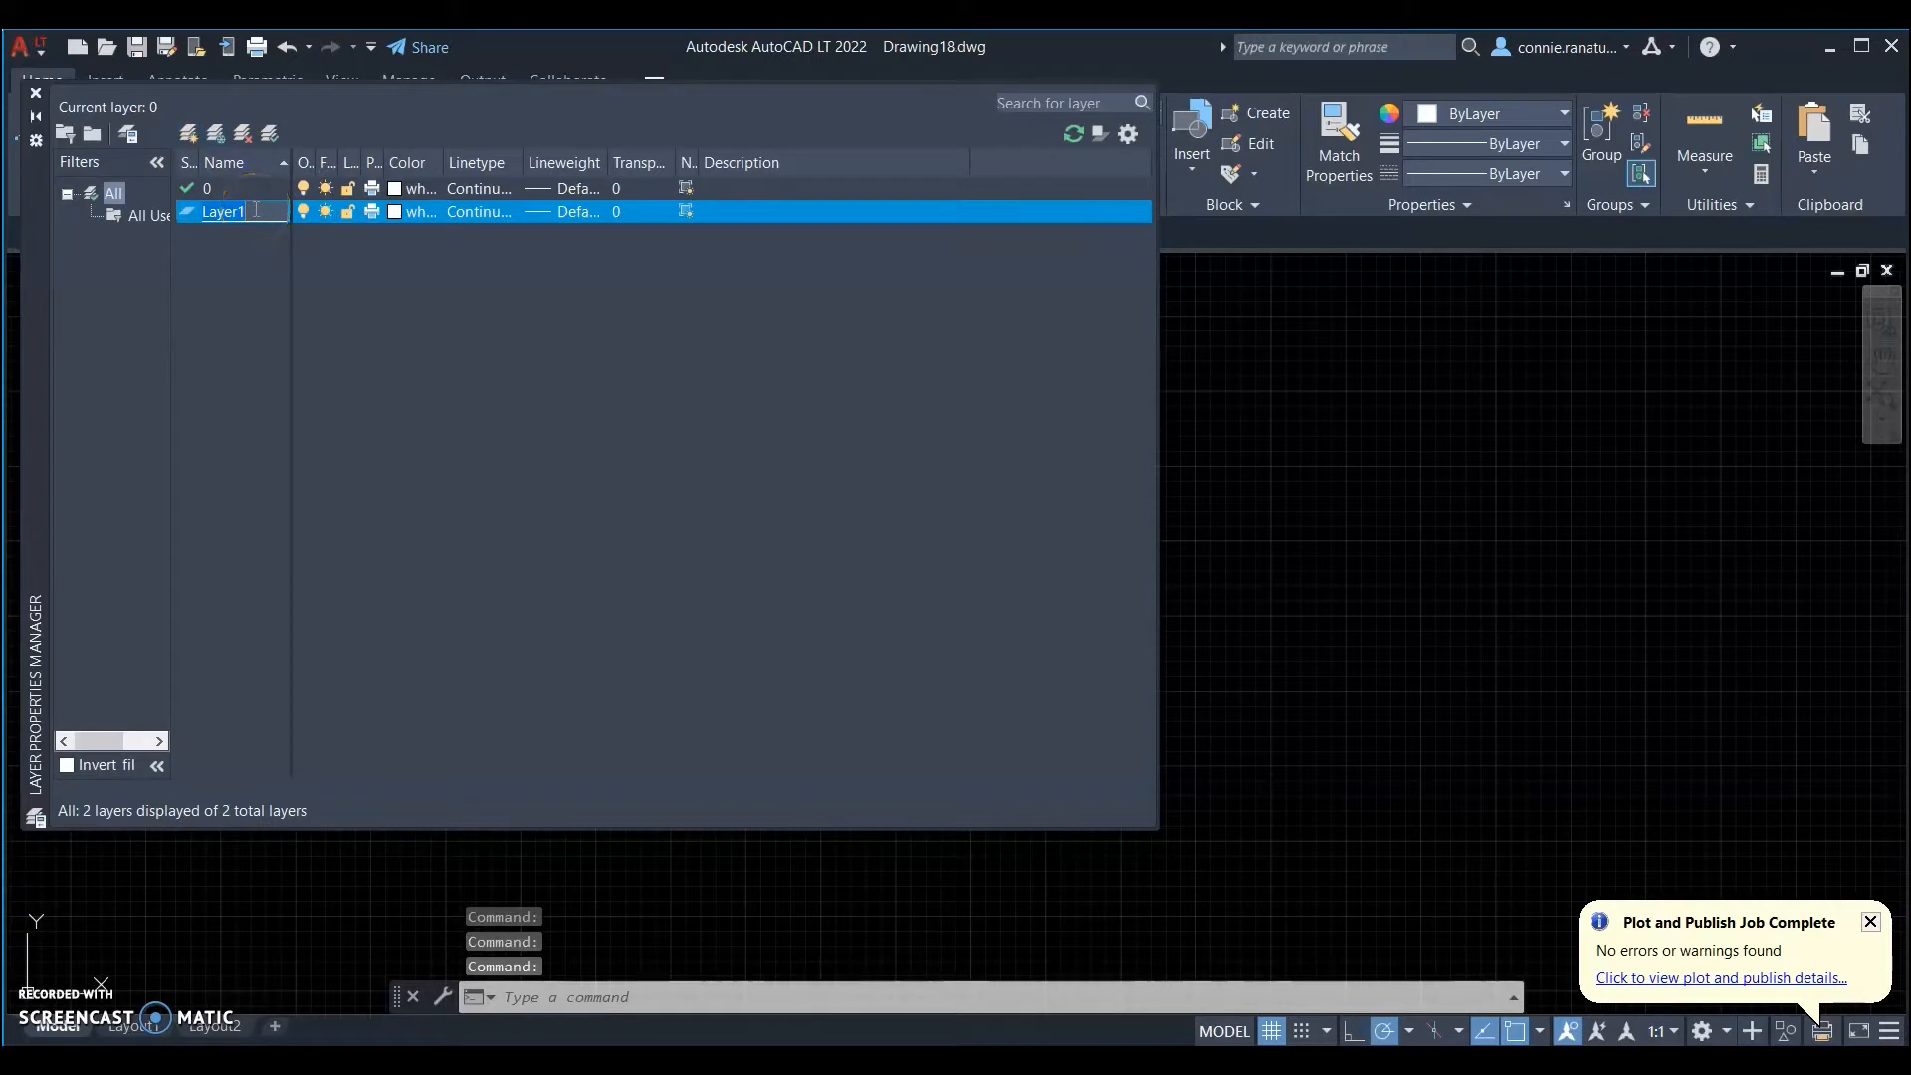
text(COn)
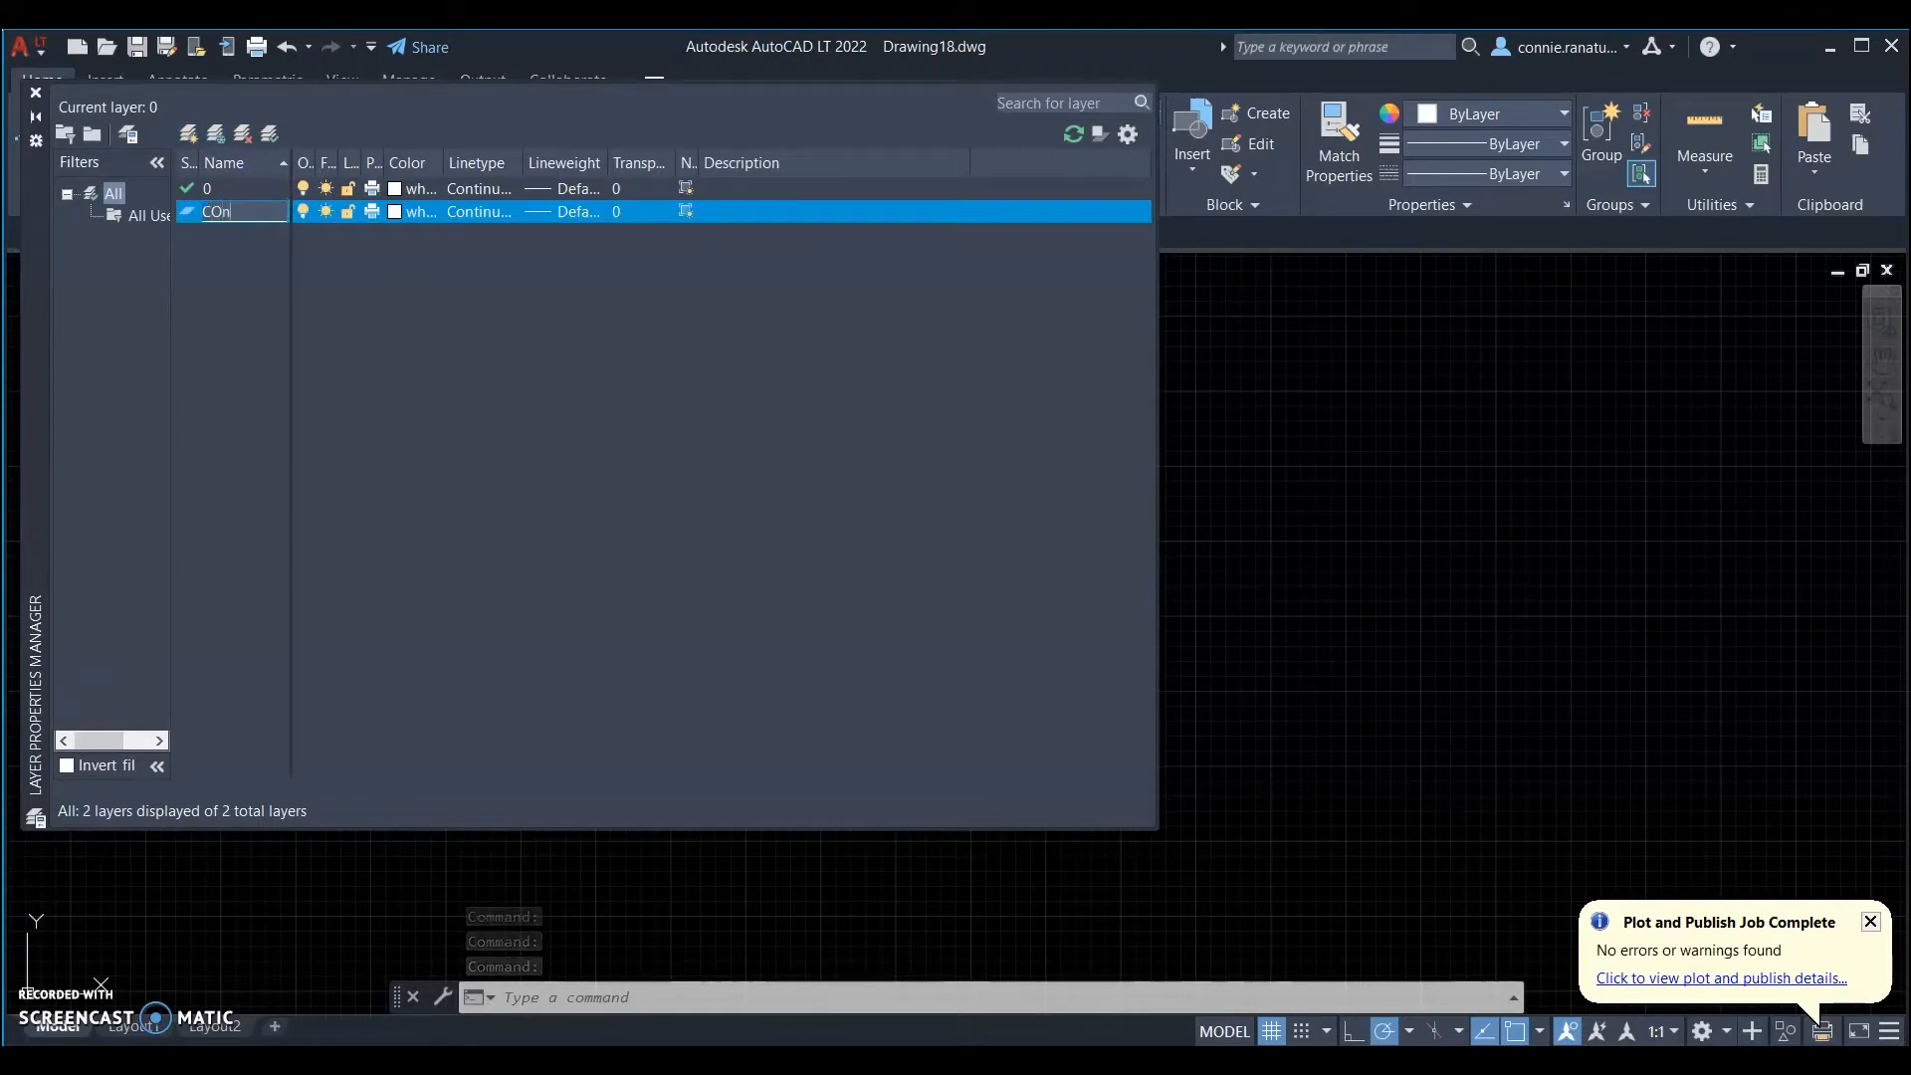
key(BackSpace)
key(BackSpace)
text(ont)
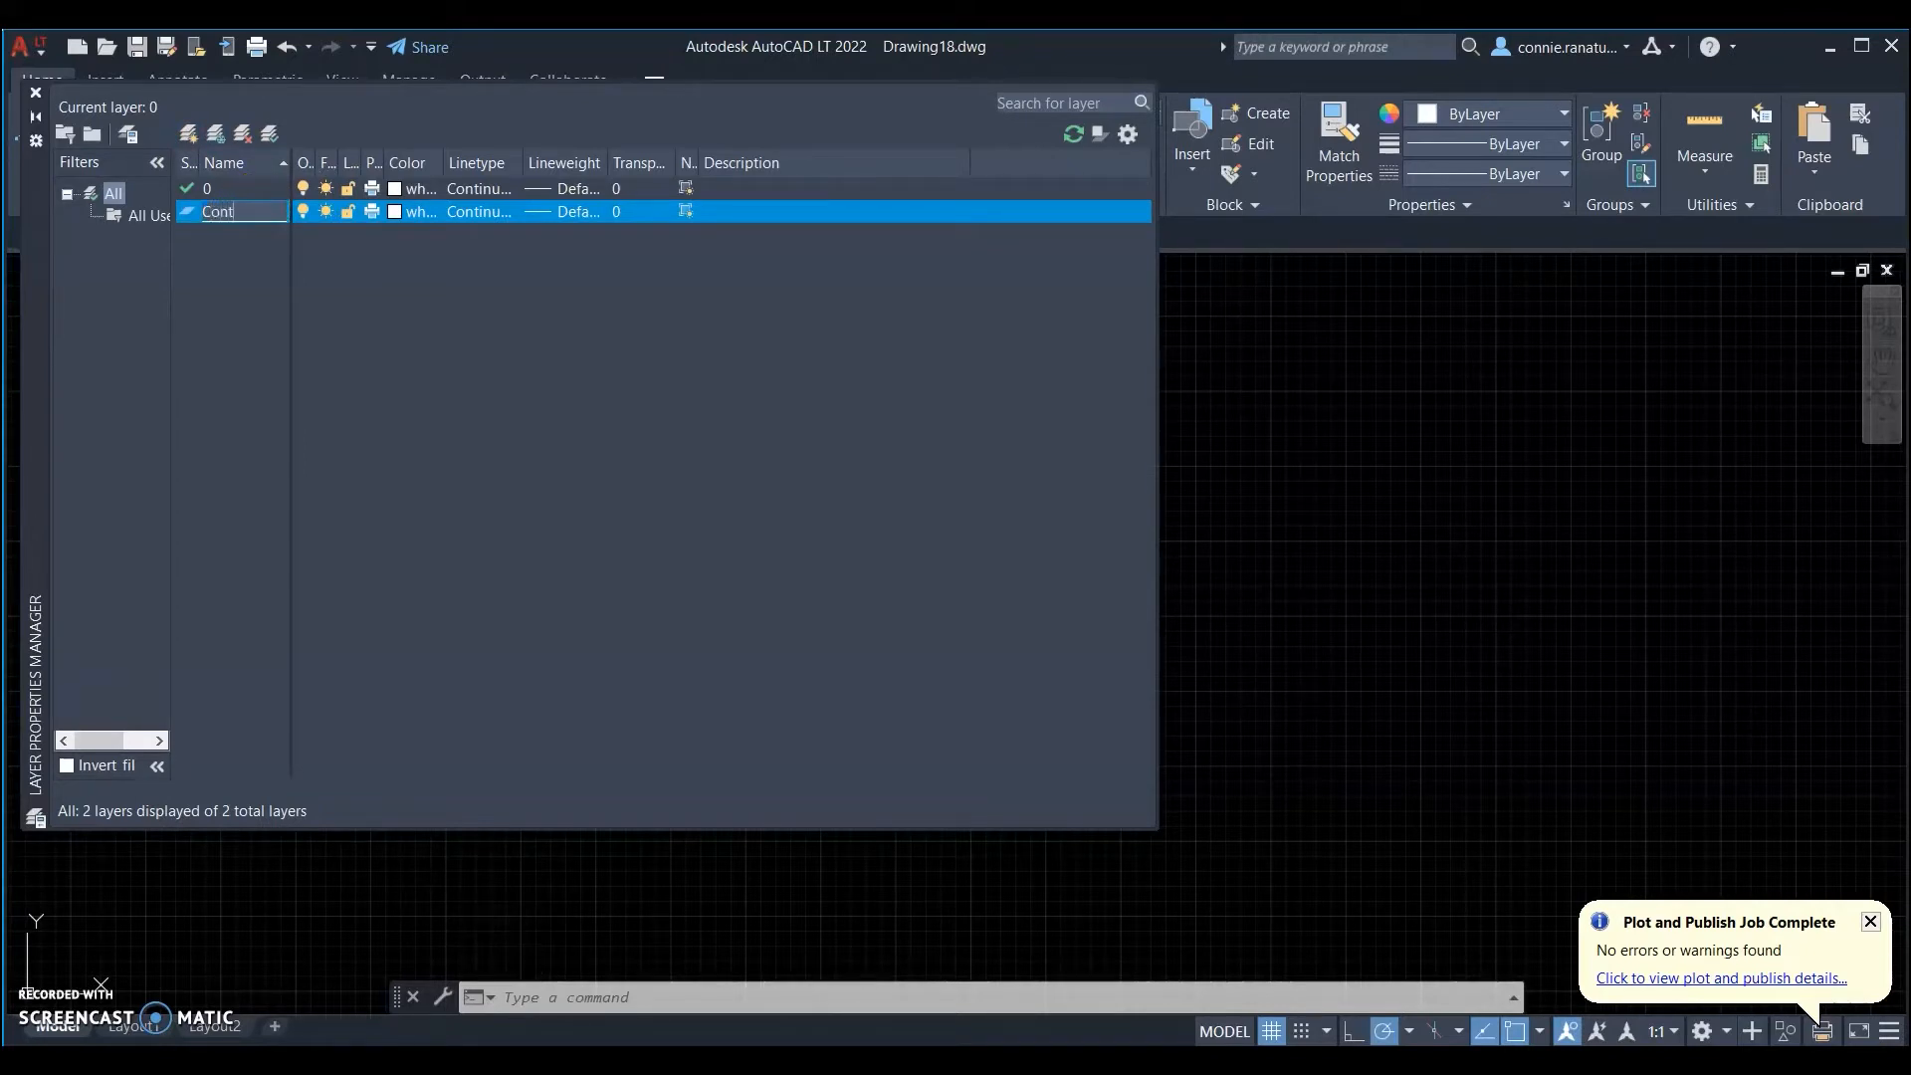
text(ro)
key(Return)
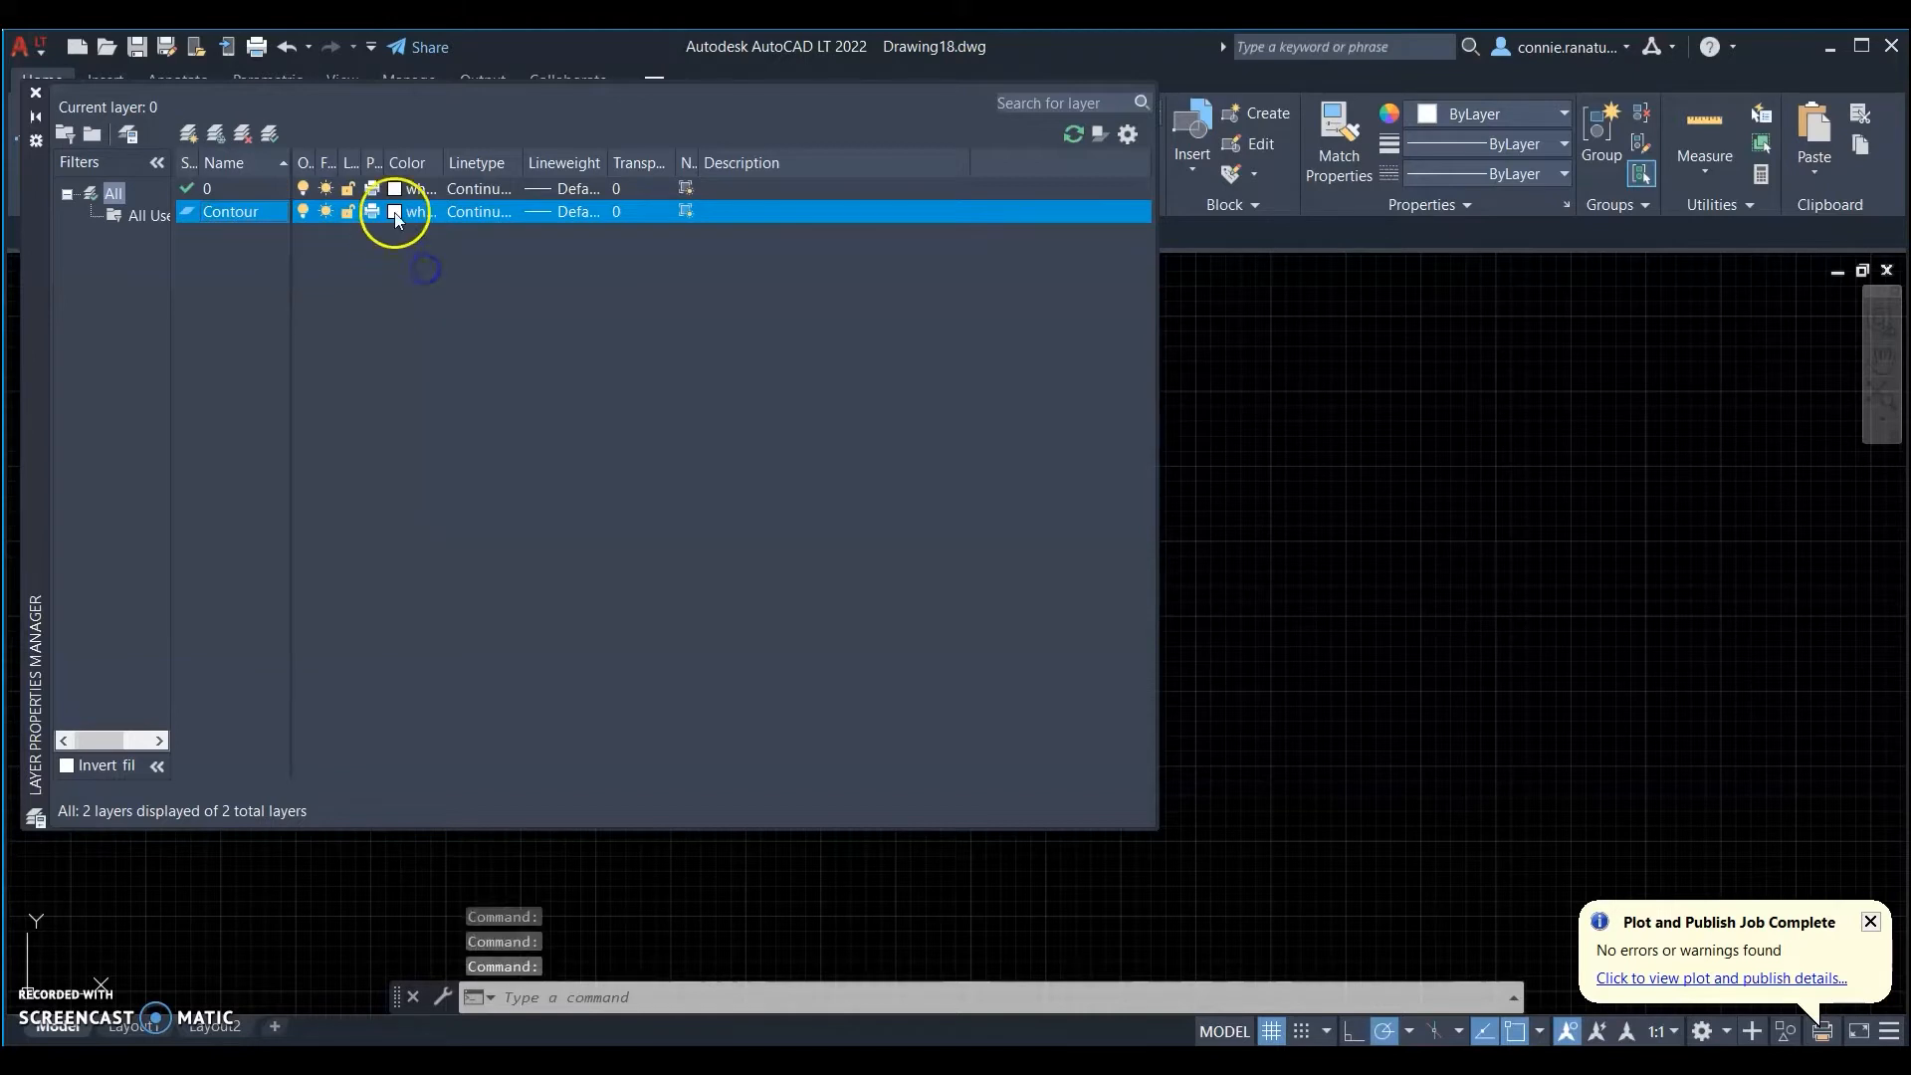
- Set the Contour layer's color to yellow
click(395, 212)
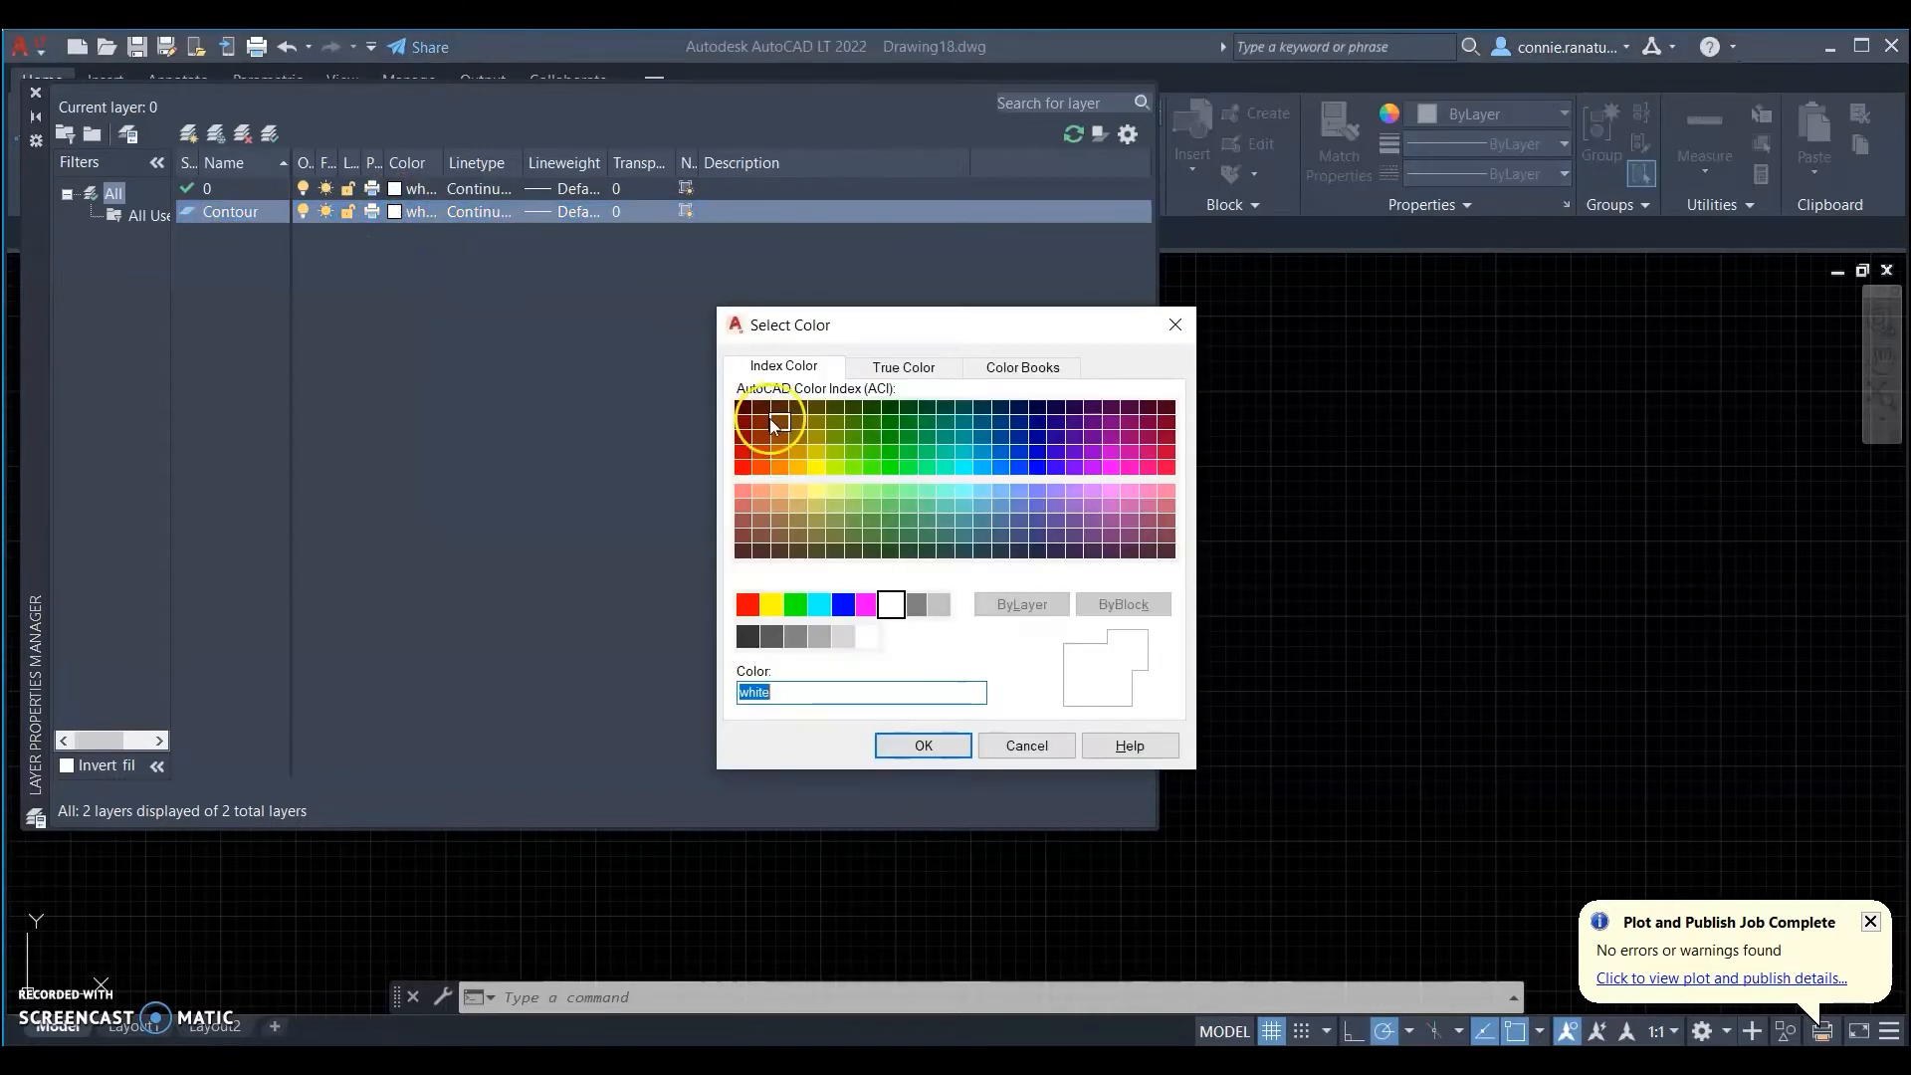
click(773, 605)
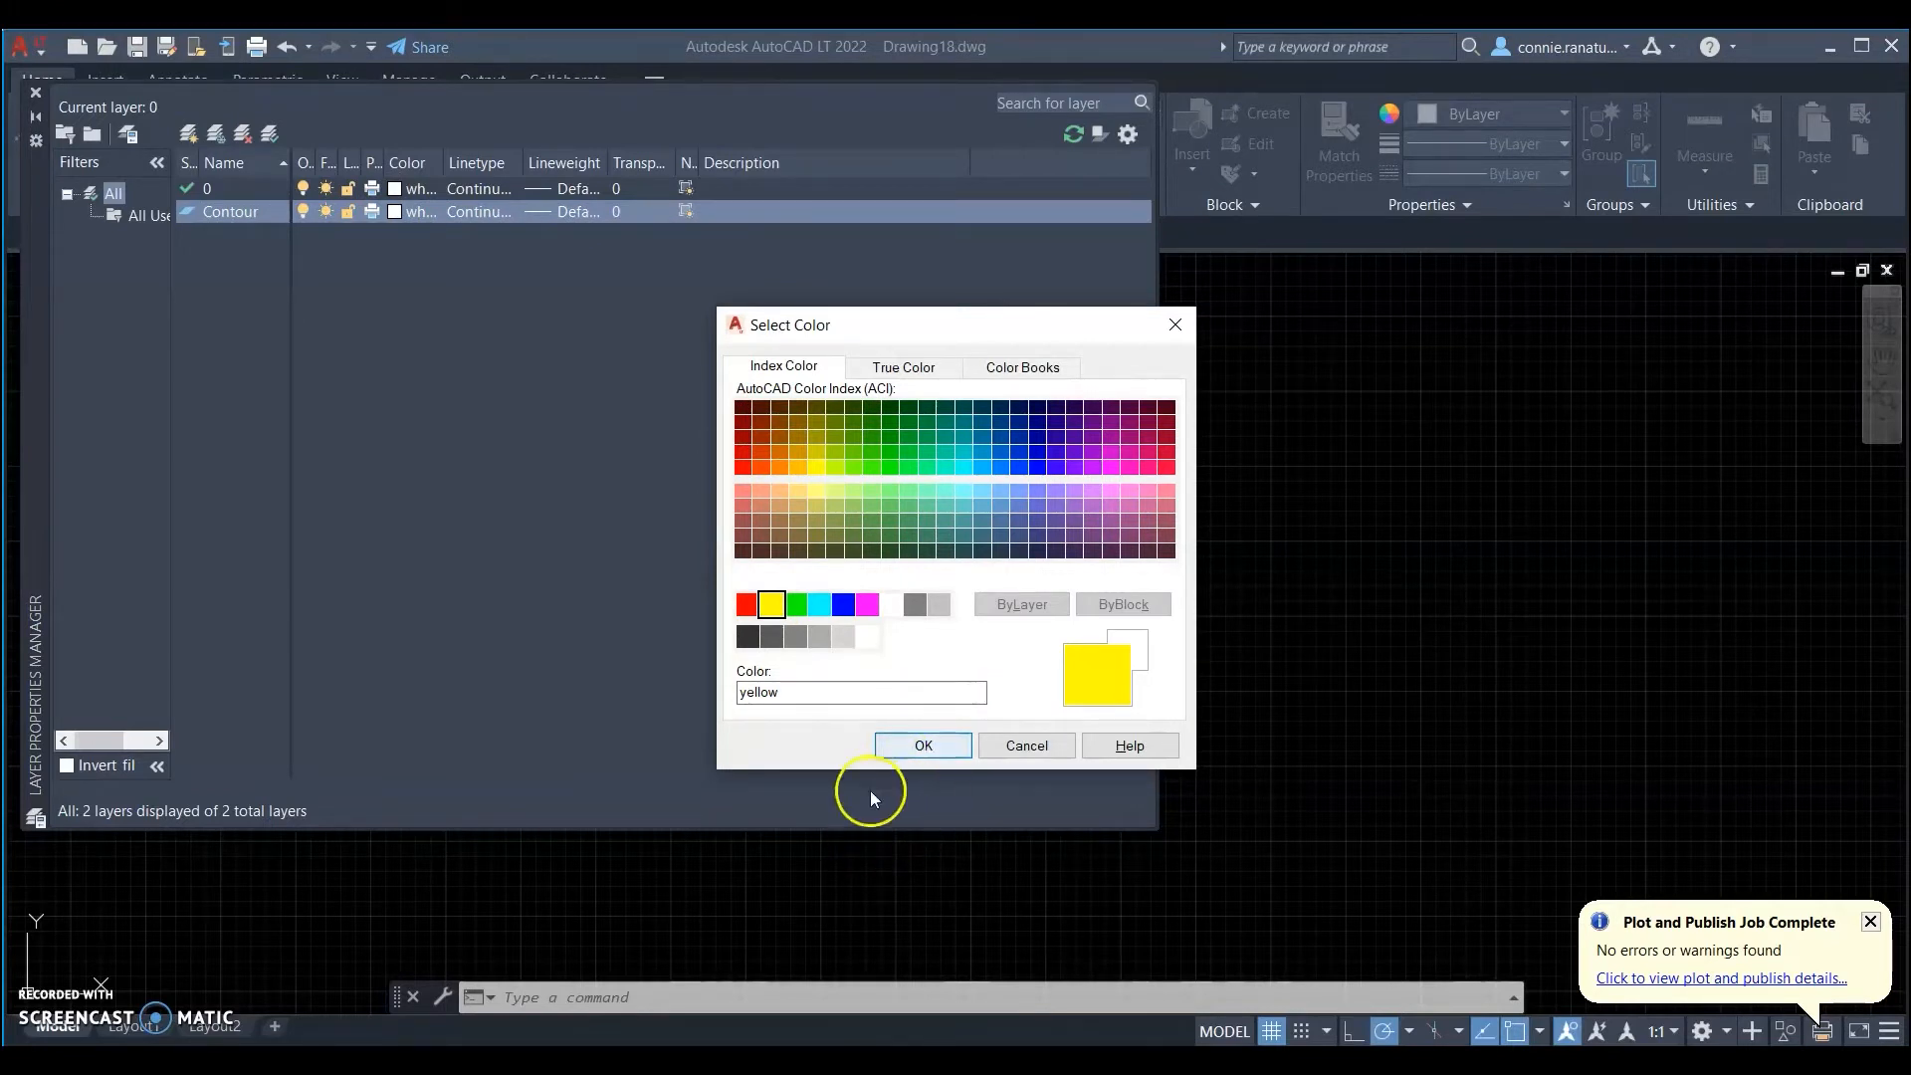
click(923, 747)
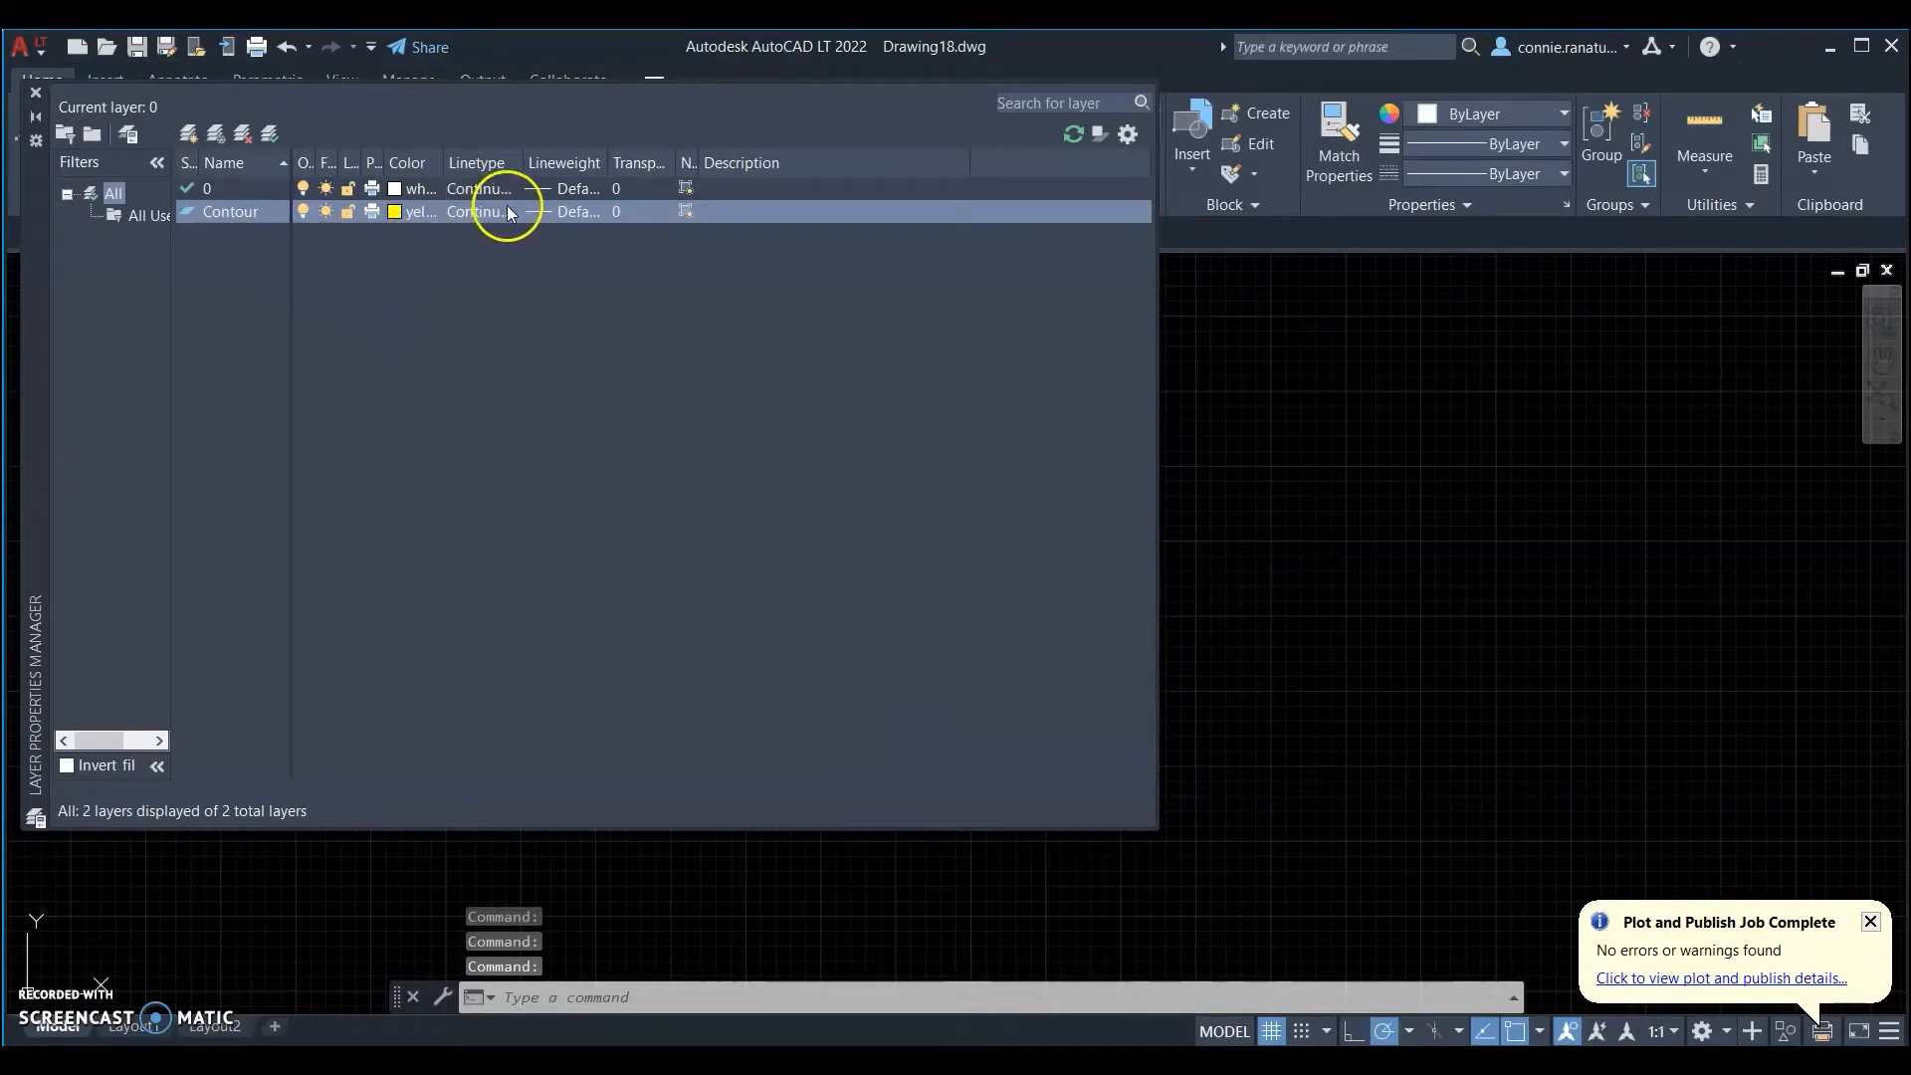
- Add a new layer named Hidden below the Contour layer
click(188, 134)
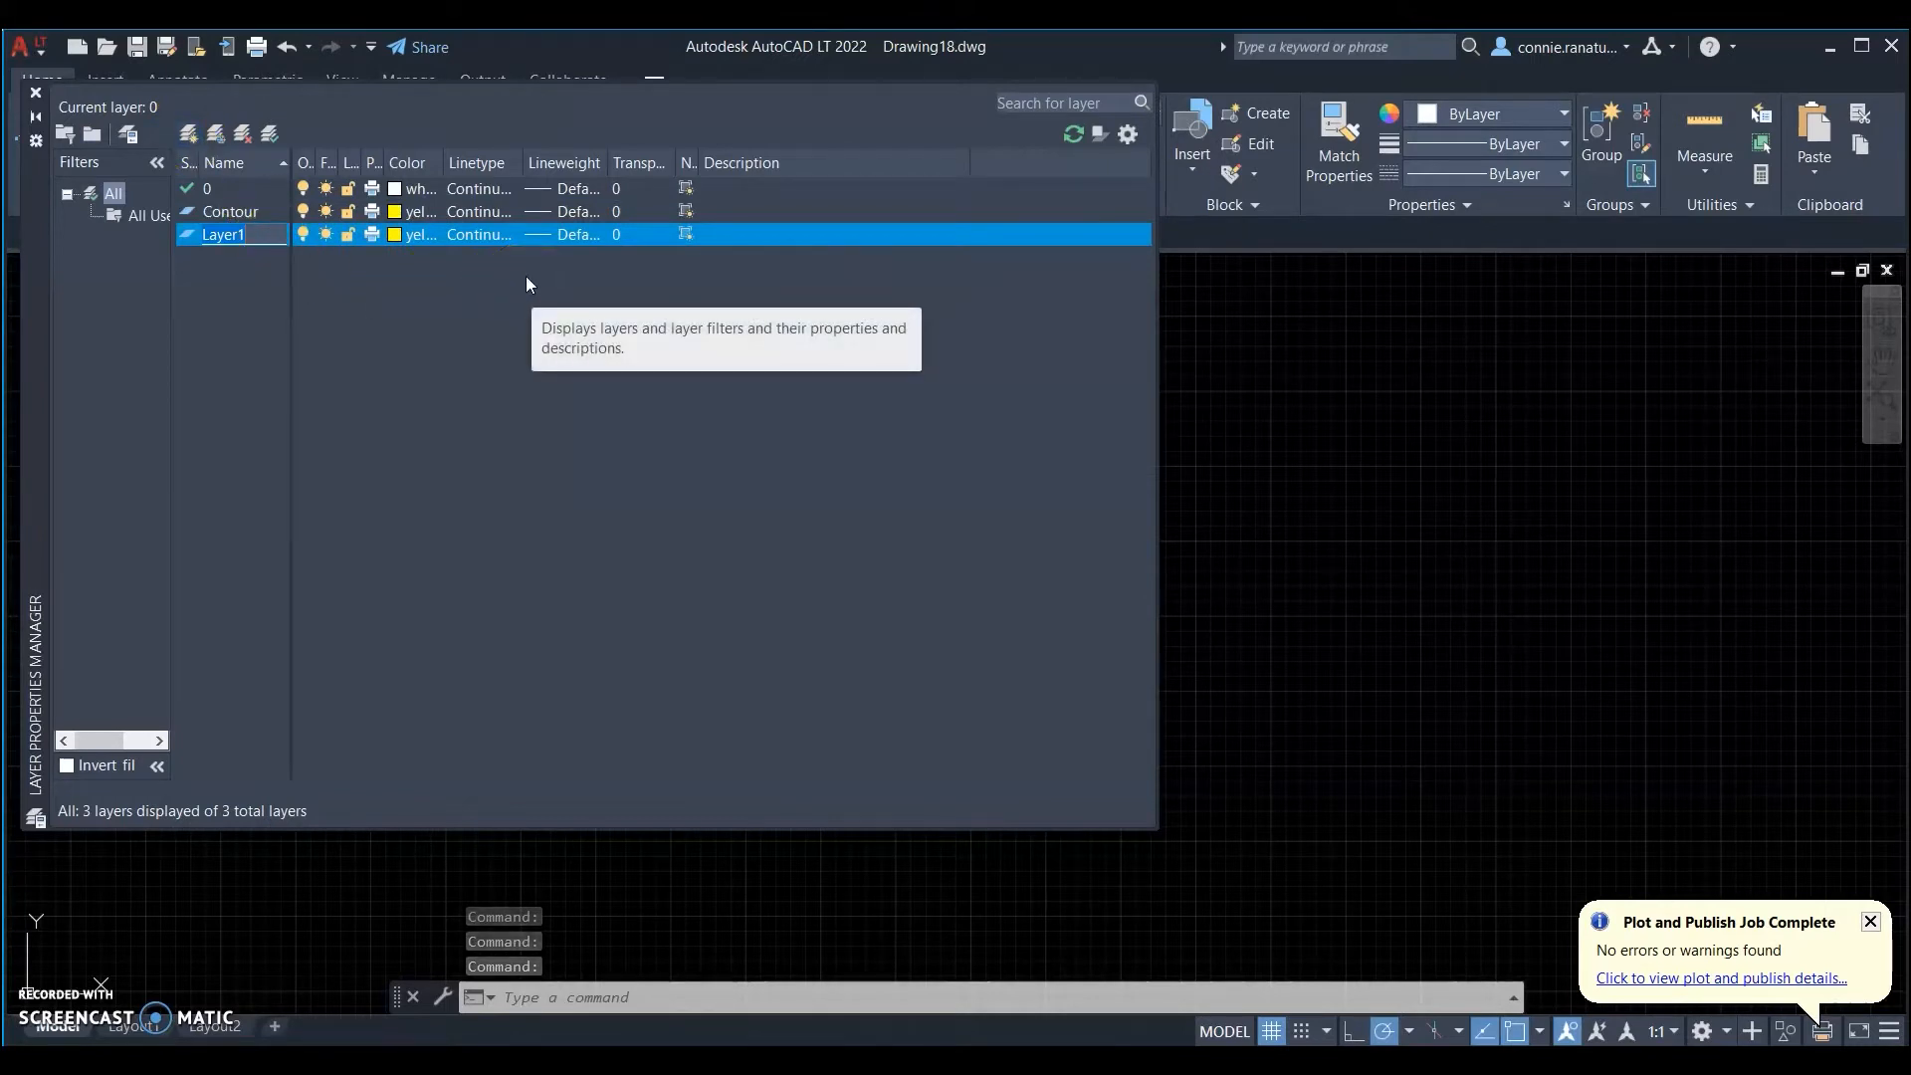
text(Hi)
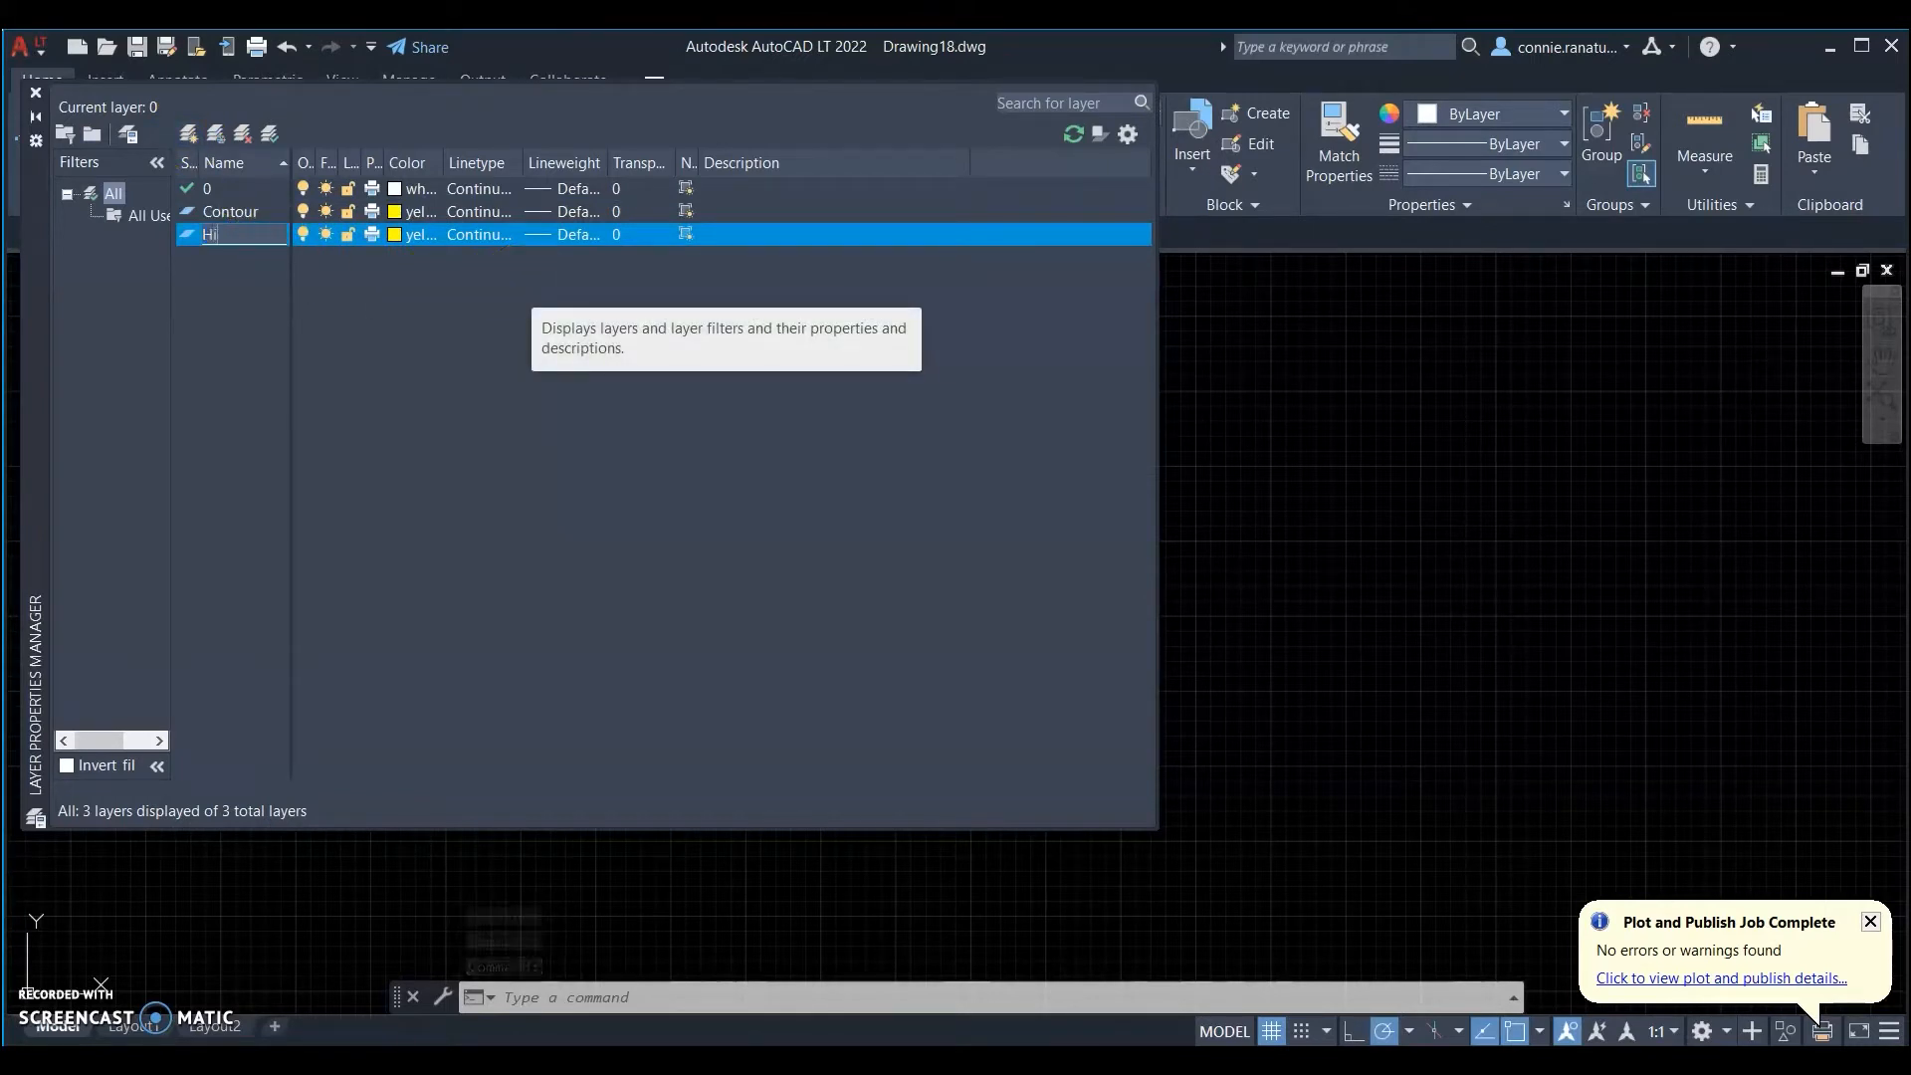
text(dd)
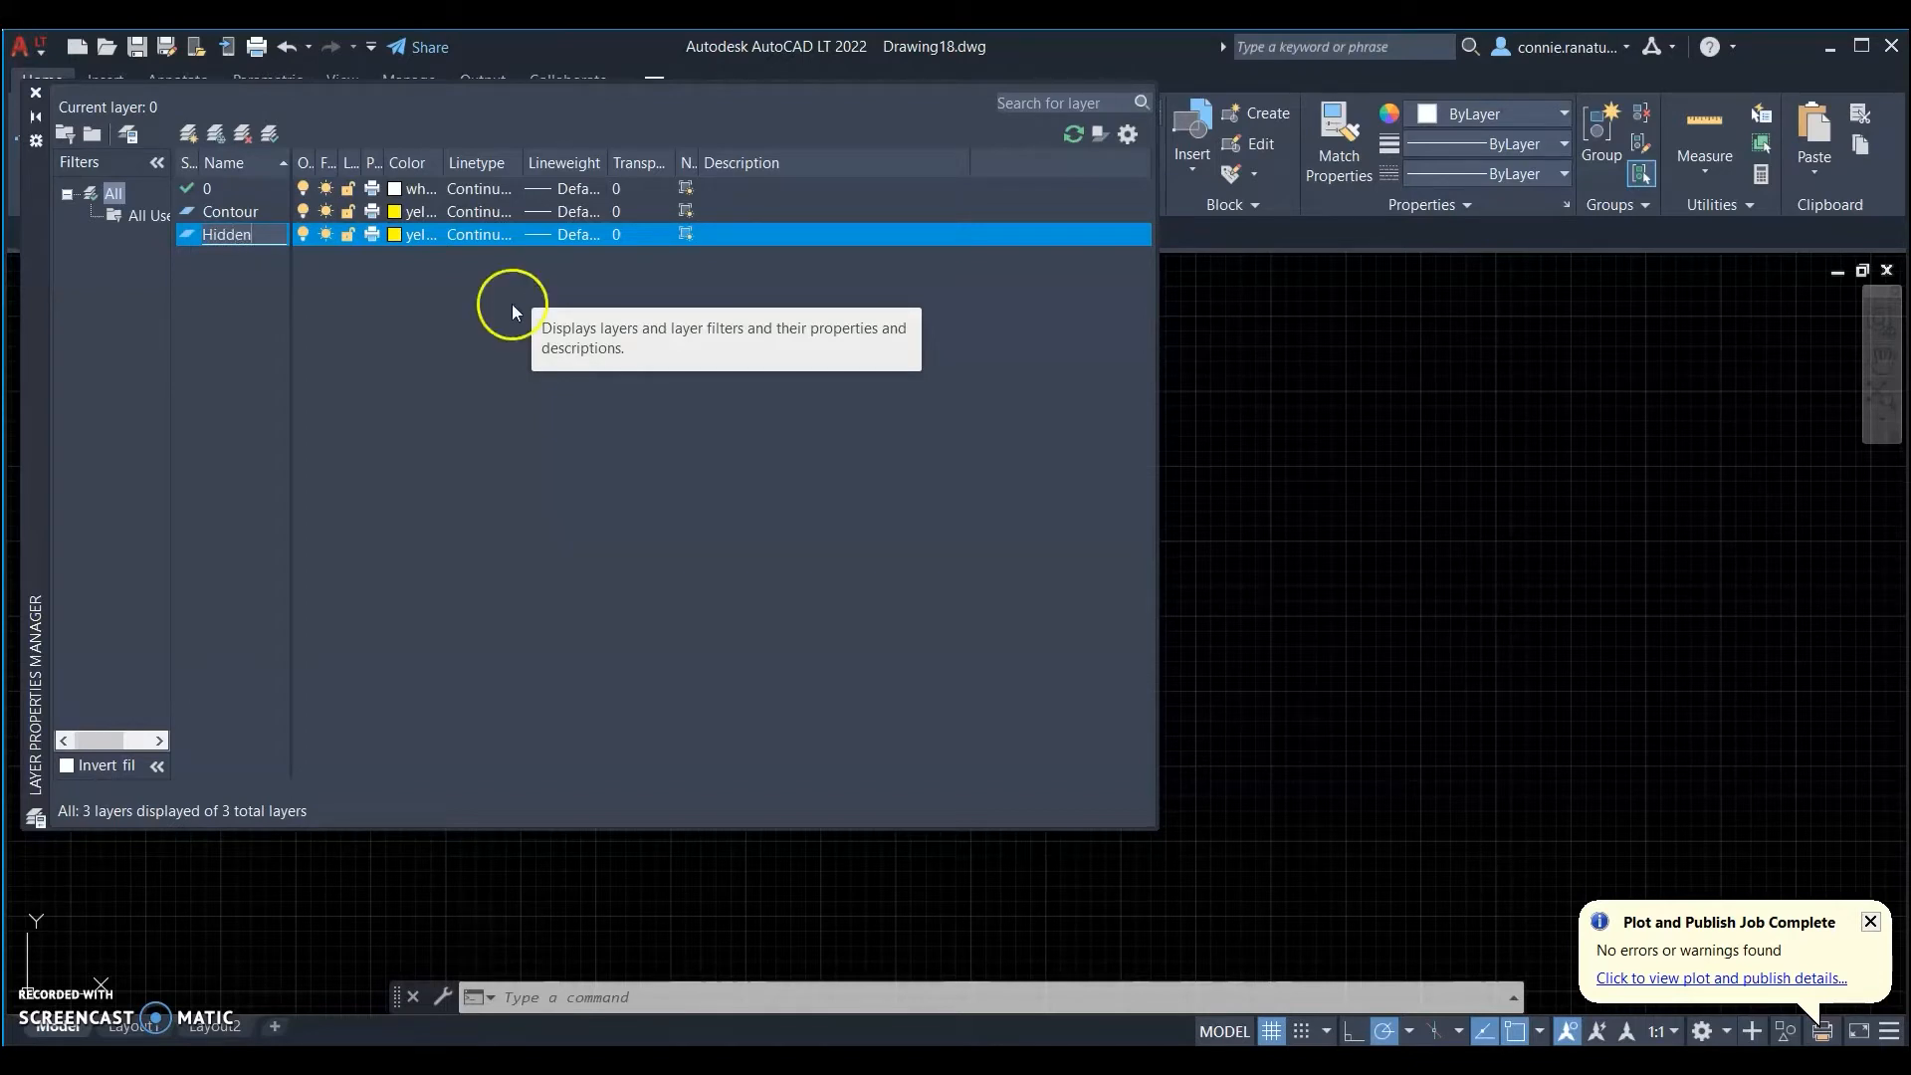
text(en)
key(Return)
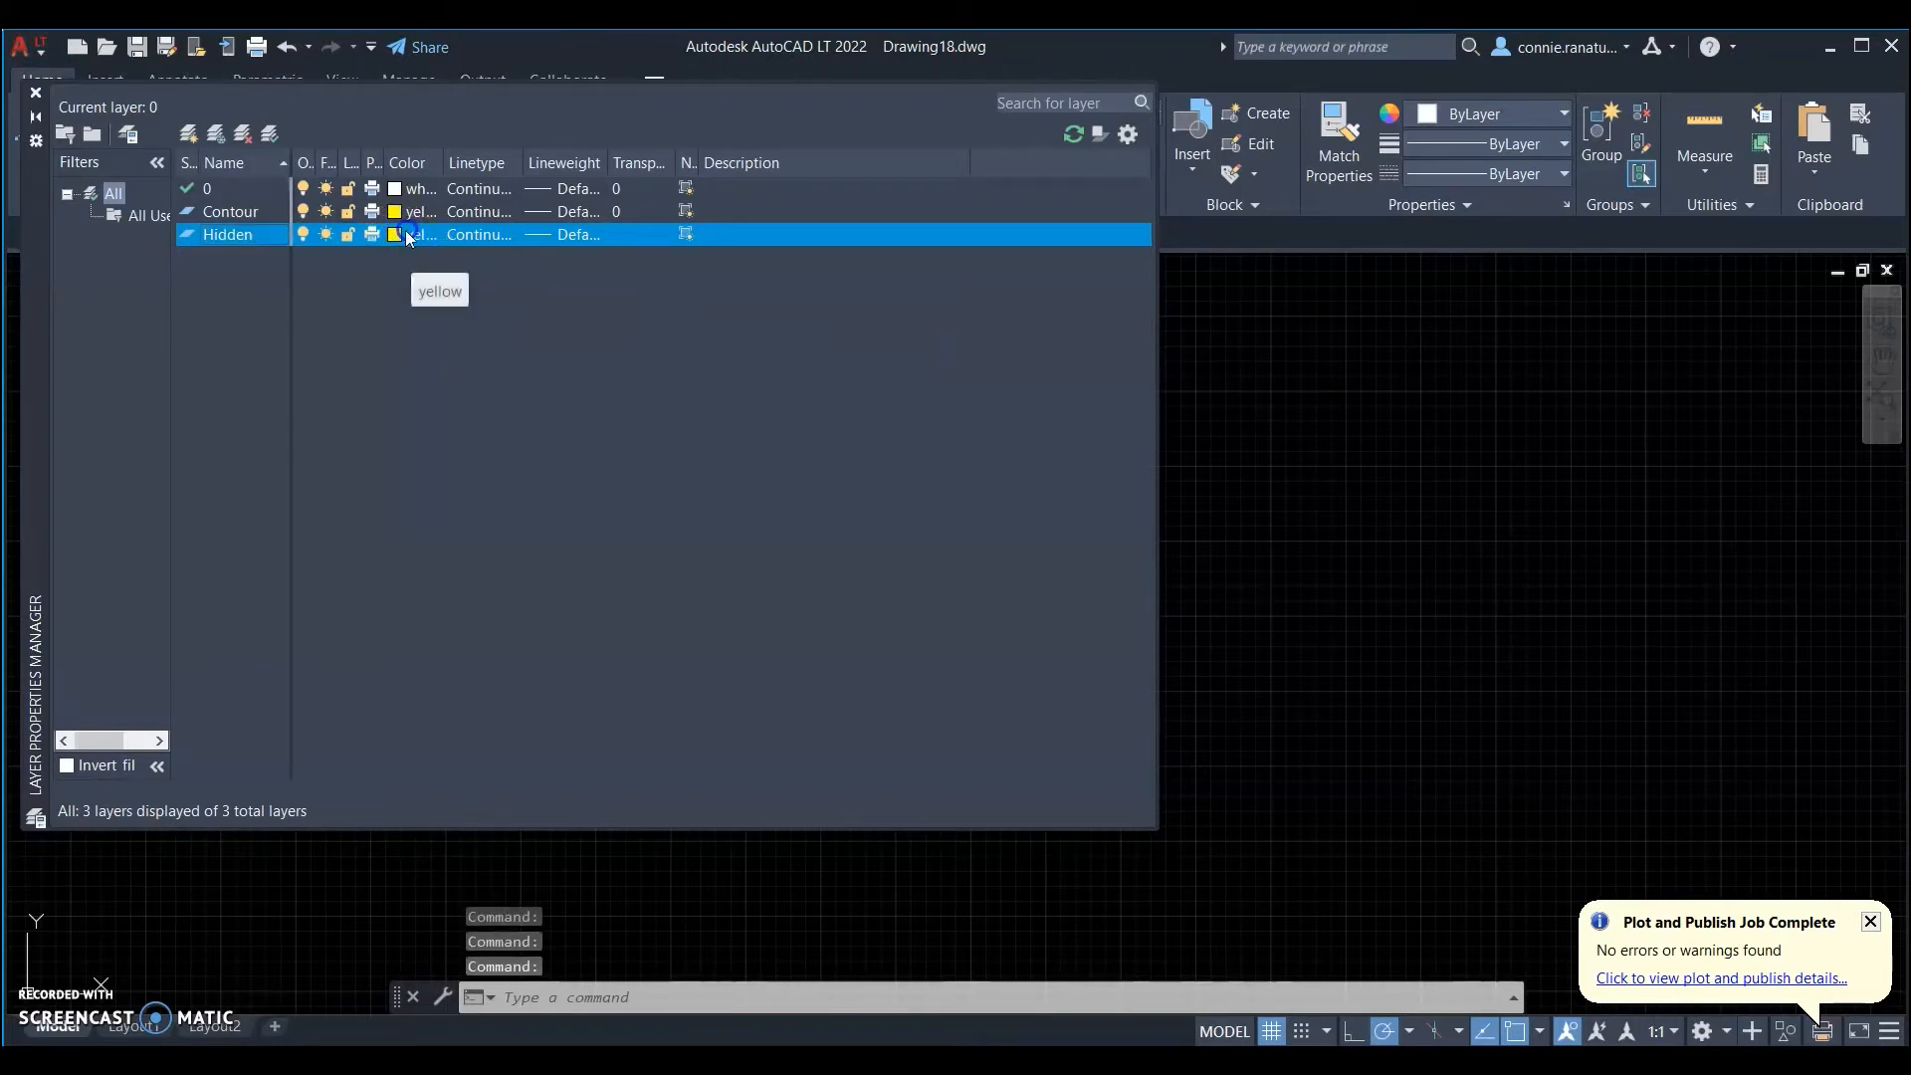
- Set the Hidden layer's color to the gray index color 252
click(398, 237)
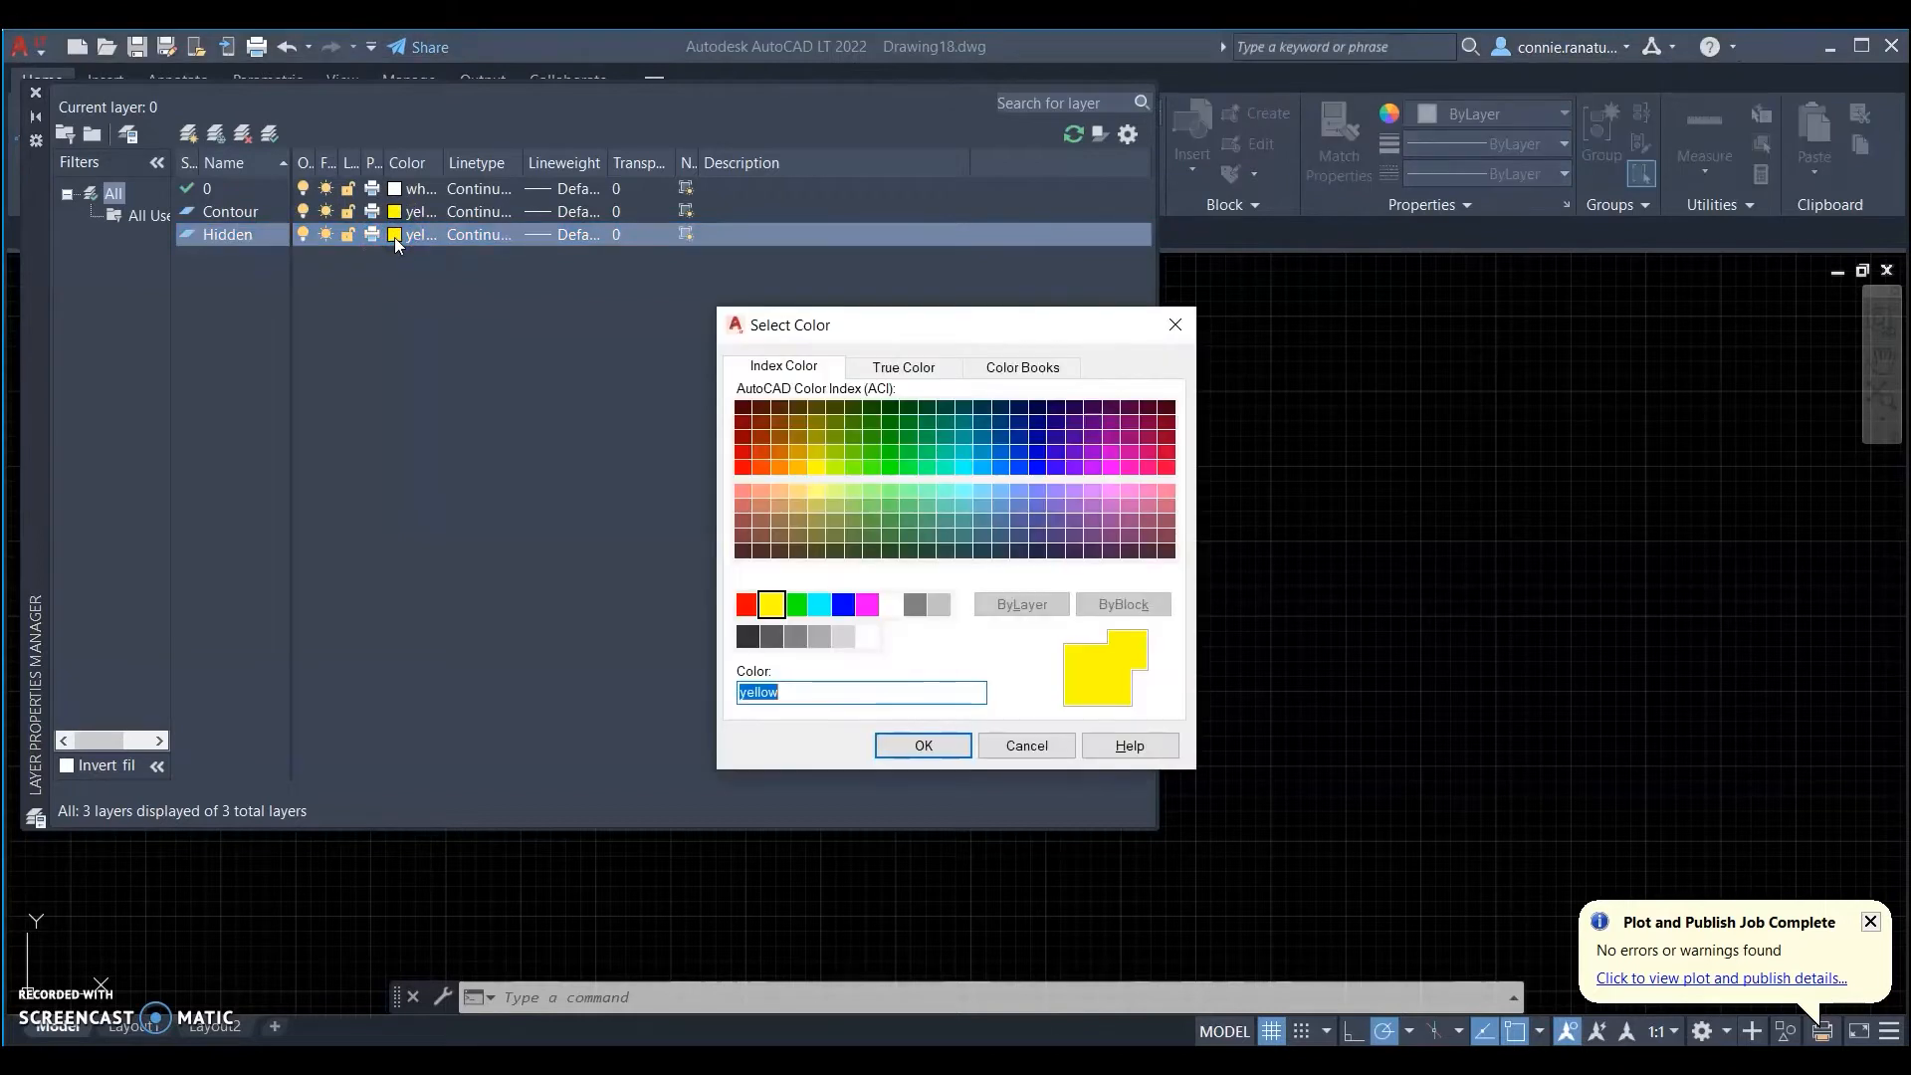
click(794, 639)
click(926, 749)
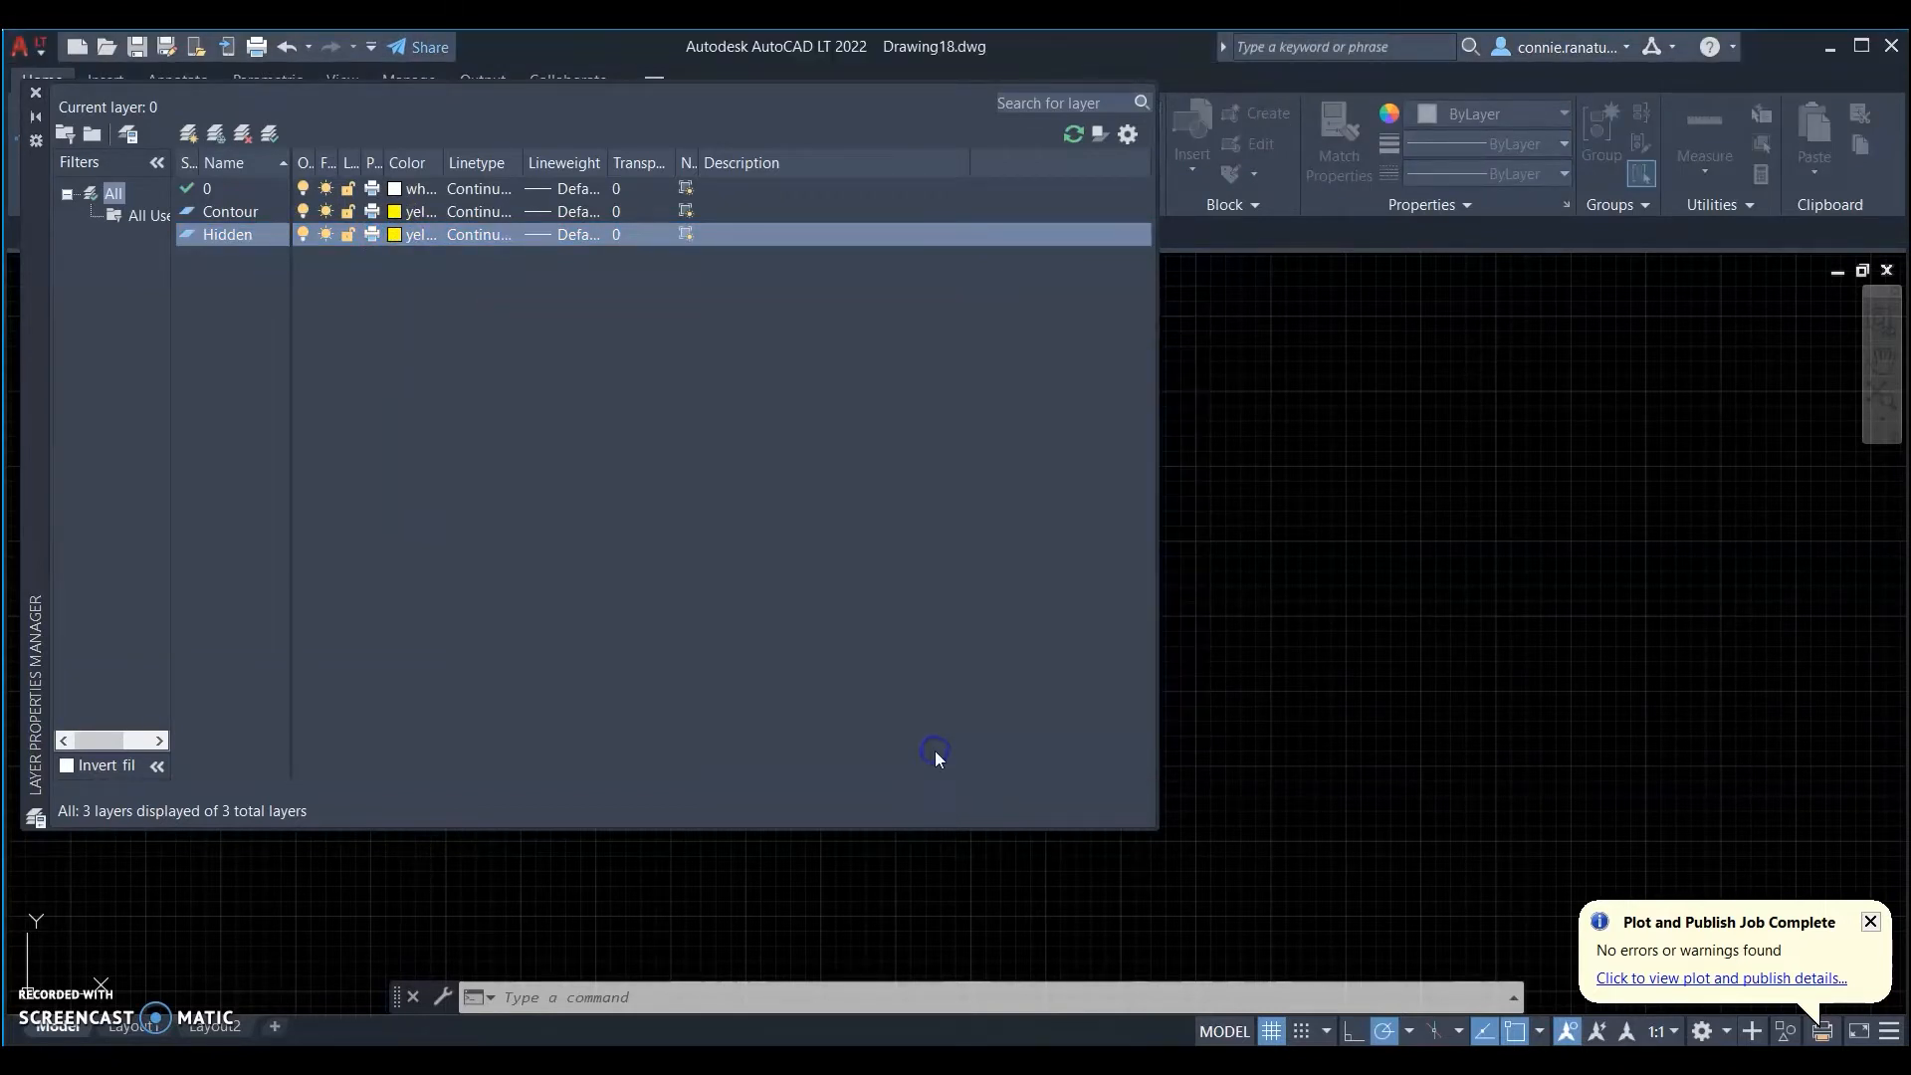
- Load the JIS_02_0.7 (HIDDEN0.75) linetype from acadltiso.lin and assign it to the Hidden layer
click(475, 239)
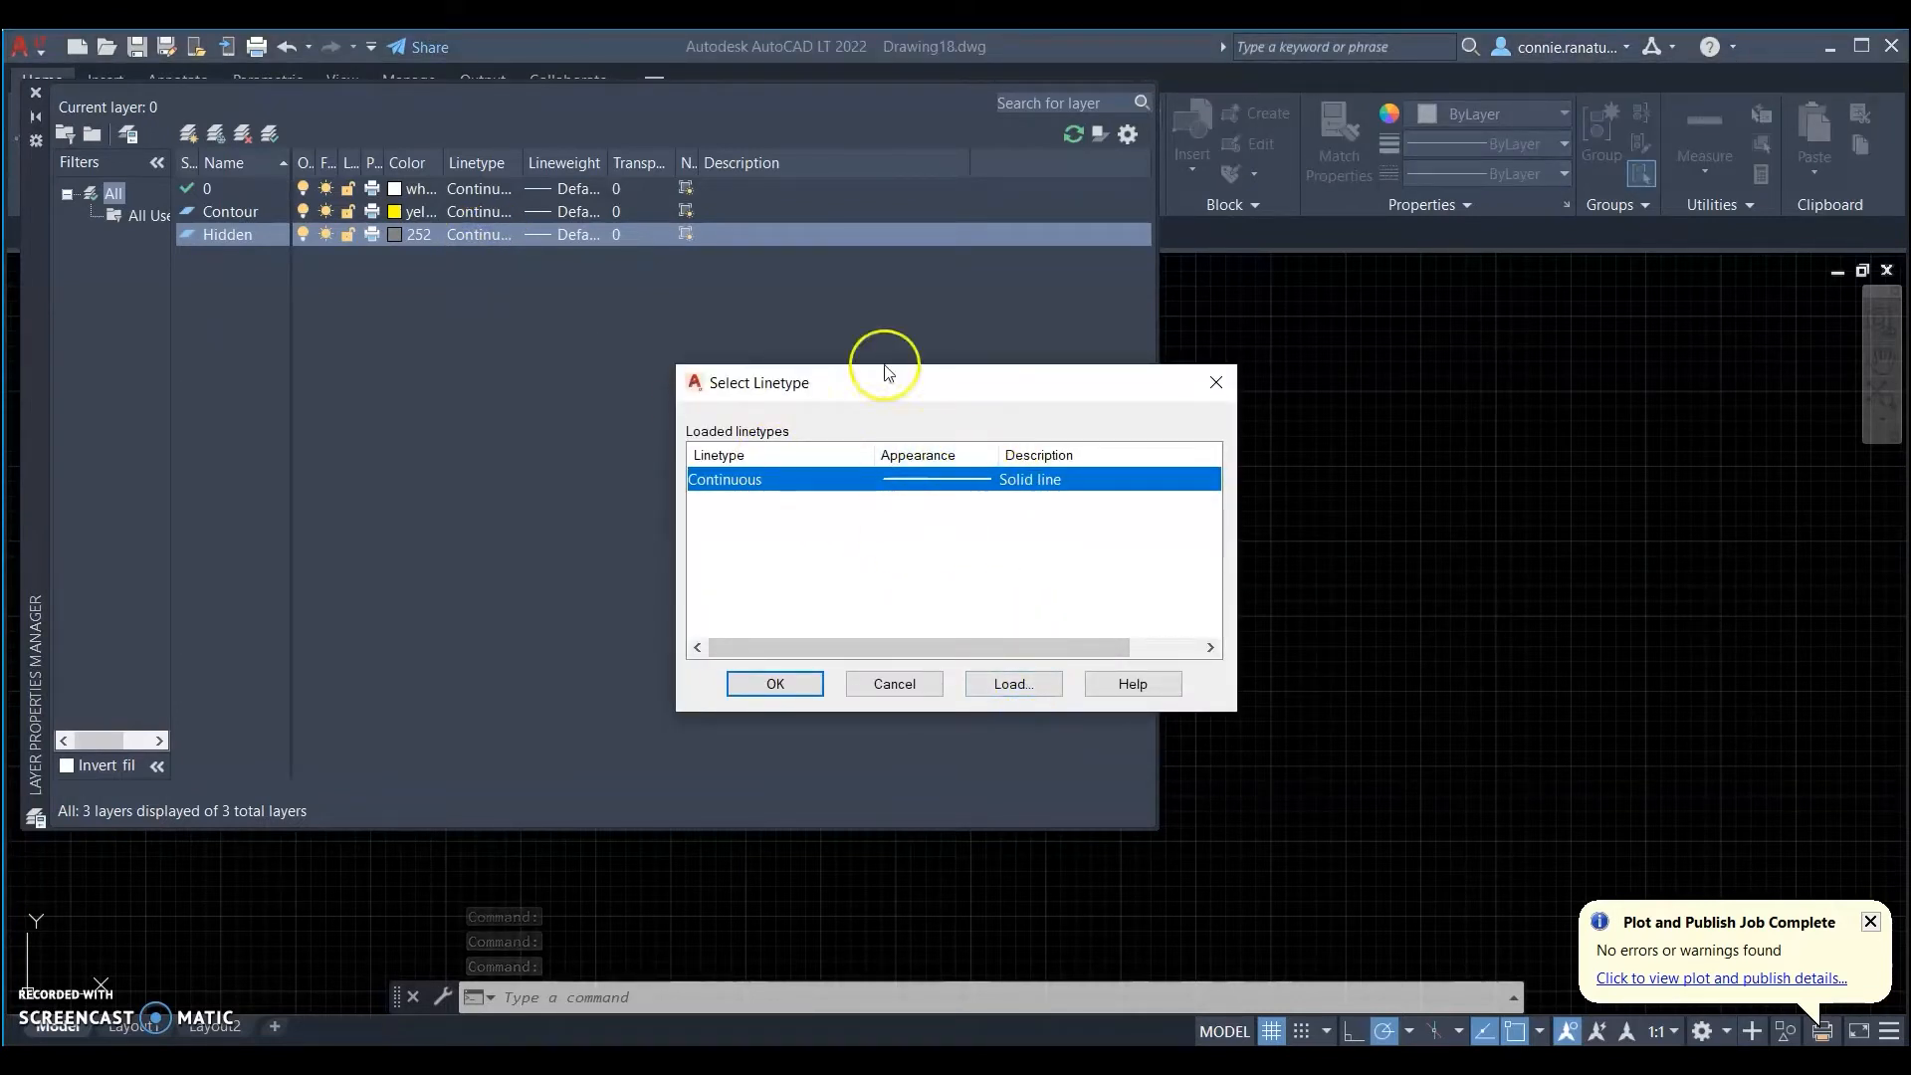
click(1008, 687)
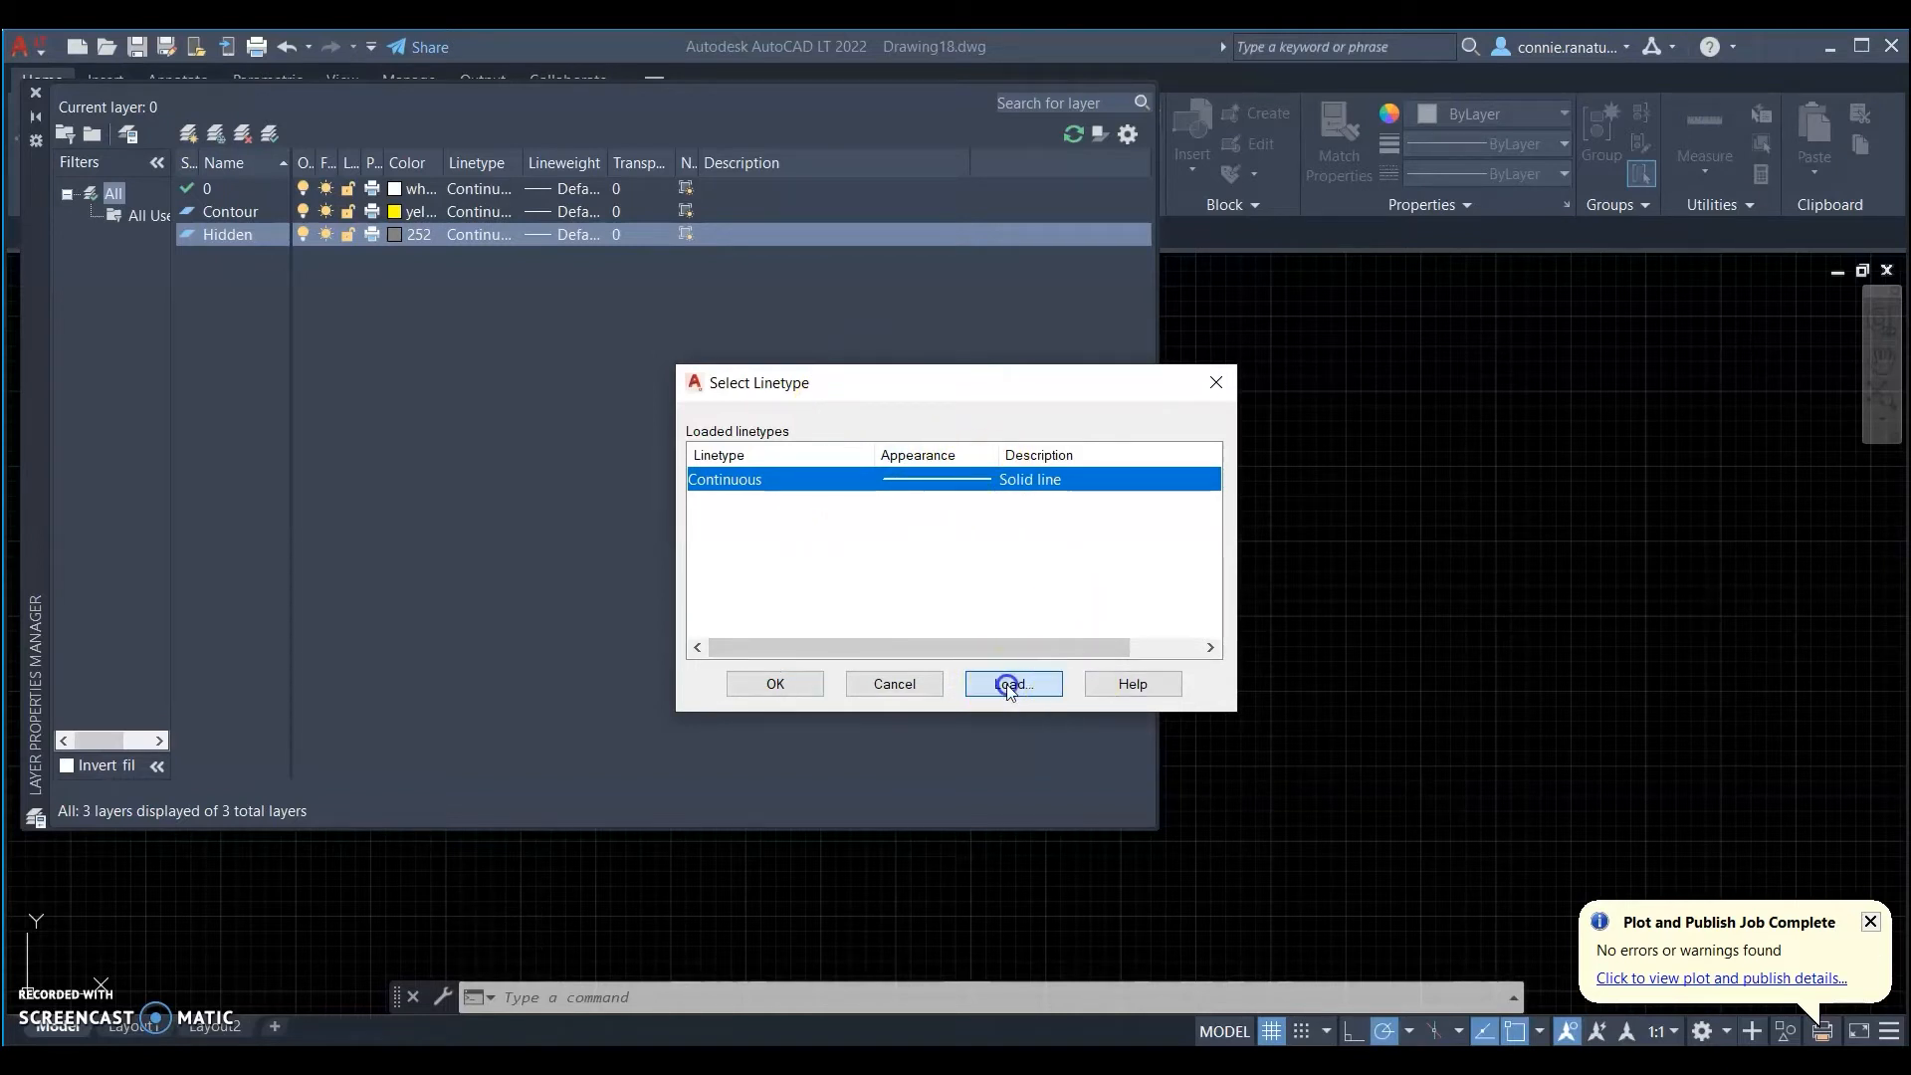
click(1212, 649)
click(1213, 649)
click(1212, 649)
click(1209, 654)
click(1210, 654)
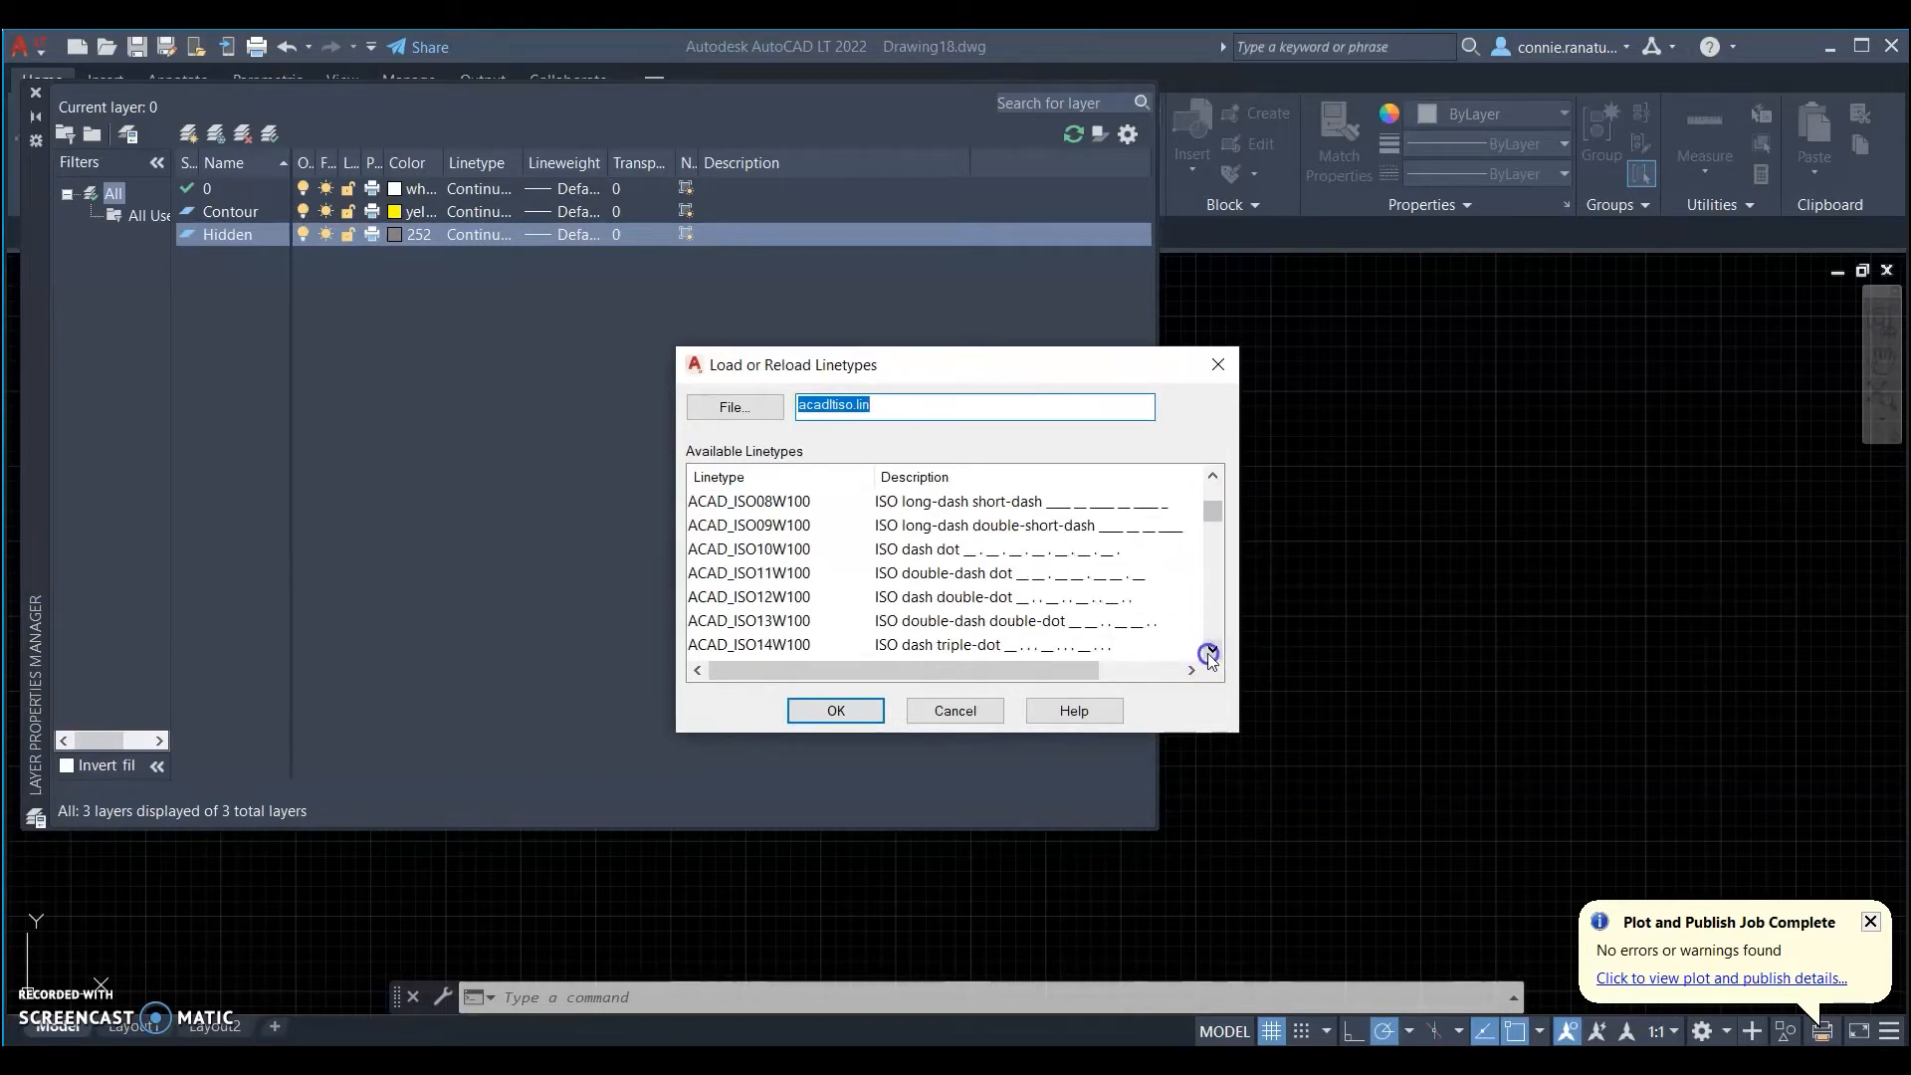
click(1209, 654)
click(1210, 654)
click(1210, 654)
click(1210, 654)
click(1209, 654)
click(1210, 654)
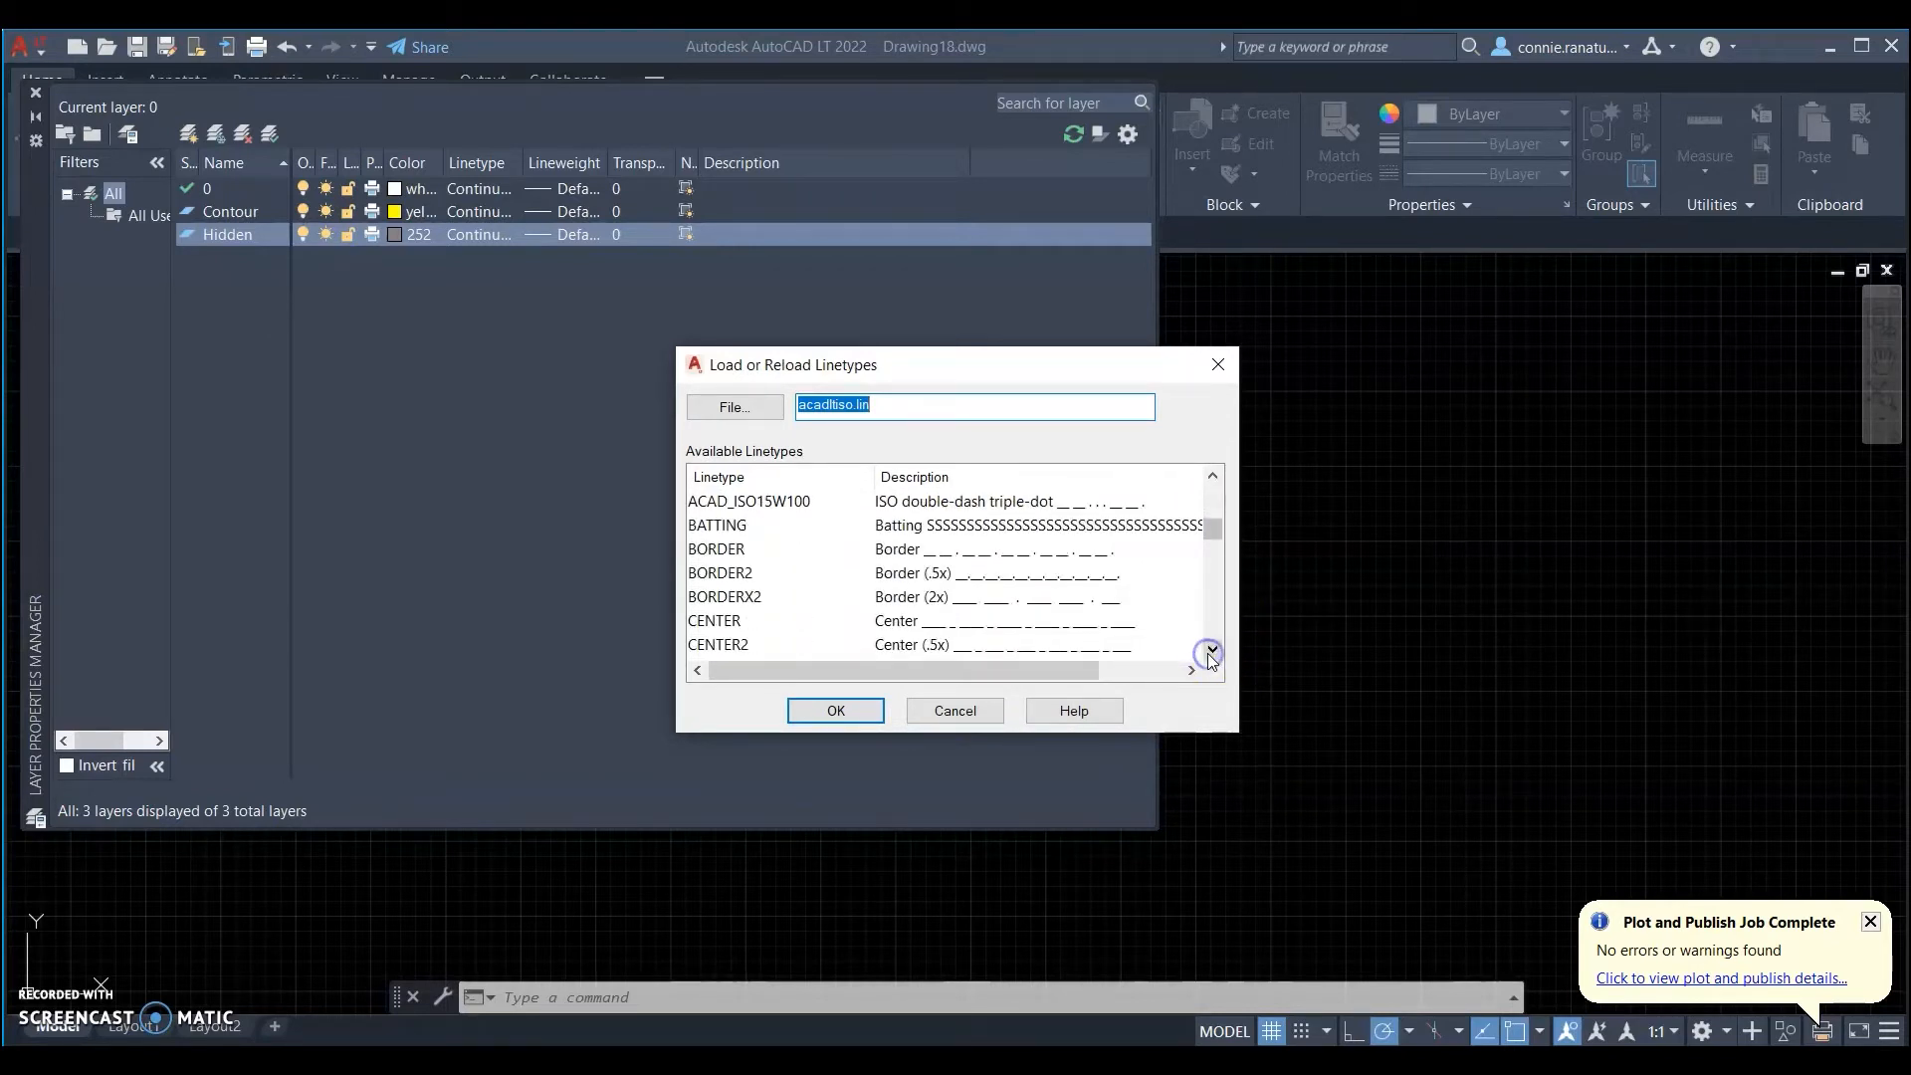
click(1209, 654)
click(1210, 654)
click(1210, 654)
click(1209, 654)
click(1210, 654)
click(1209, 654)
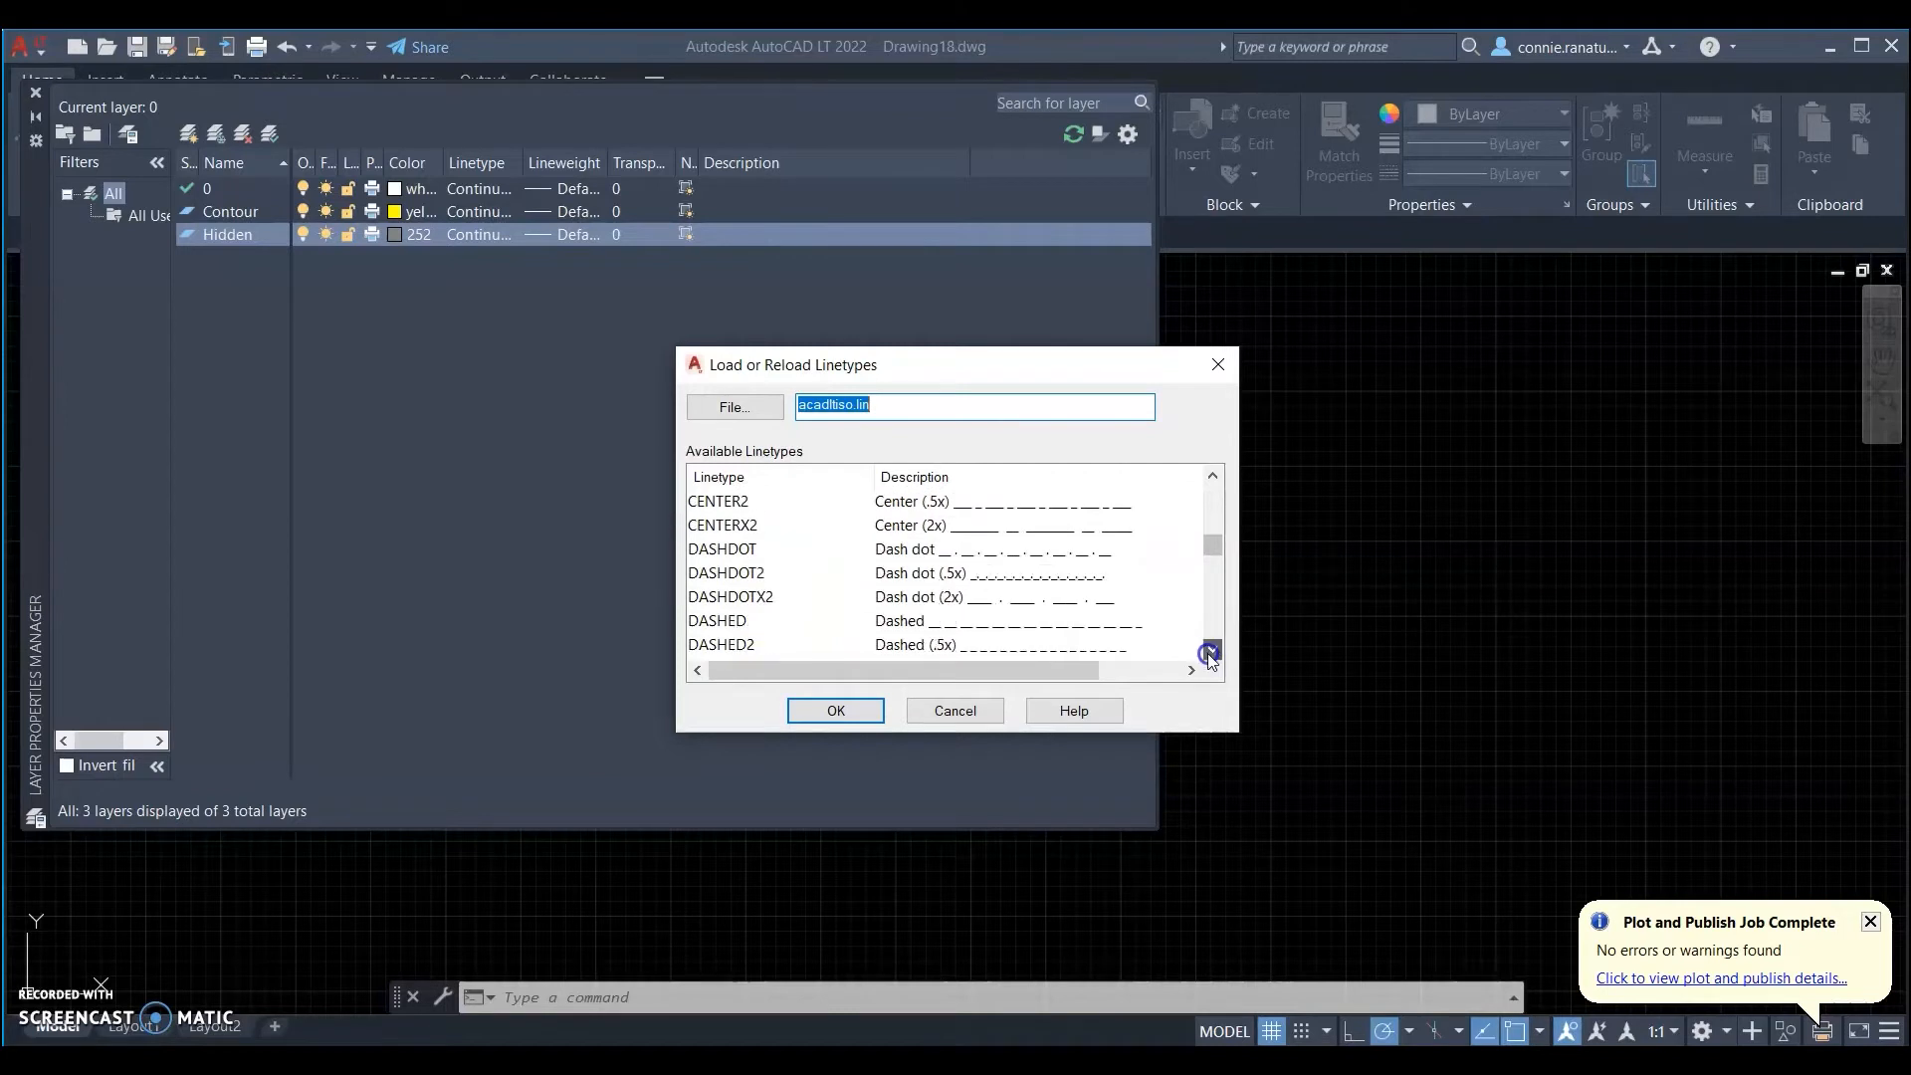
click(1210, 654)
click(1210, 654)
click(1210, 654)
click(1209, 654)
click(1209, 654)
click(1210, 654)
click(1210, 654)
click(1210, 654)
click(1209, 654)
click(1209, 654)
click(1210, 654)
click(1209, 654)
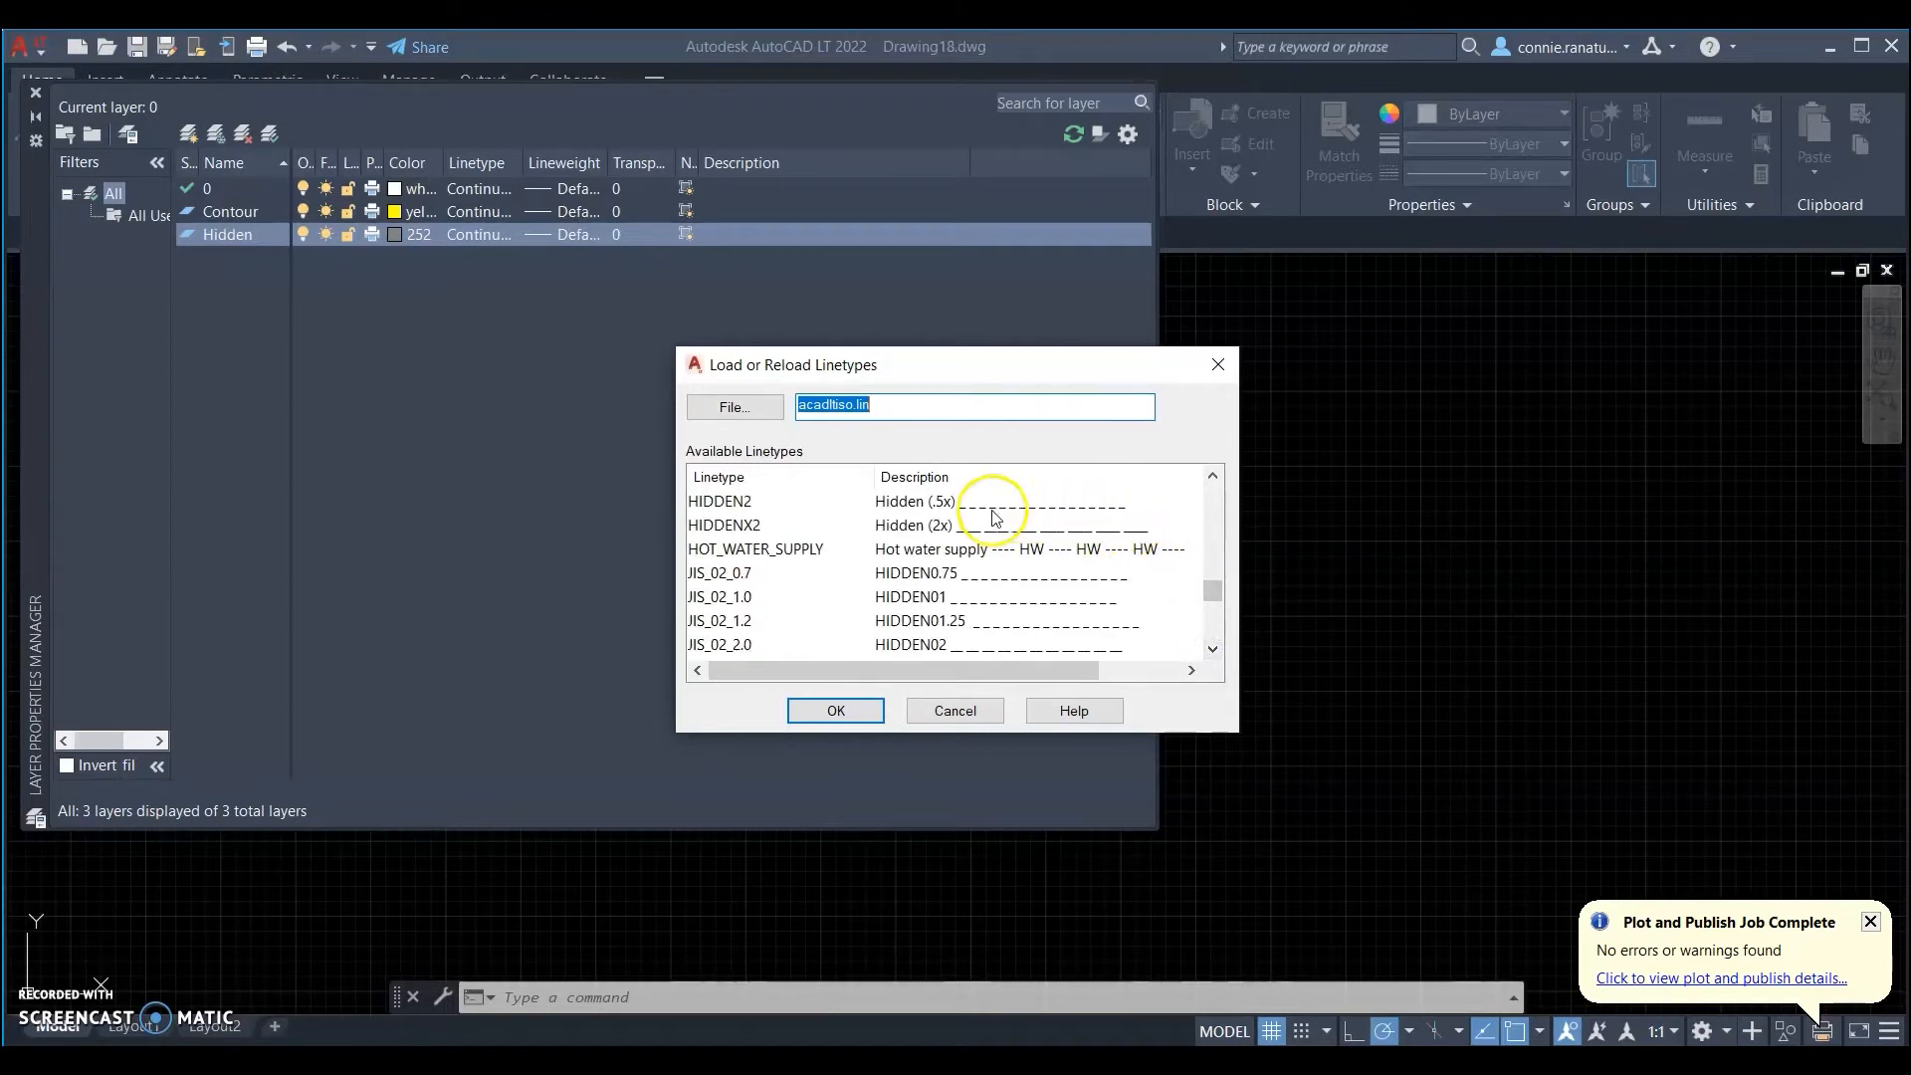
click(976, 580)
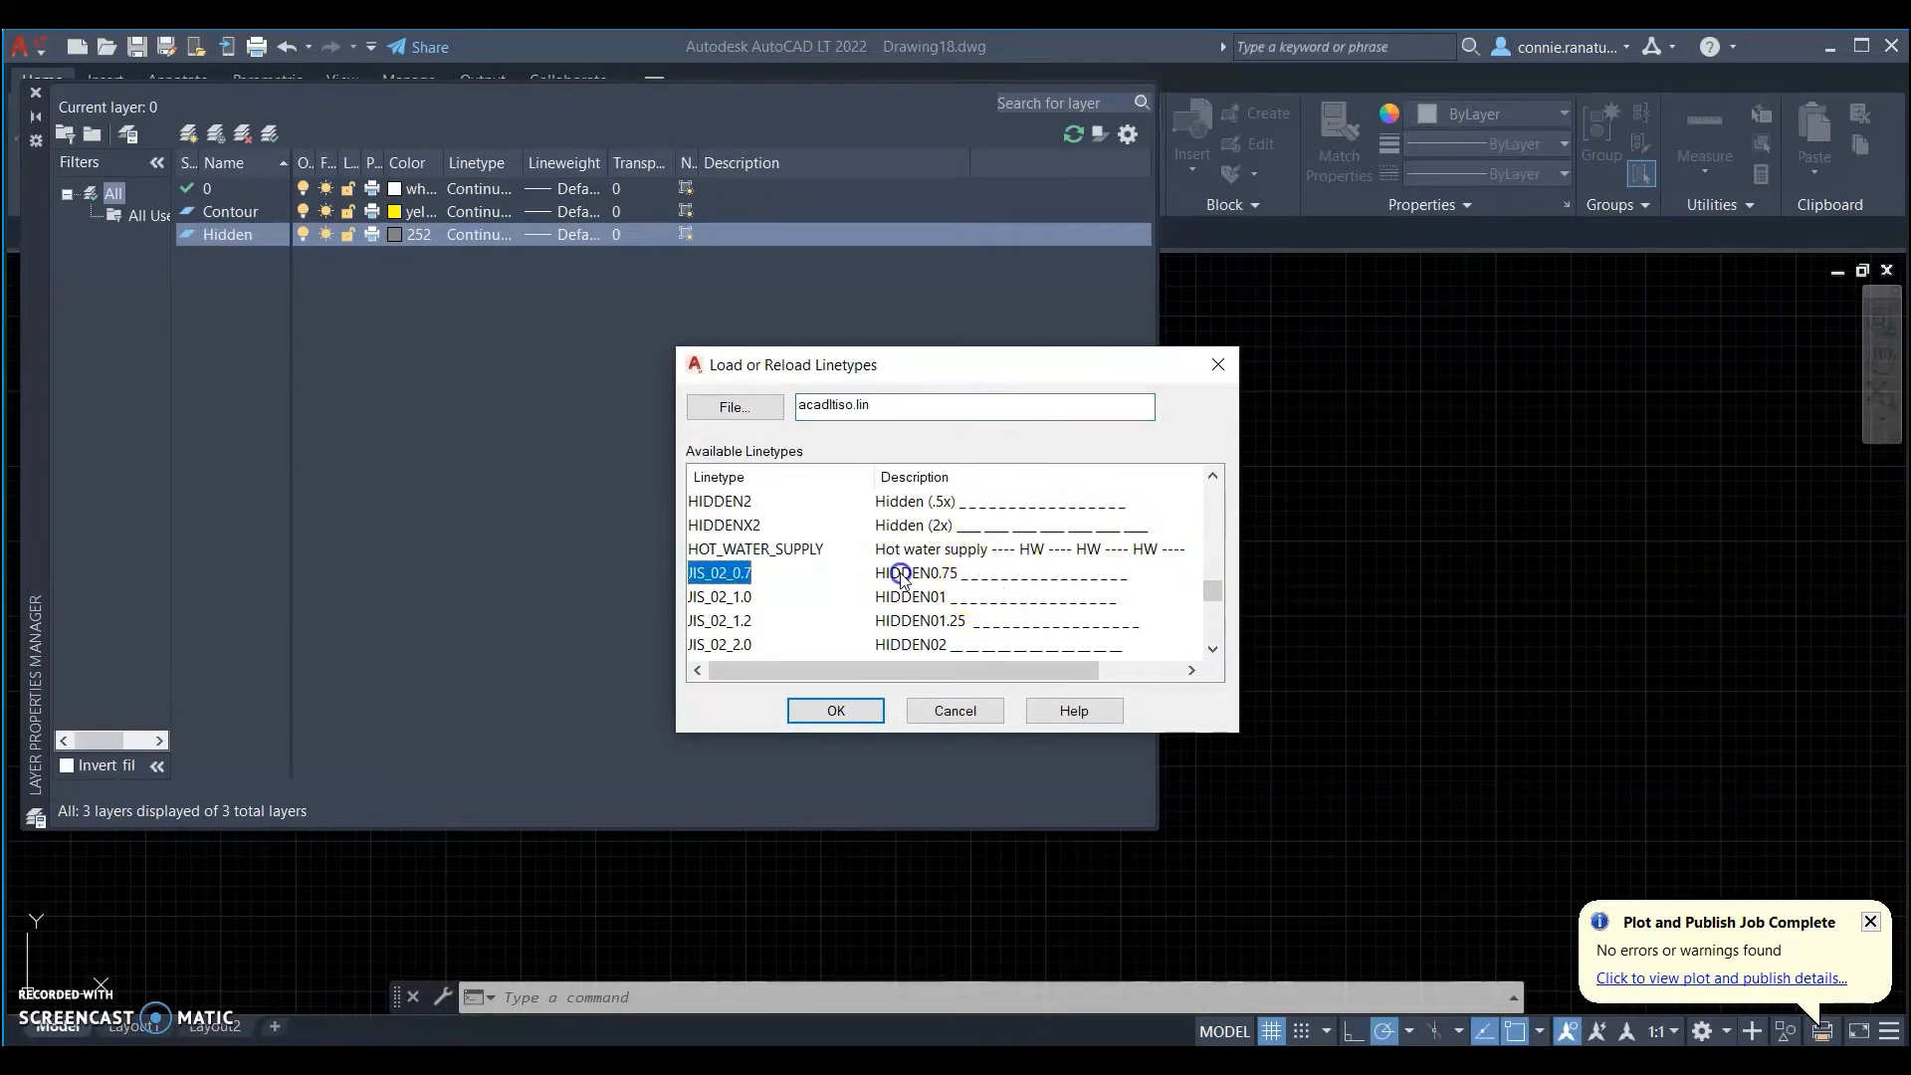
click(836, 710)
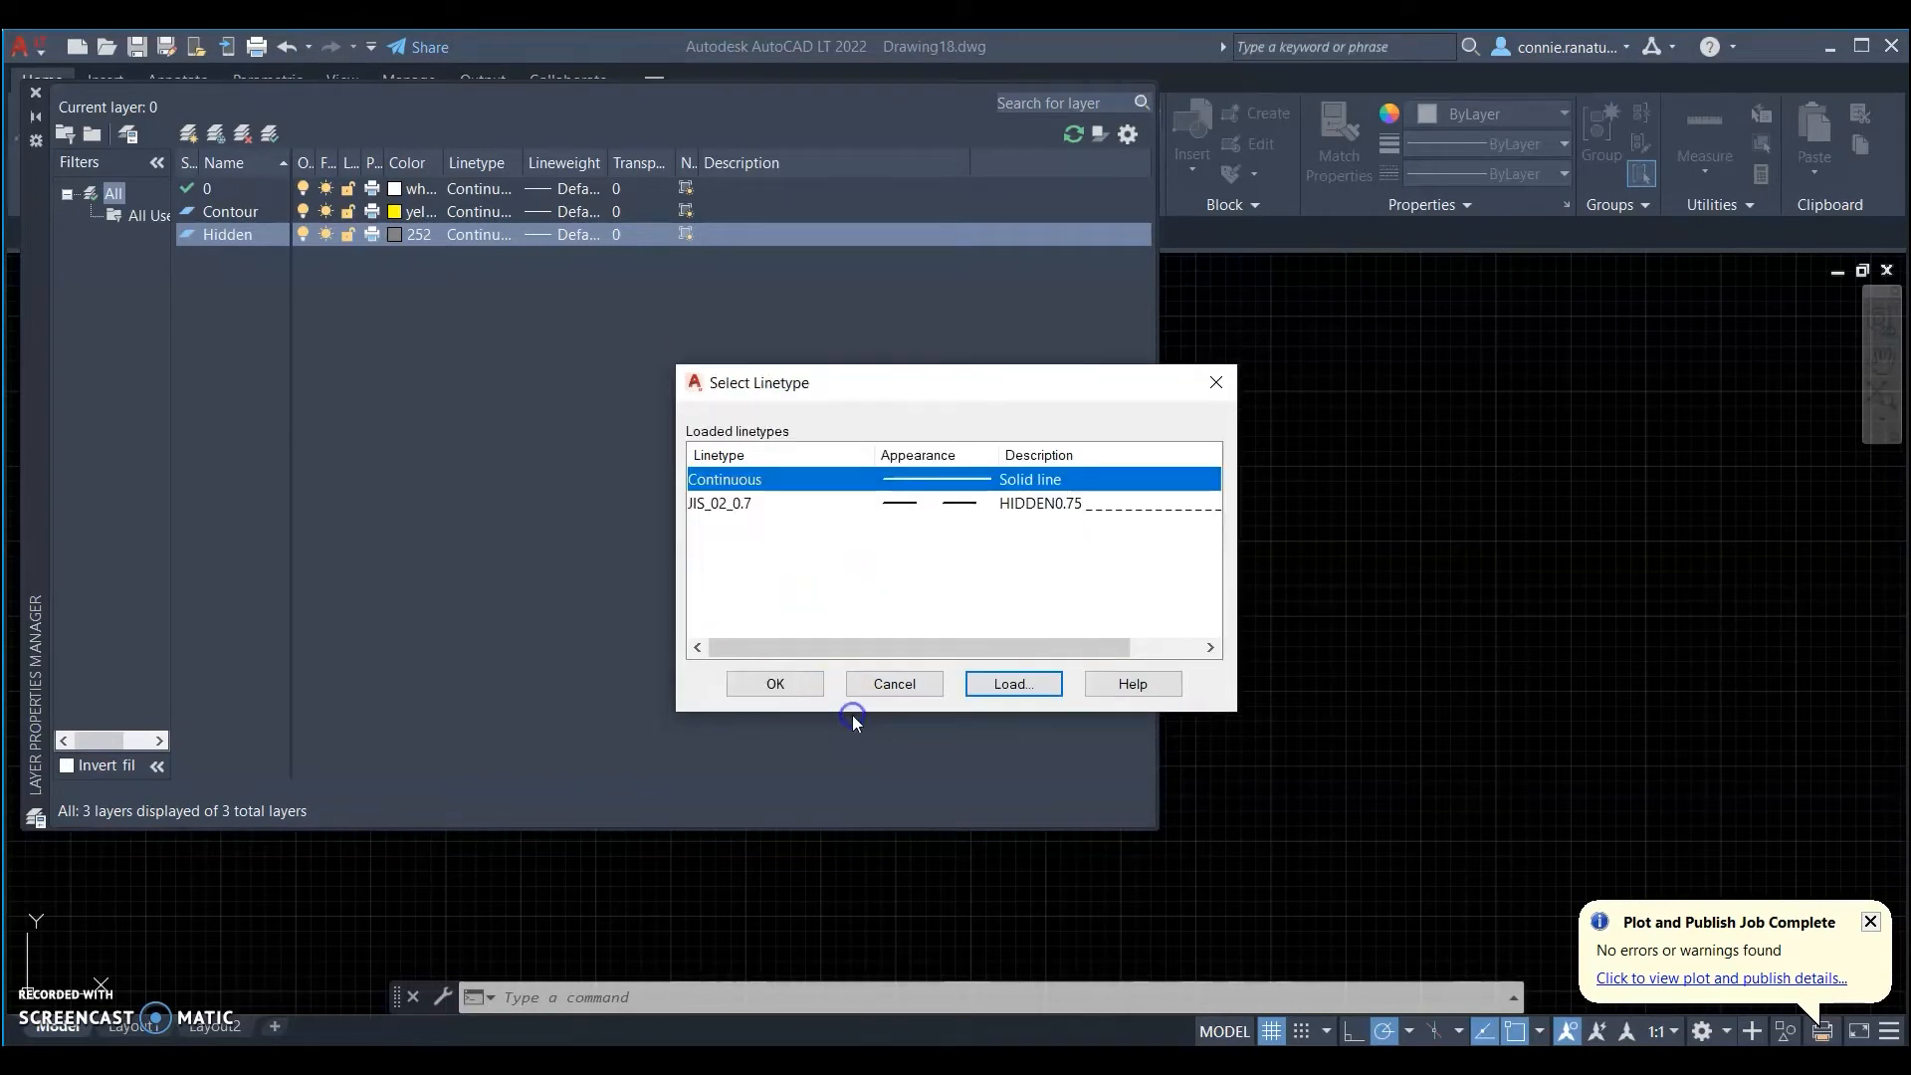
click(784, 687)
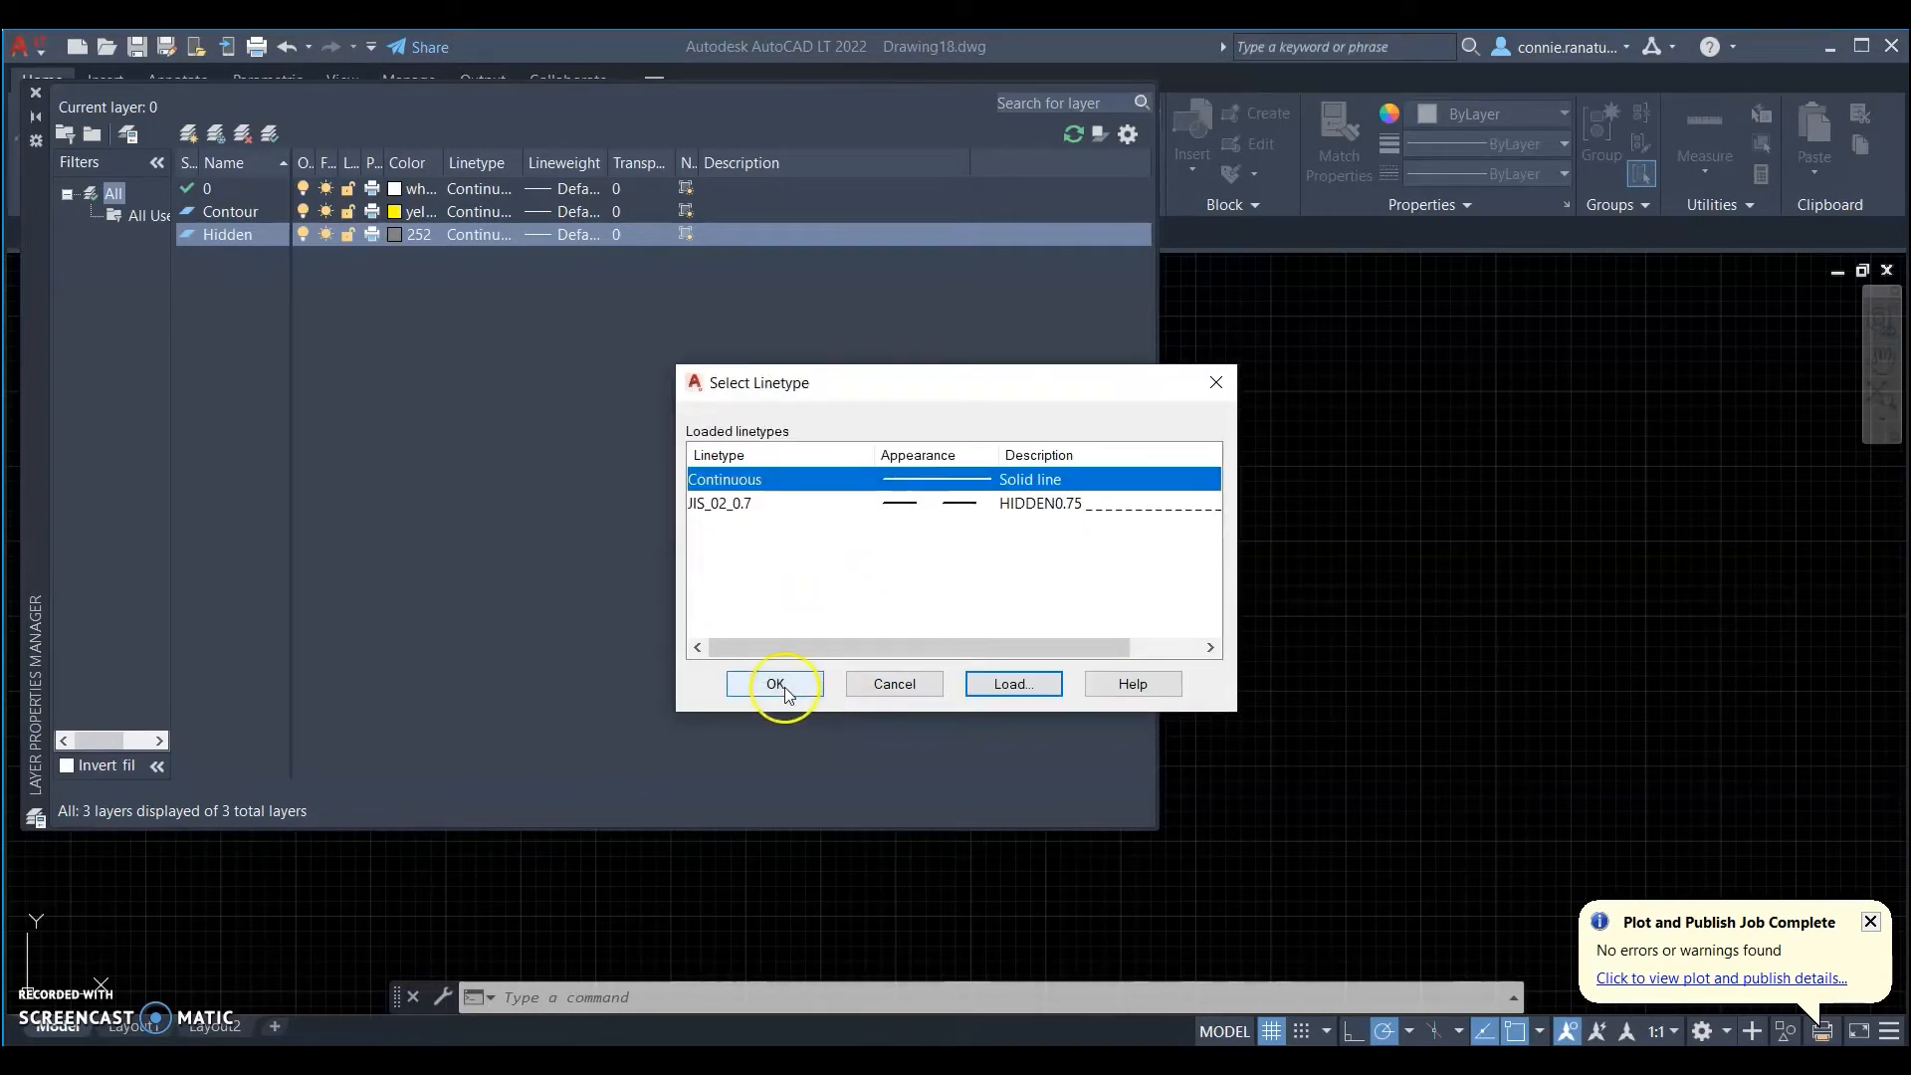
click(941, 506)
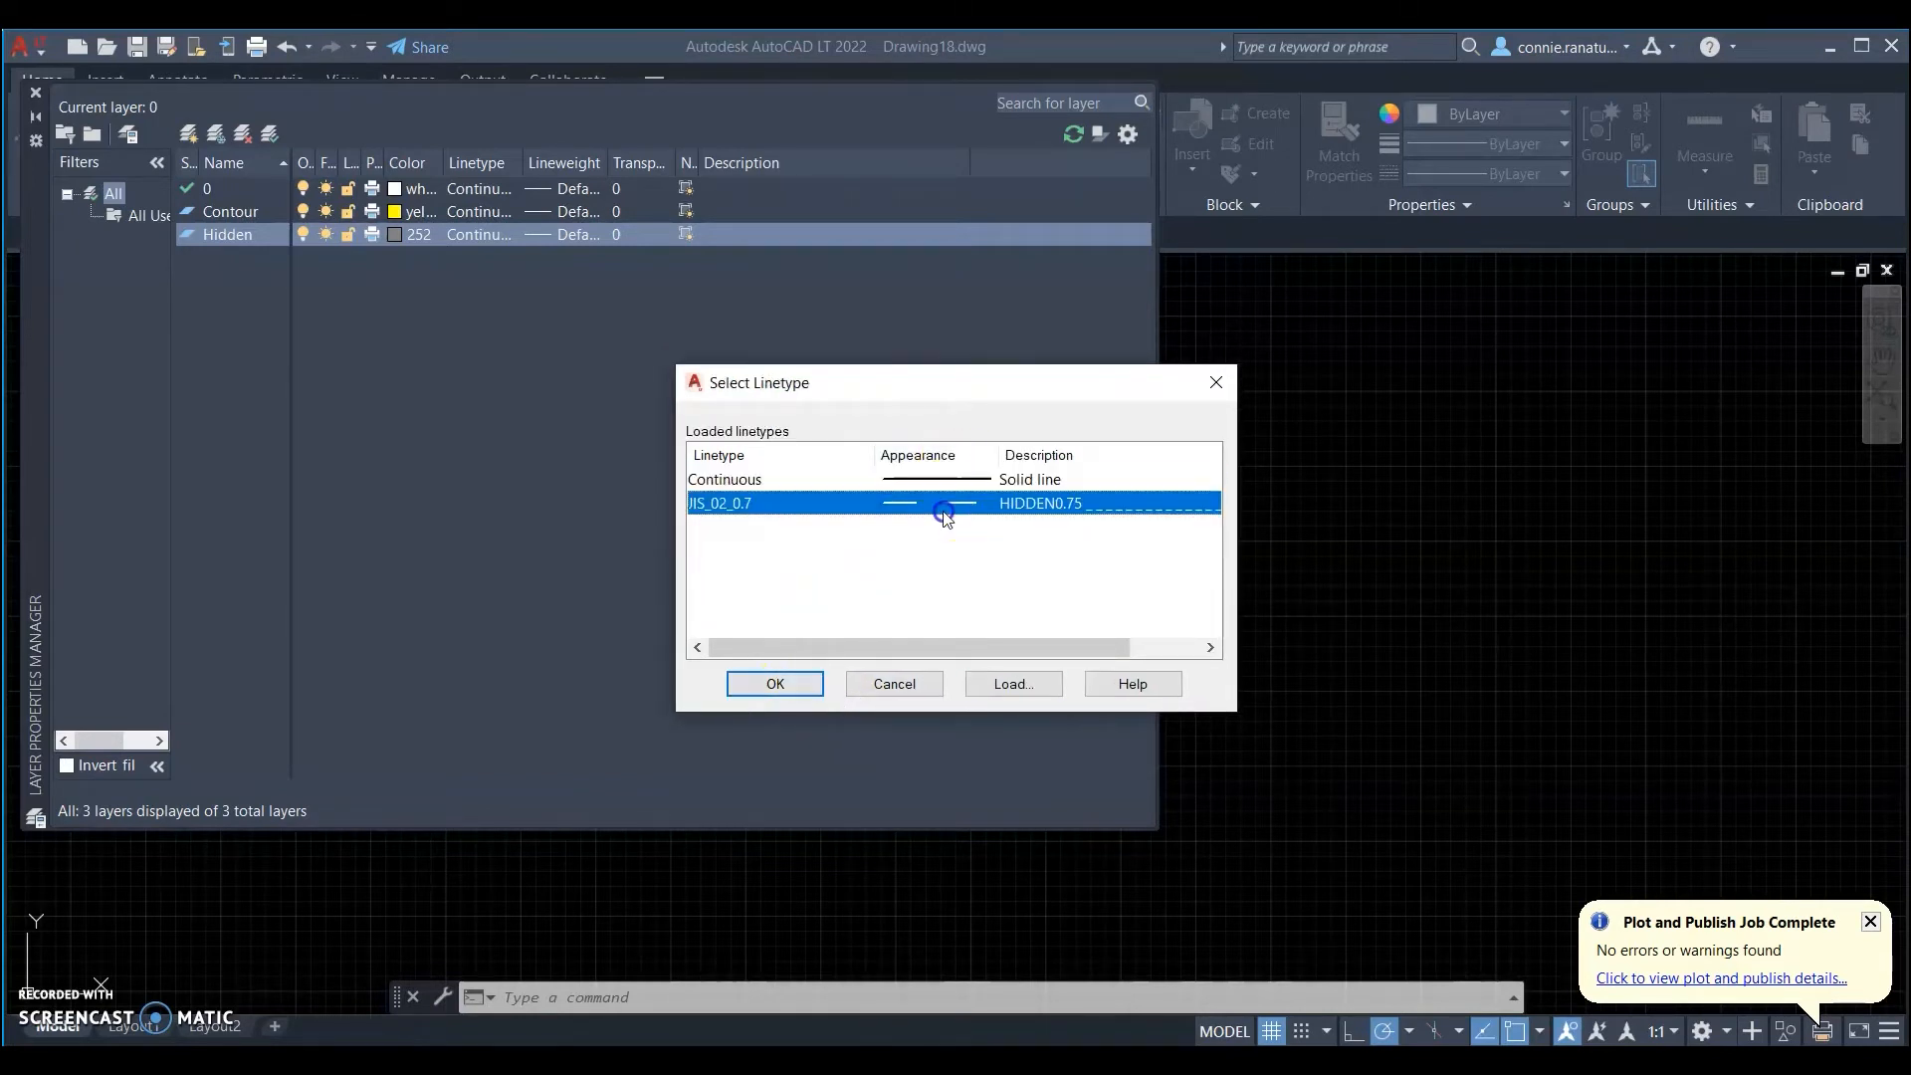
click(775, 685)
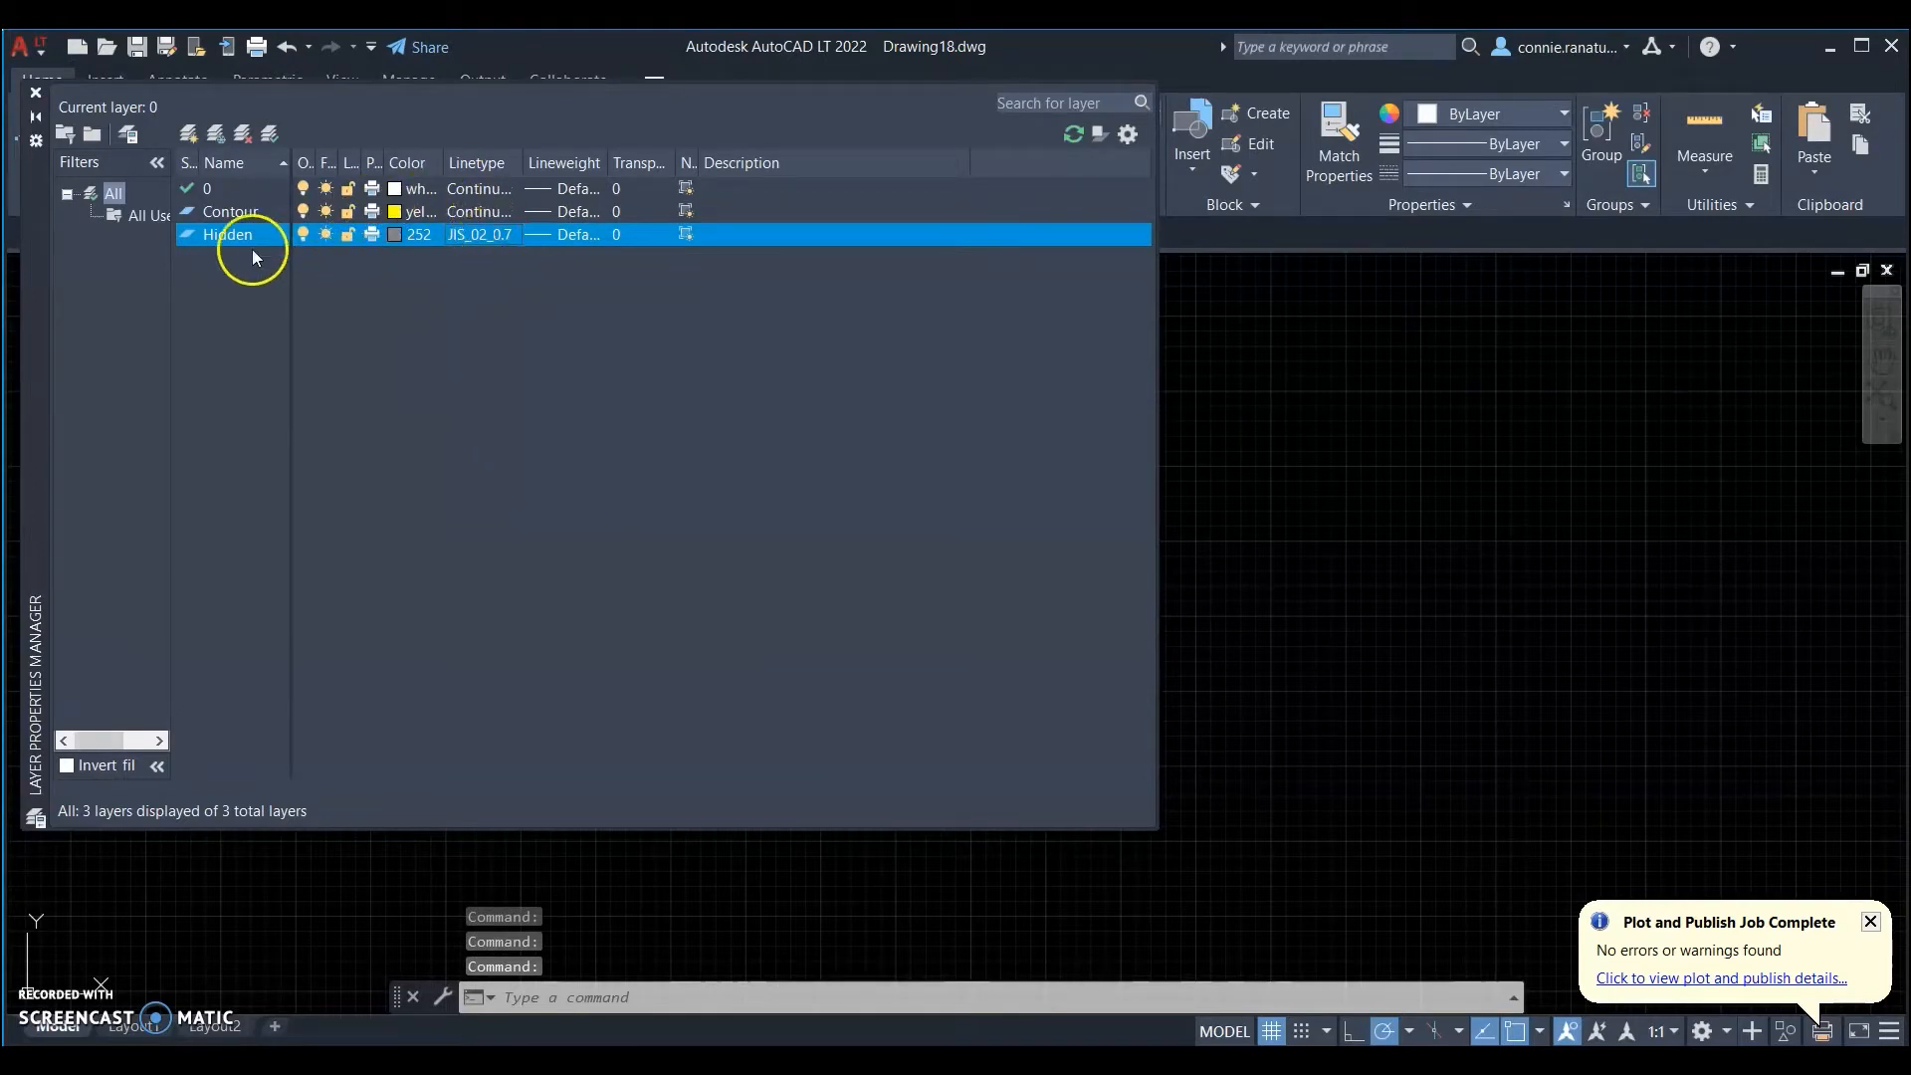
- Add a new layer named Centerline below the Hidden layer
click(193, 134)
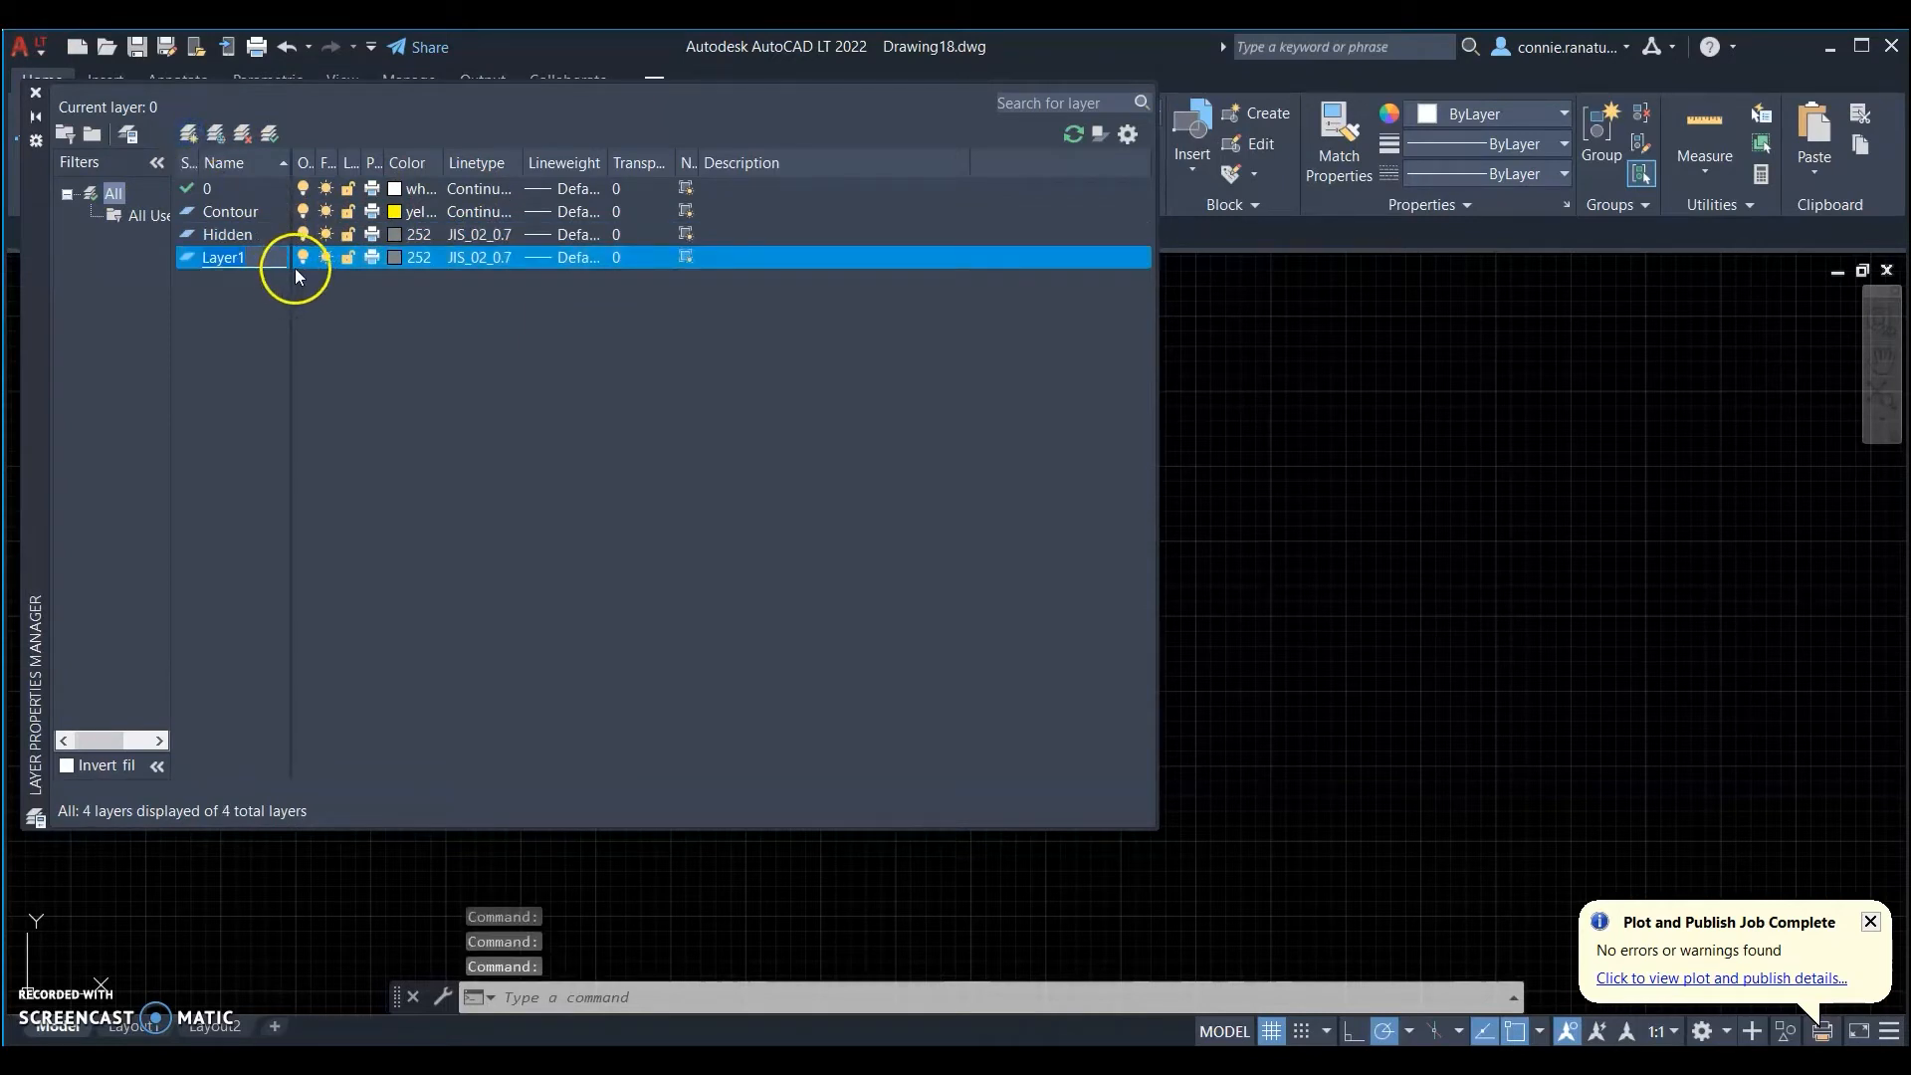
text(Cen)
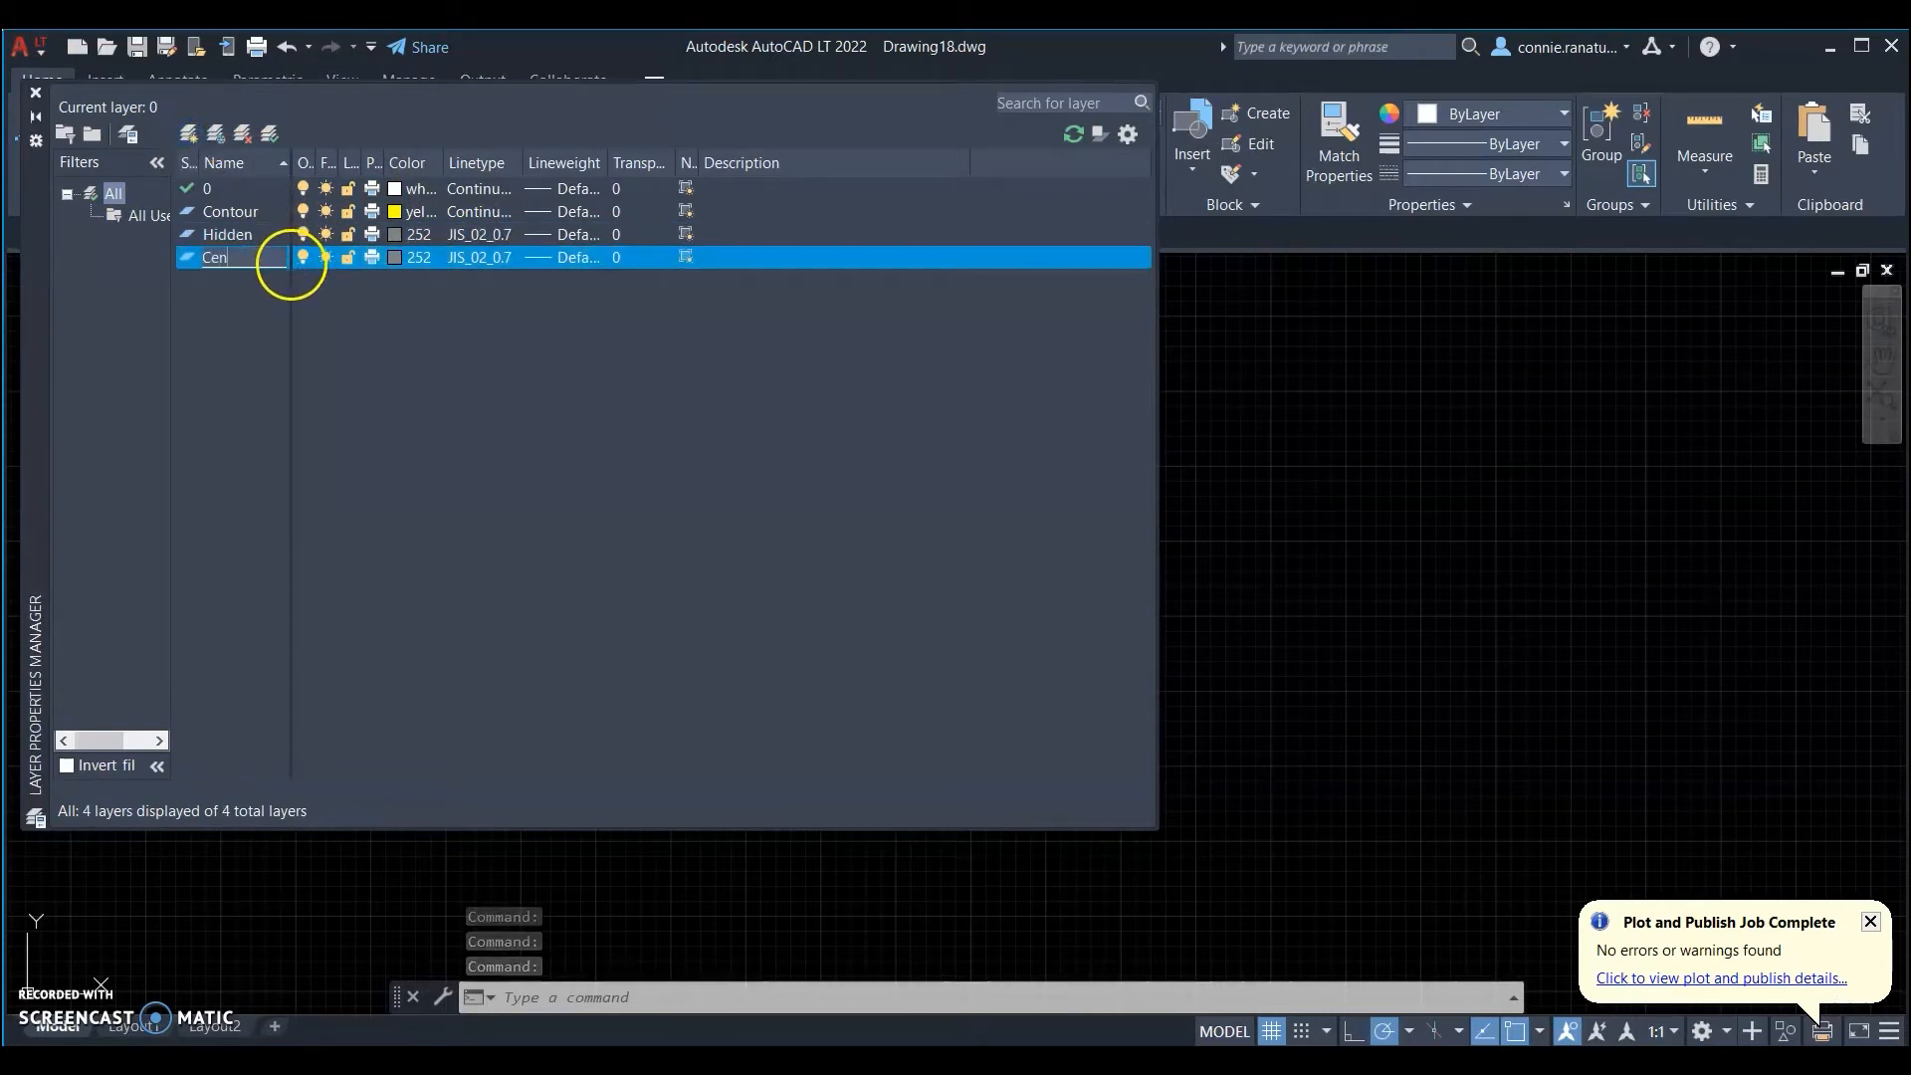
text(terline)
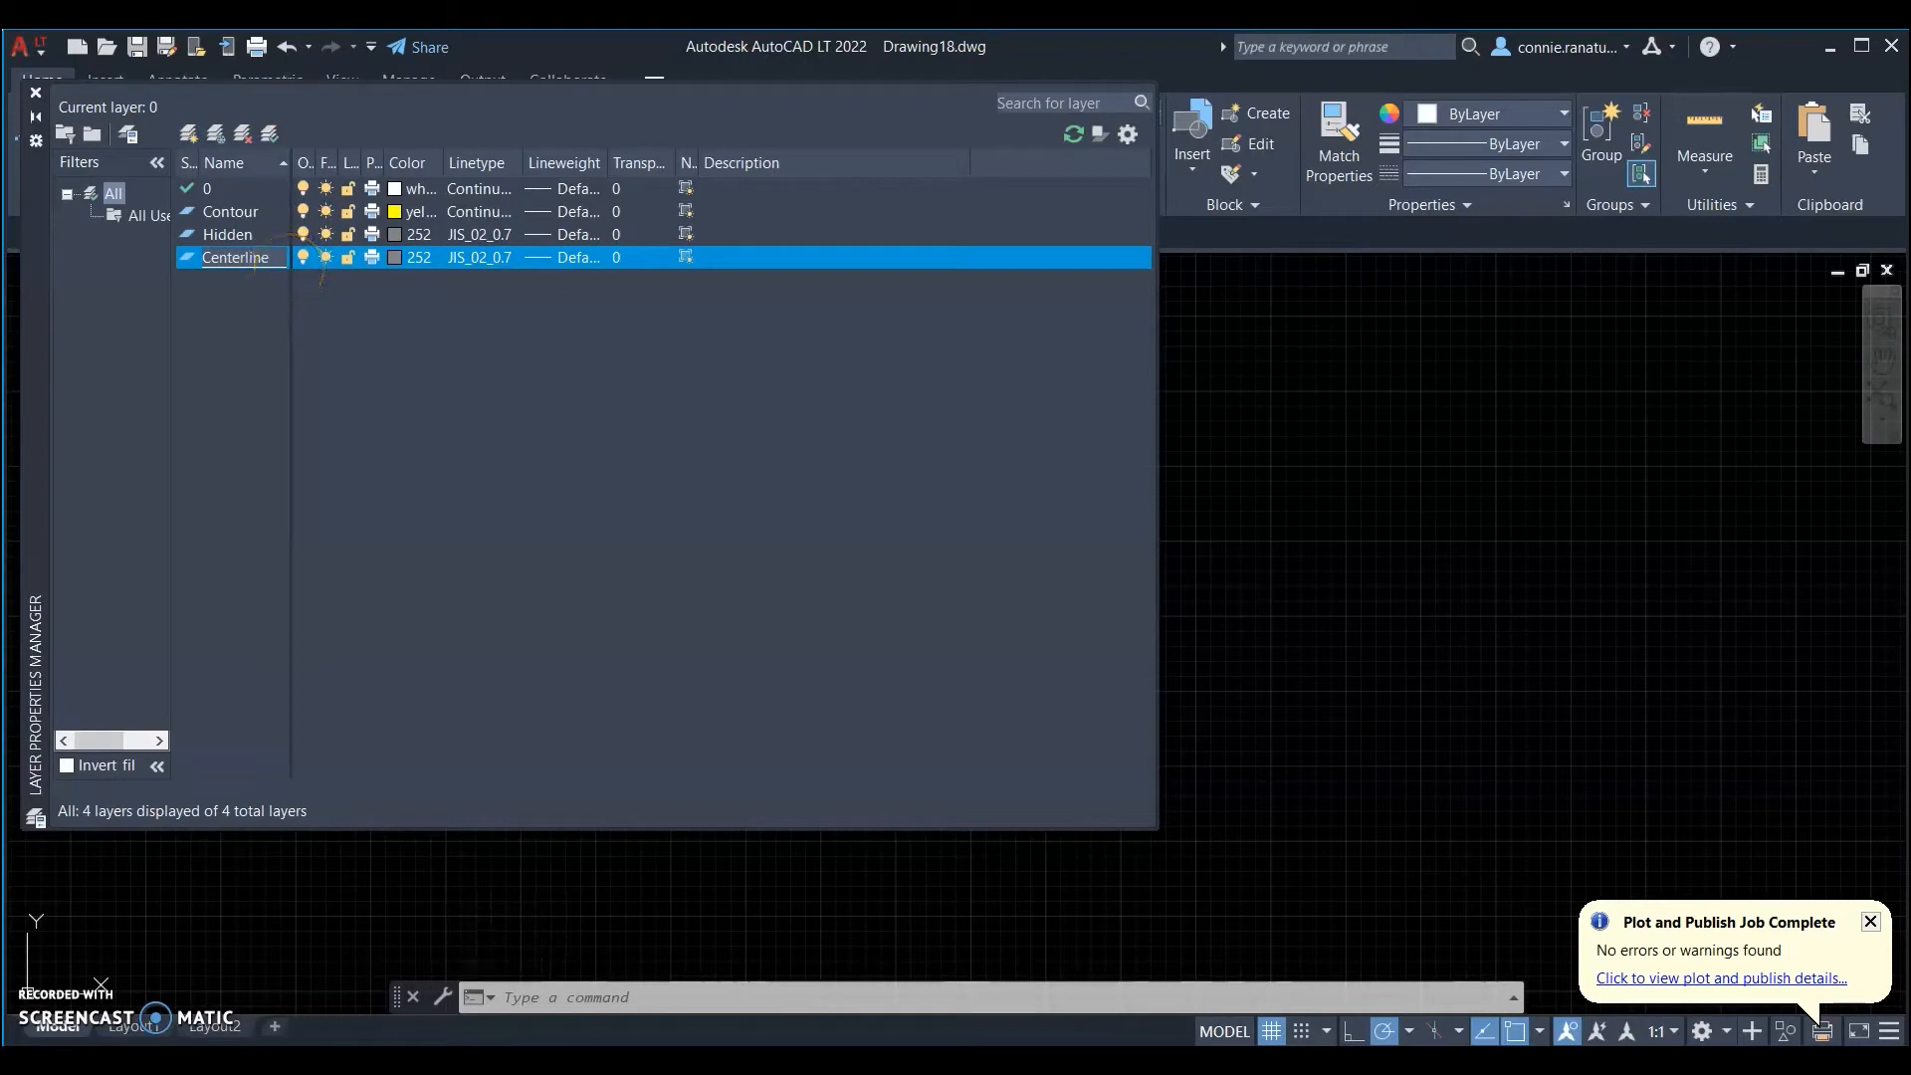
click(445, 396)
- Set the Centerline layer's color to white, index color 7
click(394, 258)
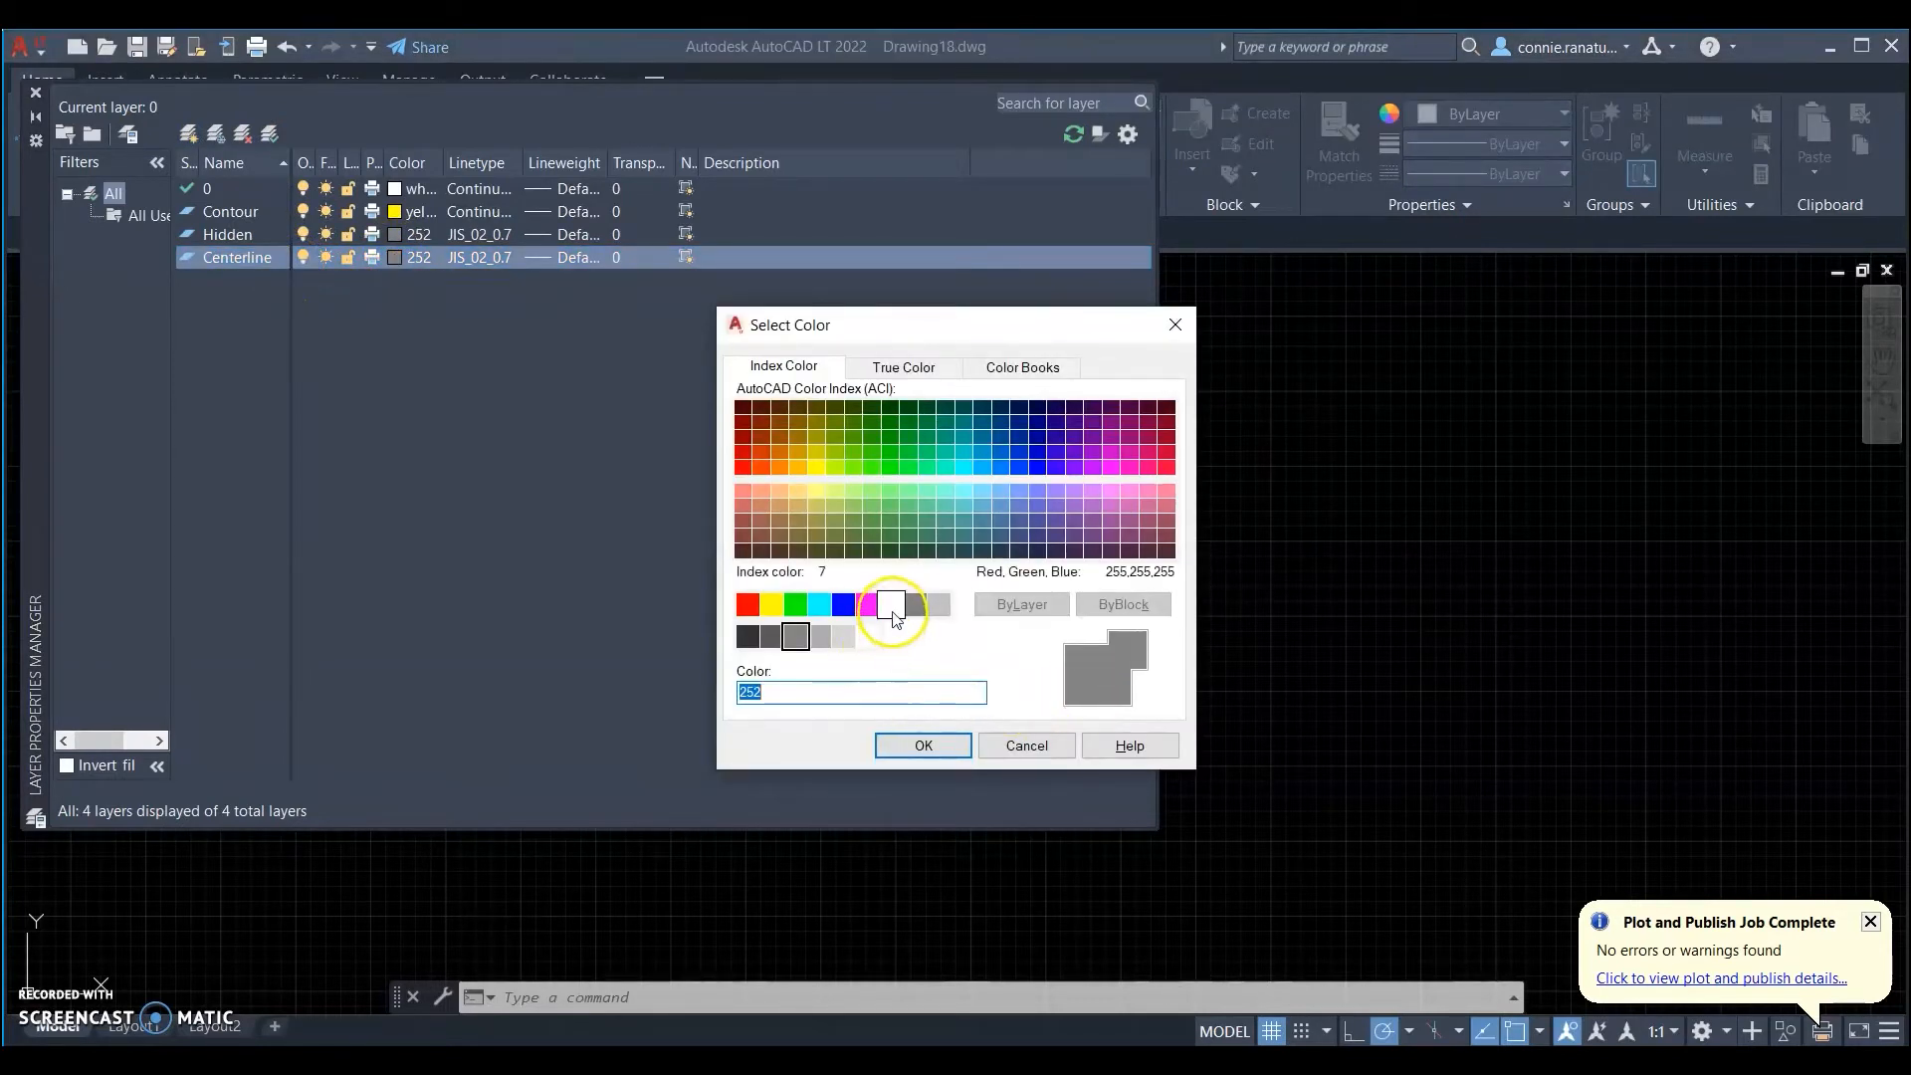
click(891, 604)
click(936, 746)
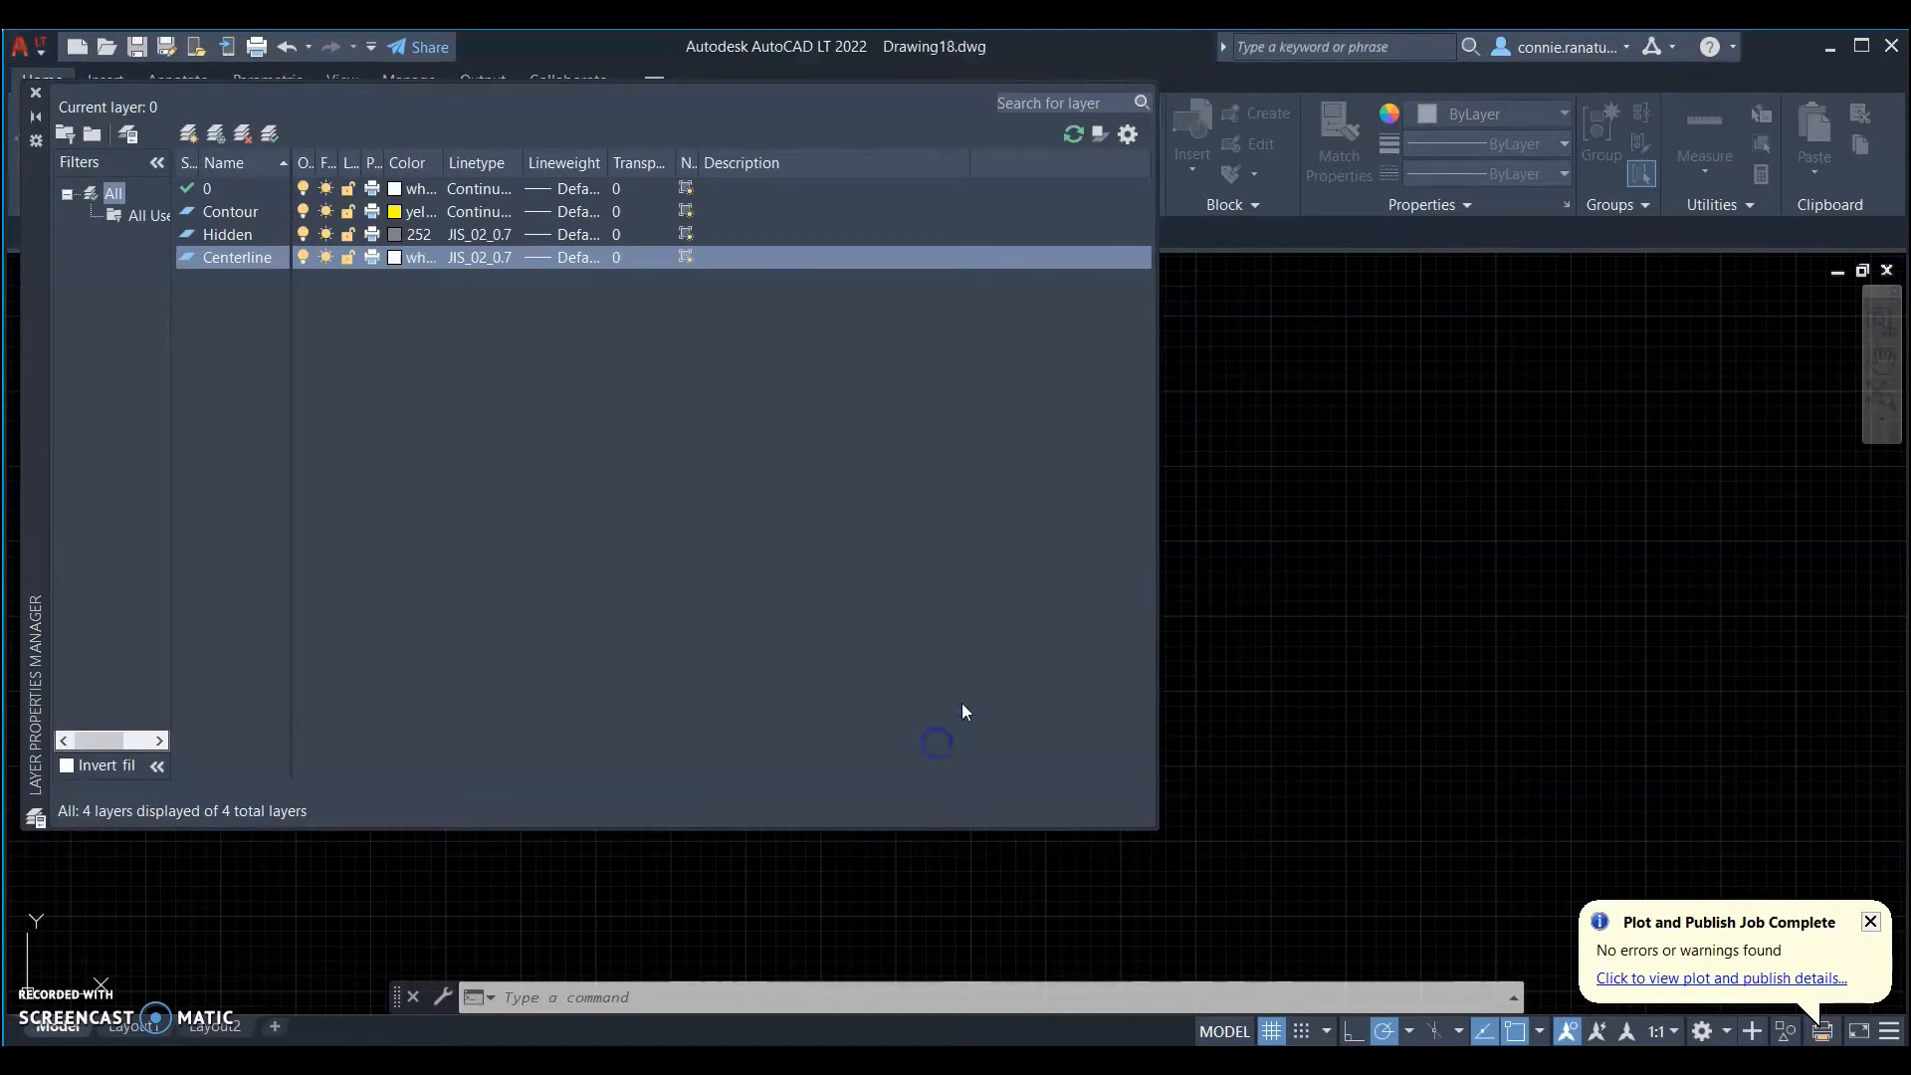
- Load the DASHDOTX2 linetype from acadltiso.lin and assign it to the Centerline layer
click(458, 259)
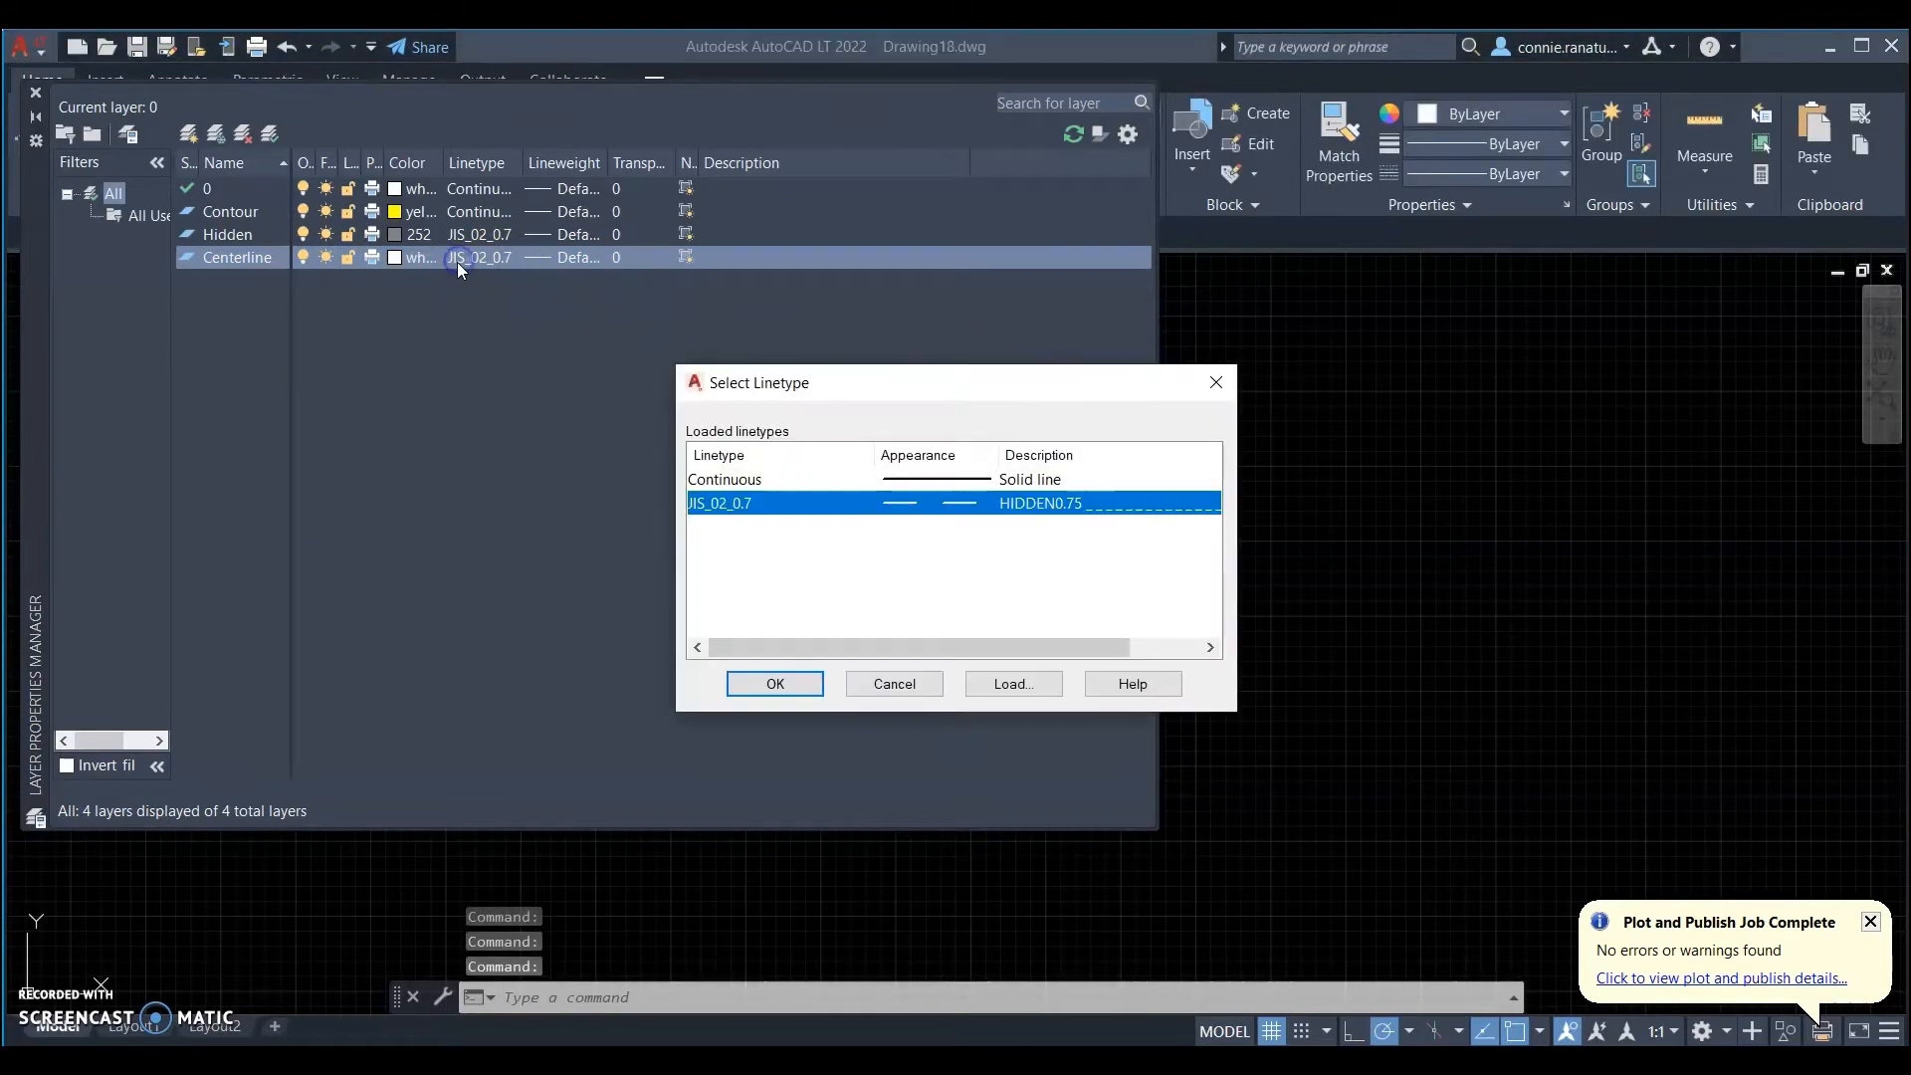
click(1012, 684)
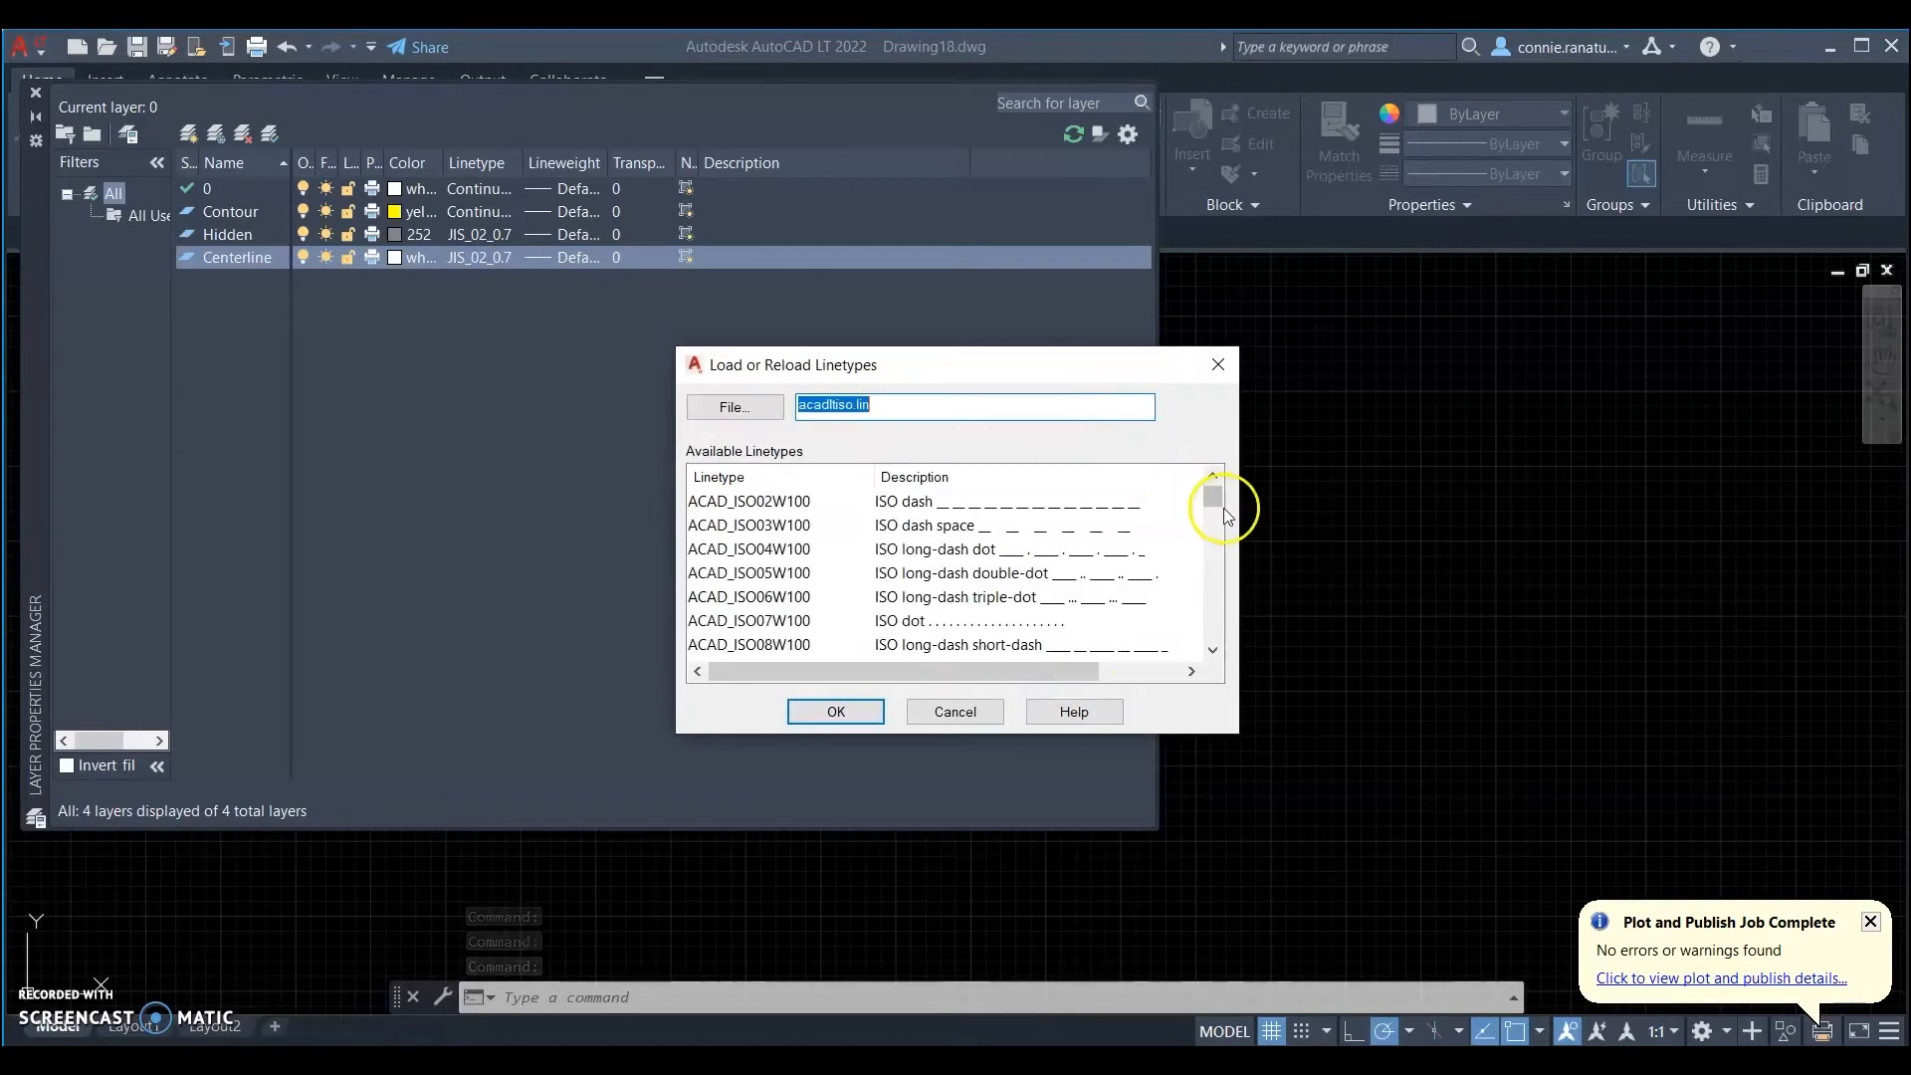
click(1213, 651)
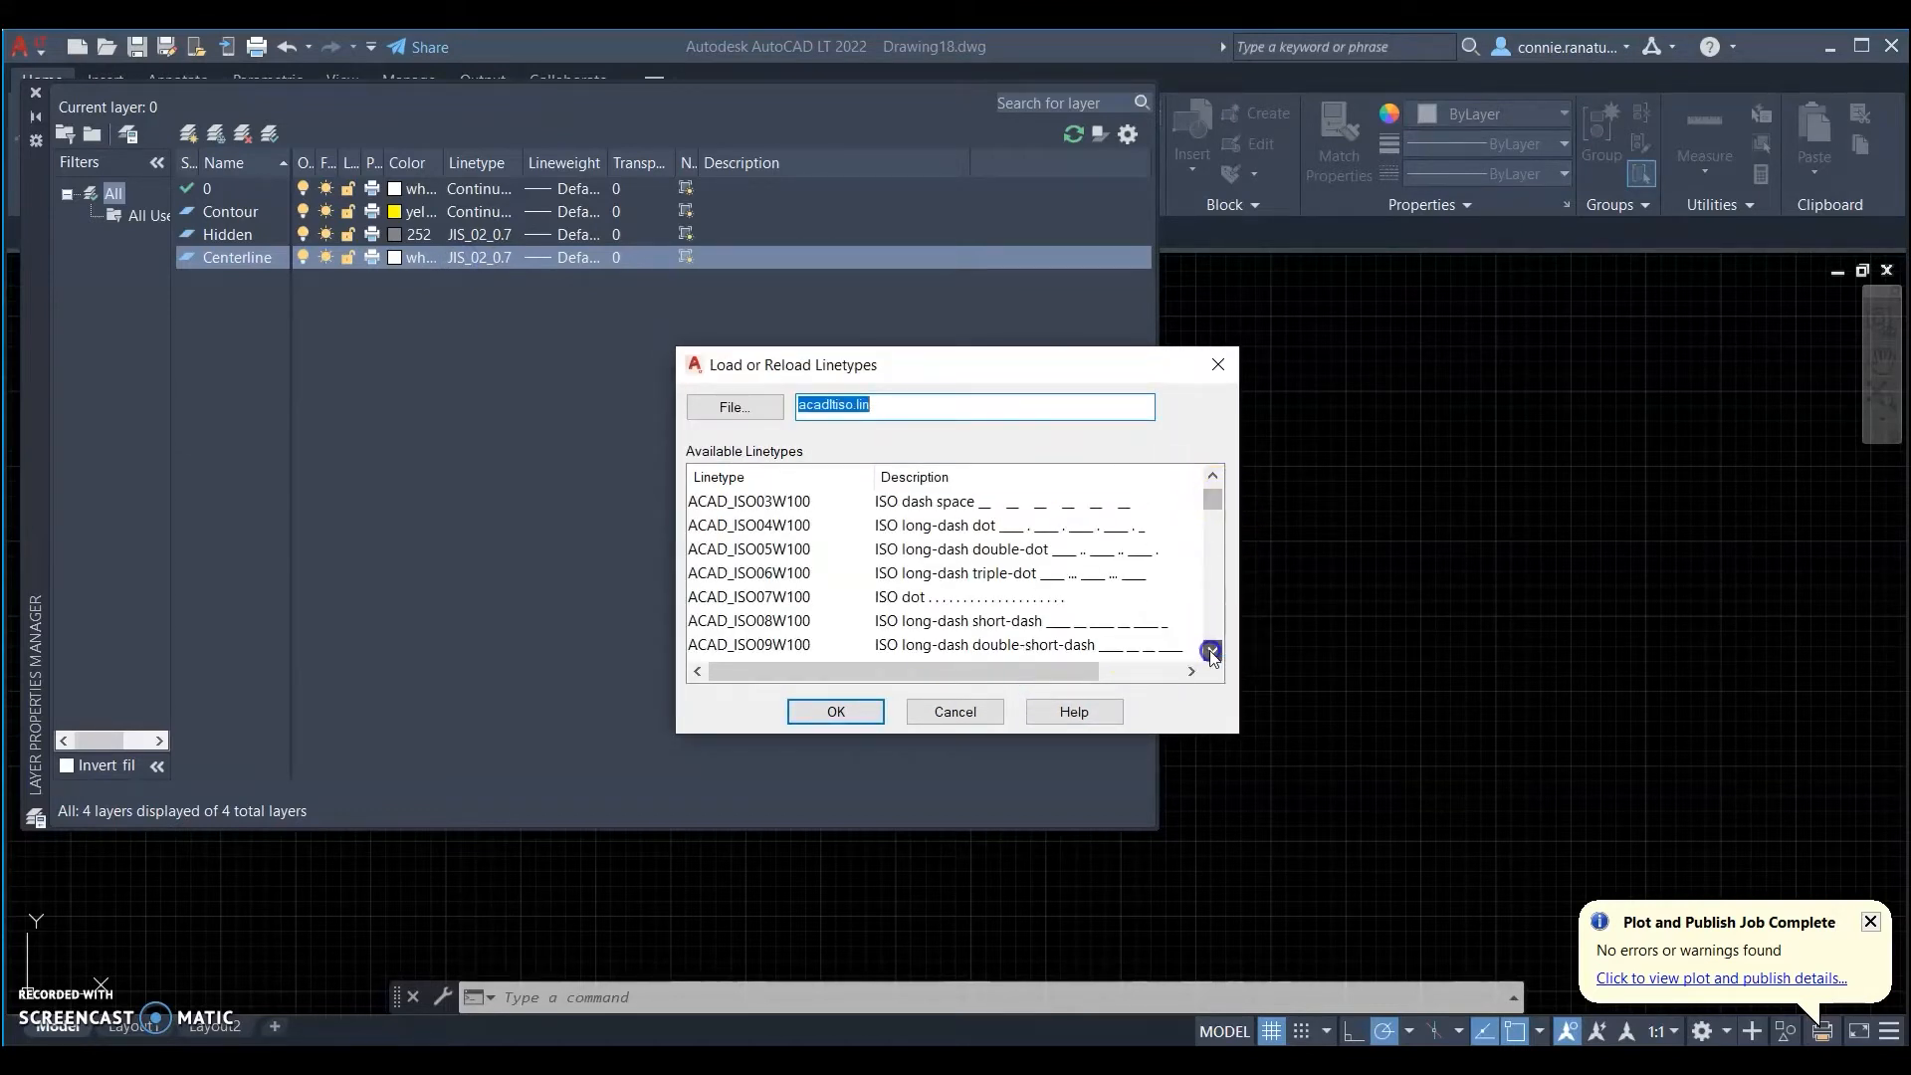
drag(1212, 651, 1213, 653)
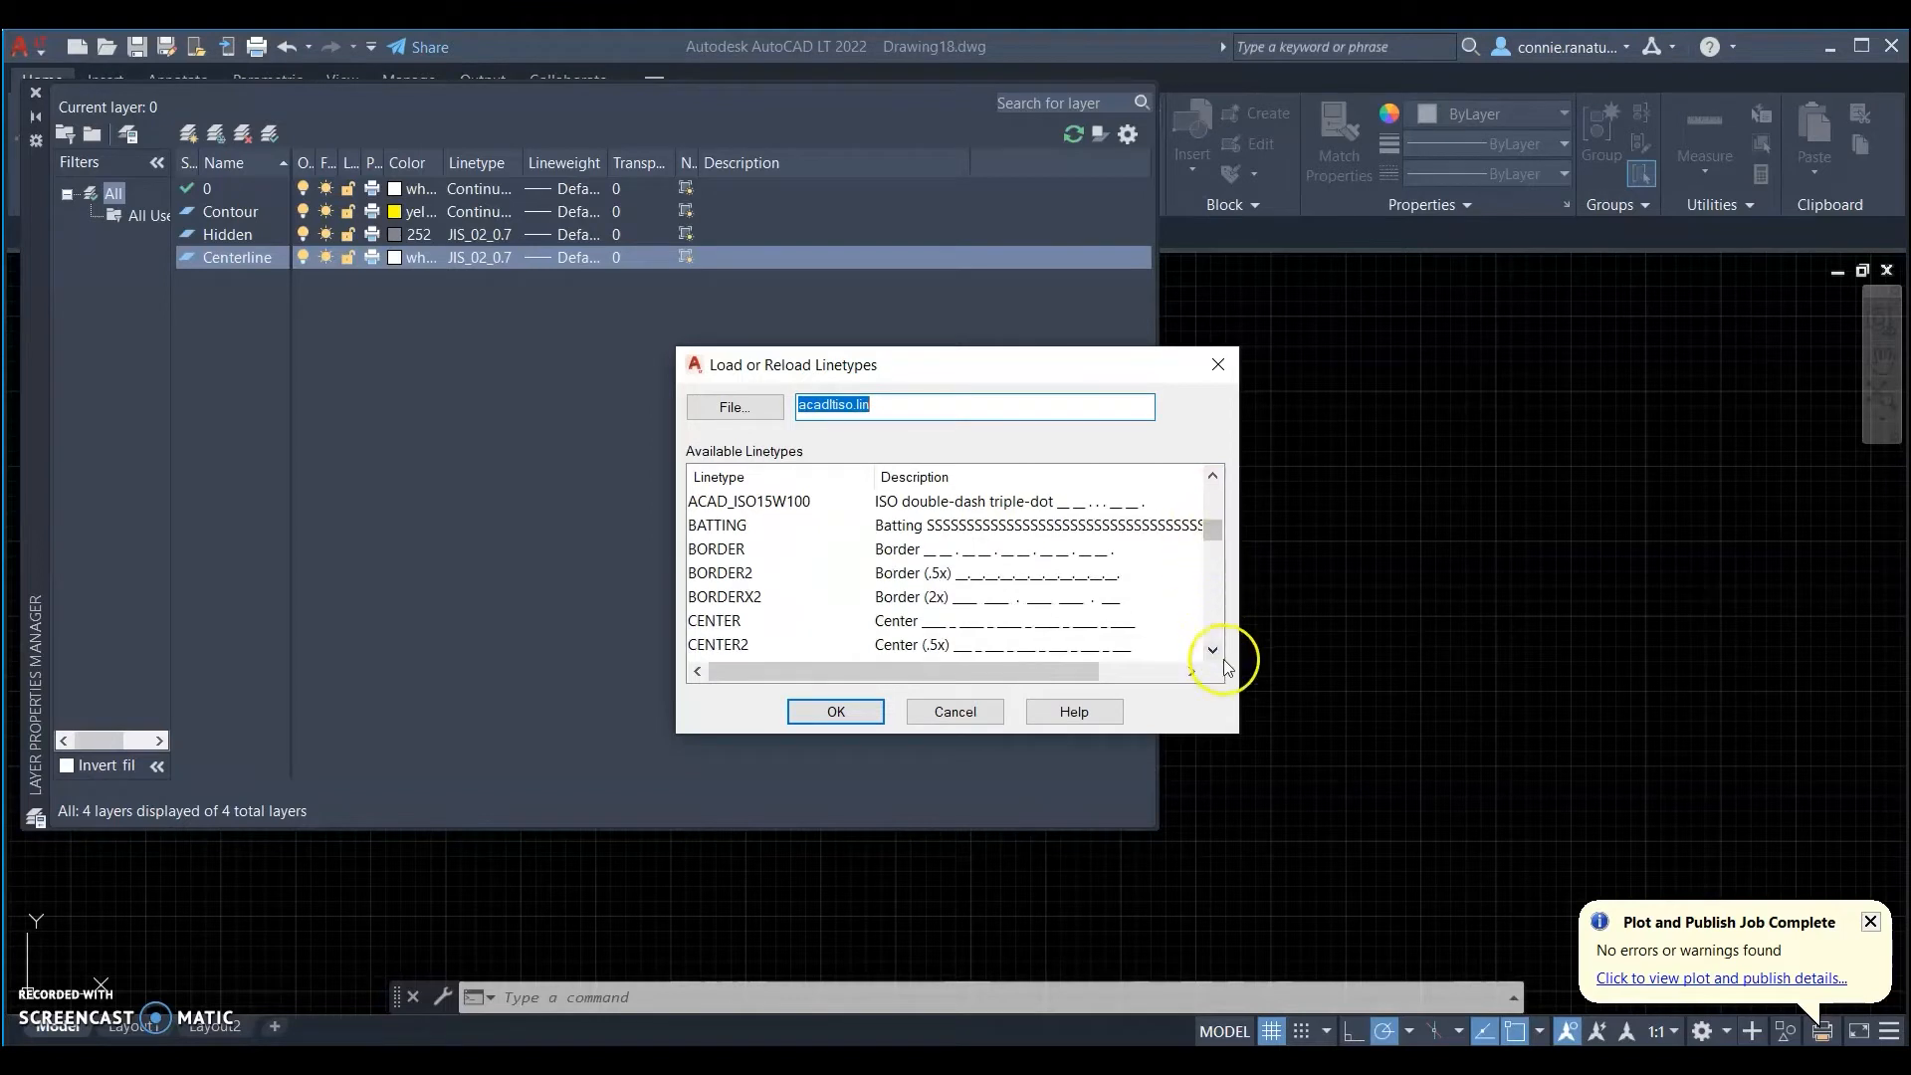
click(1214, 651)
click(1214, 651)
click(1215, 651)
click(1214, 651)
click(1214, 651)
click(1214, 651)
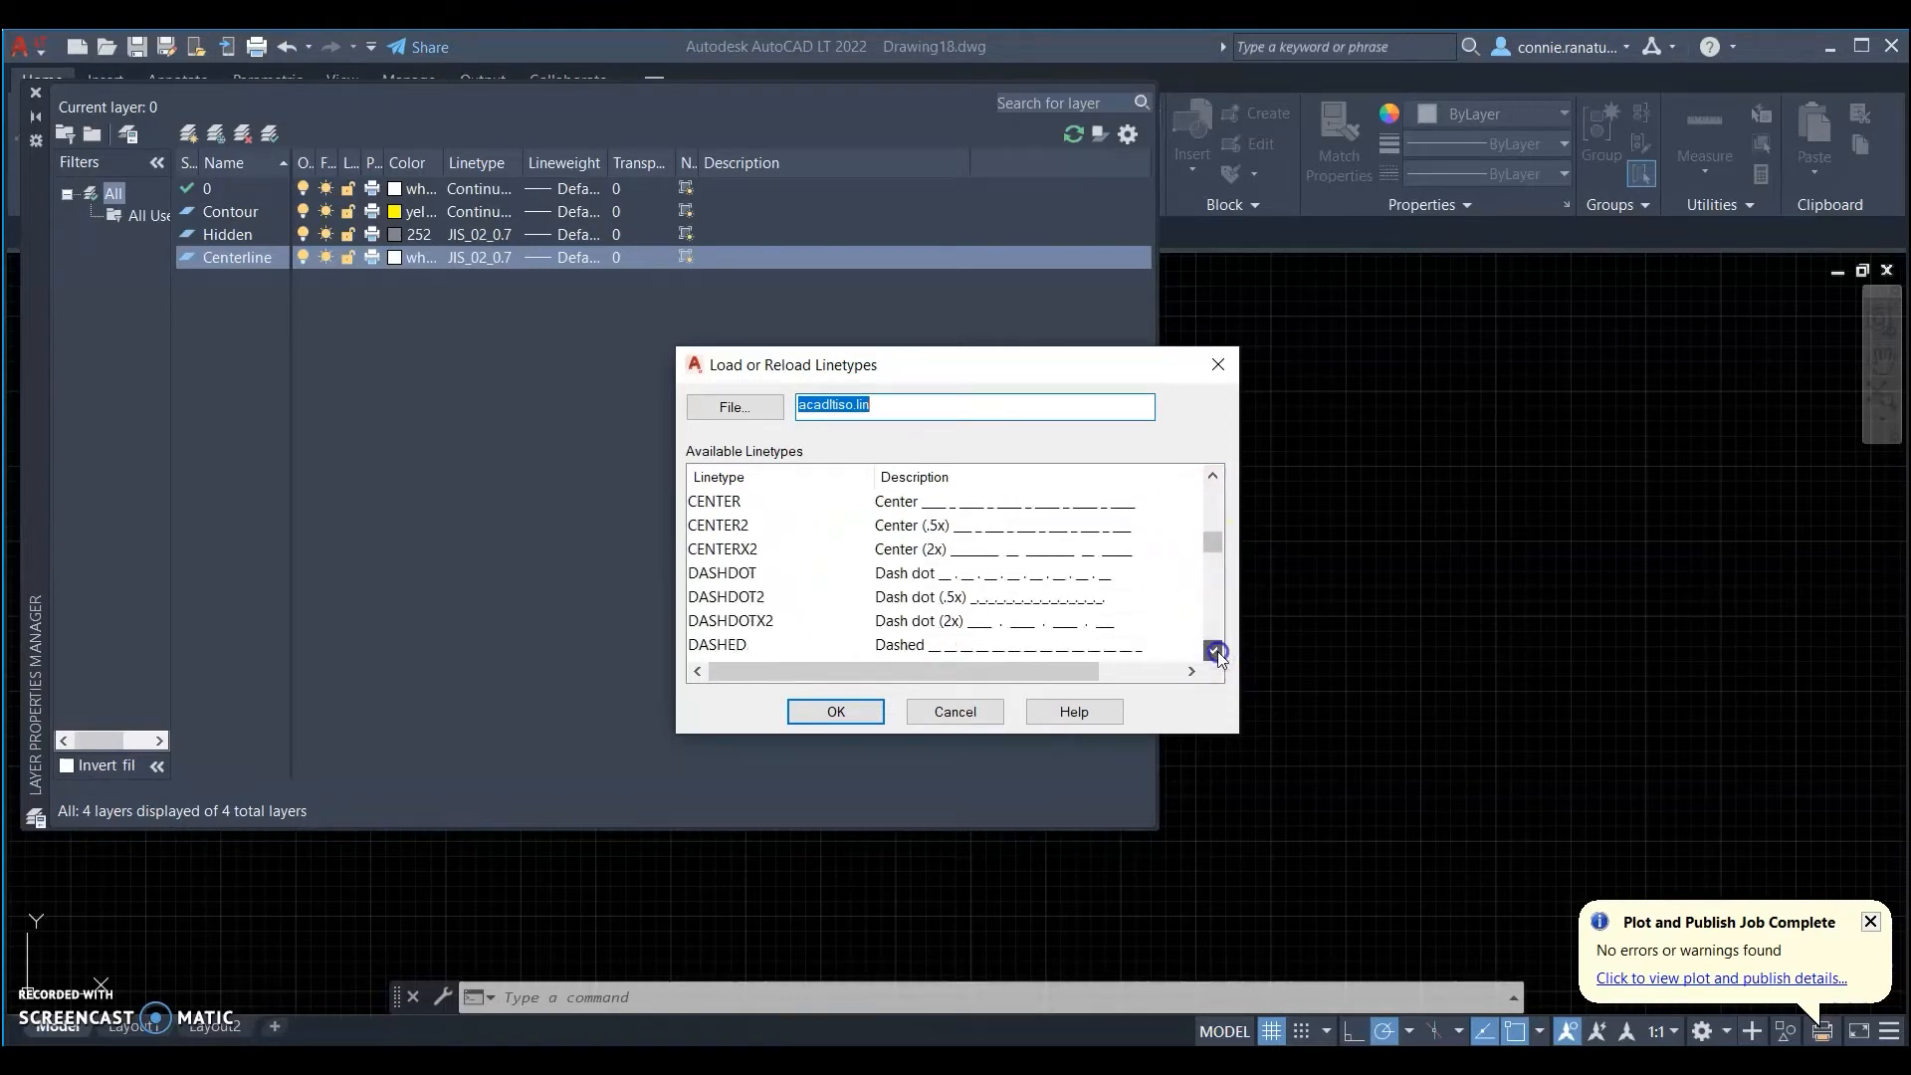
click(1214, 651)
click(1215, 651)
click(1215, 651)
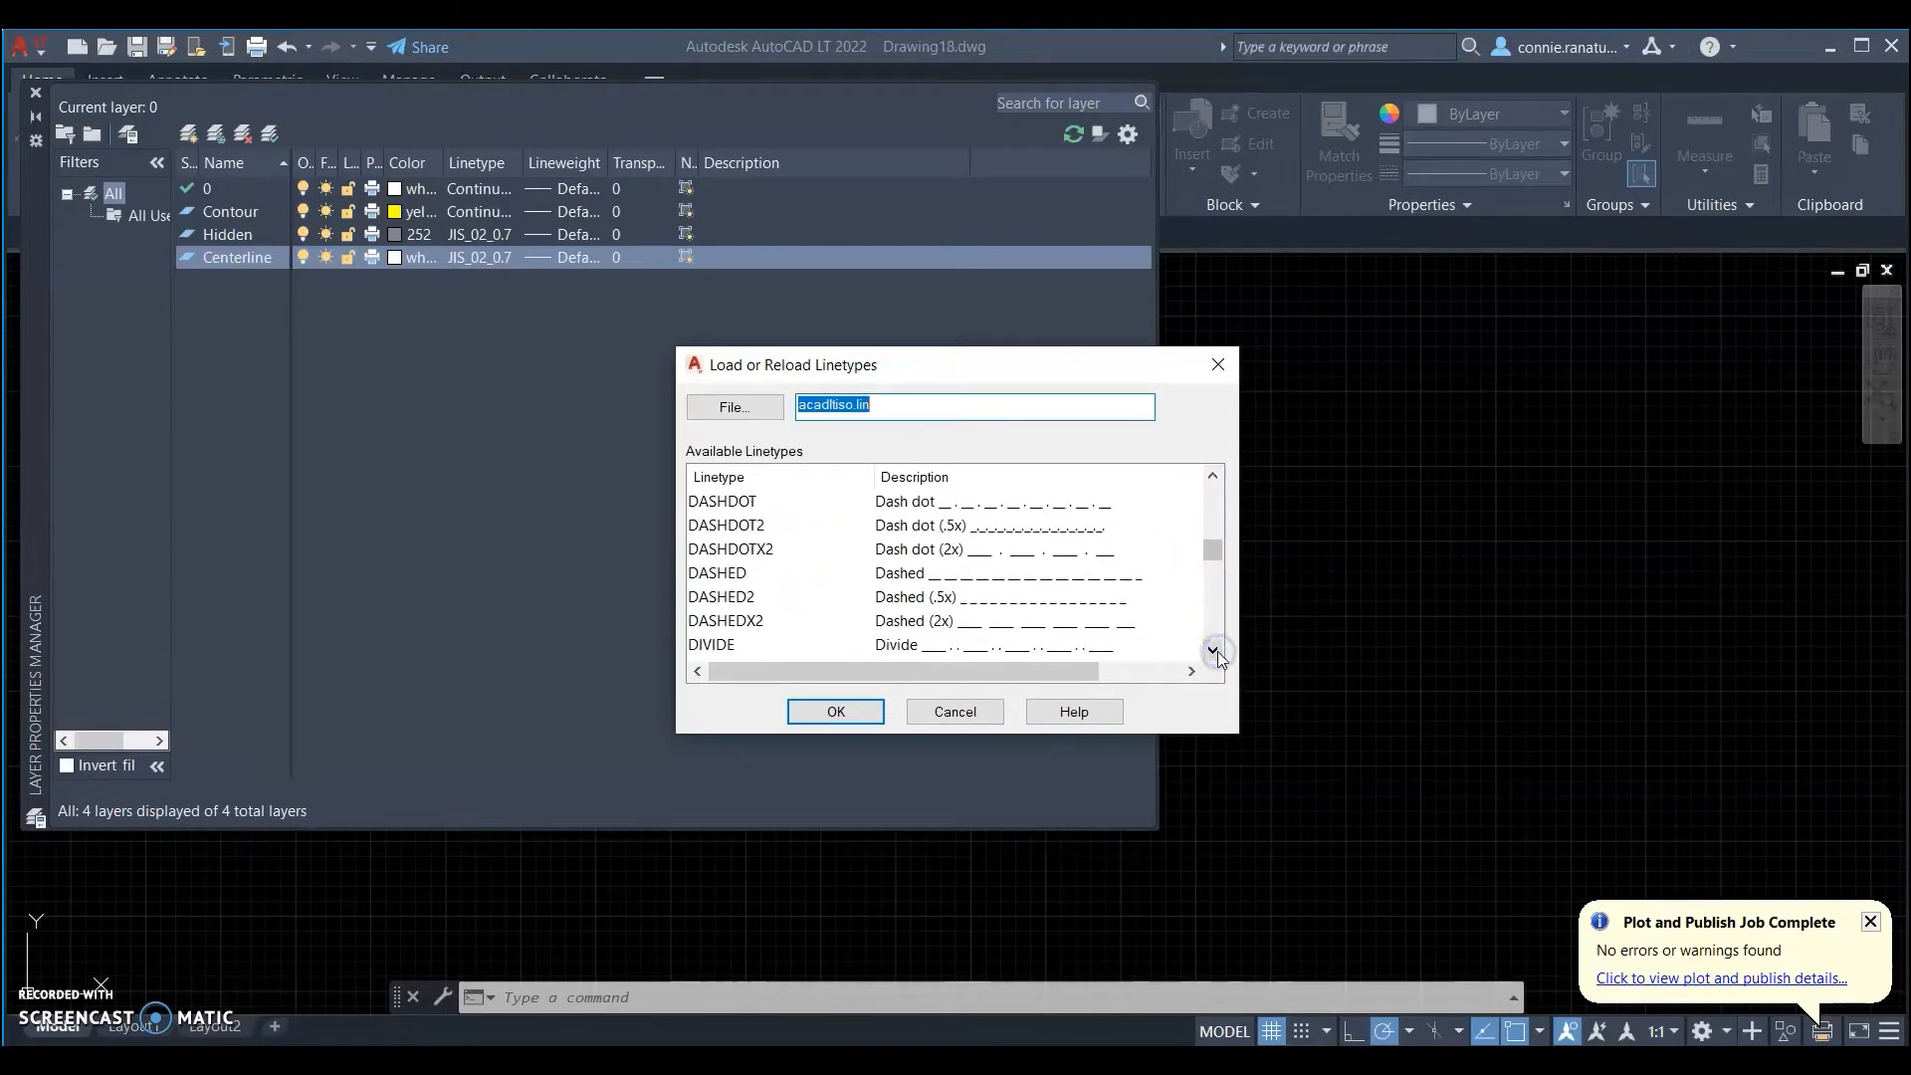
click(995, 548)
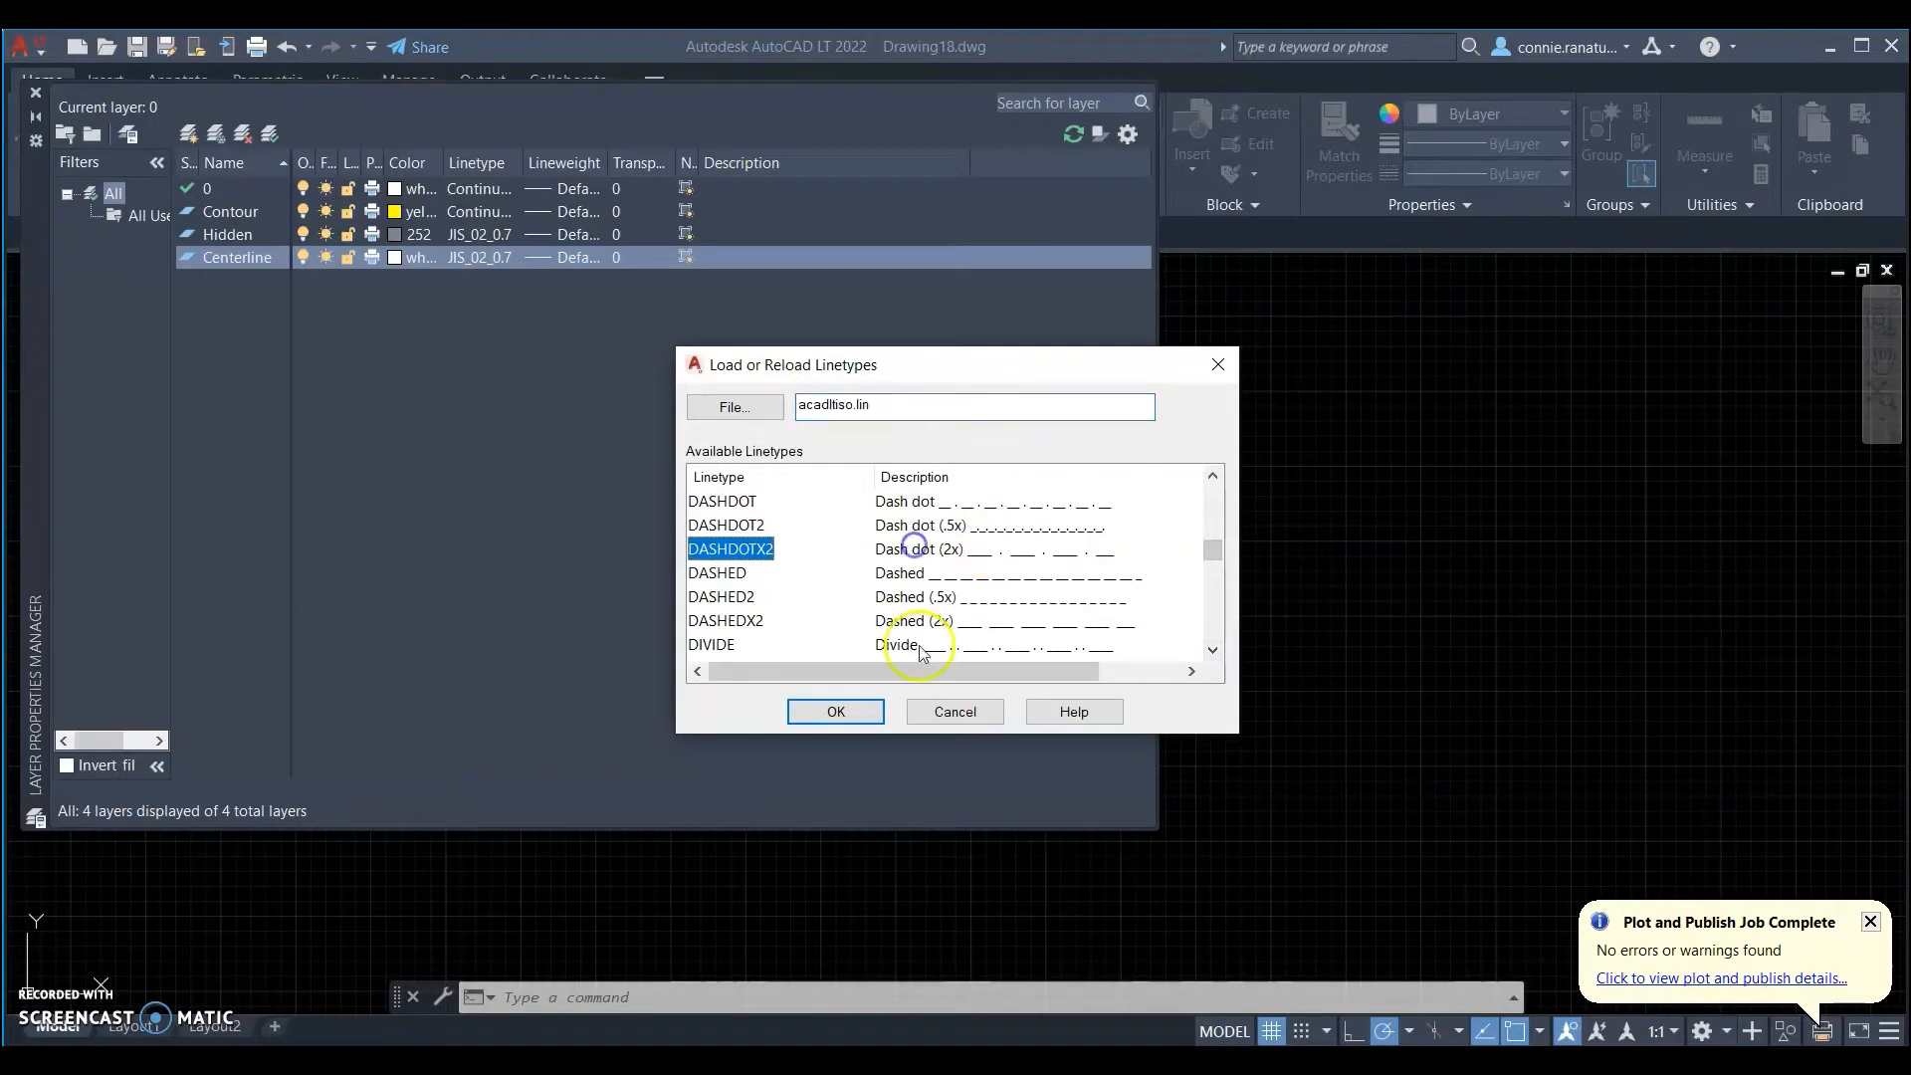
click(842, 712)
click(964, 504)
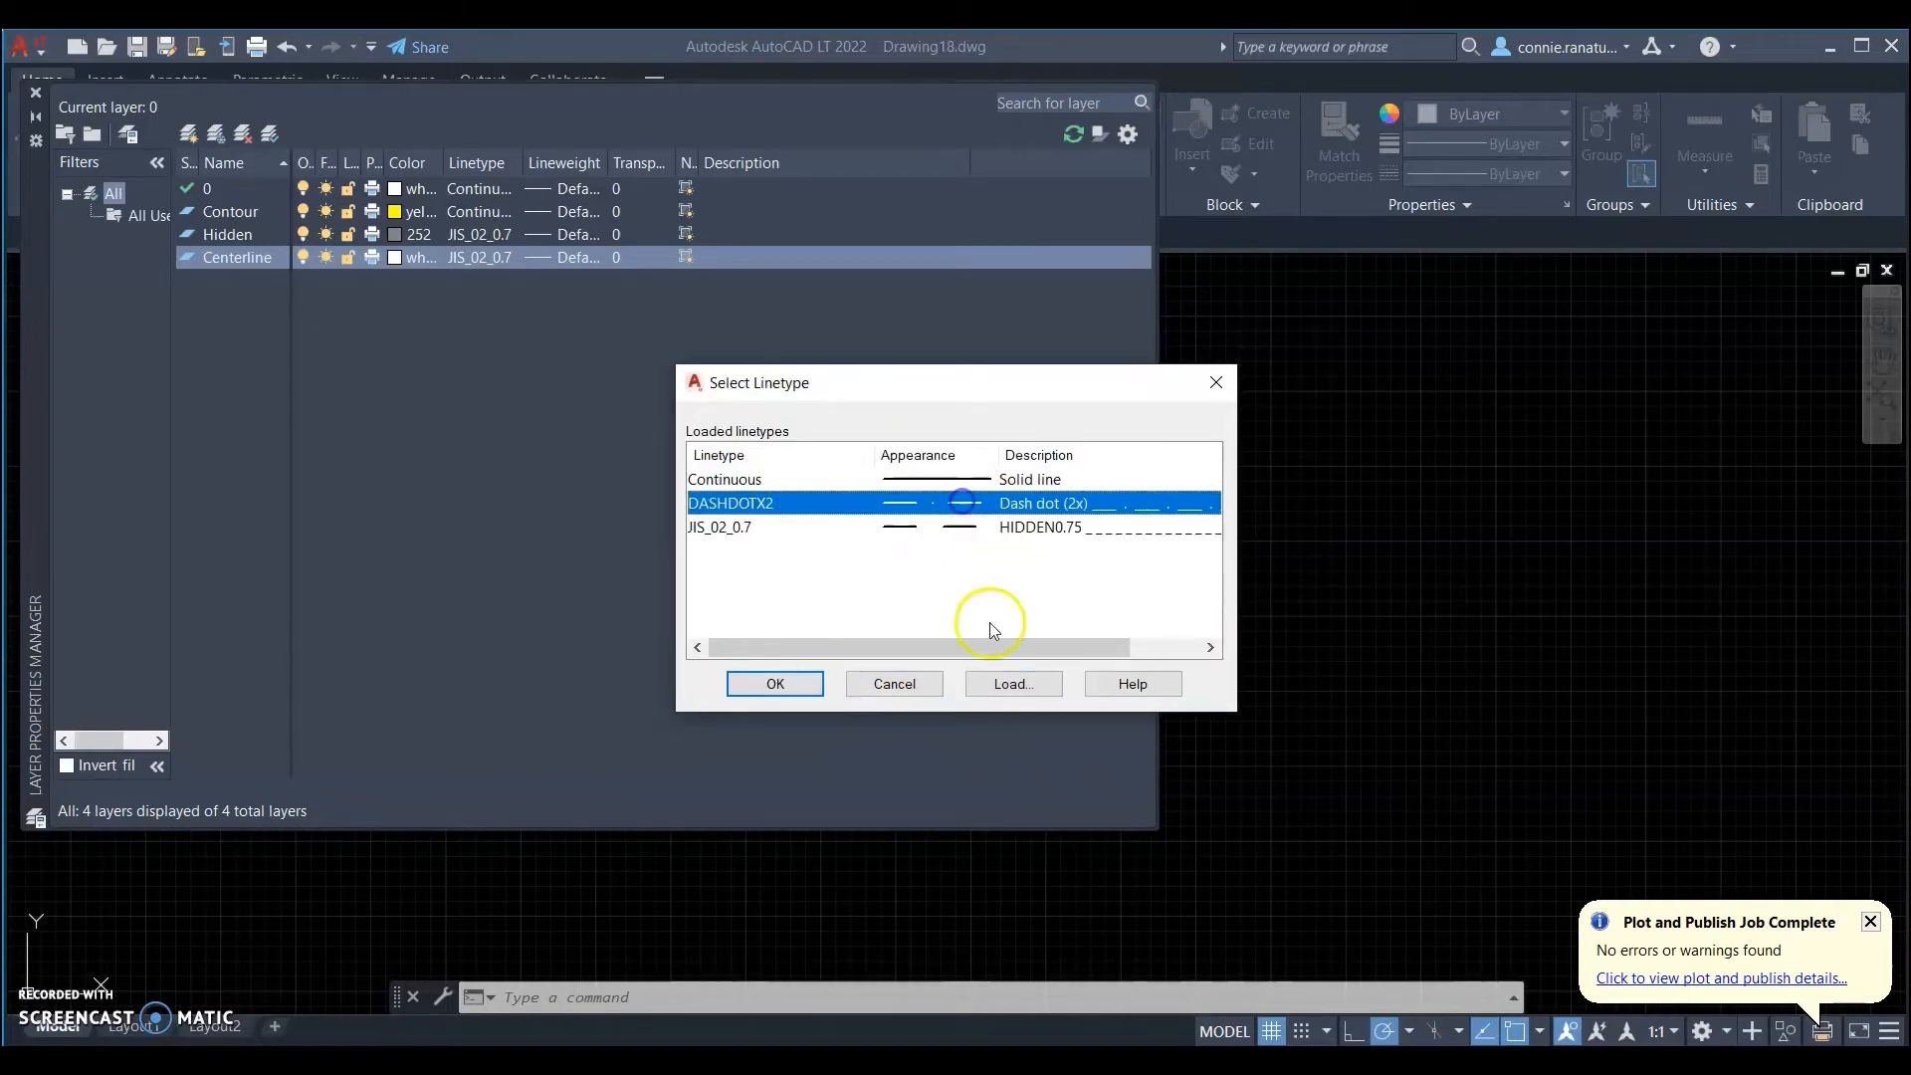
click(804, 690)
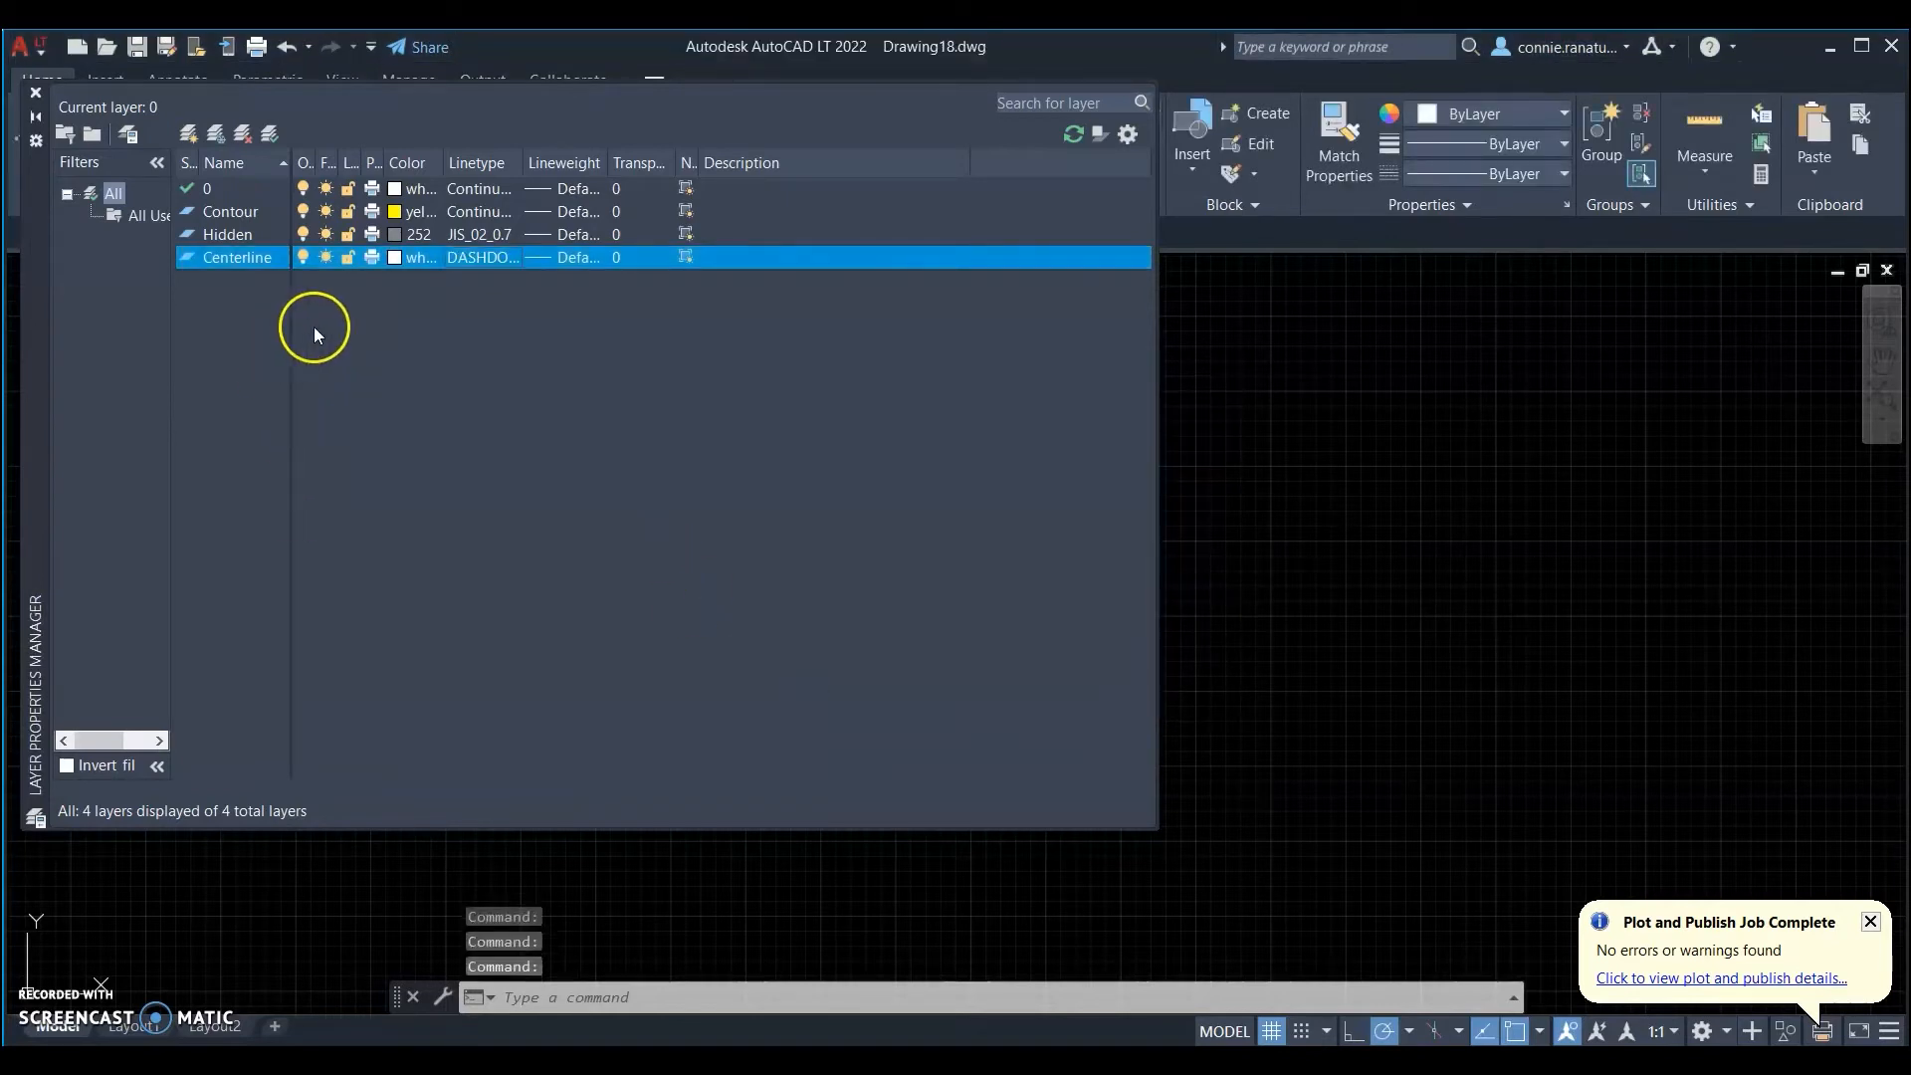
- Add a new layer named Dimension below the Centerline layer
click(189, 135)
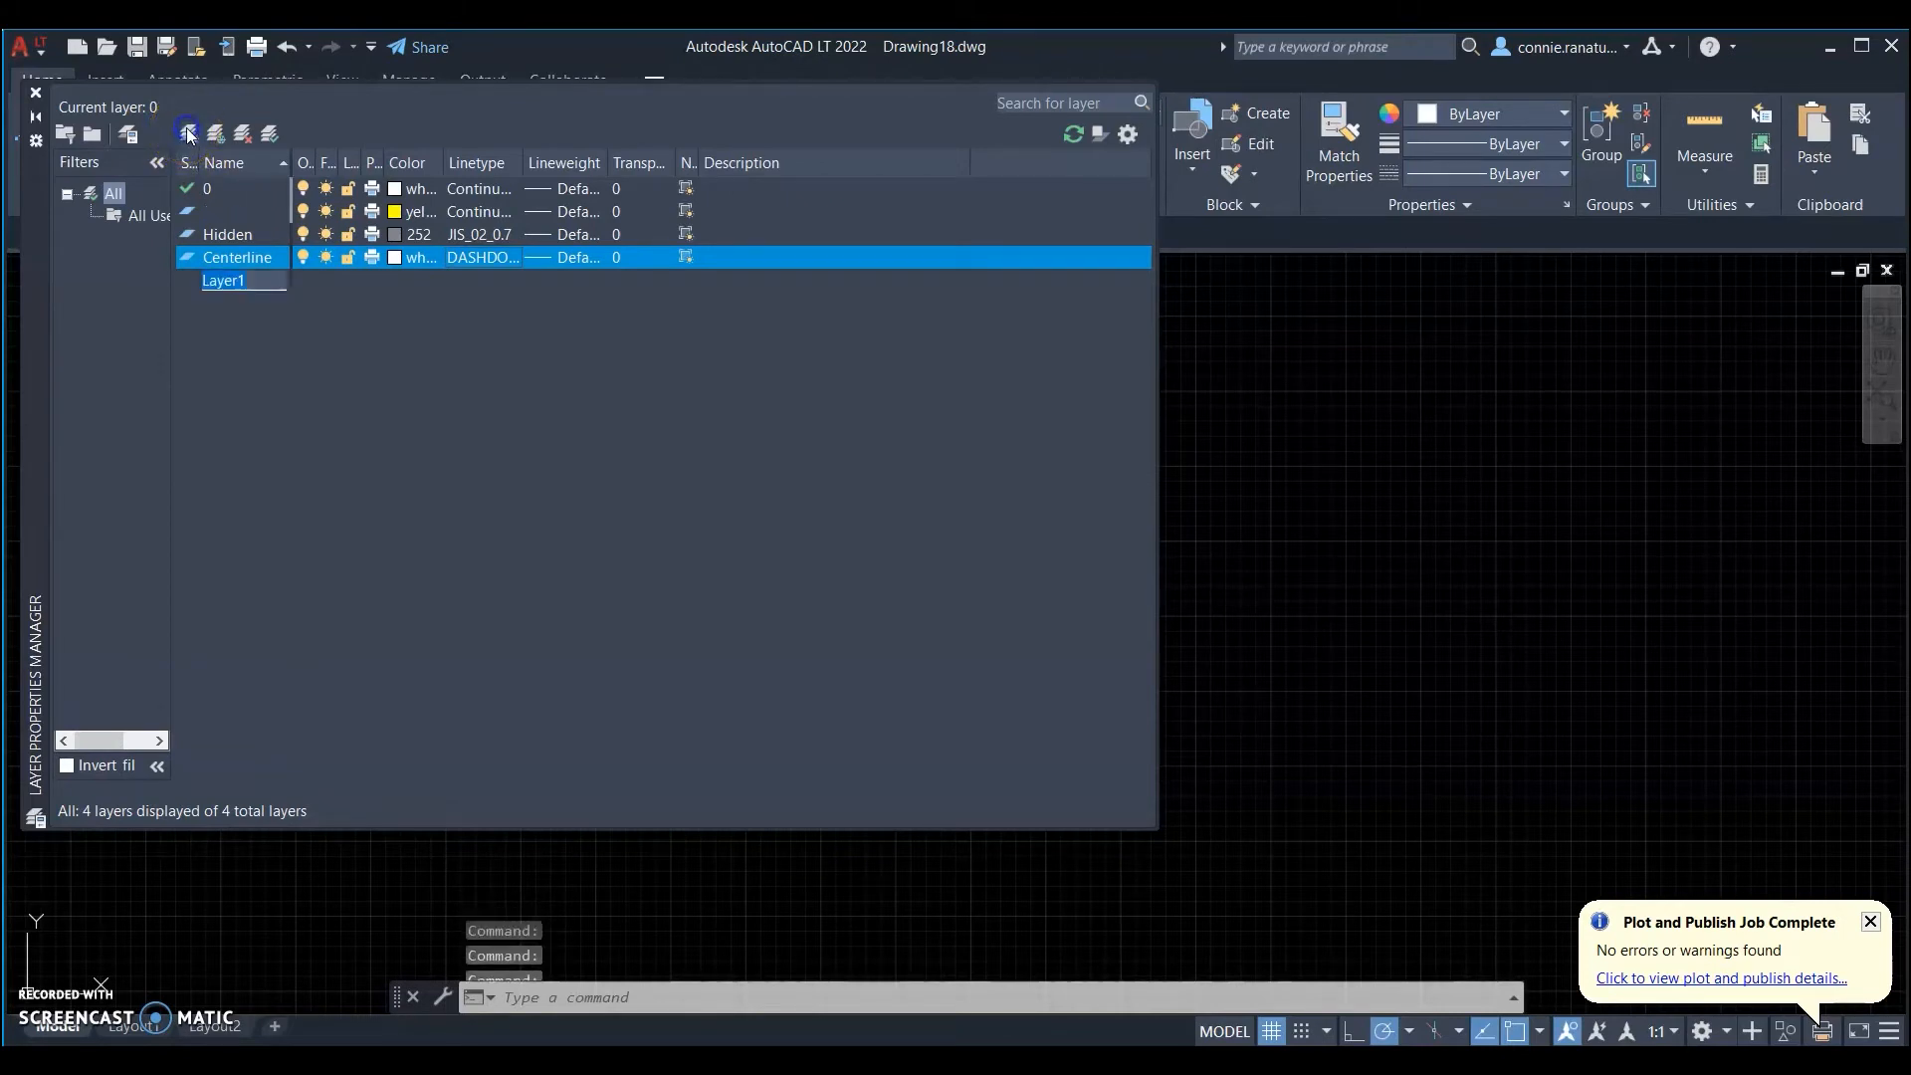
text(D)
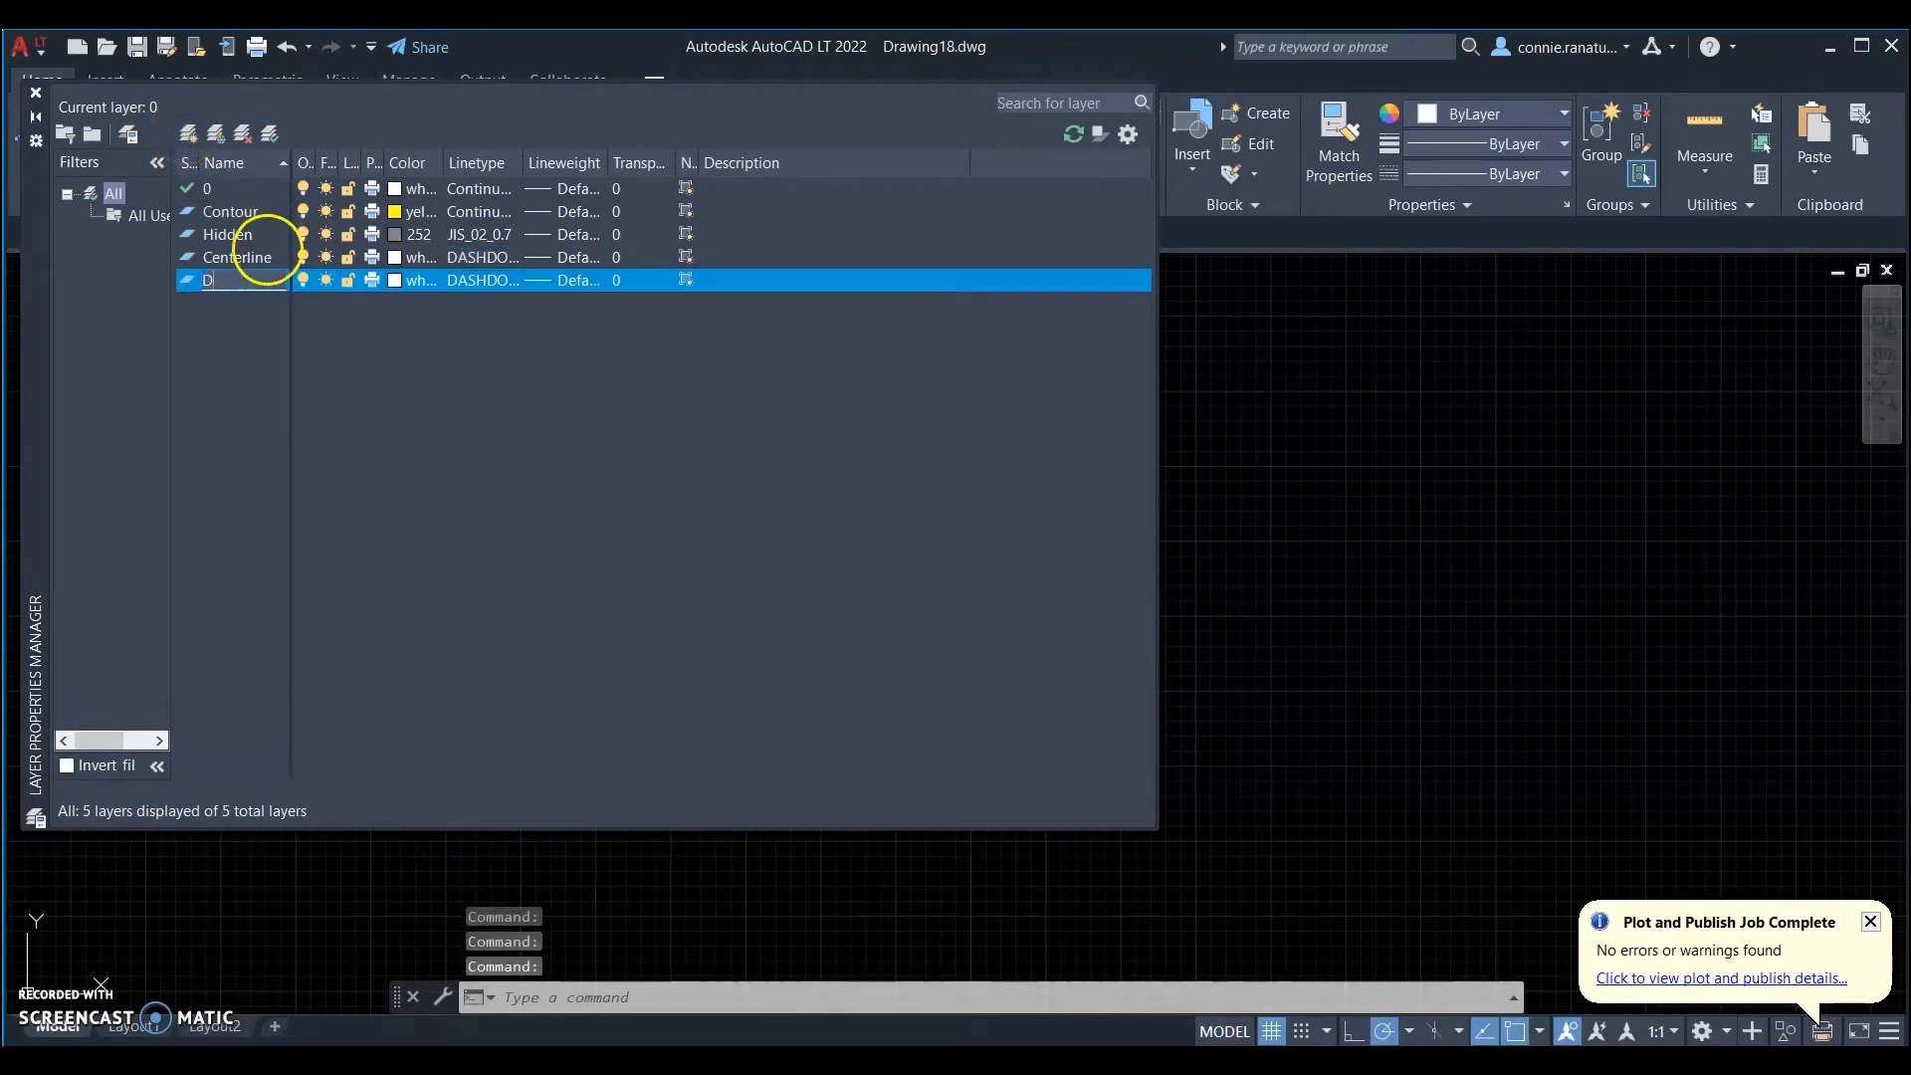
text(imension)
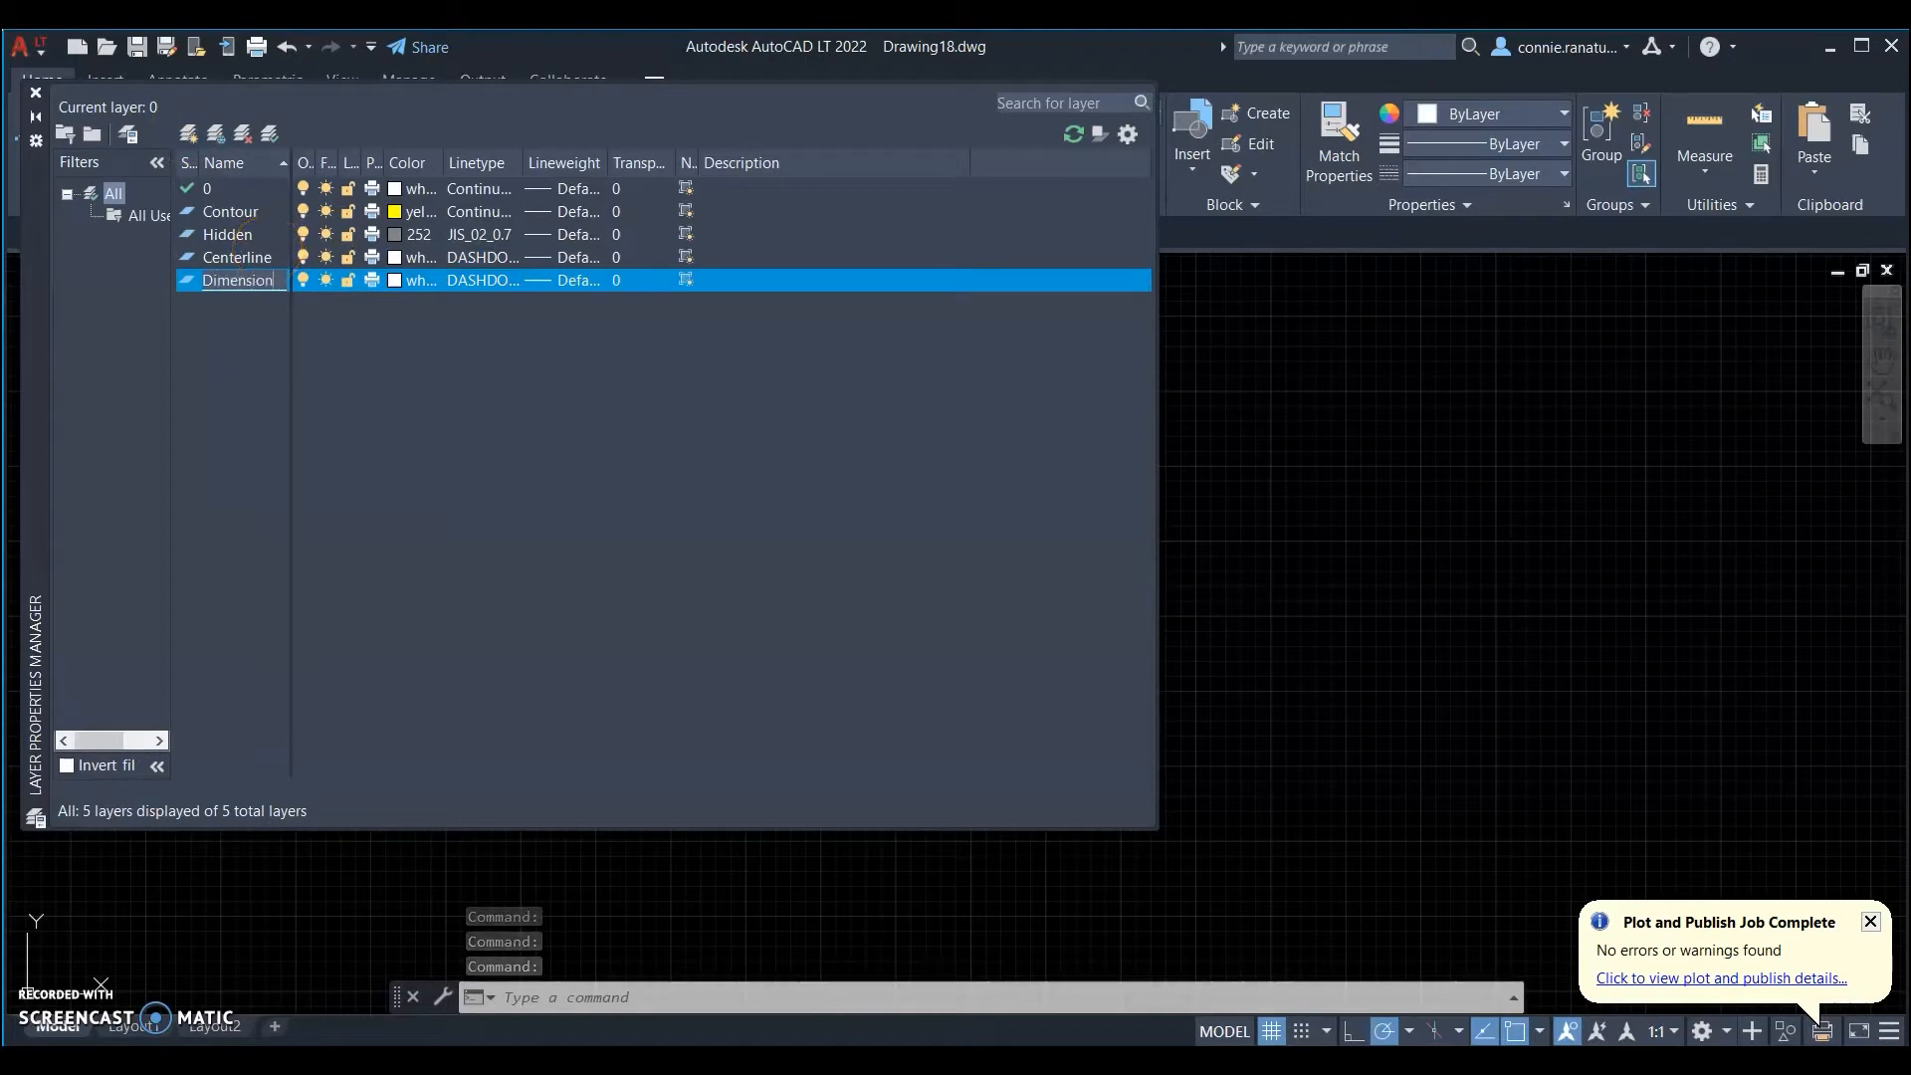
click(474, 387)
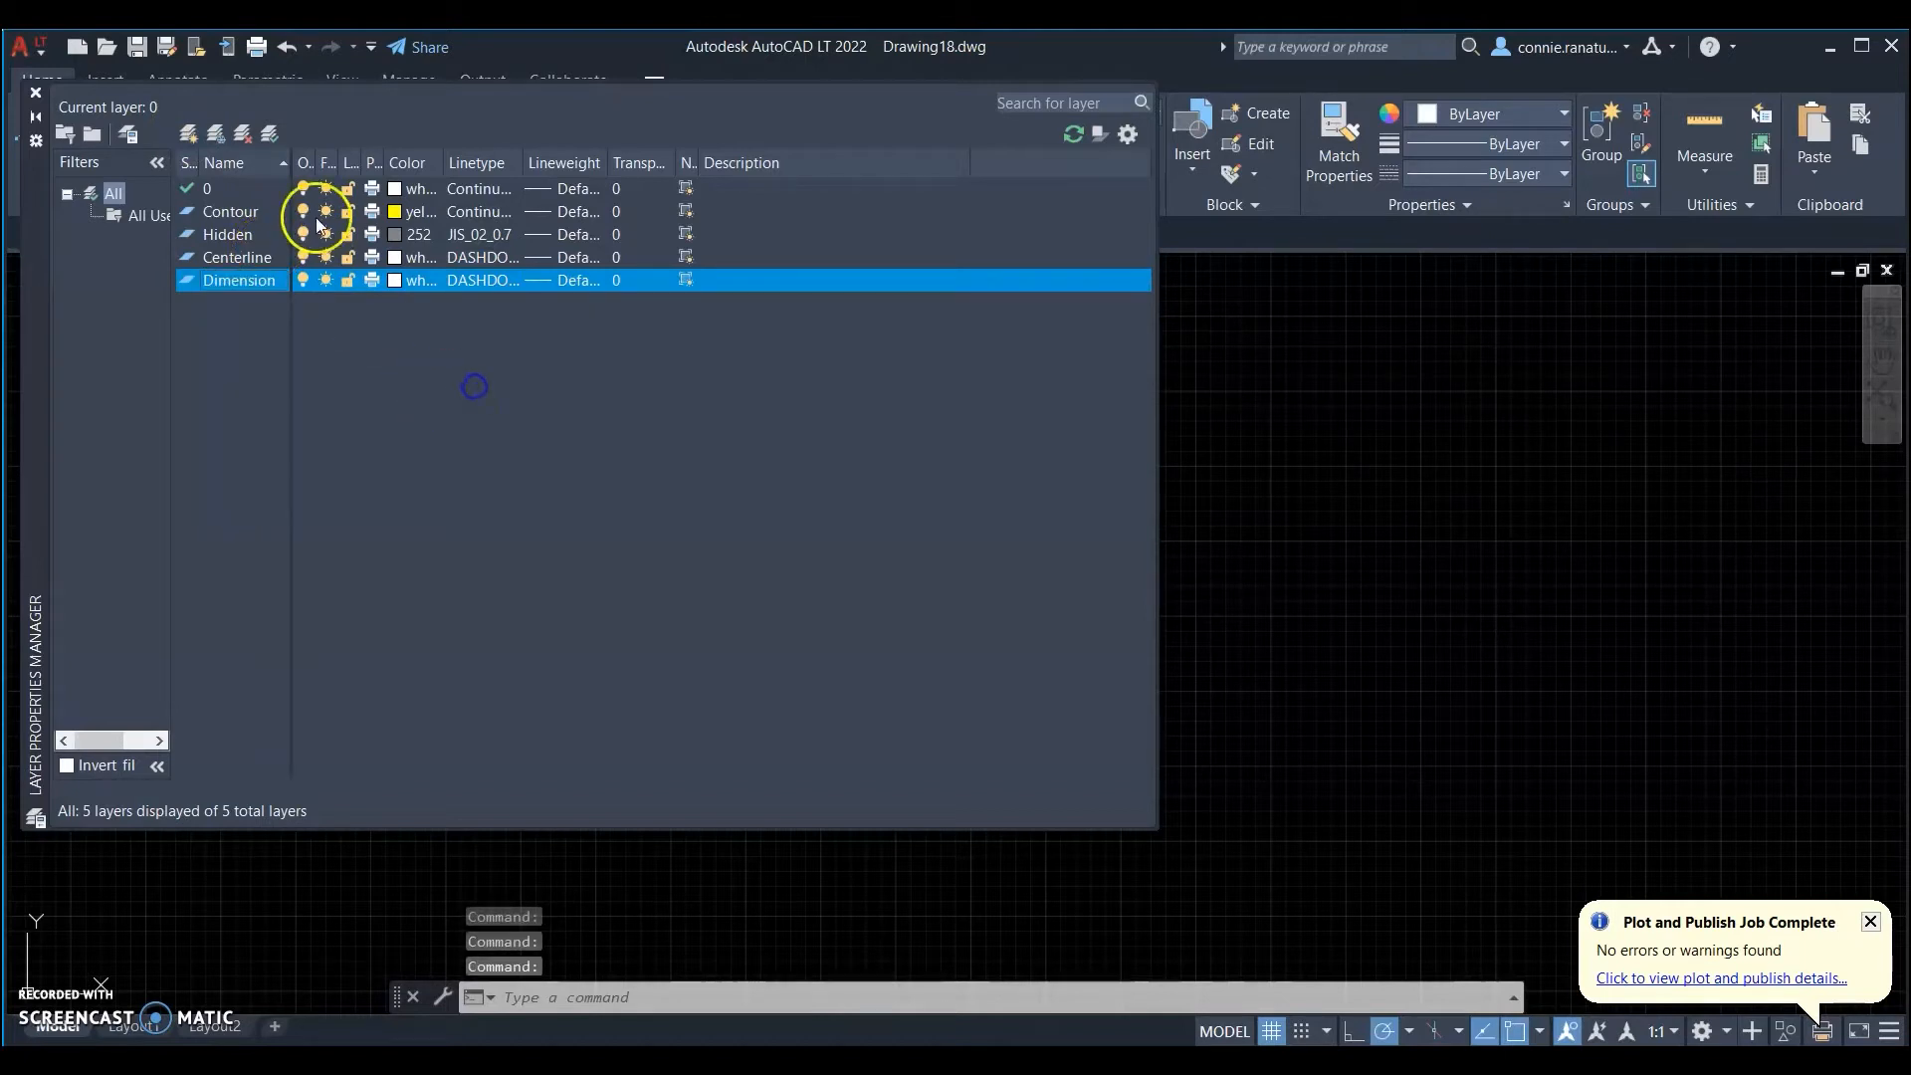
- Set the Dimension layer's color to red, index color 1
click(396, 283)
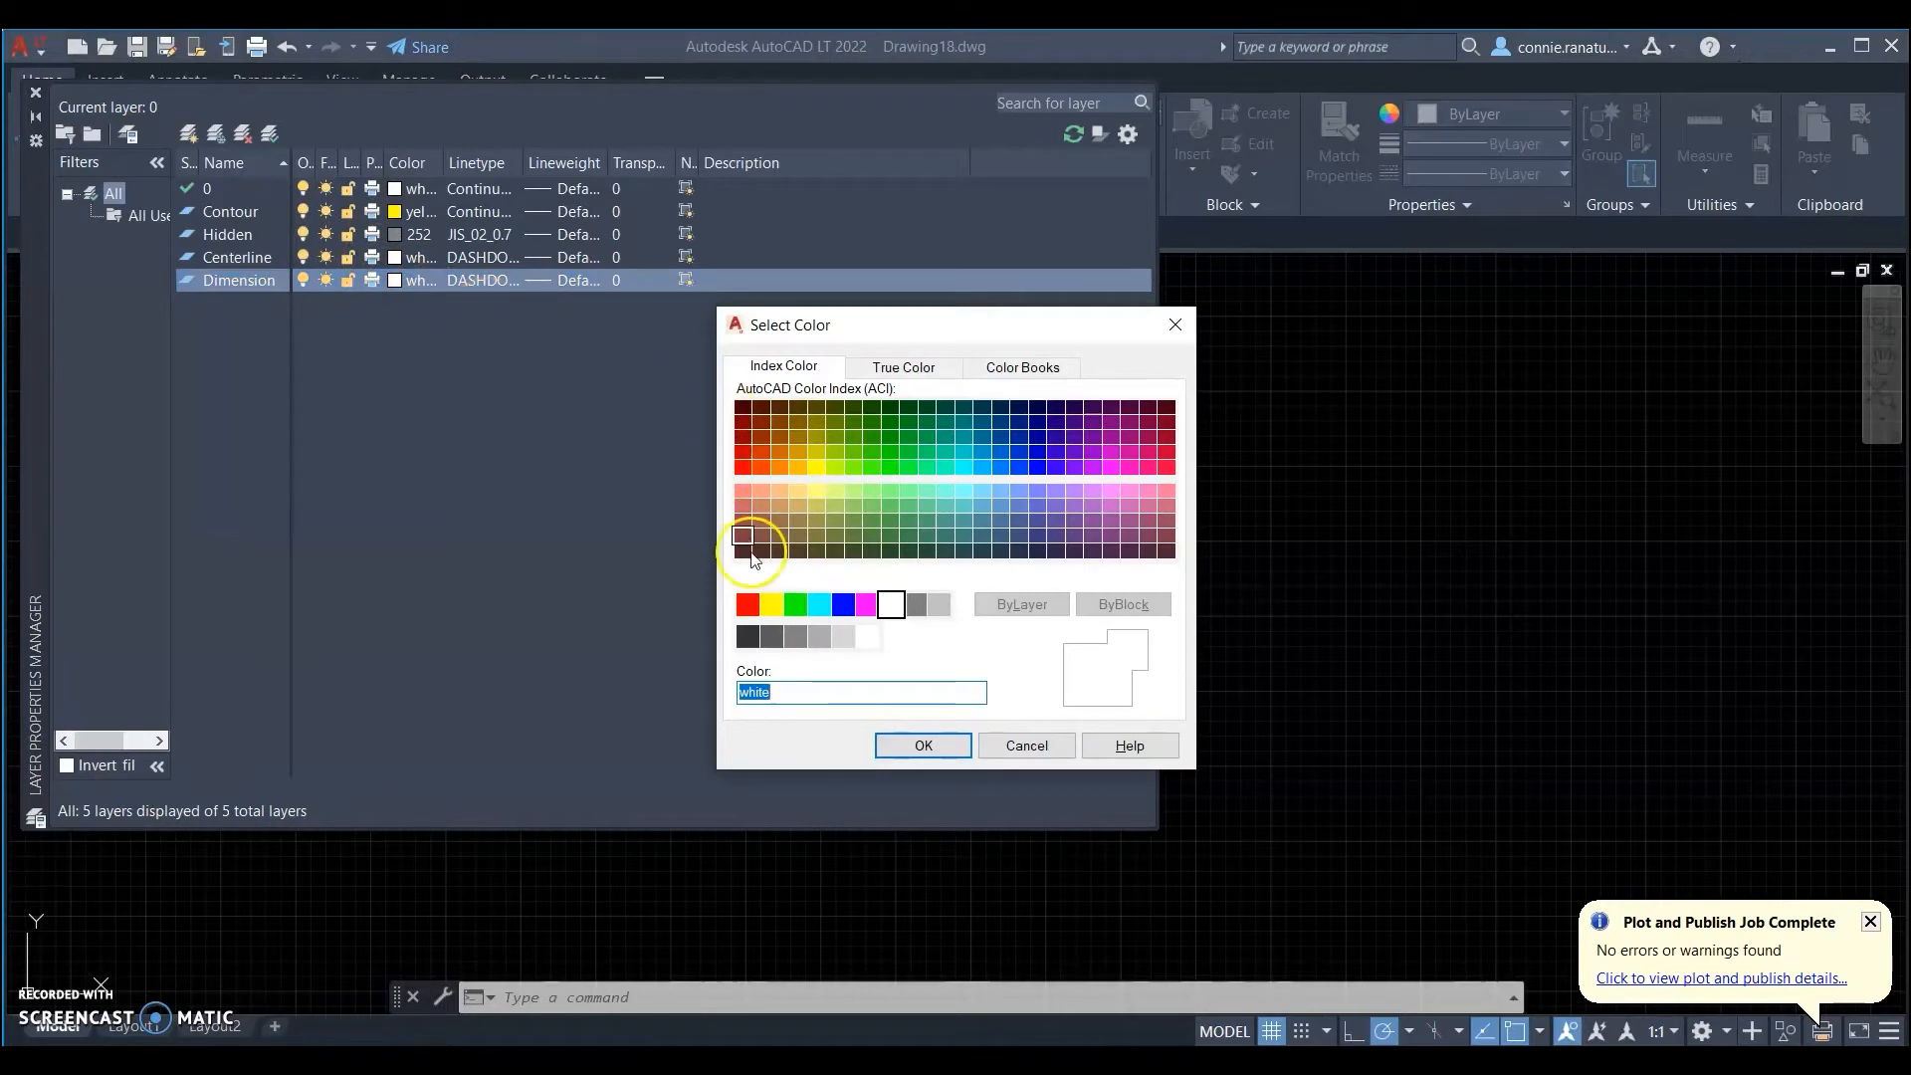
click(743, 612)
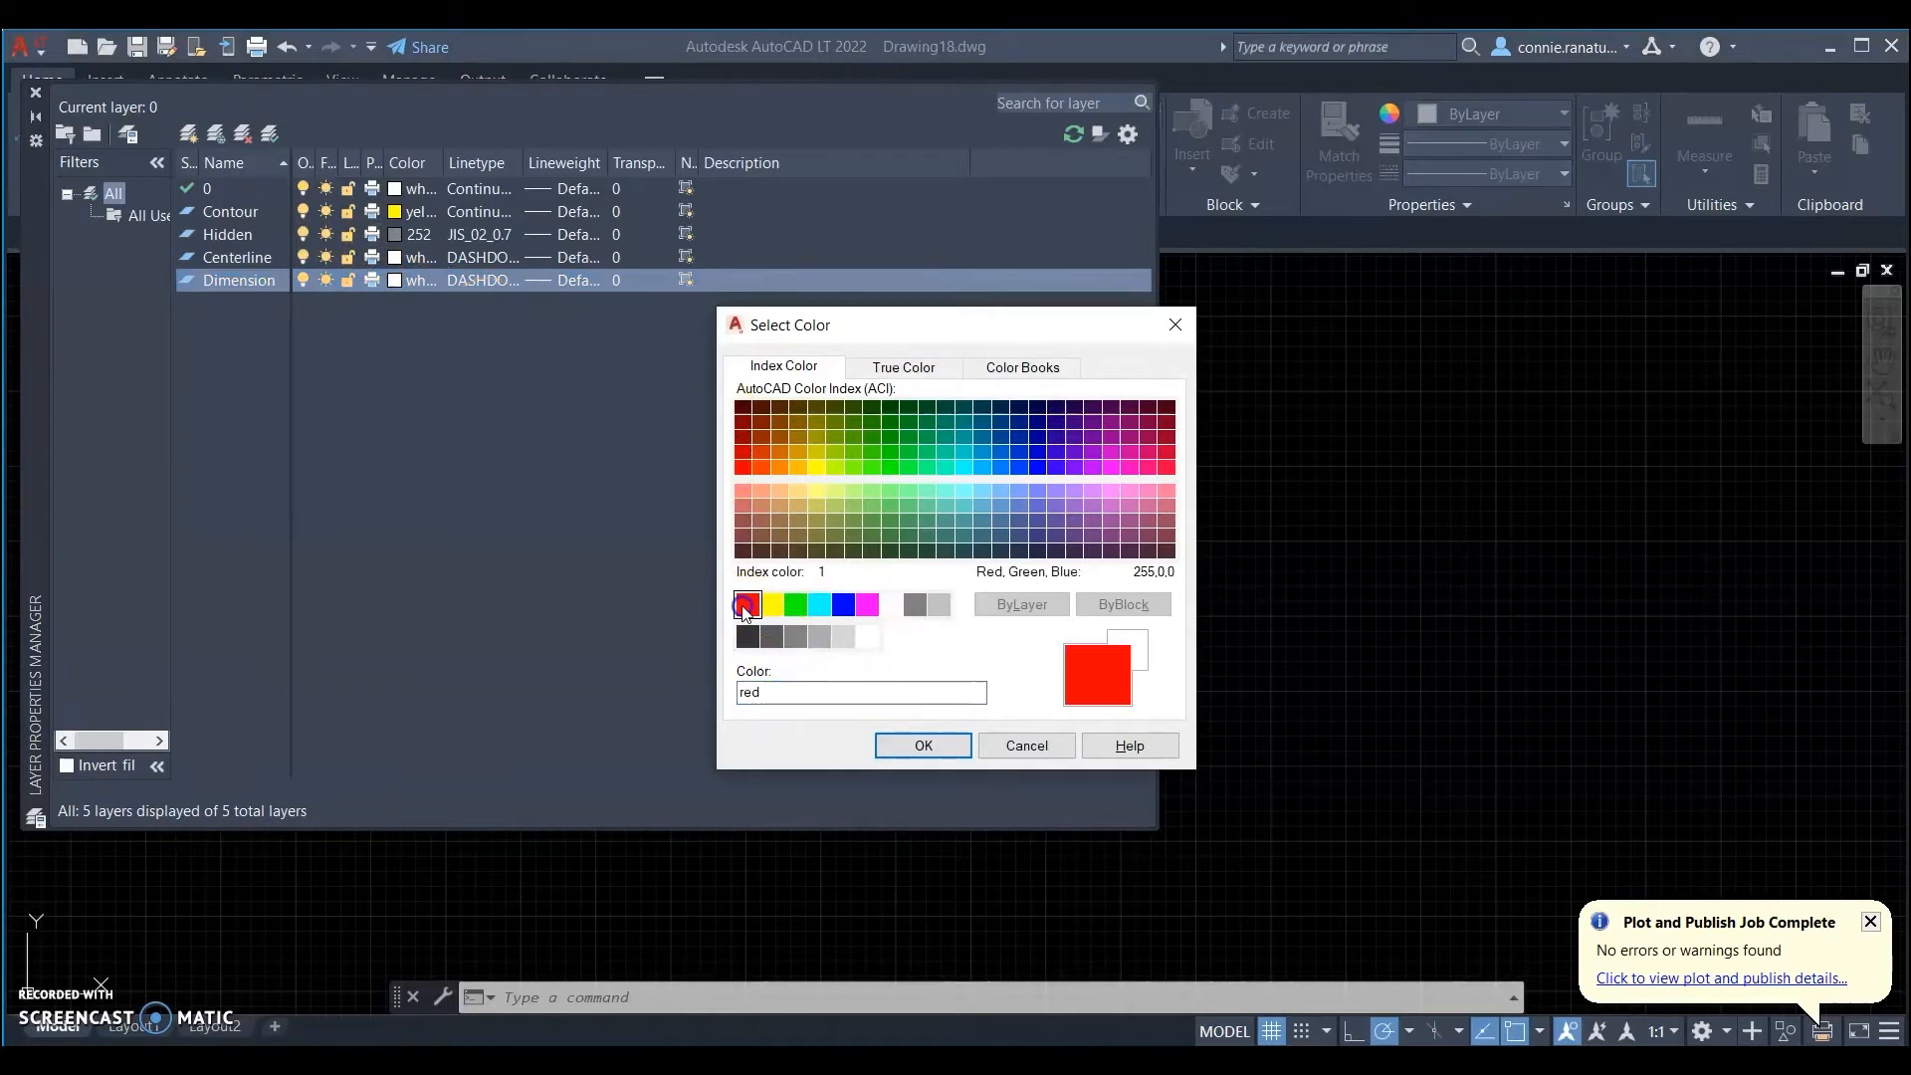
click(919, 745)
- Assign the Continuous linetype to the Dimension layer and close the Layer Properties Manager
click(493, 282)
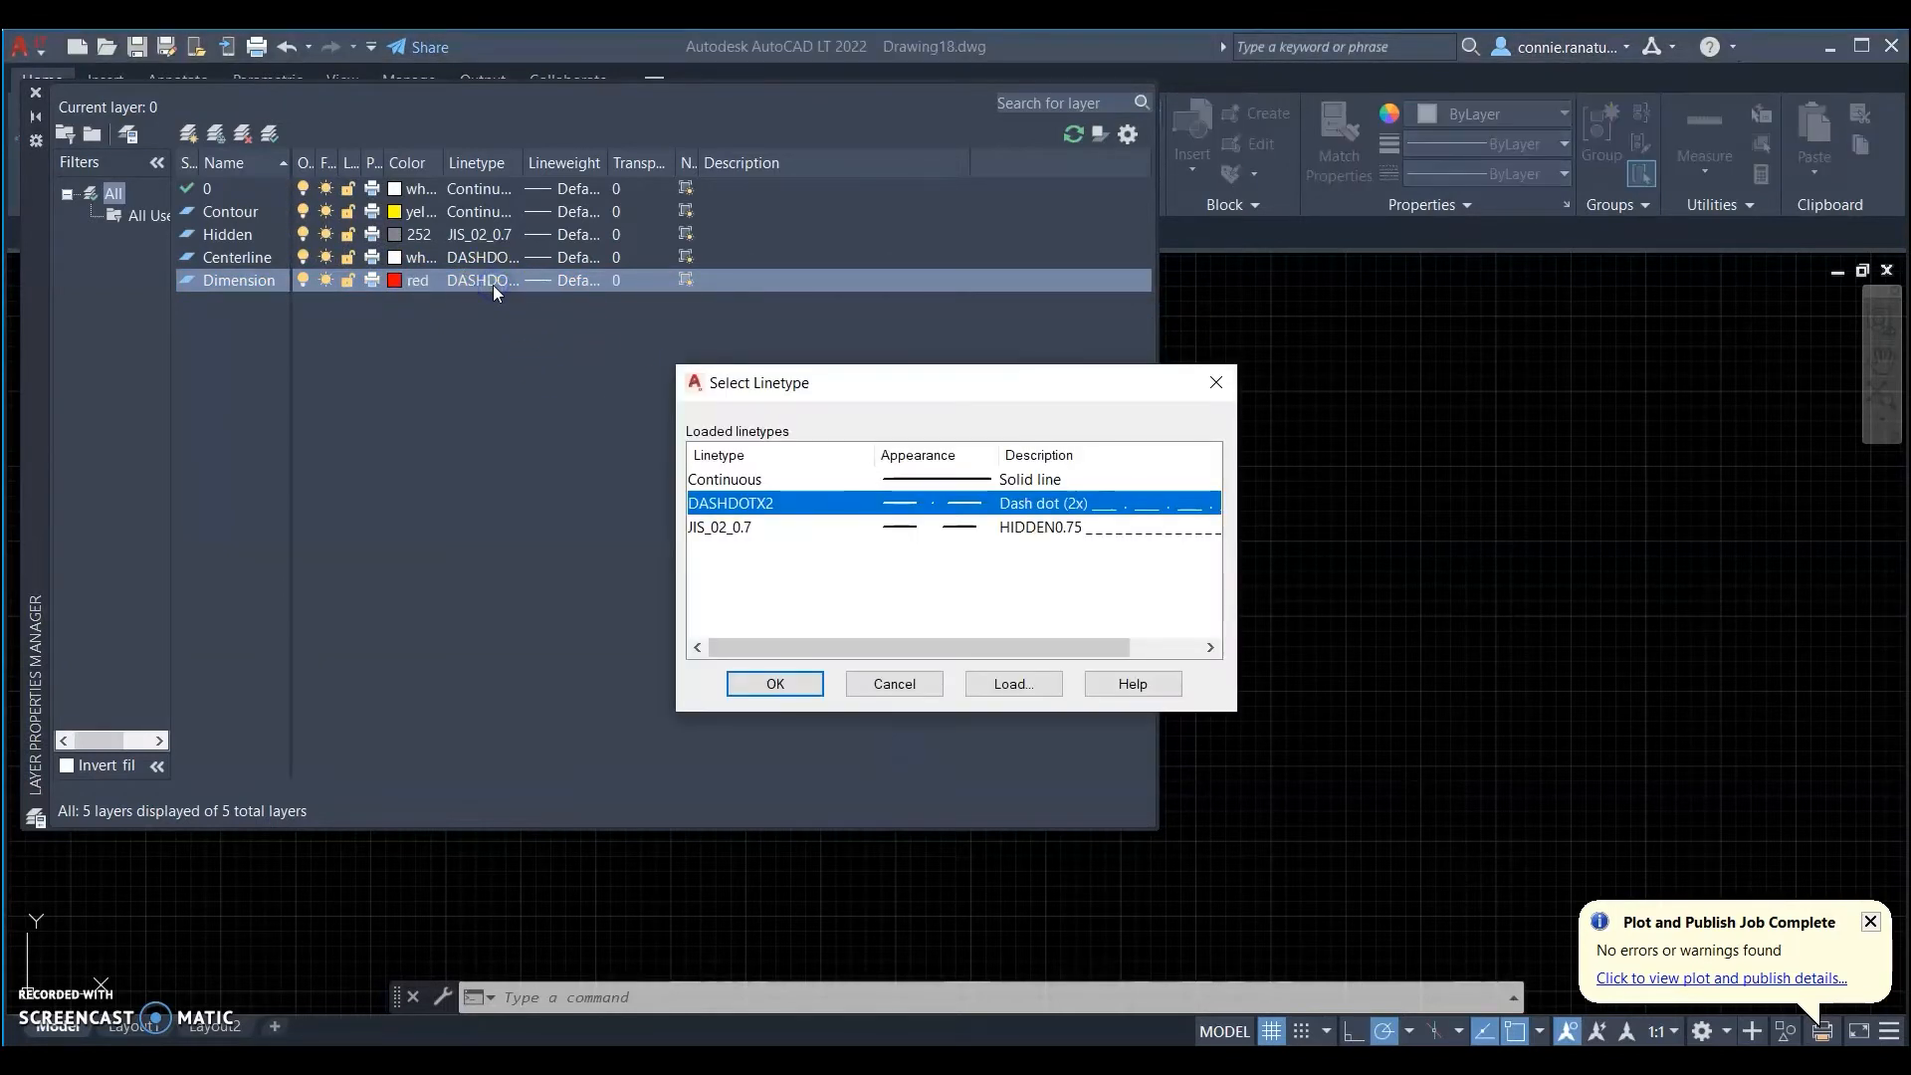
click(752, 480)
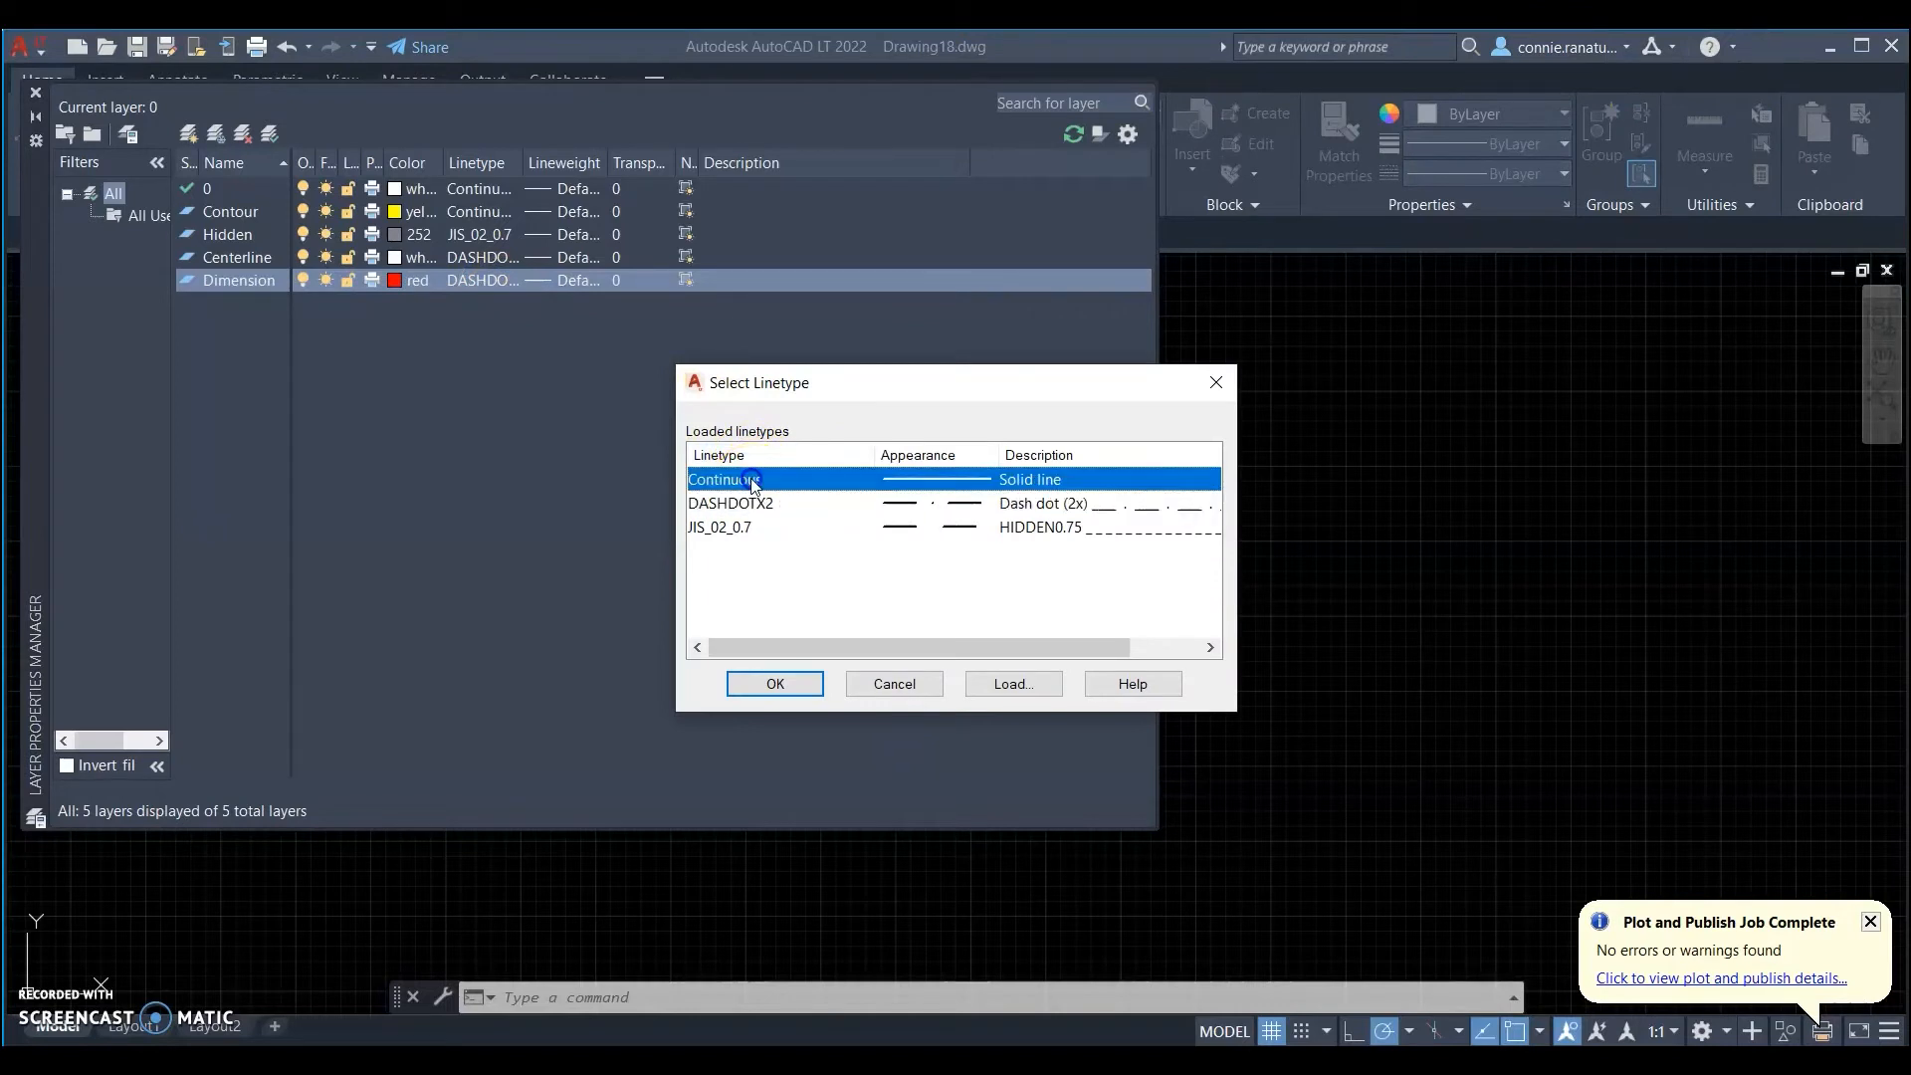
click(777, 684)
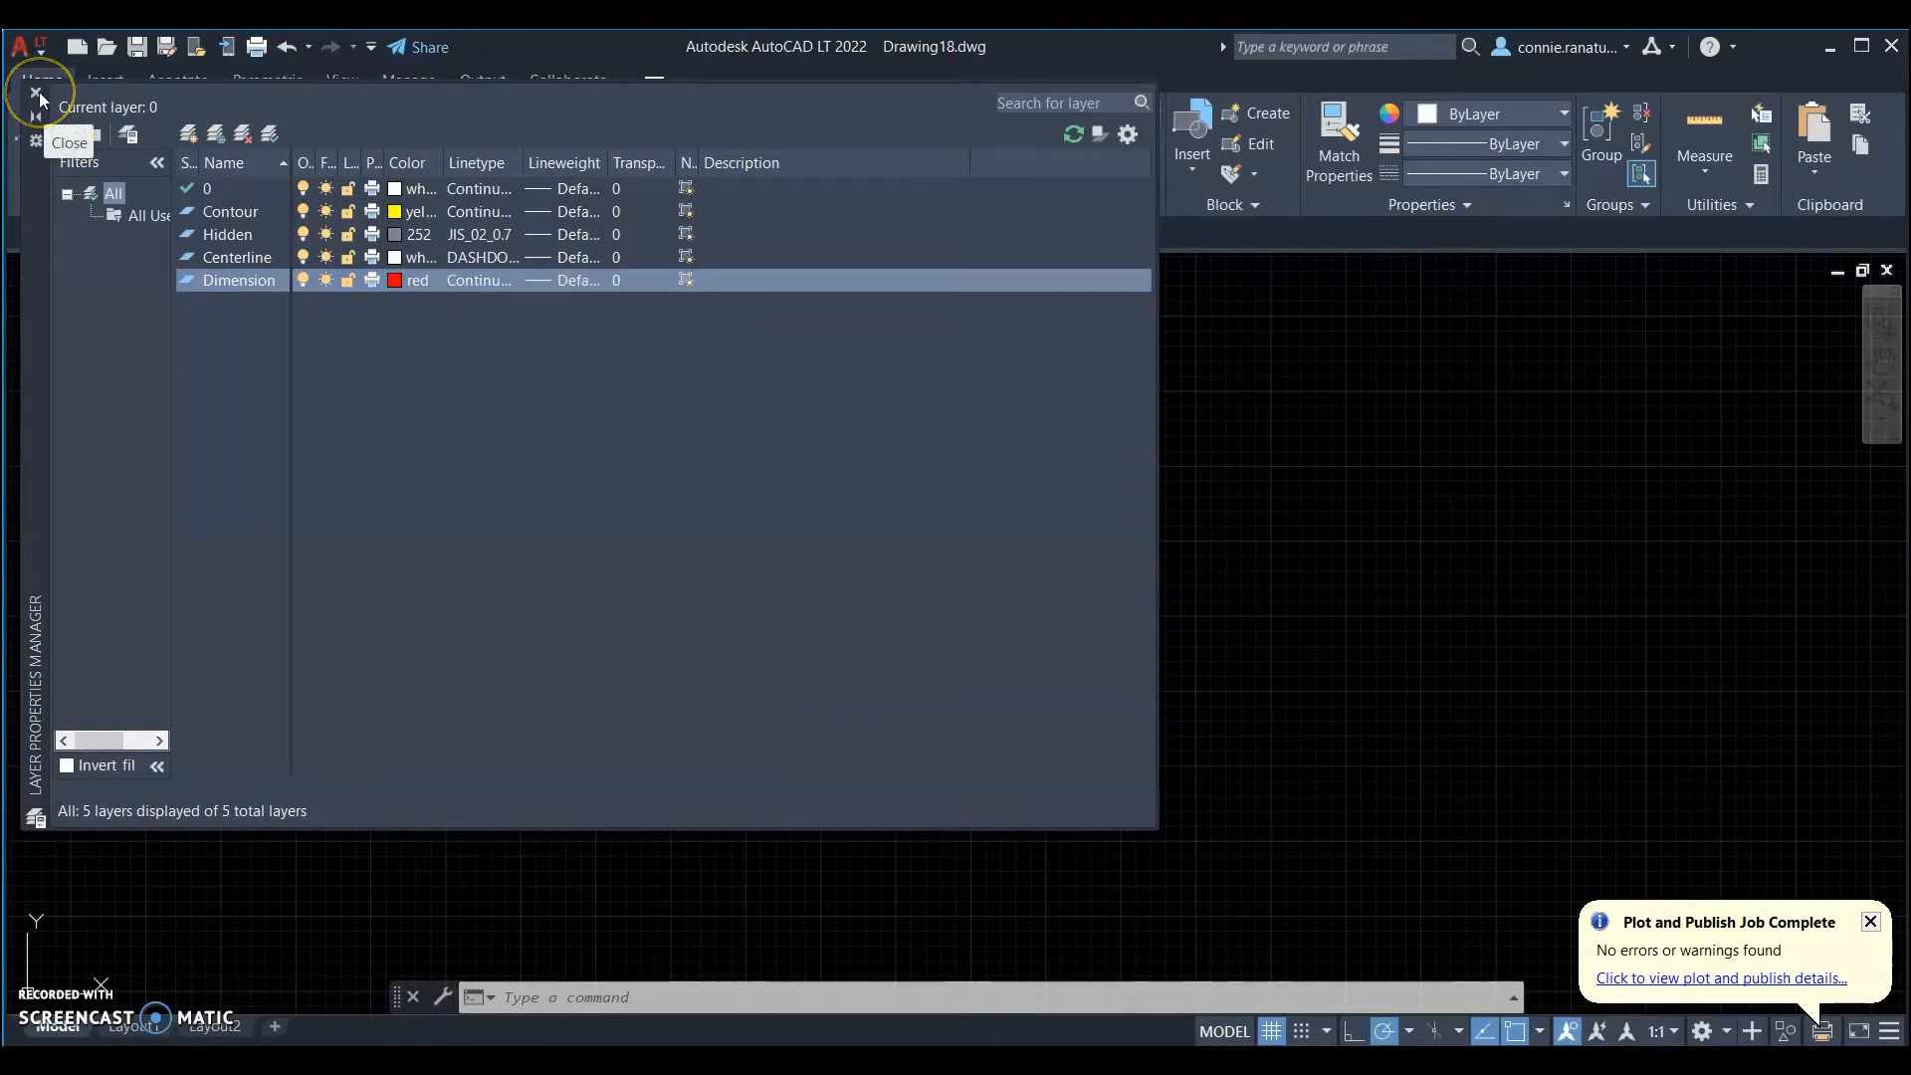
click(37, 92)
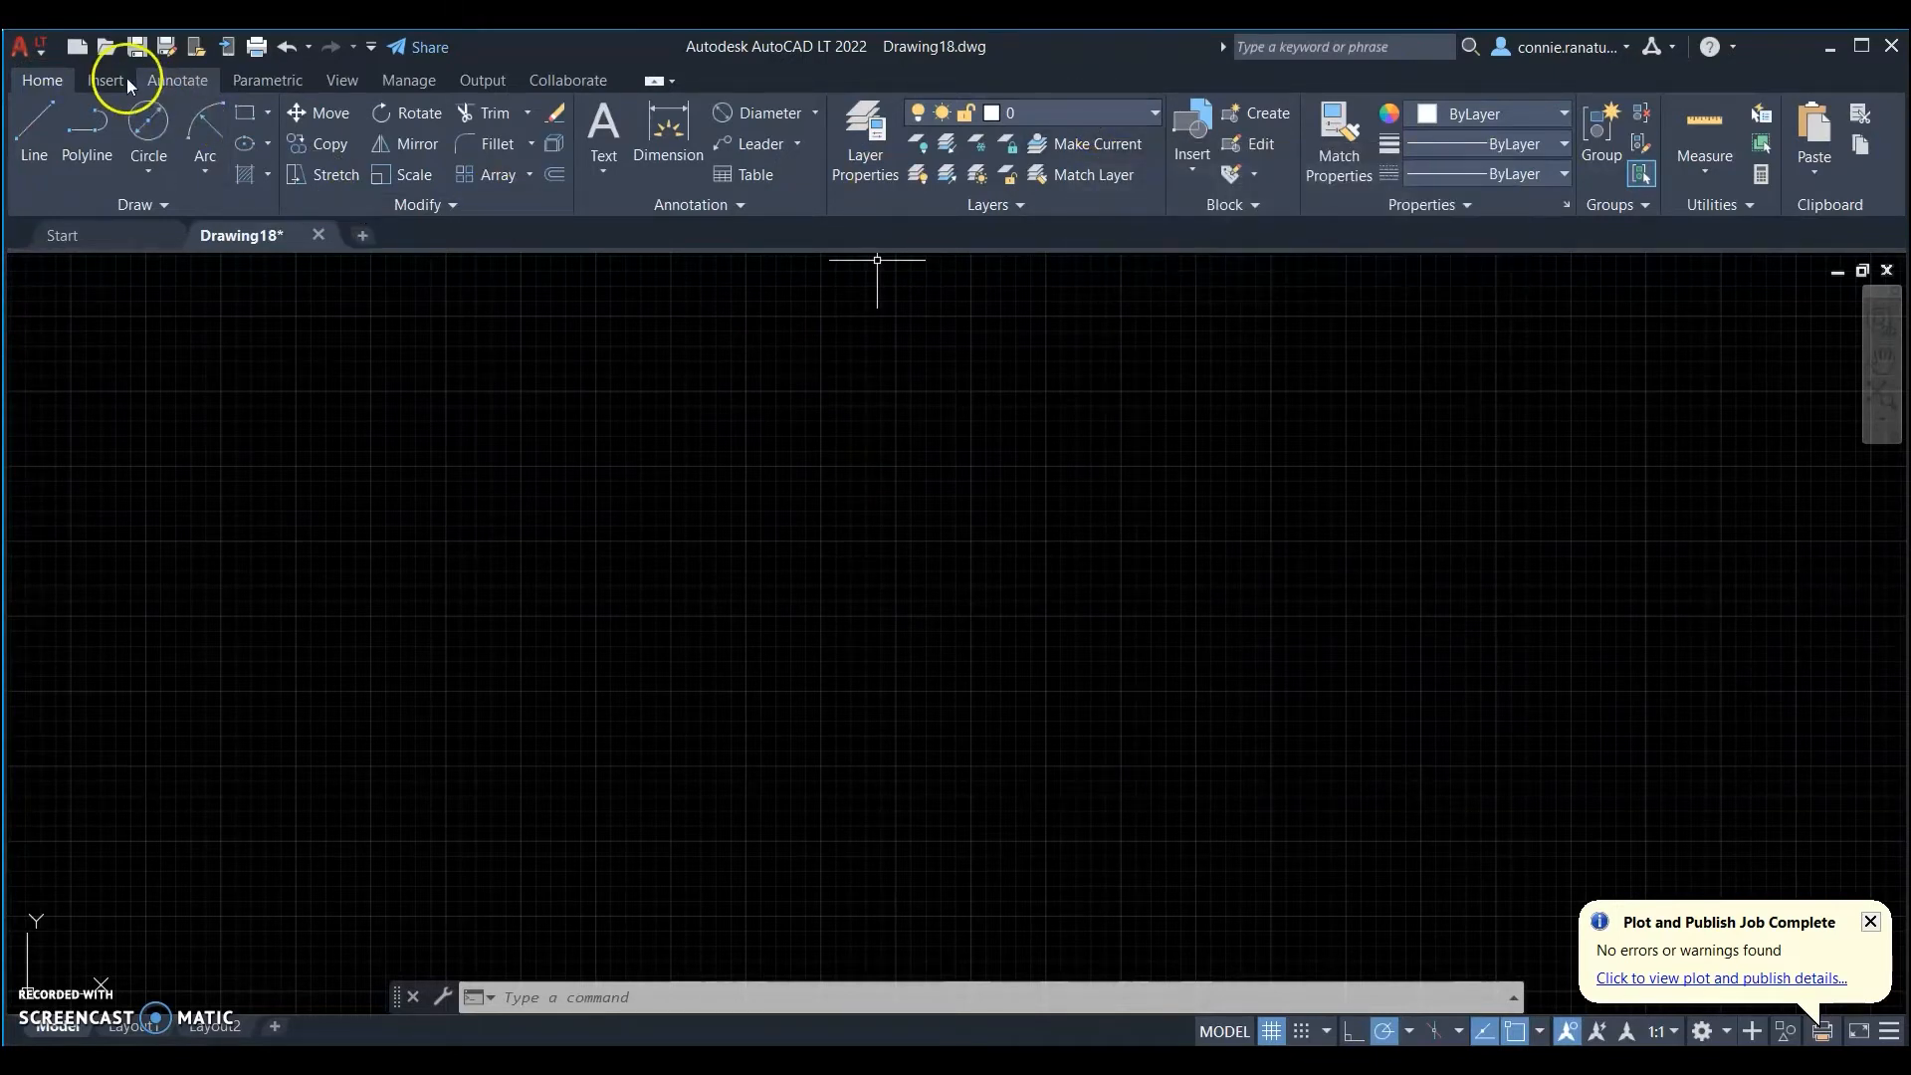
- Save the drawing as a DWT template named Drawing Template 3, accepting the metric template options
click(25, 47)
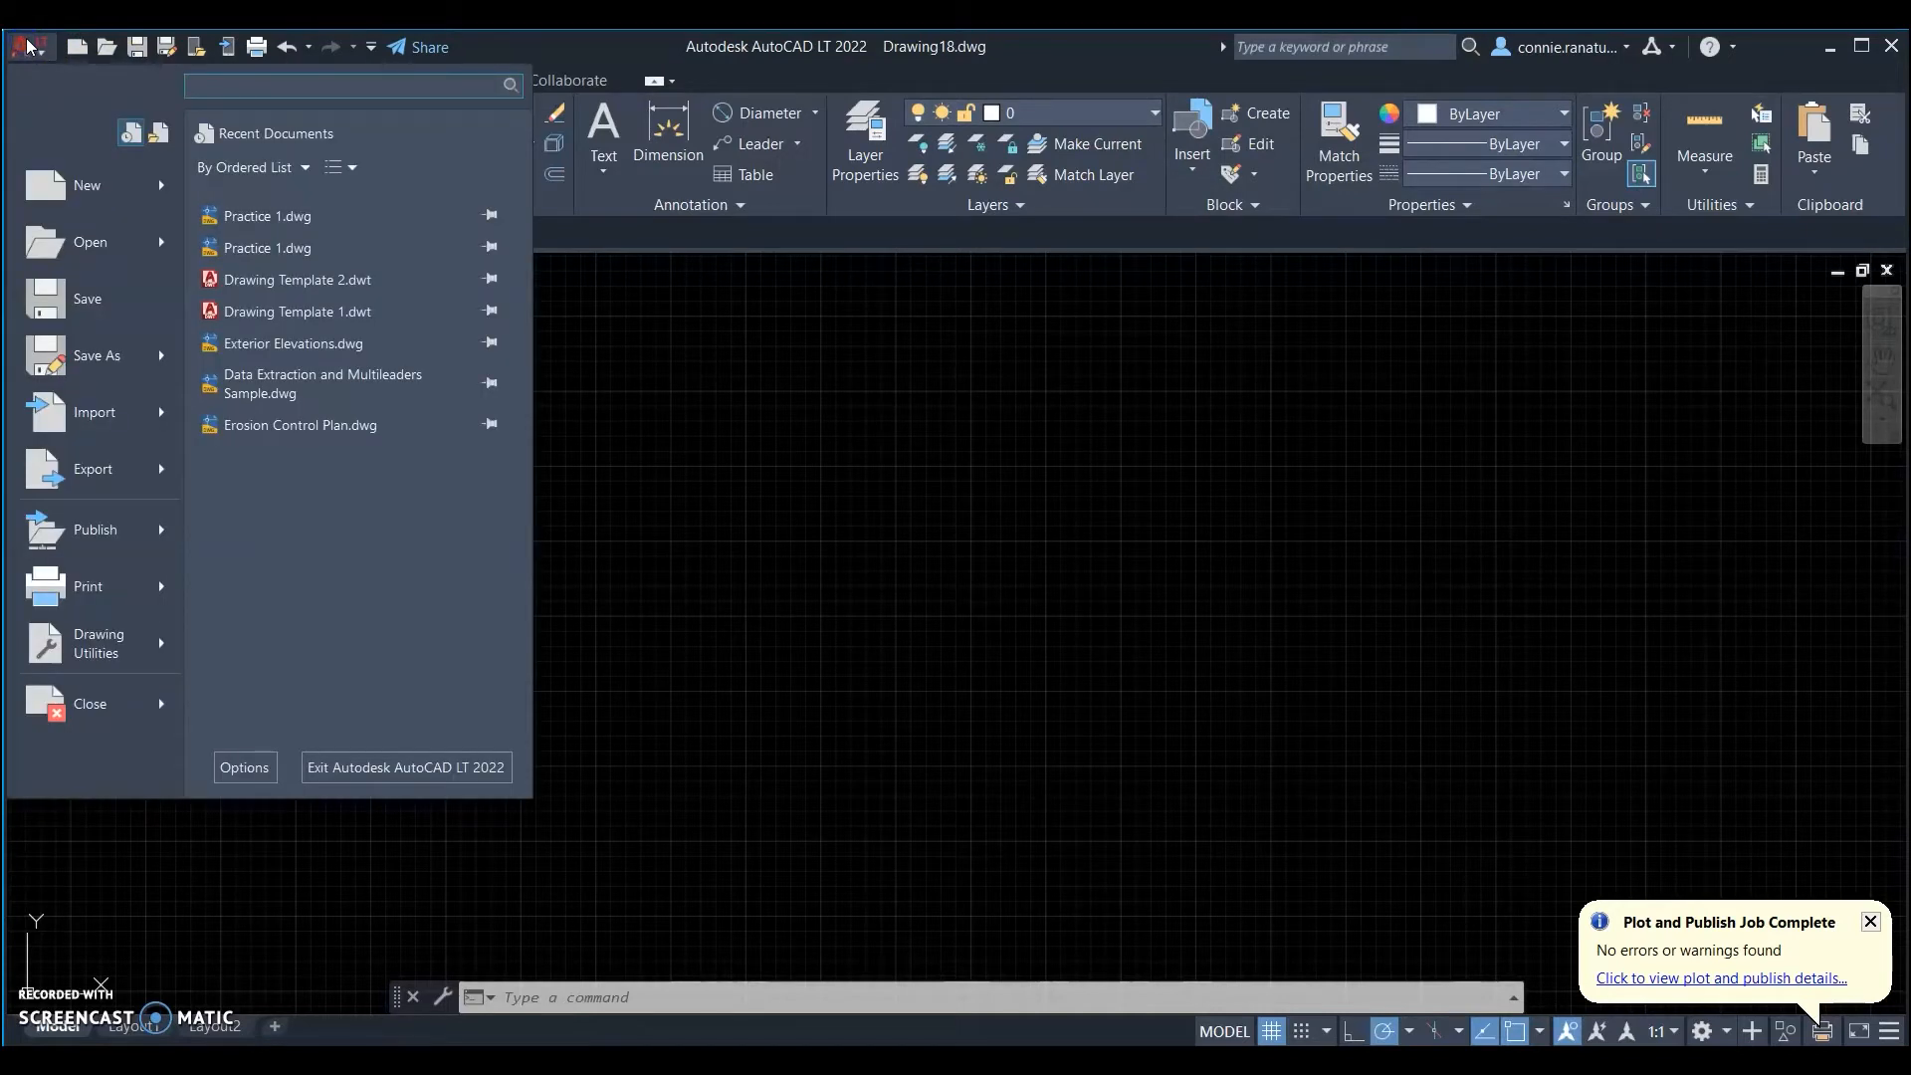
mouse_move(105, 361)
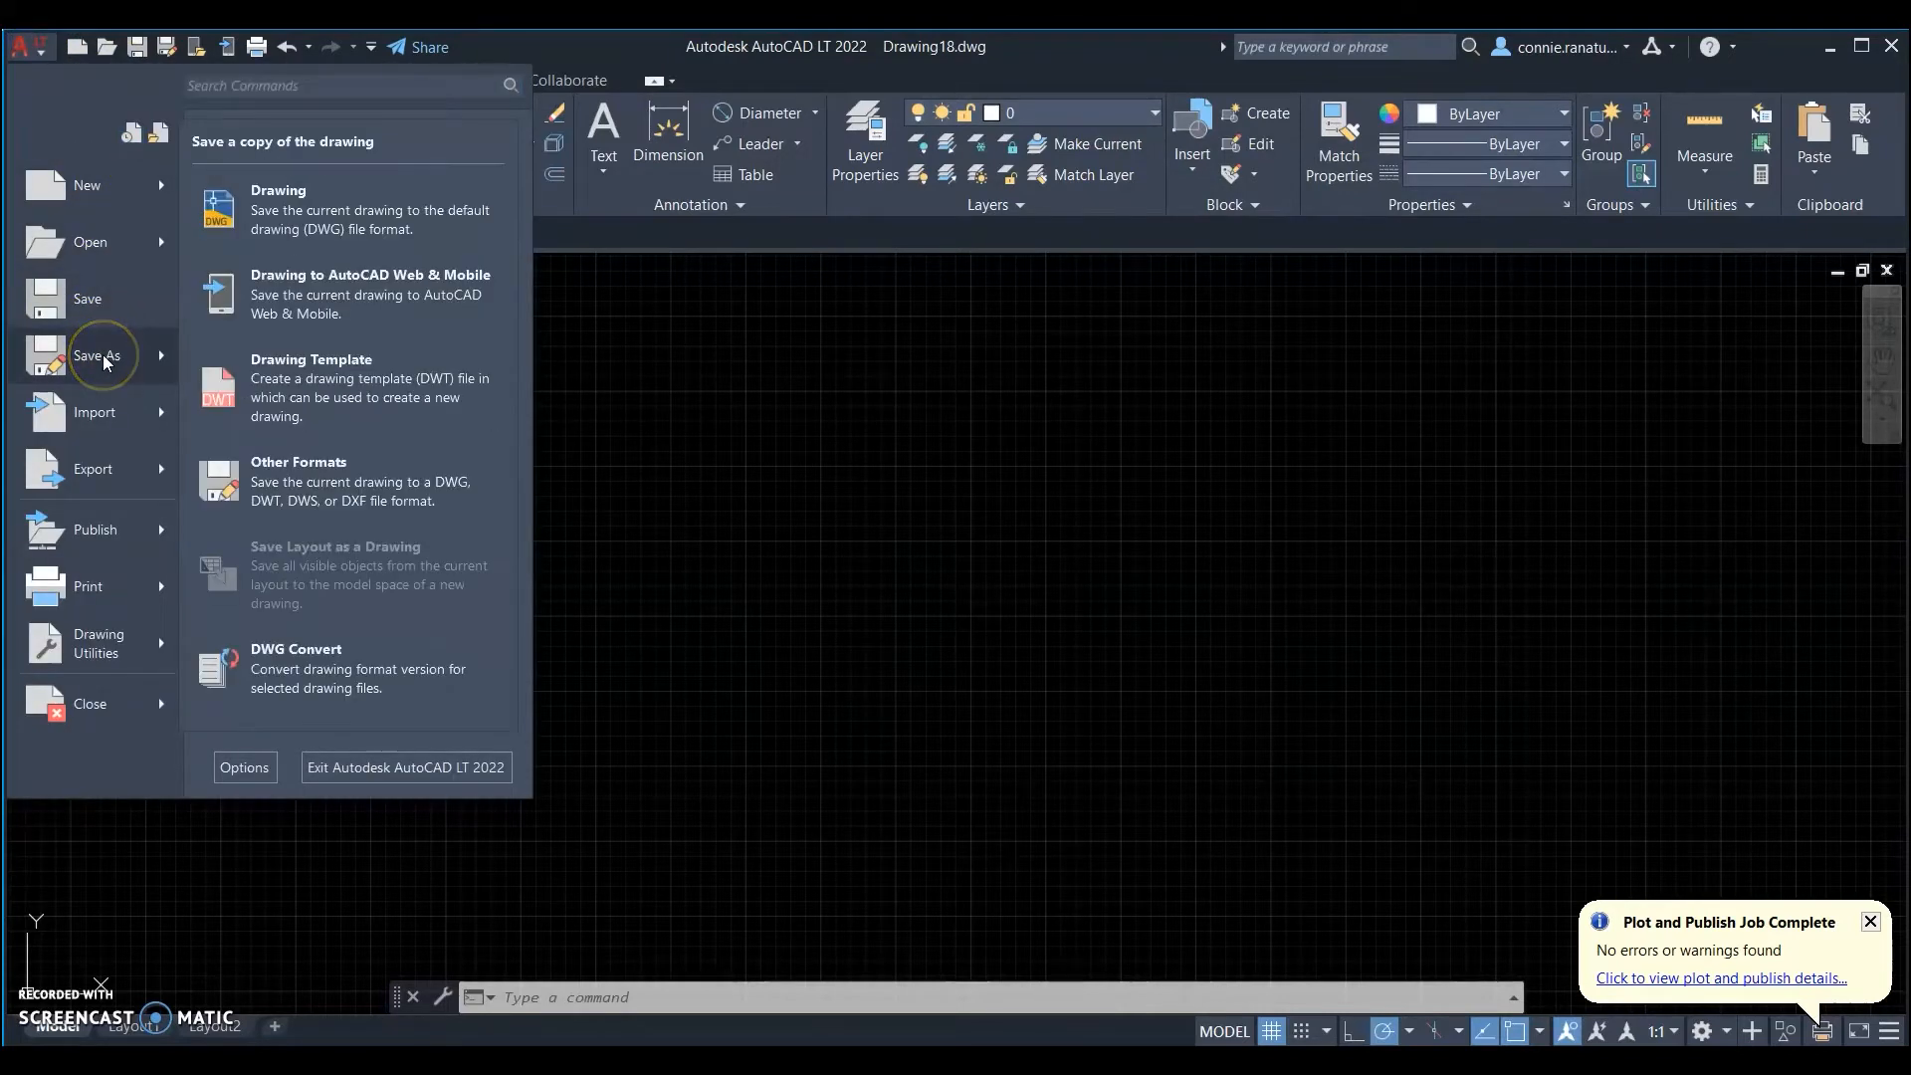
click(334, 376)
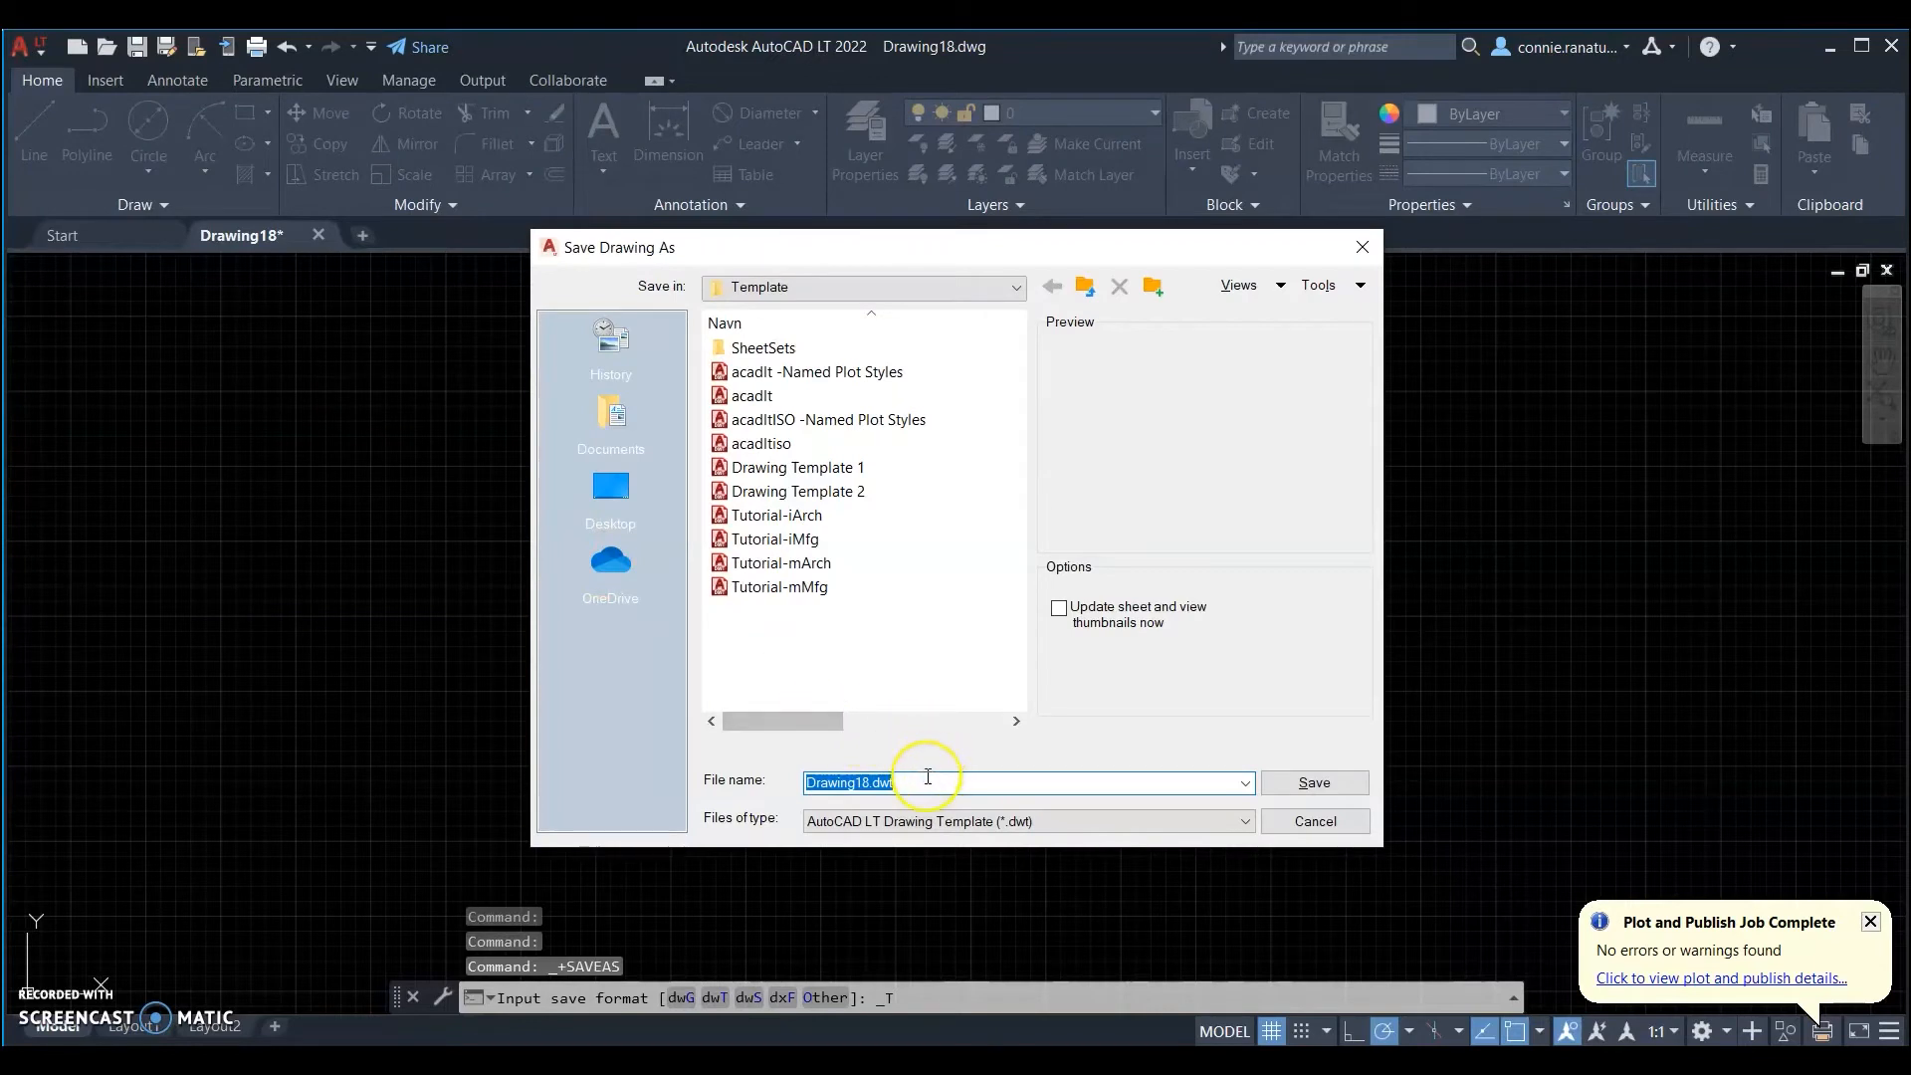
text(D)
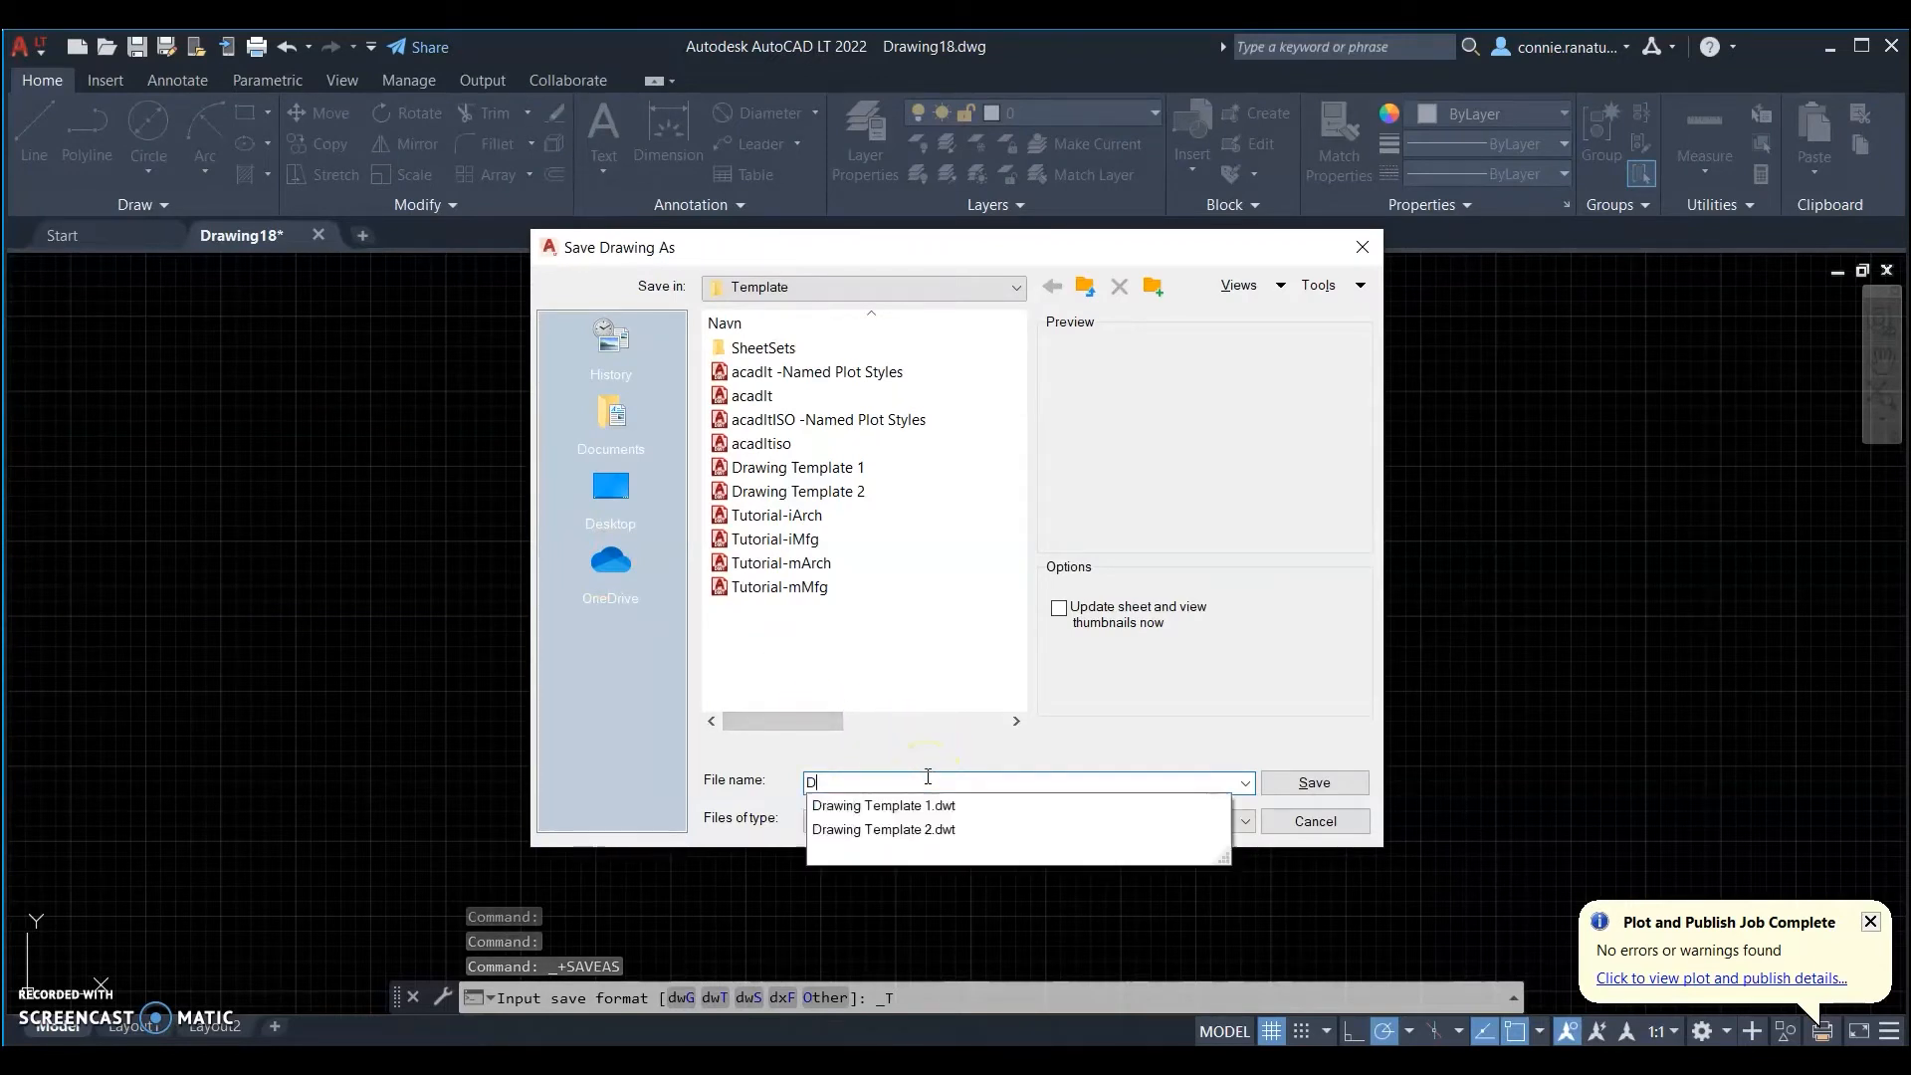
text(rawing Template)
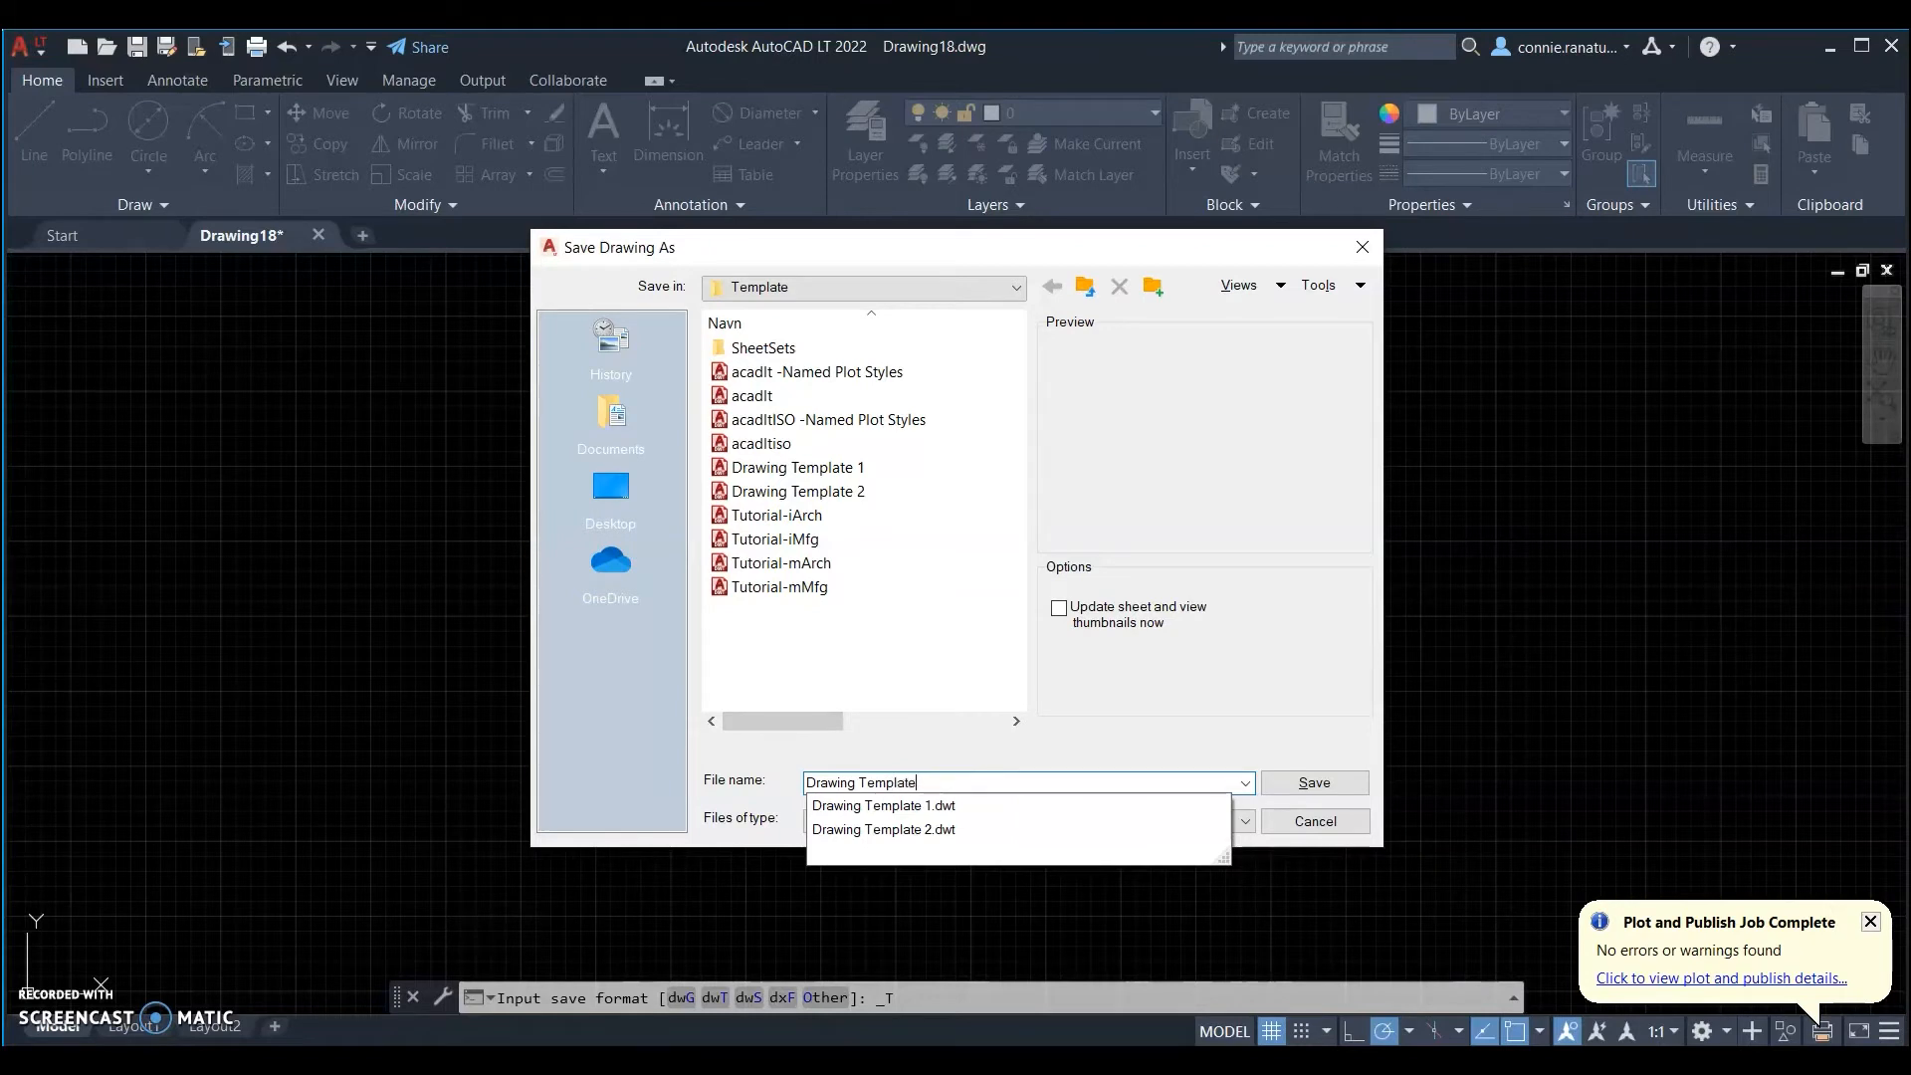
text( 3)
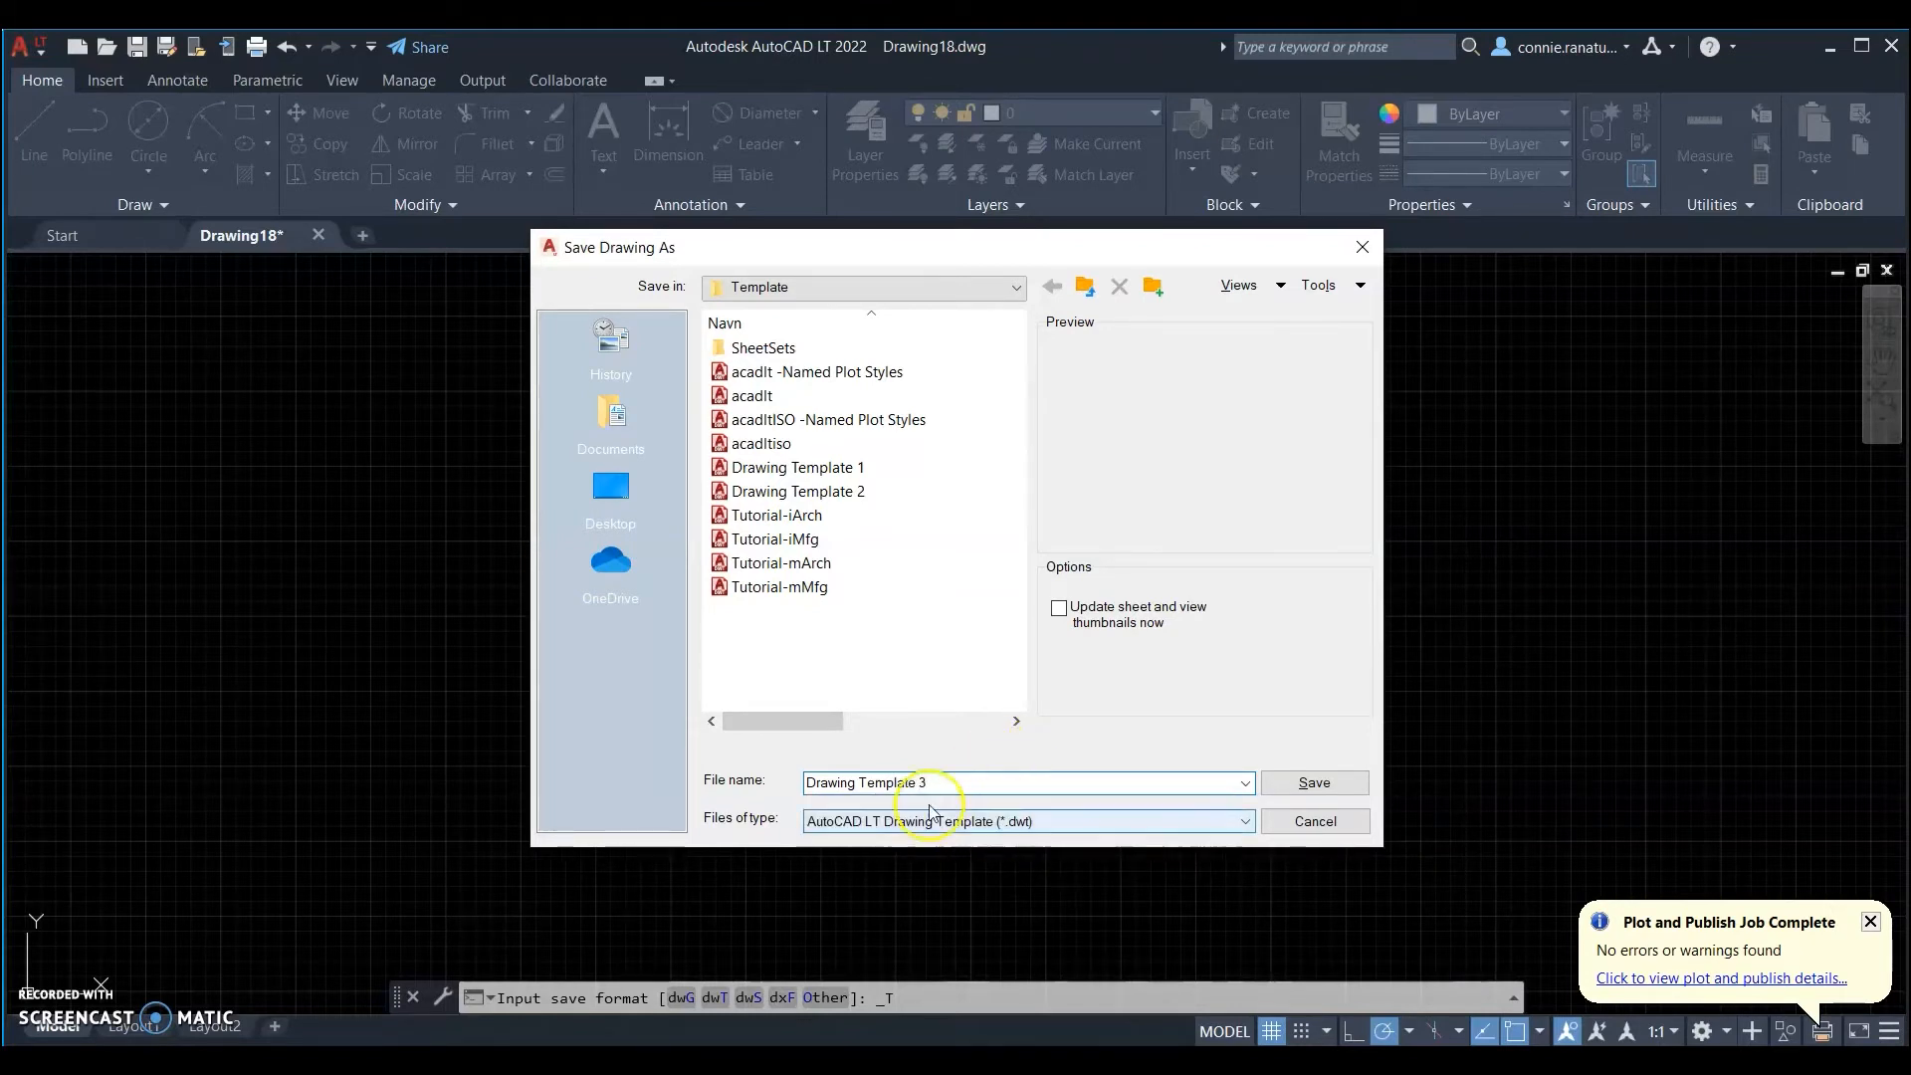
click(1324, 788)
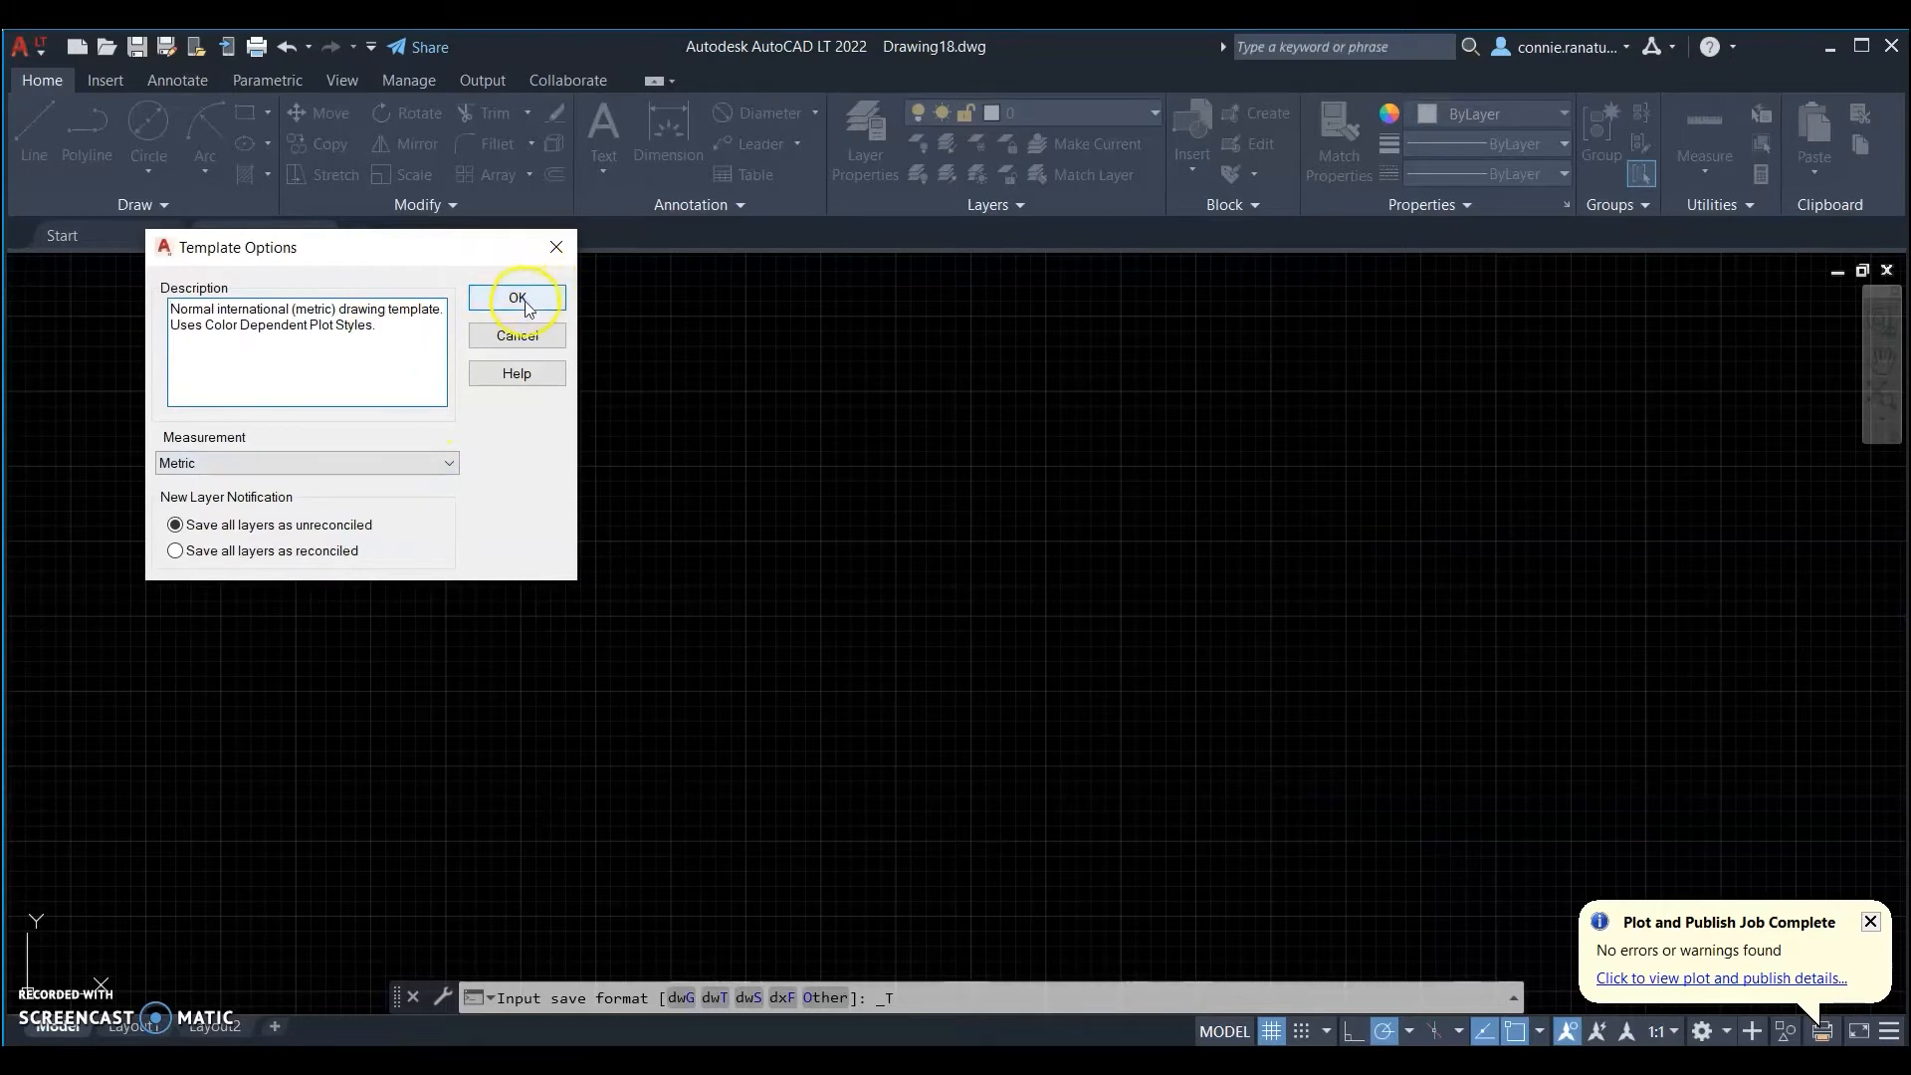
click(520, 301)
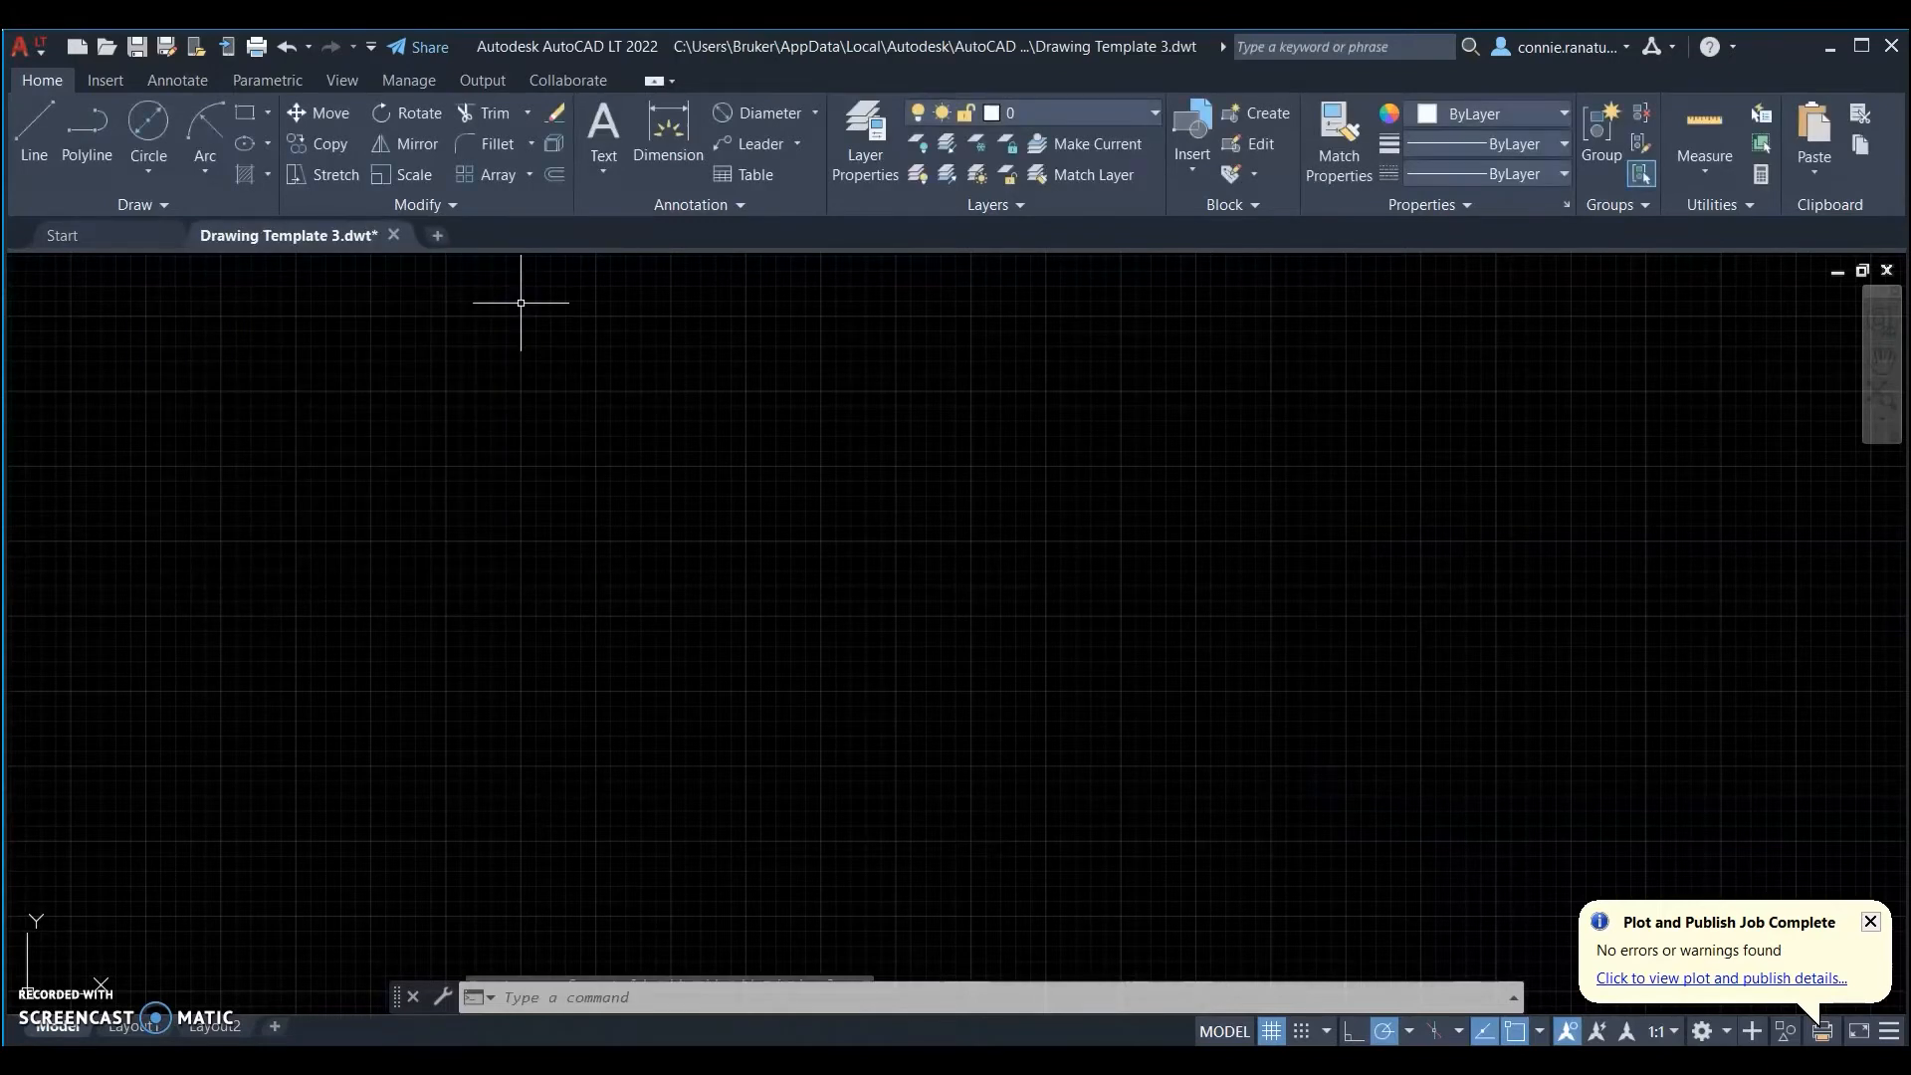
- Make Contour the current layer
click(1144, 112)
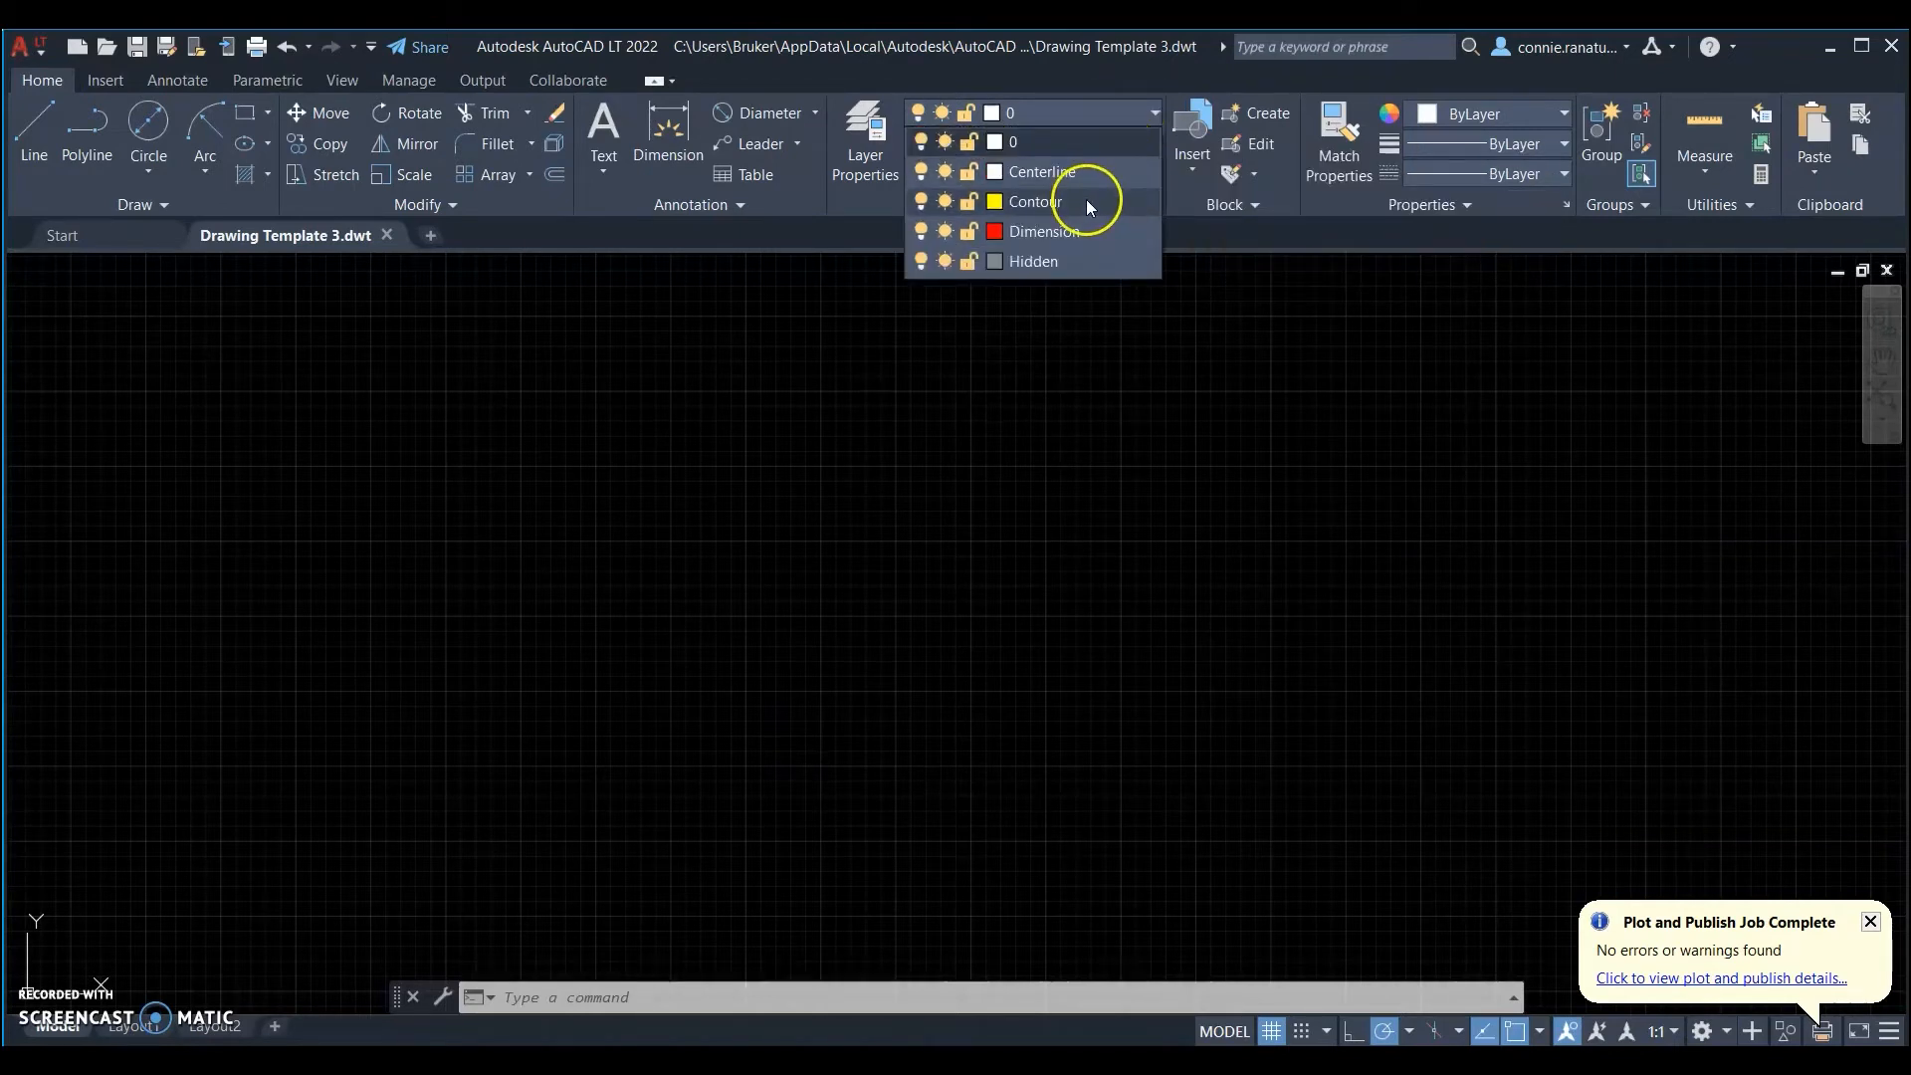
click(1071, 201)
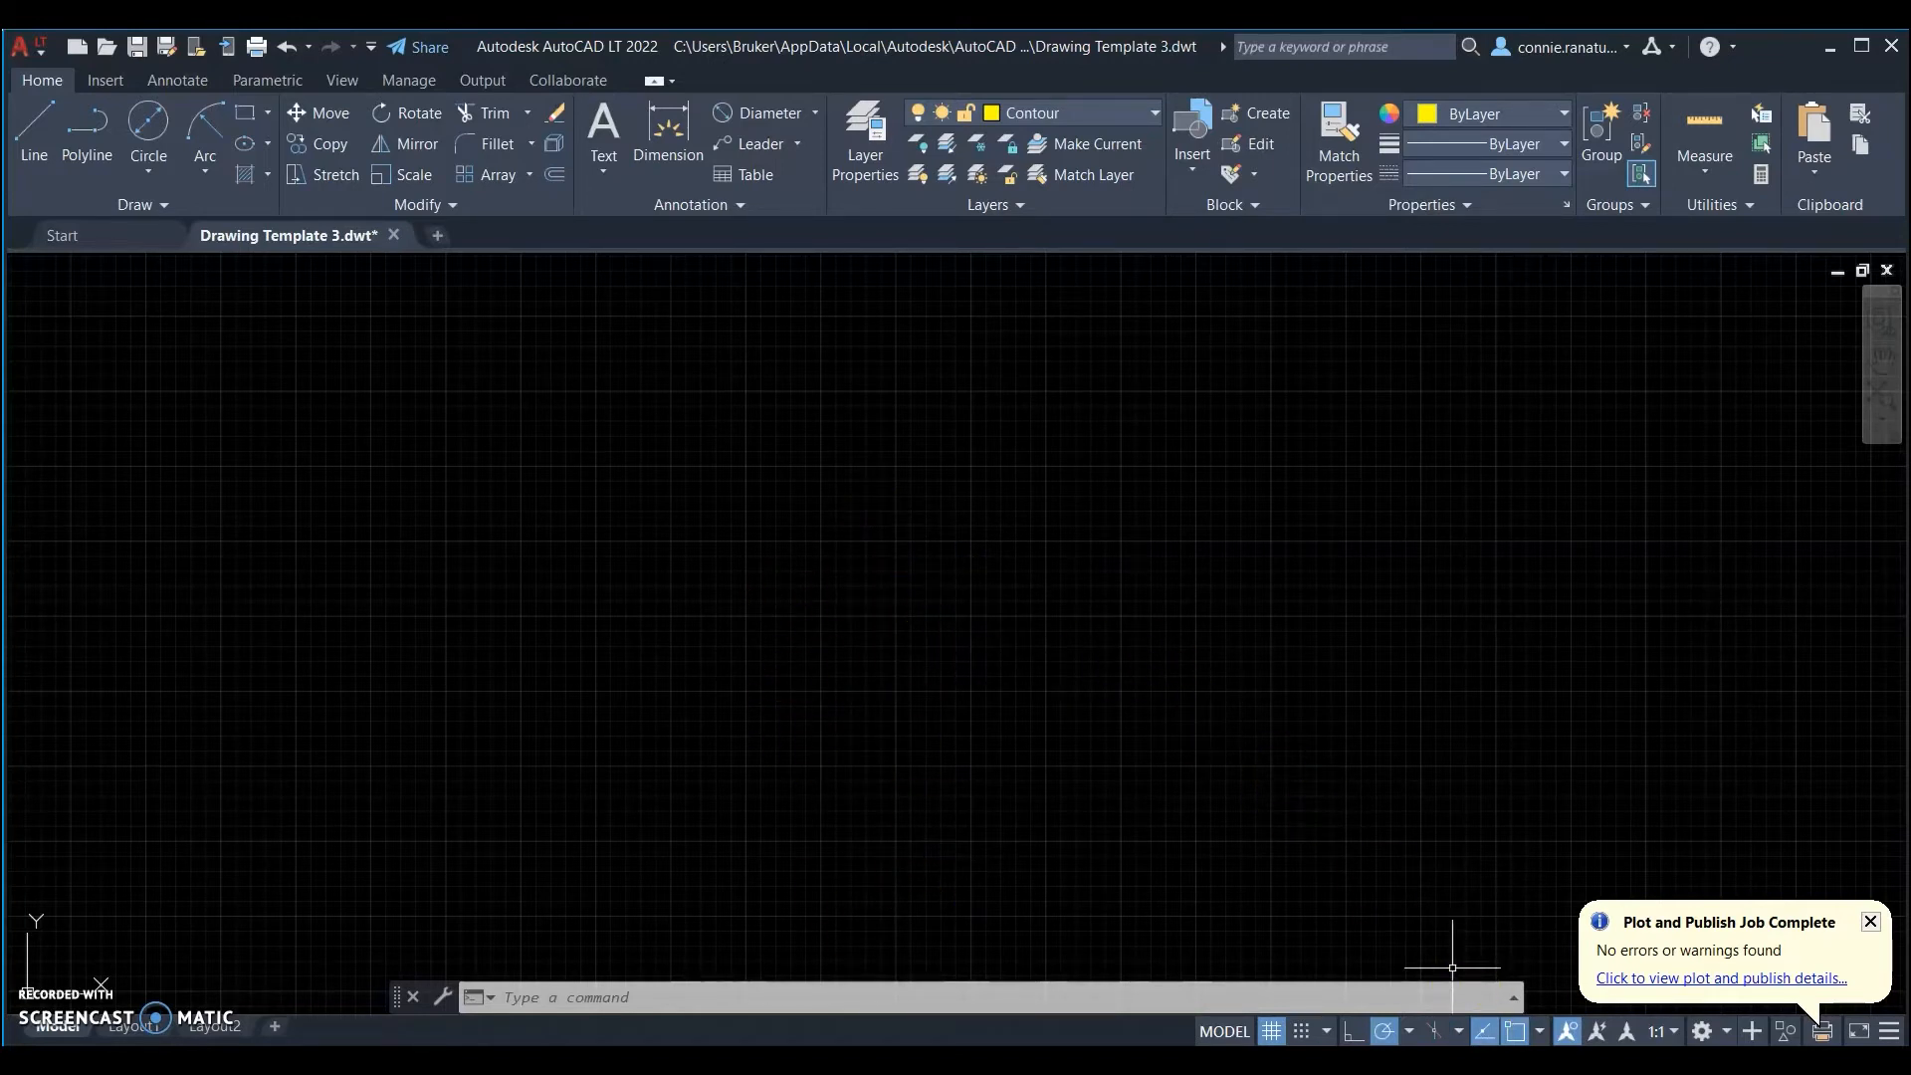
- Switch to Practice 1.pdf in Adobe Acrobat and examine the dimensioned views of the rectangles, circle and half circle
mouse_move(1503, 1059)
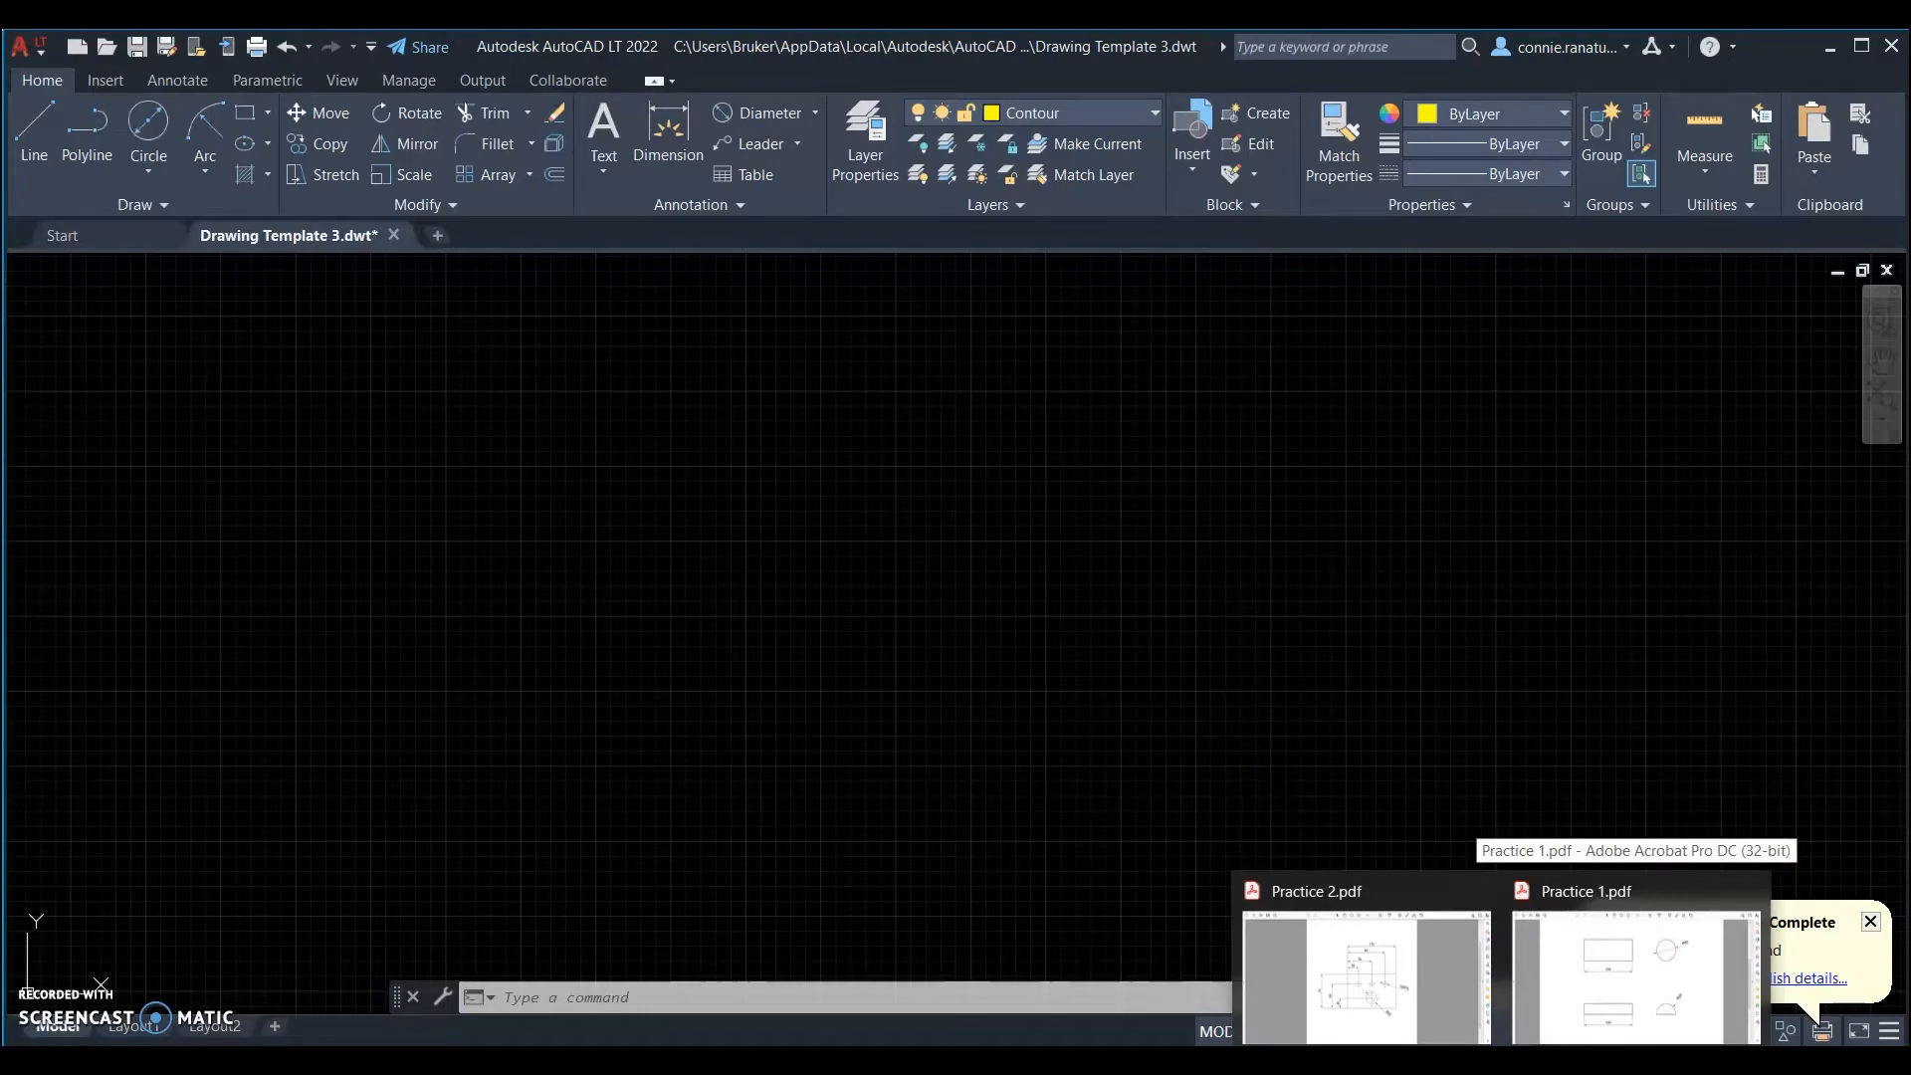
click(1583, 998)
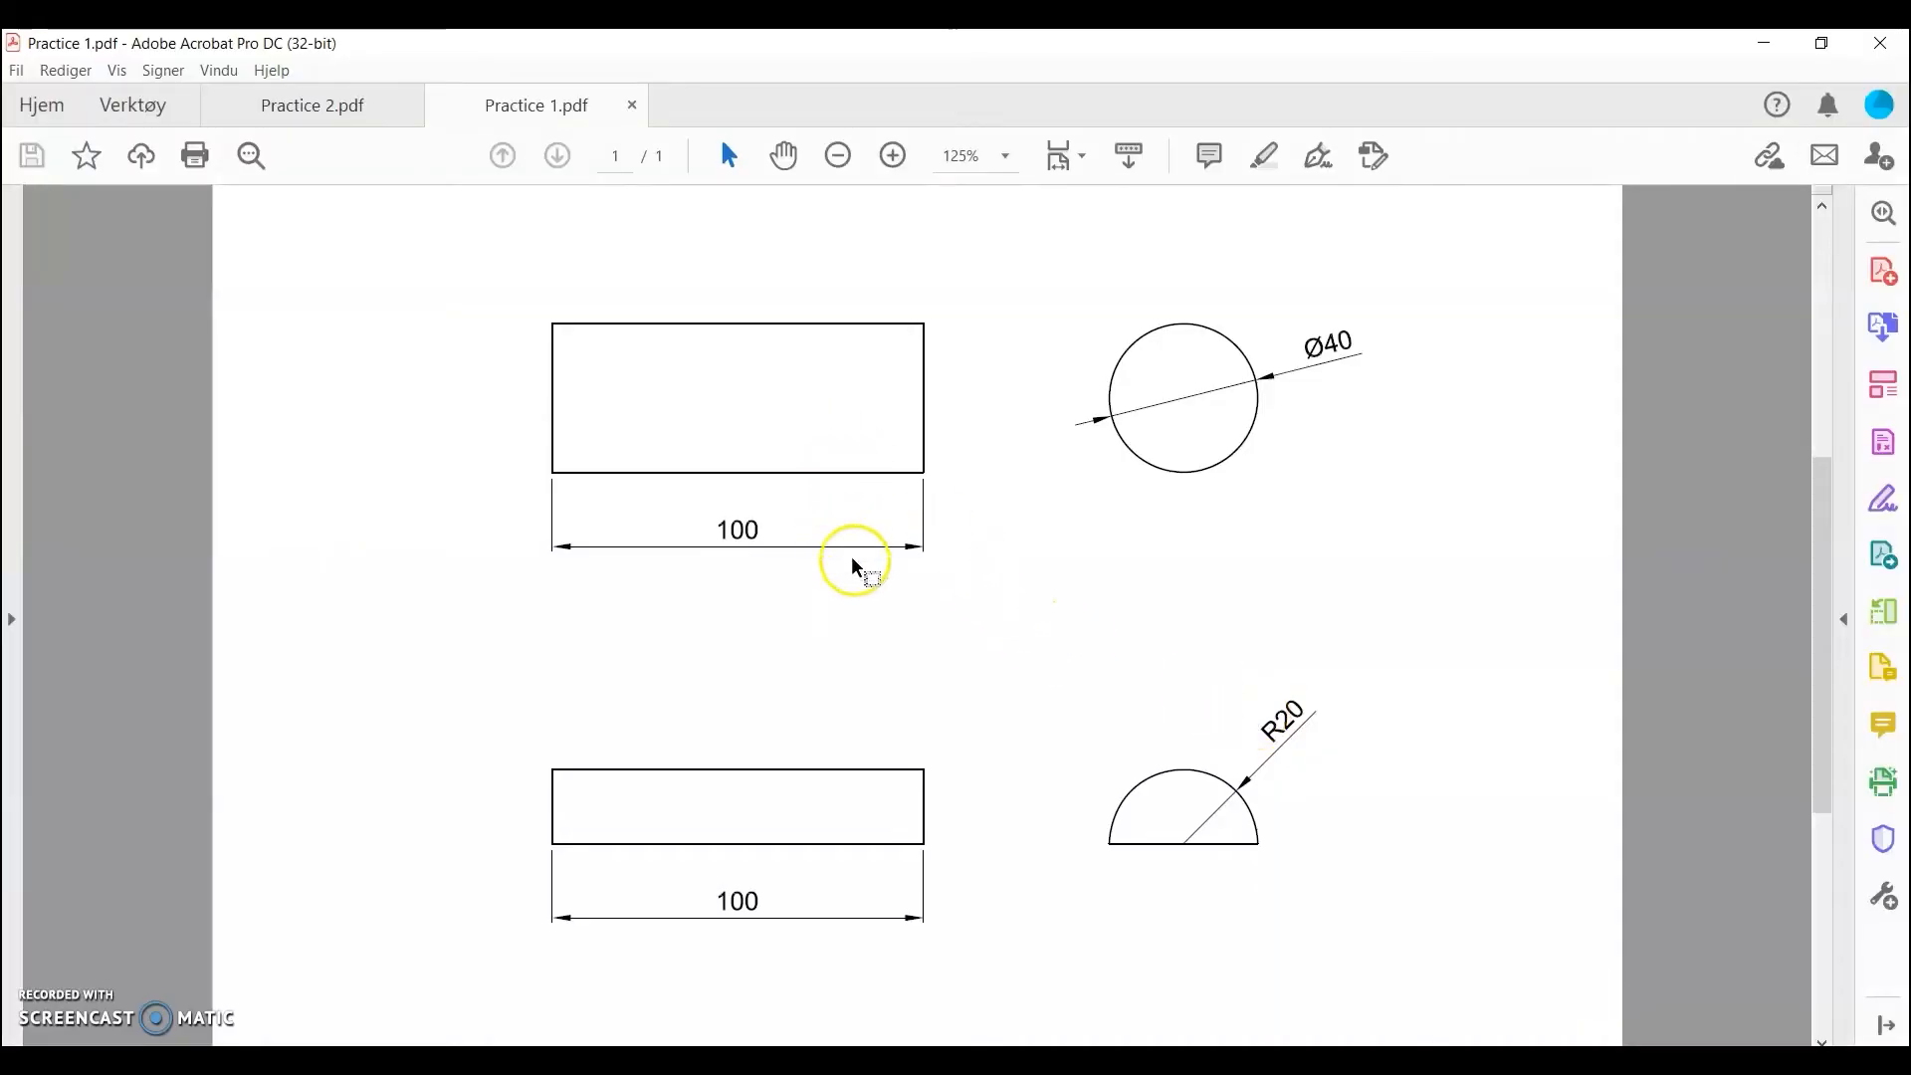
scroll(917, 309, up, 2)
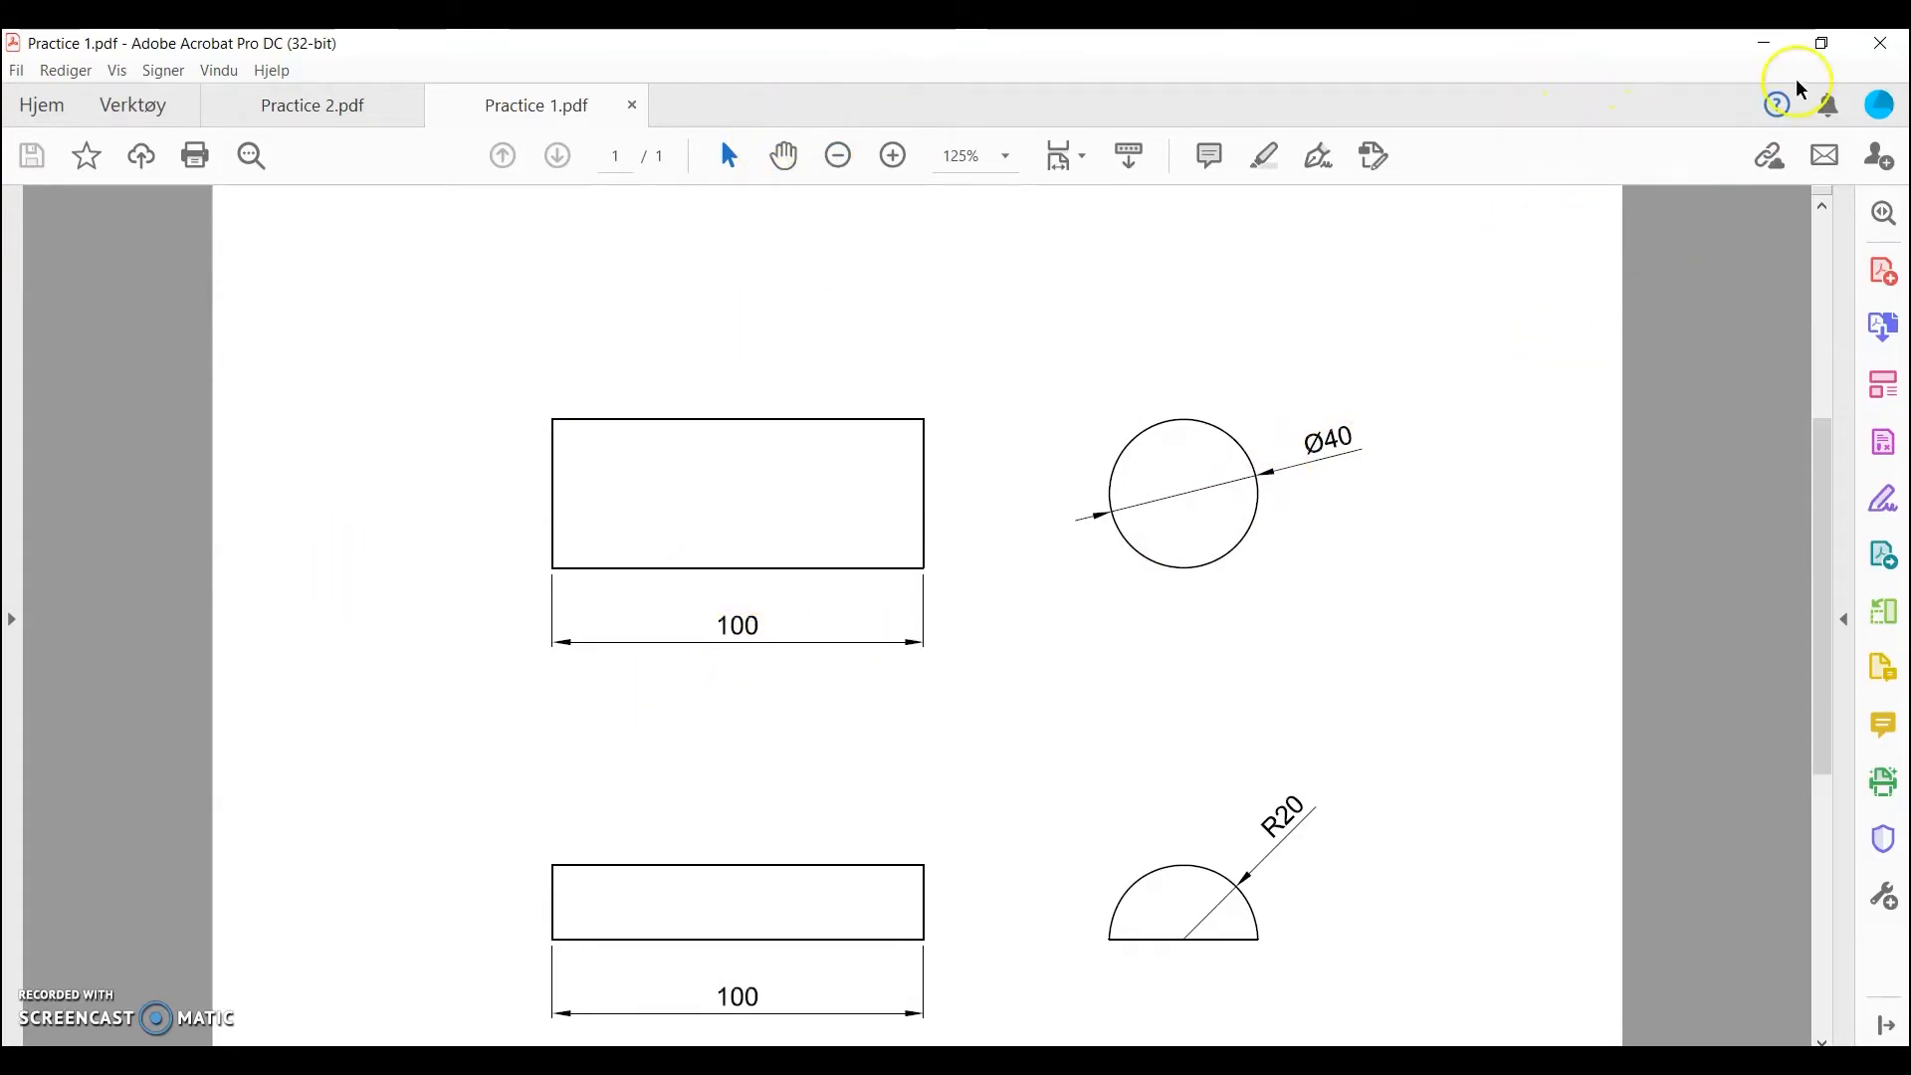
- Shrink the Practice 1.pdf window and place it over the upper-right part of the AutoCAD window, leaving most of the drawing area free
click(1822, 43)
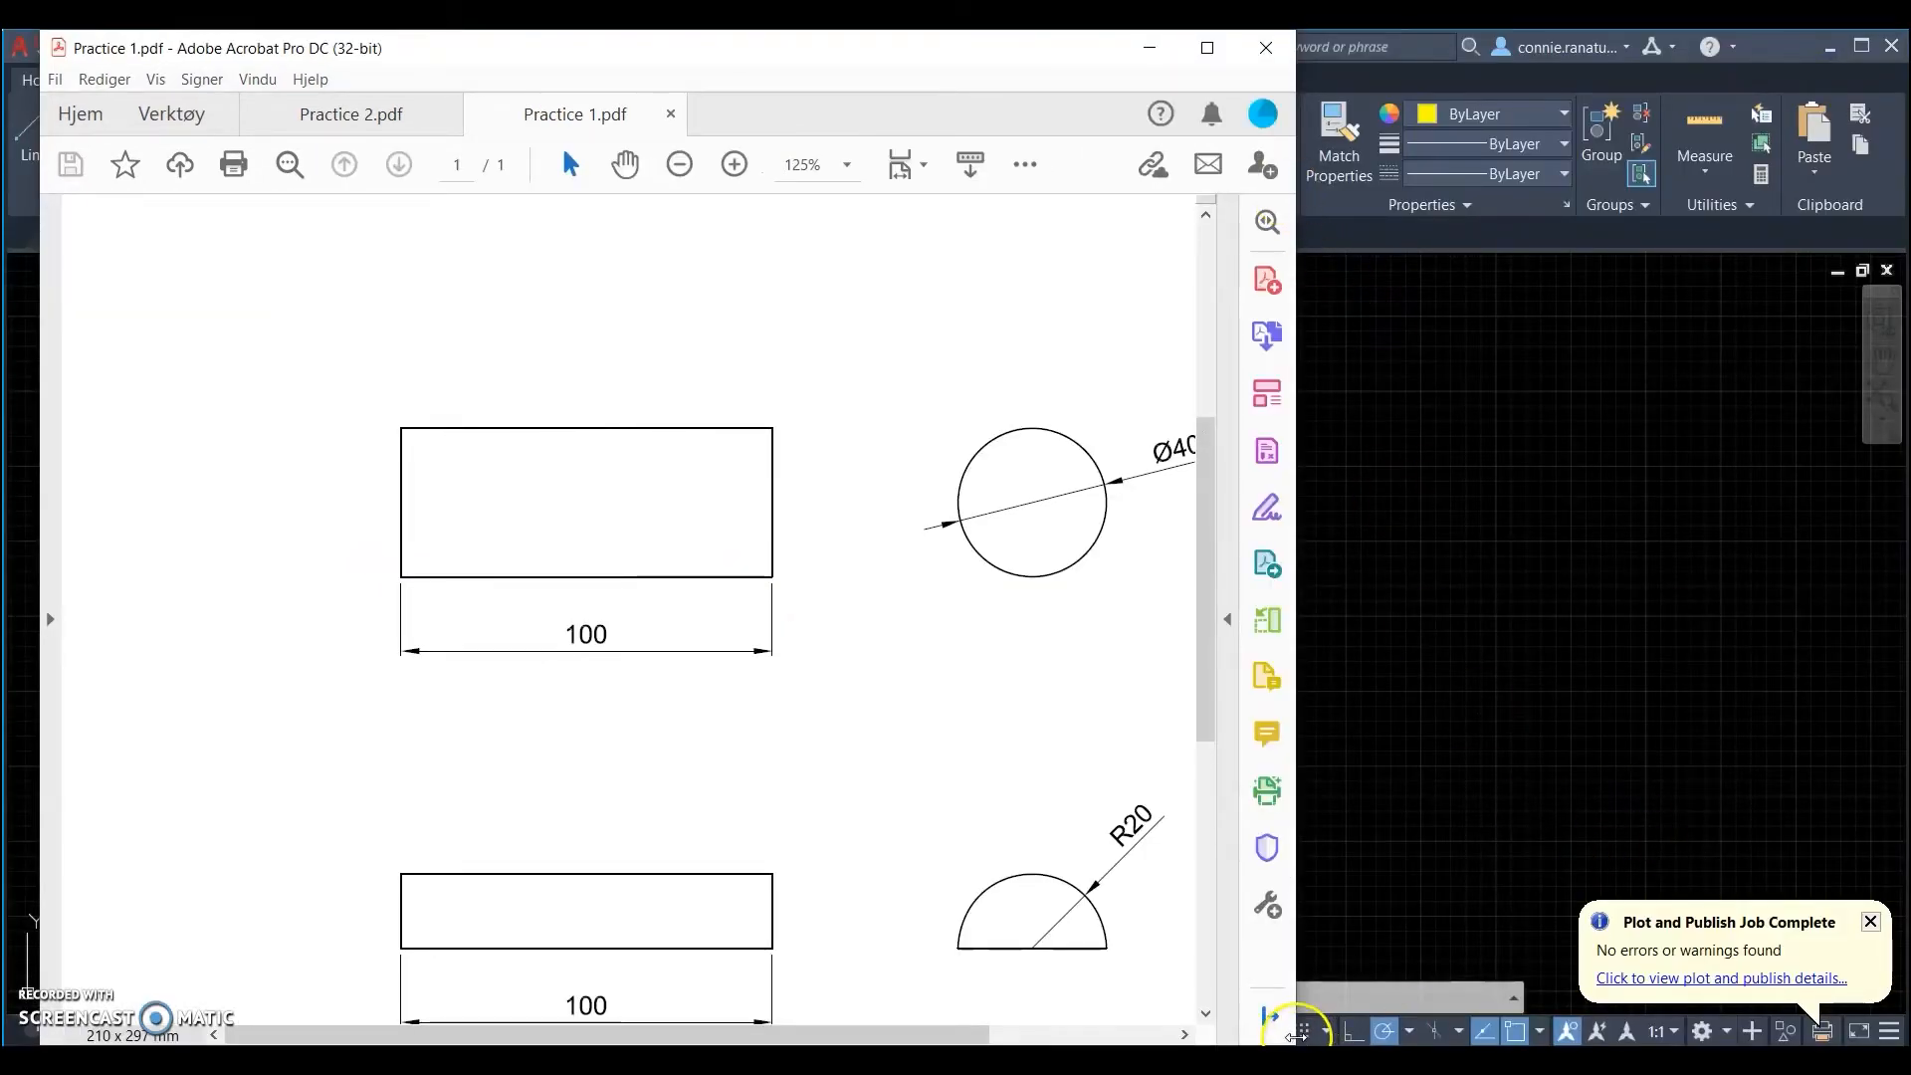
drag(1240, 961, 1152, 801)
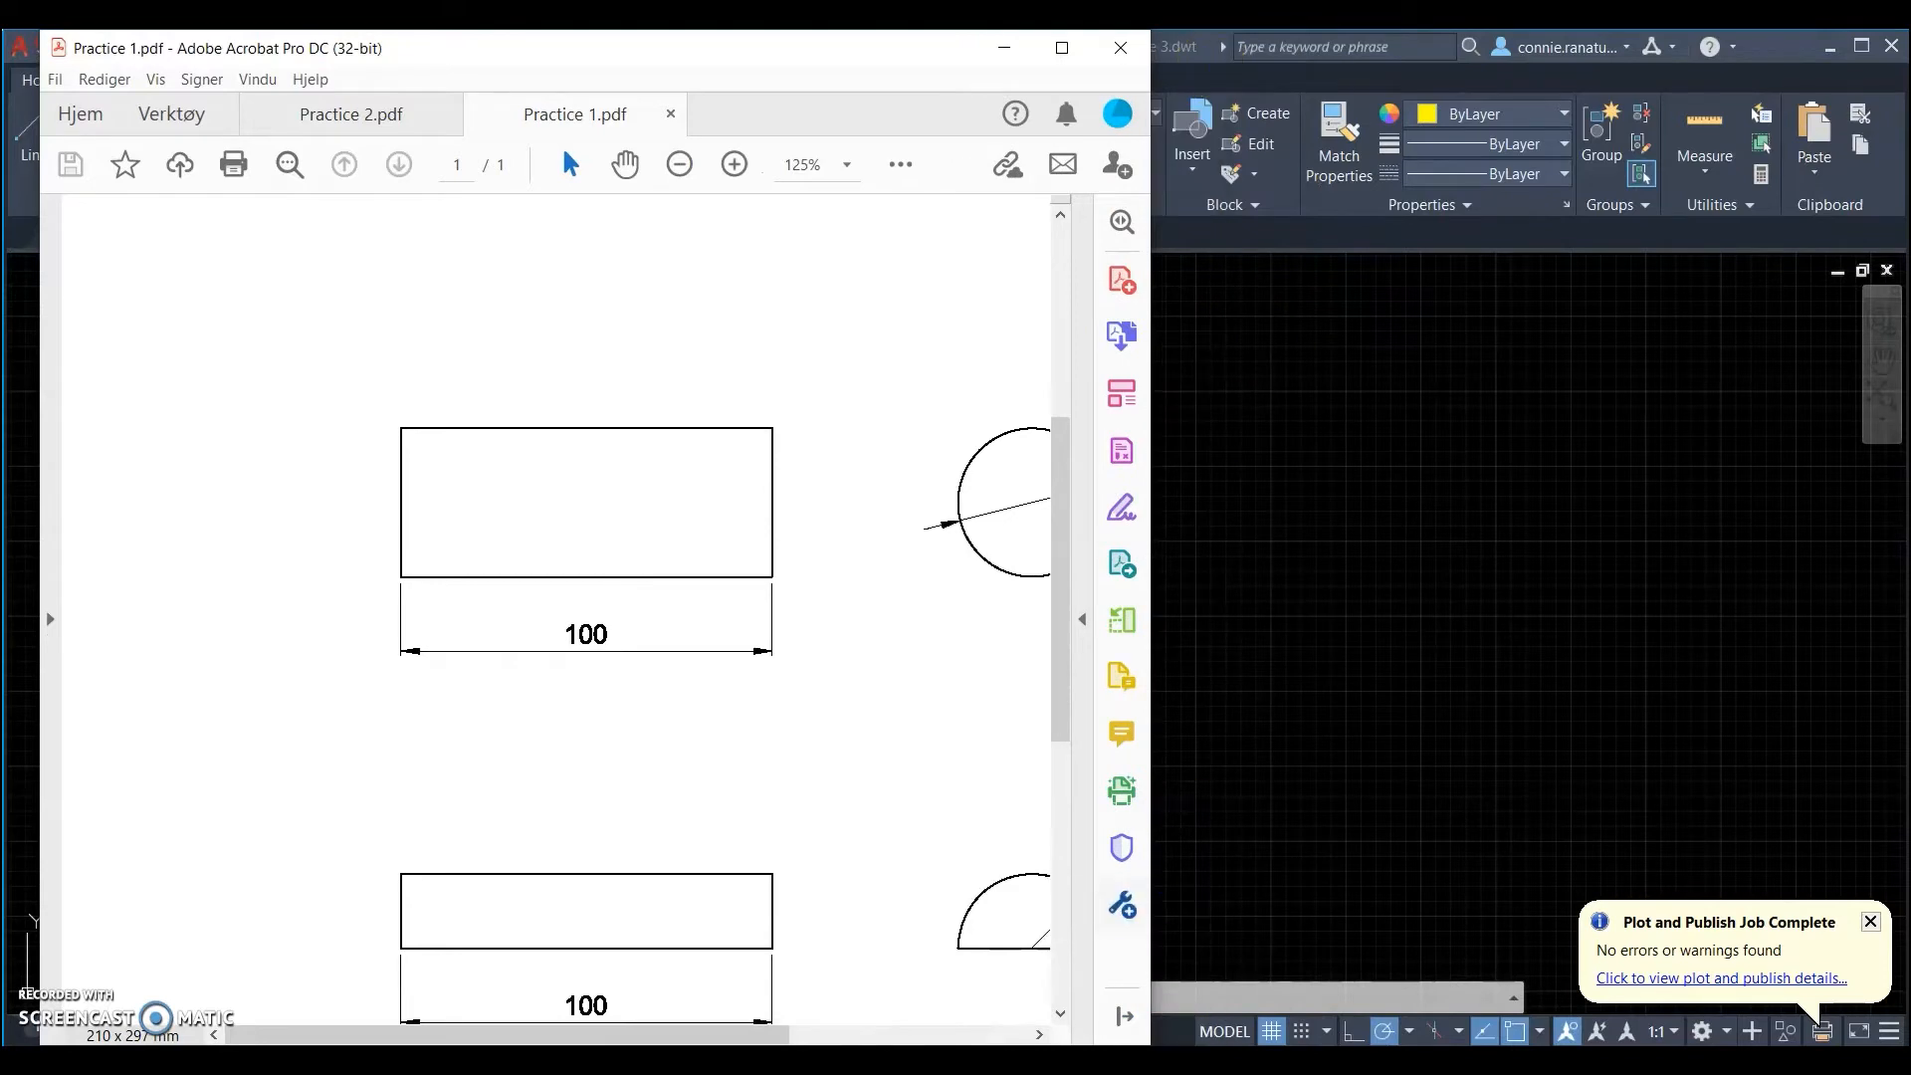
drag(934, 72, 916, 28)
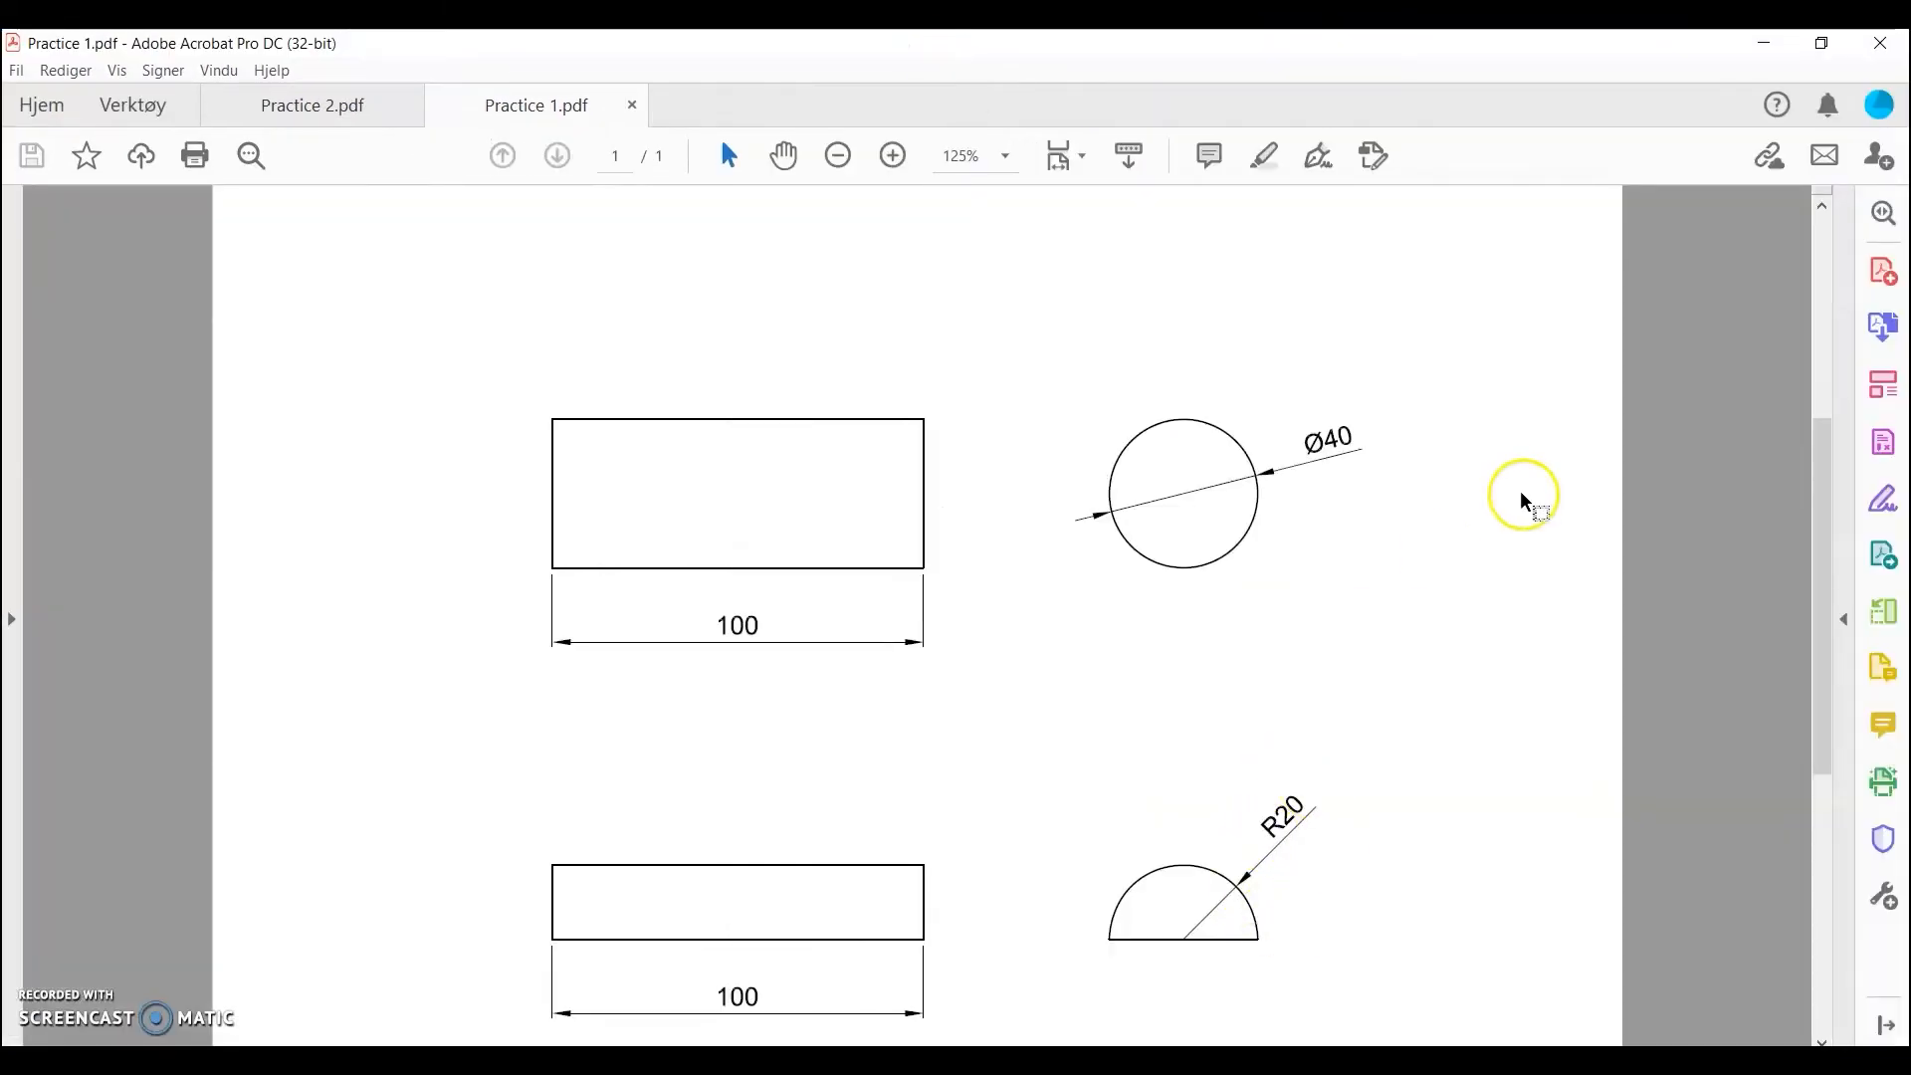
click(1822, 42)
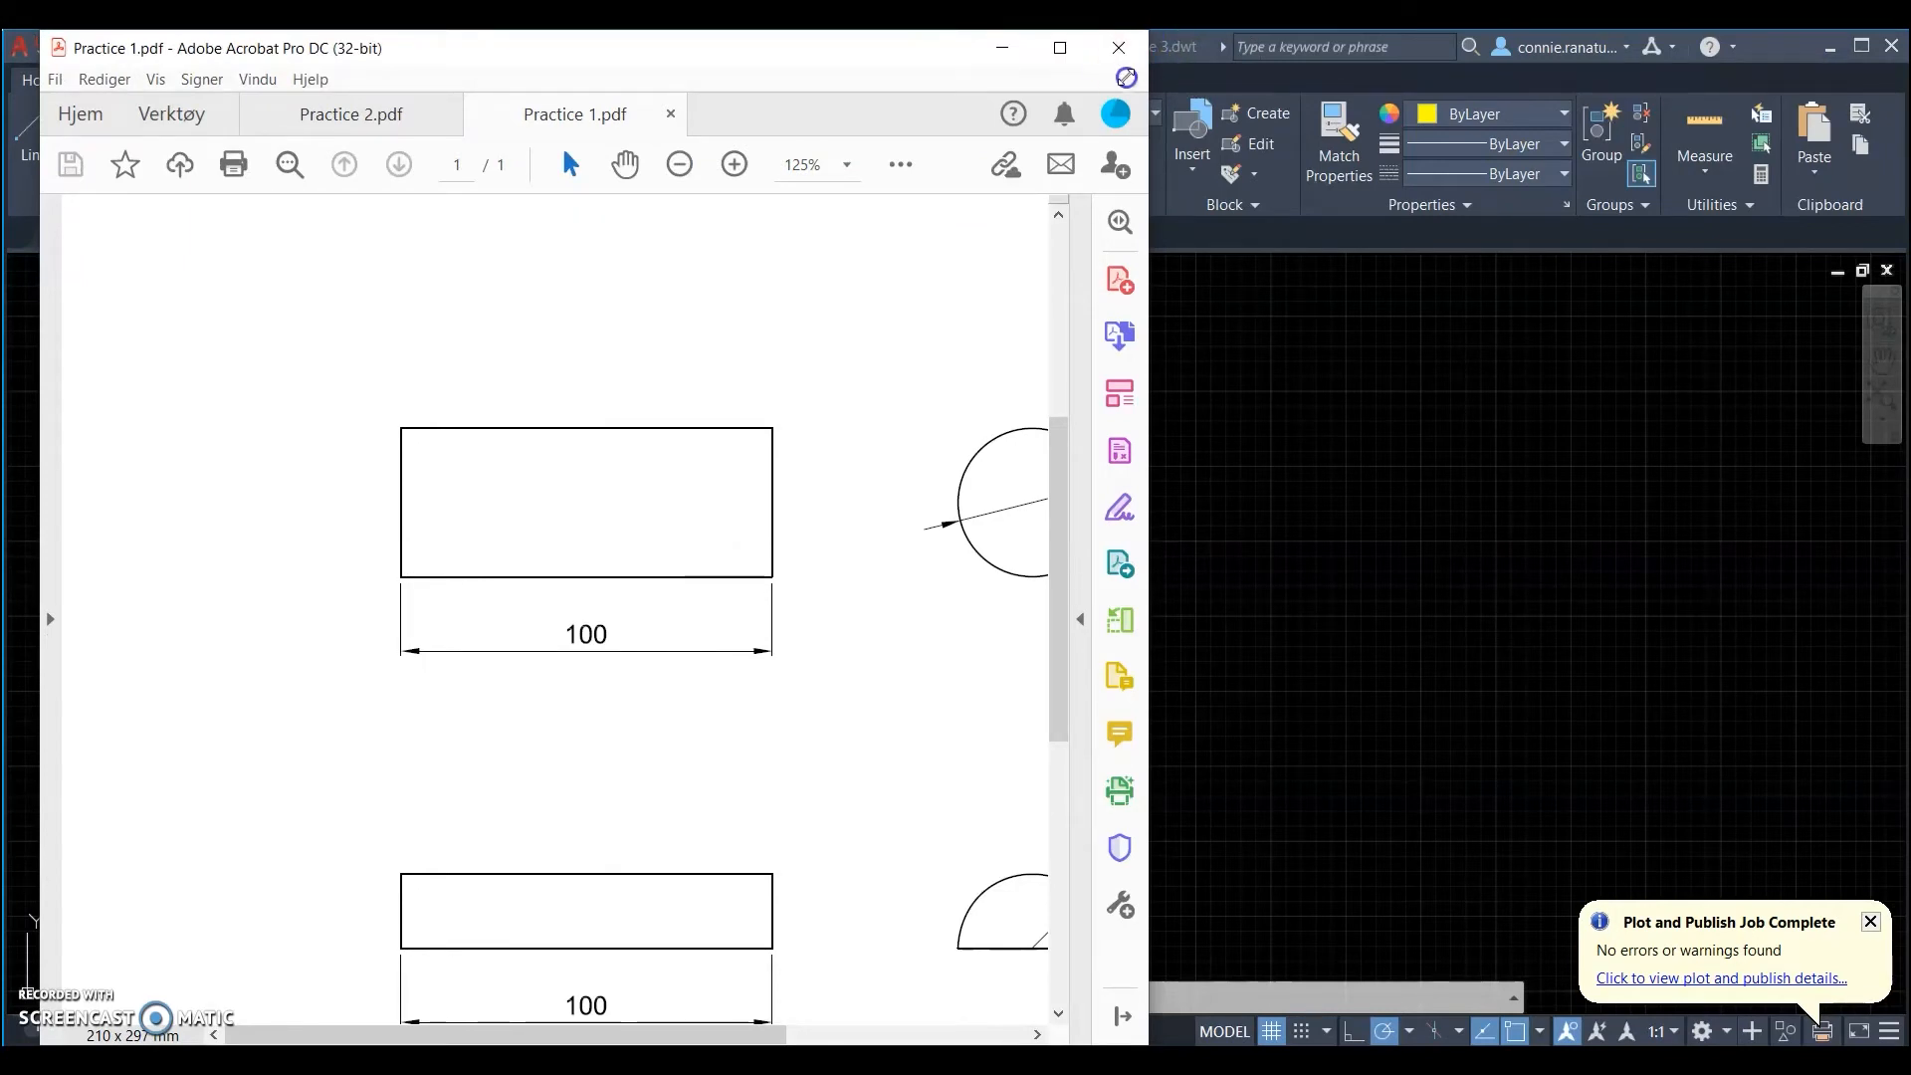
drag(1126, 77, 944, 233)
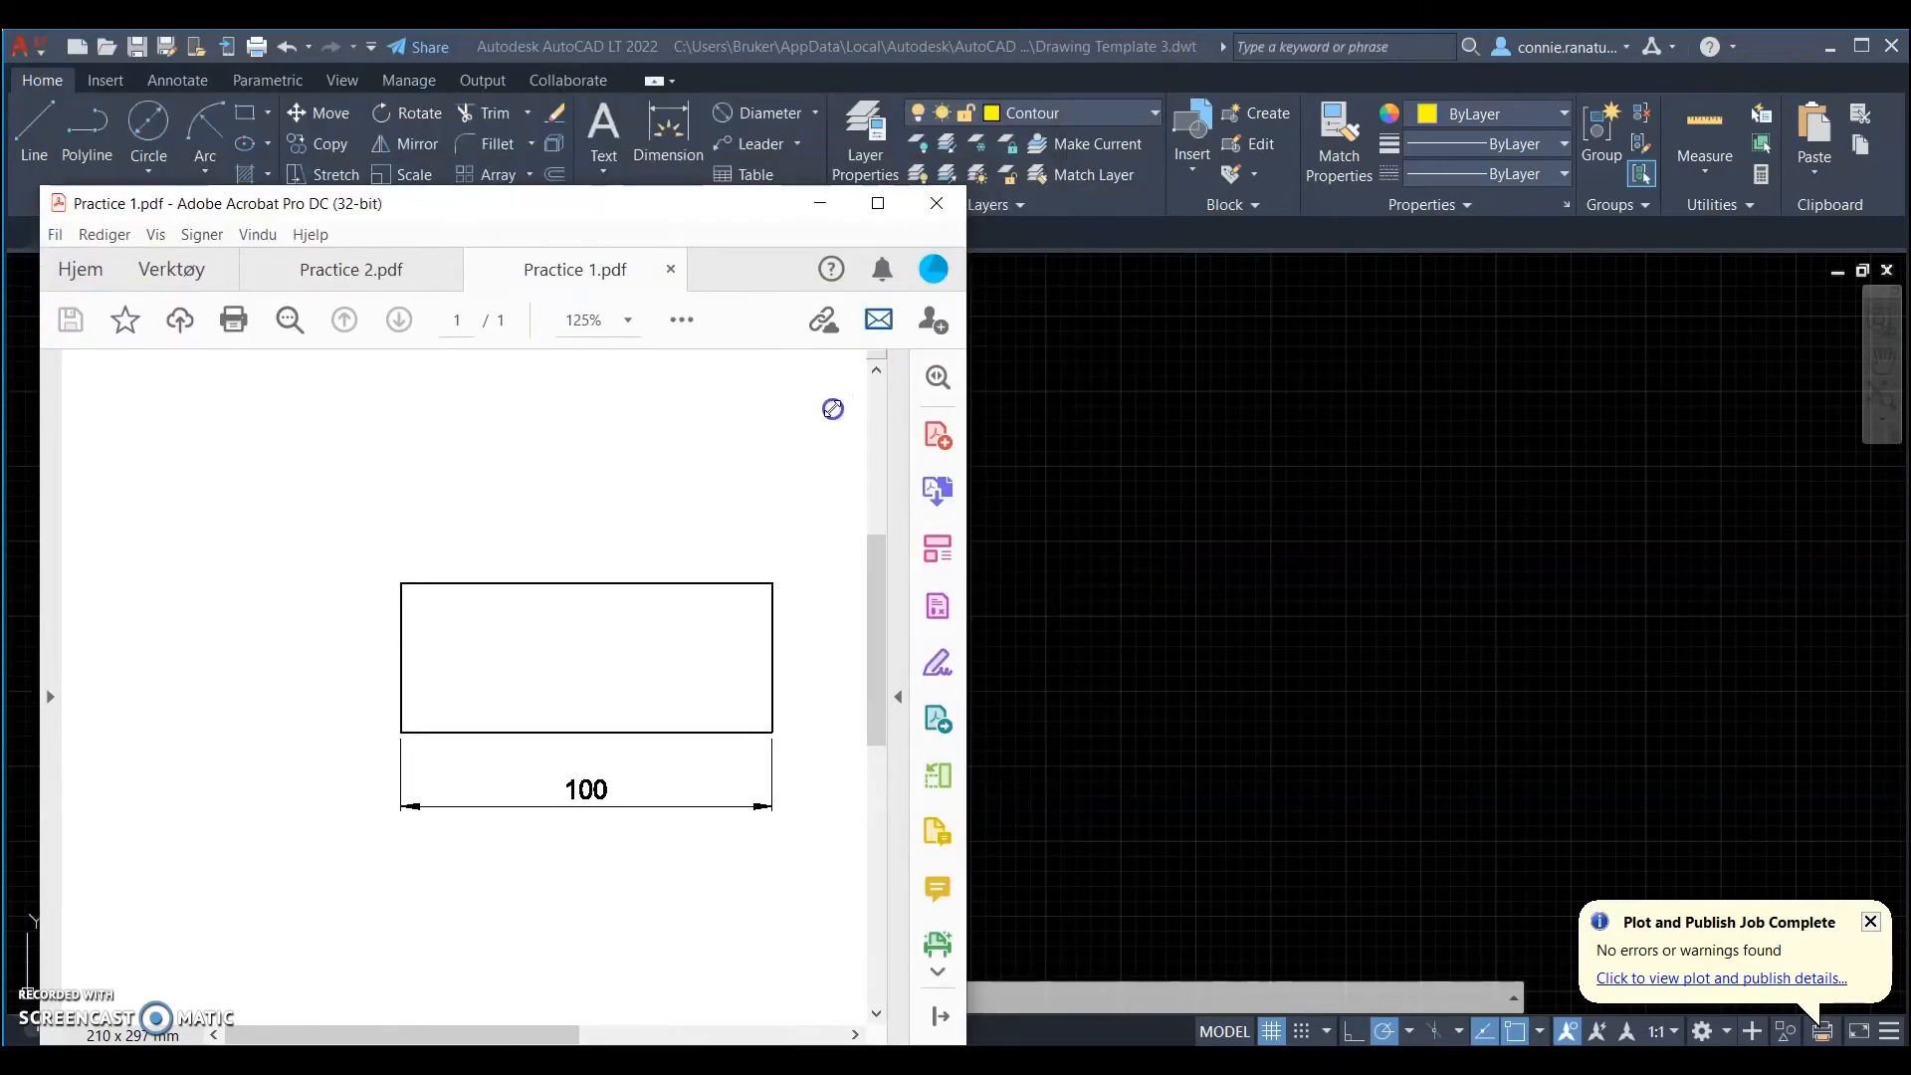
drag(834, 408, 820, 428)
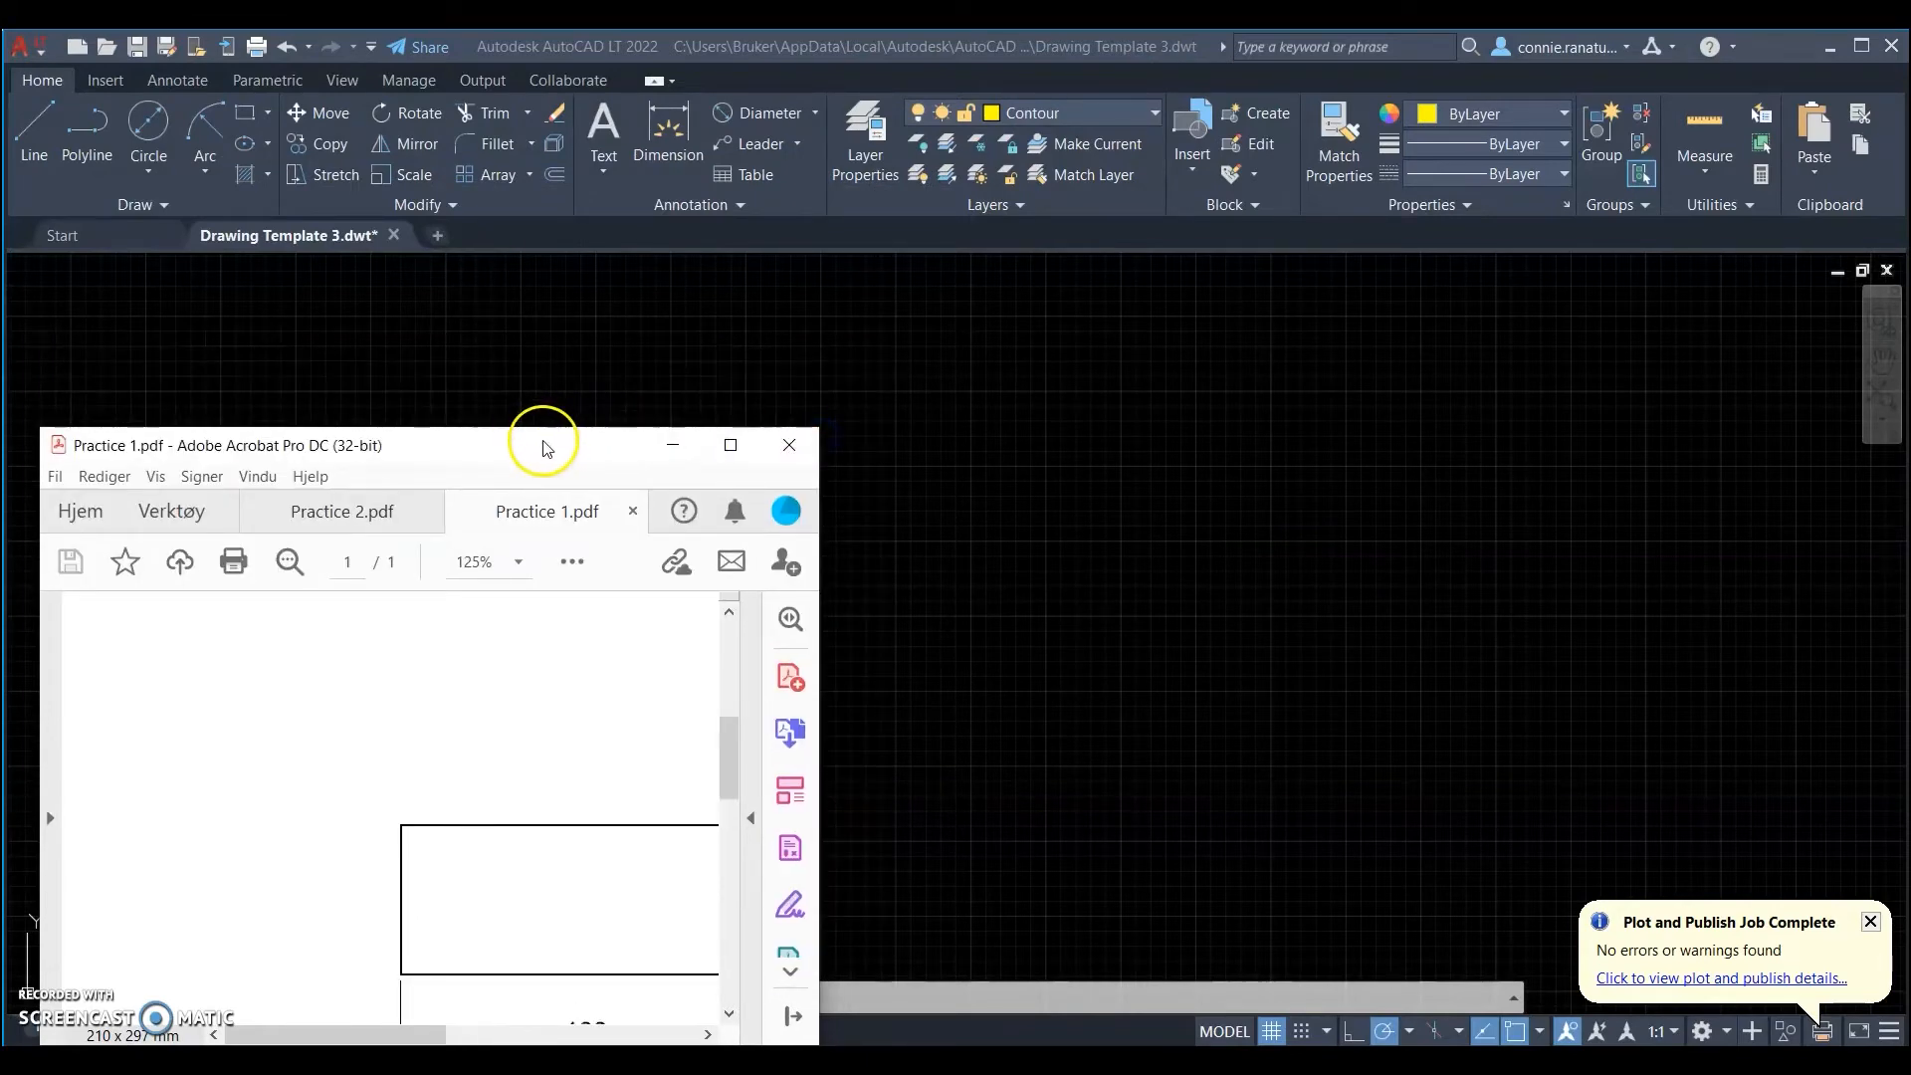
drag(546, 448, 1501, 64)
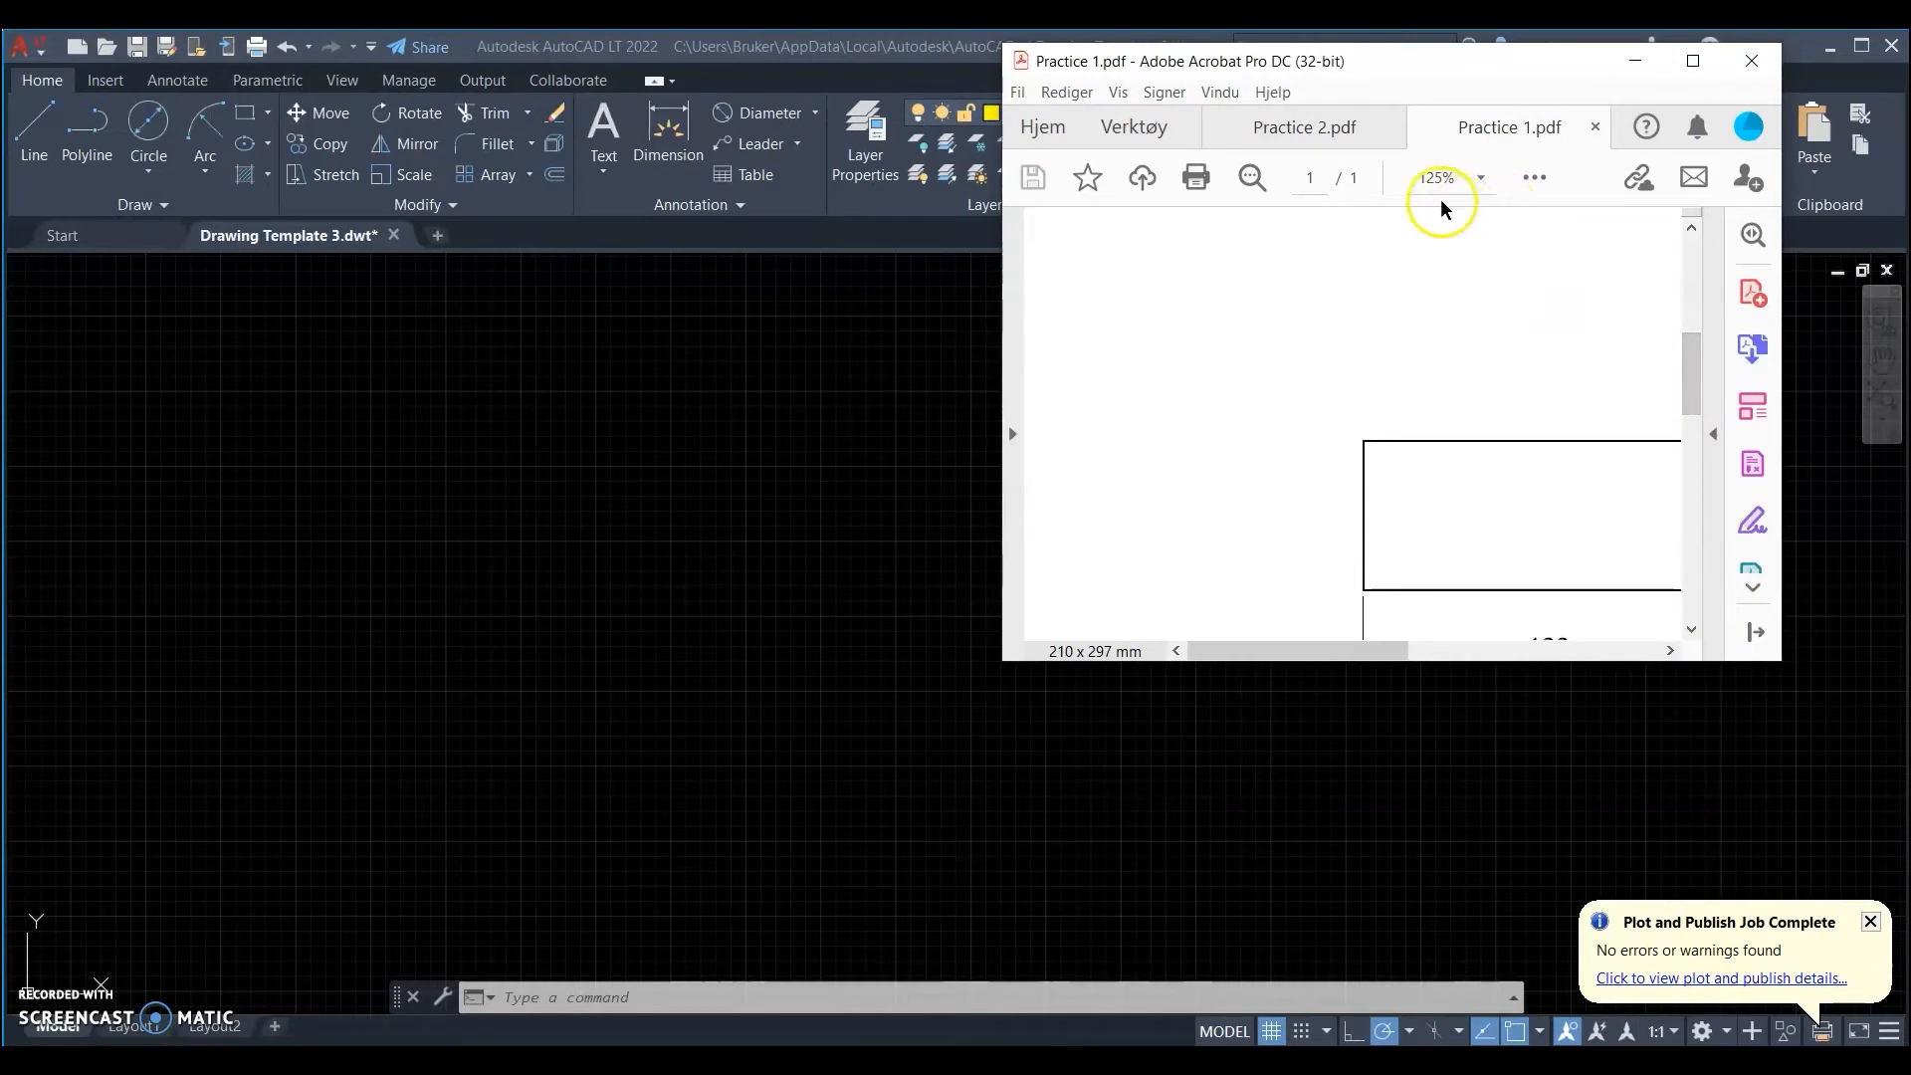
- Set the Practice 1.pdf zoom to 75% and bring its dimensioned views into the small window
click(1480, 178)
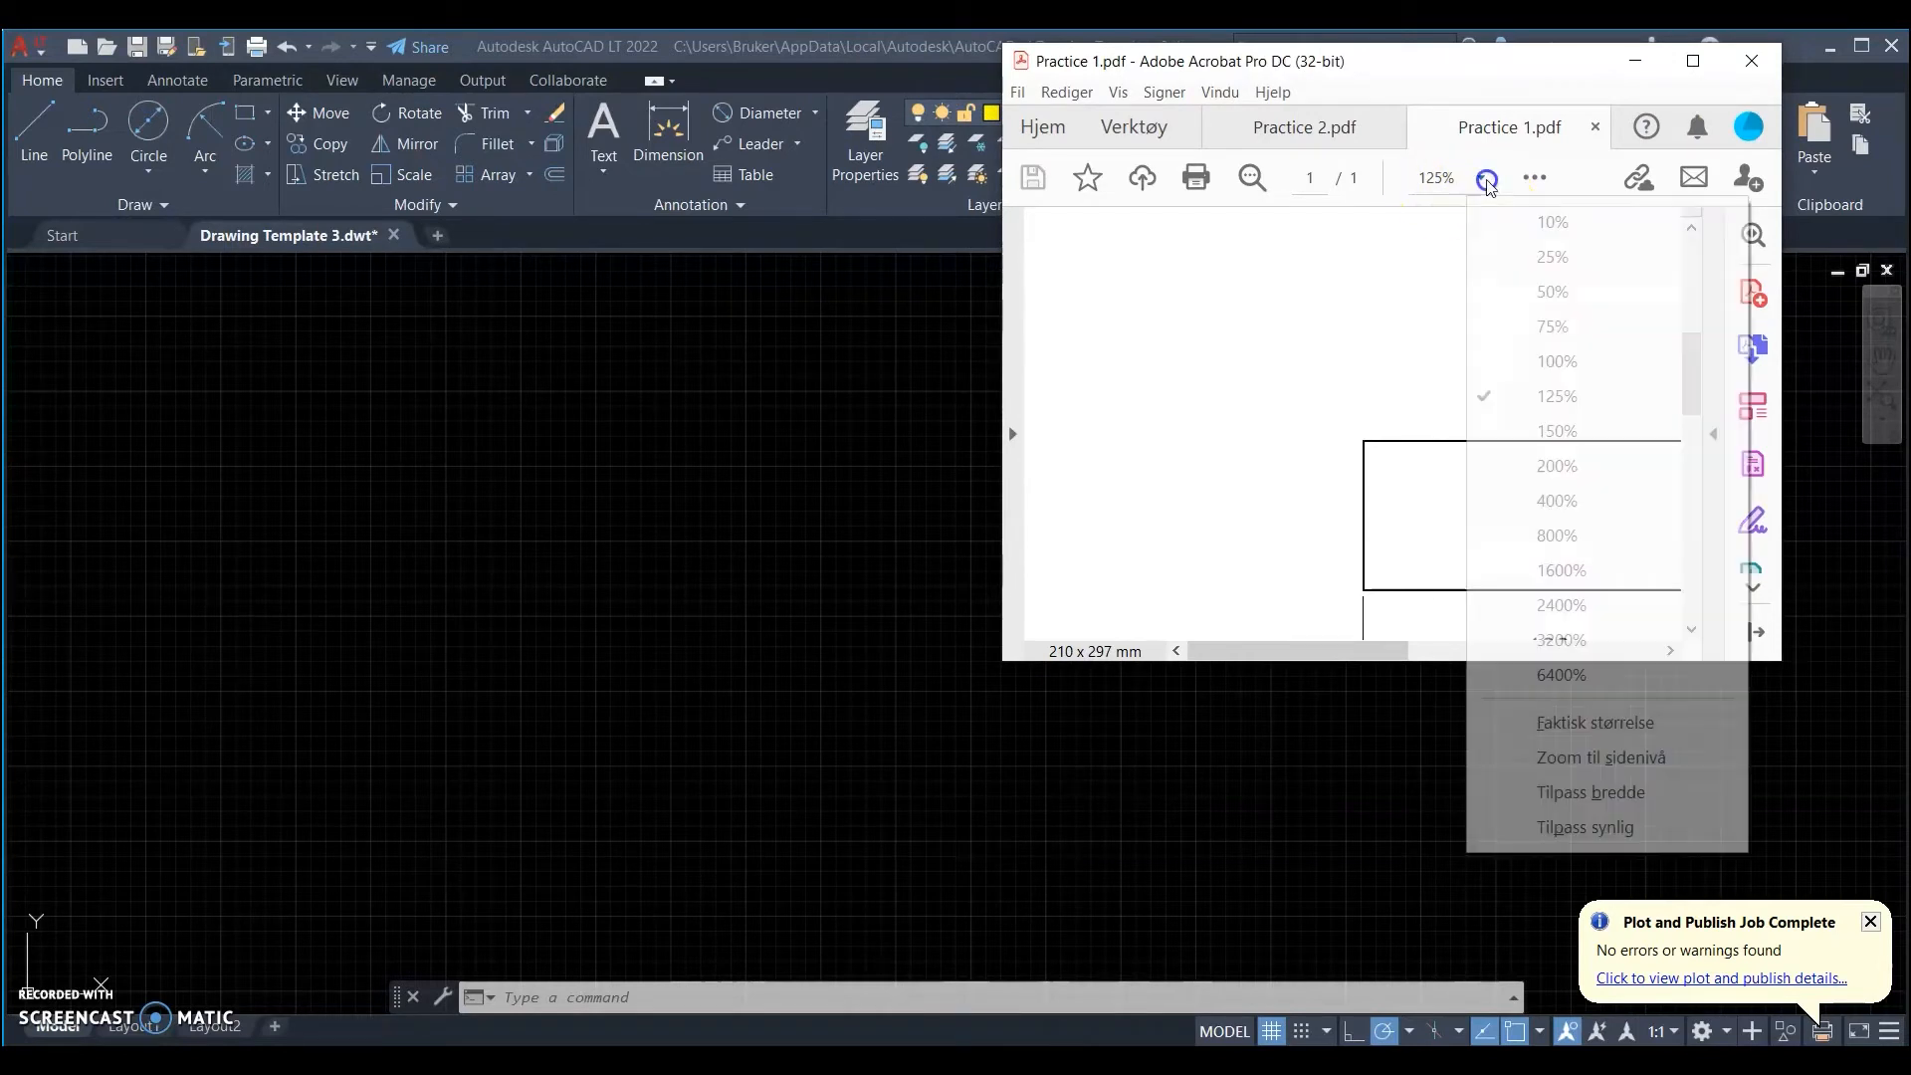
click(1554, 328)
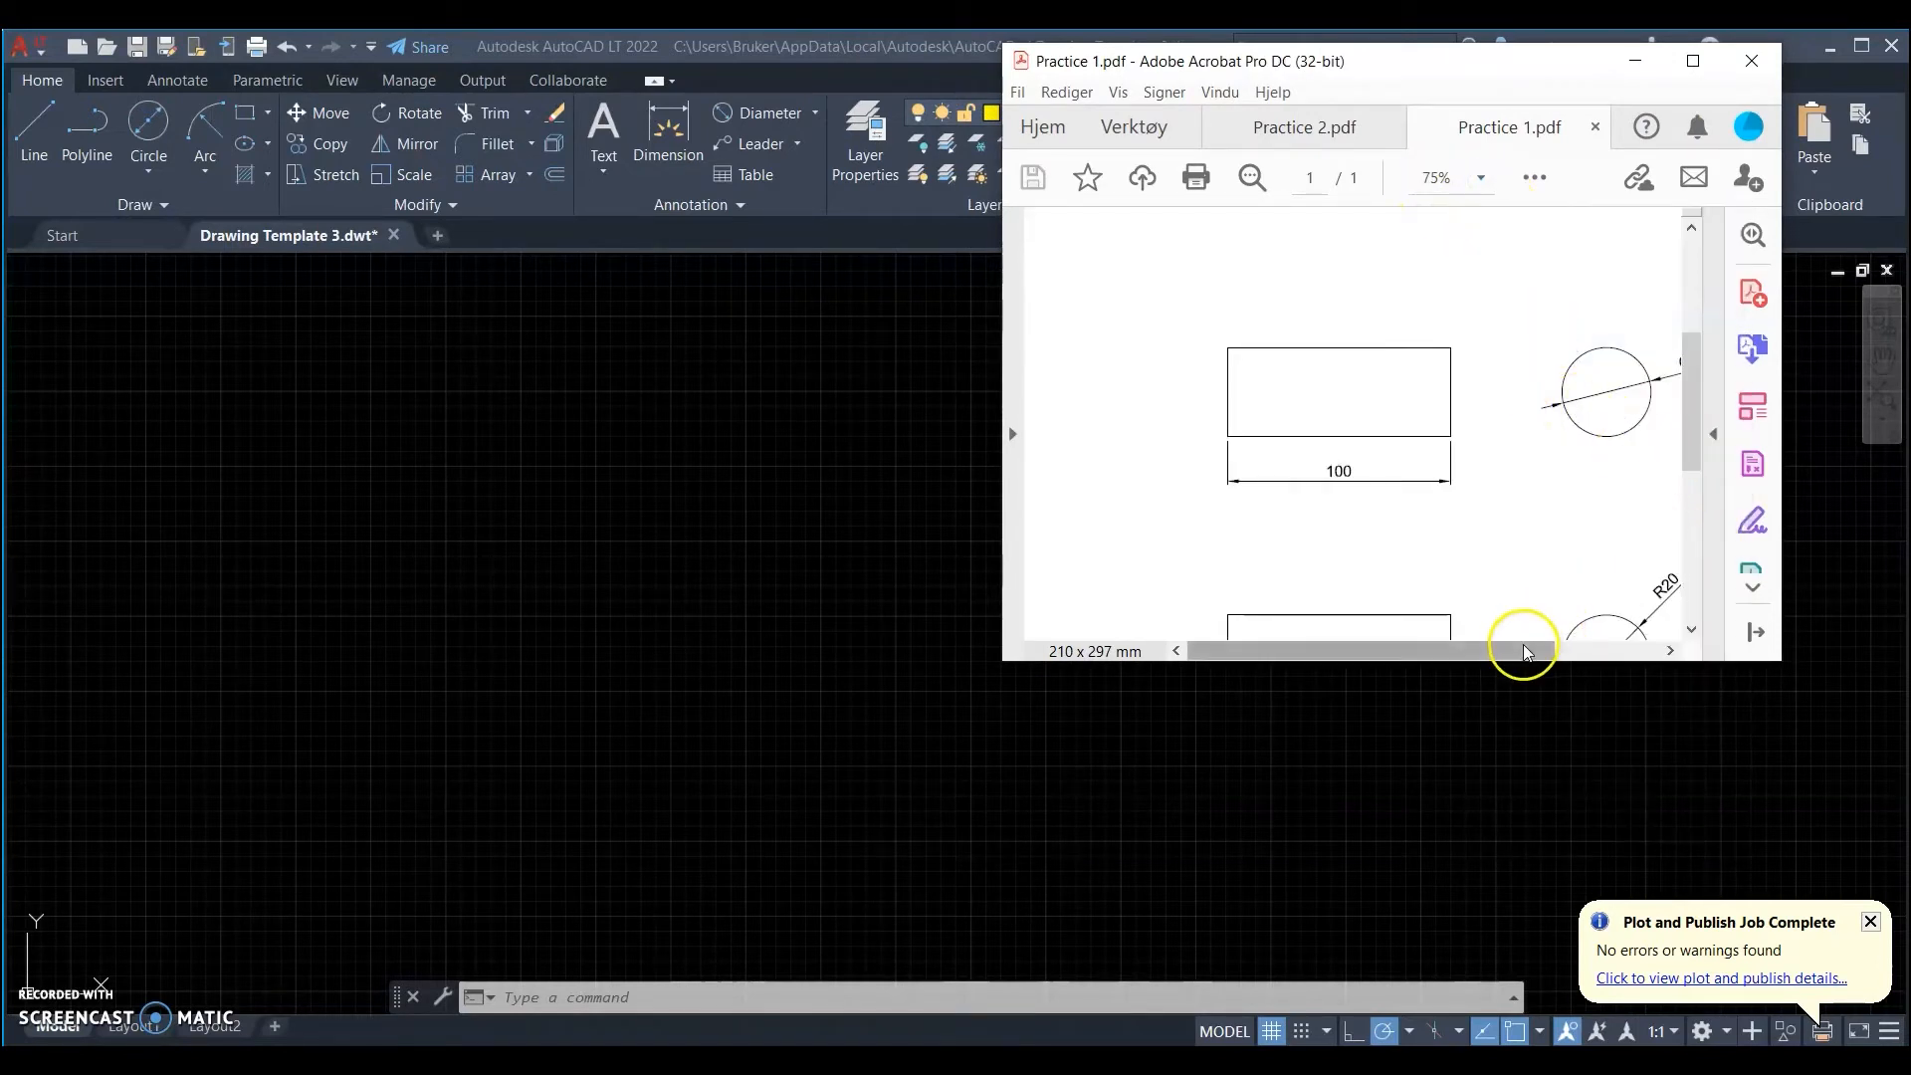
drag(1521, 649, 1597, 645)
drag(1689, 431, 1689, 412)
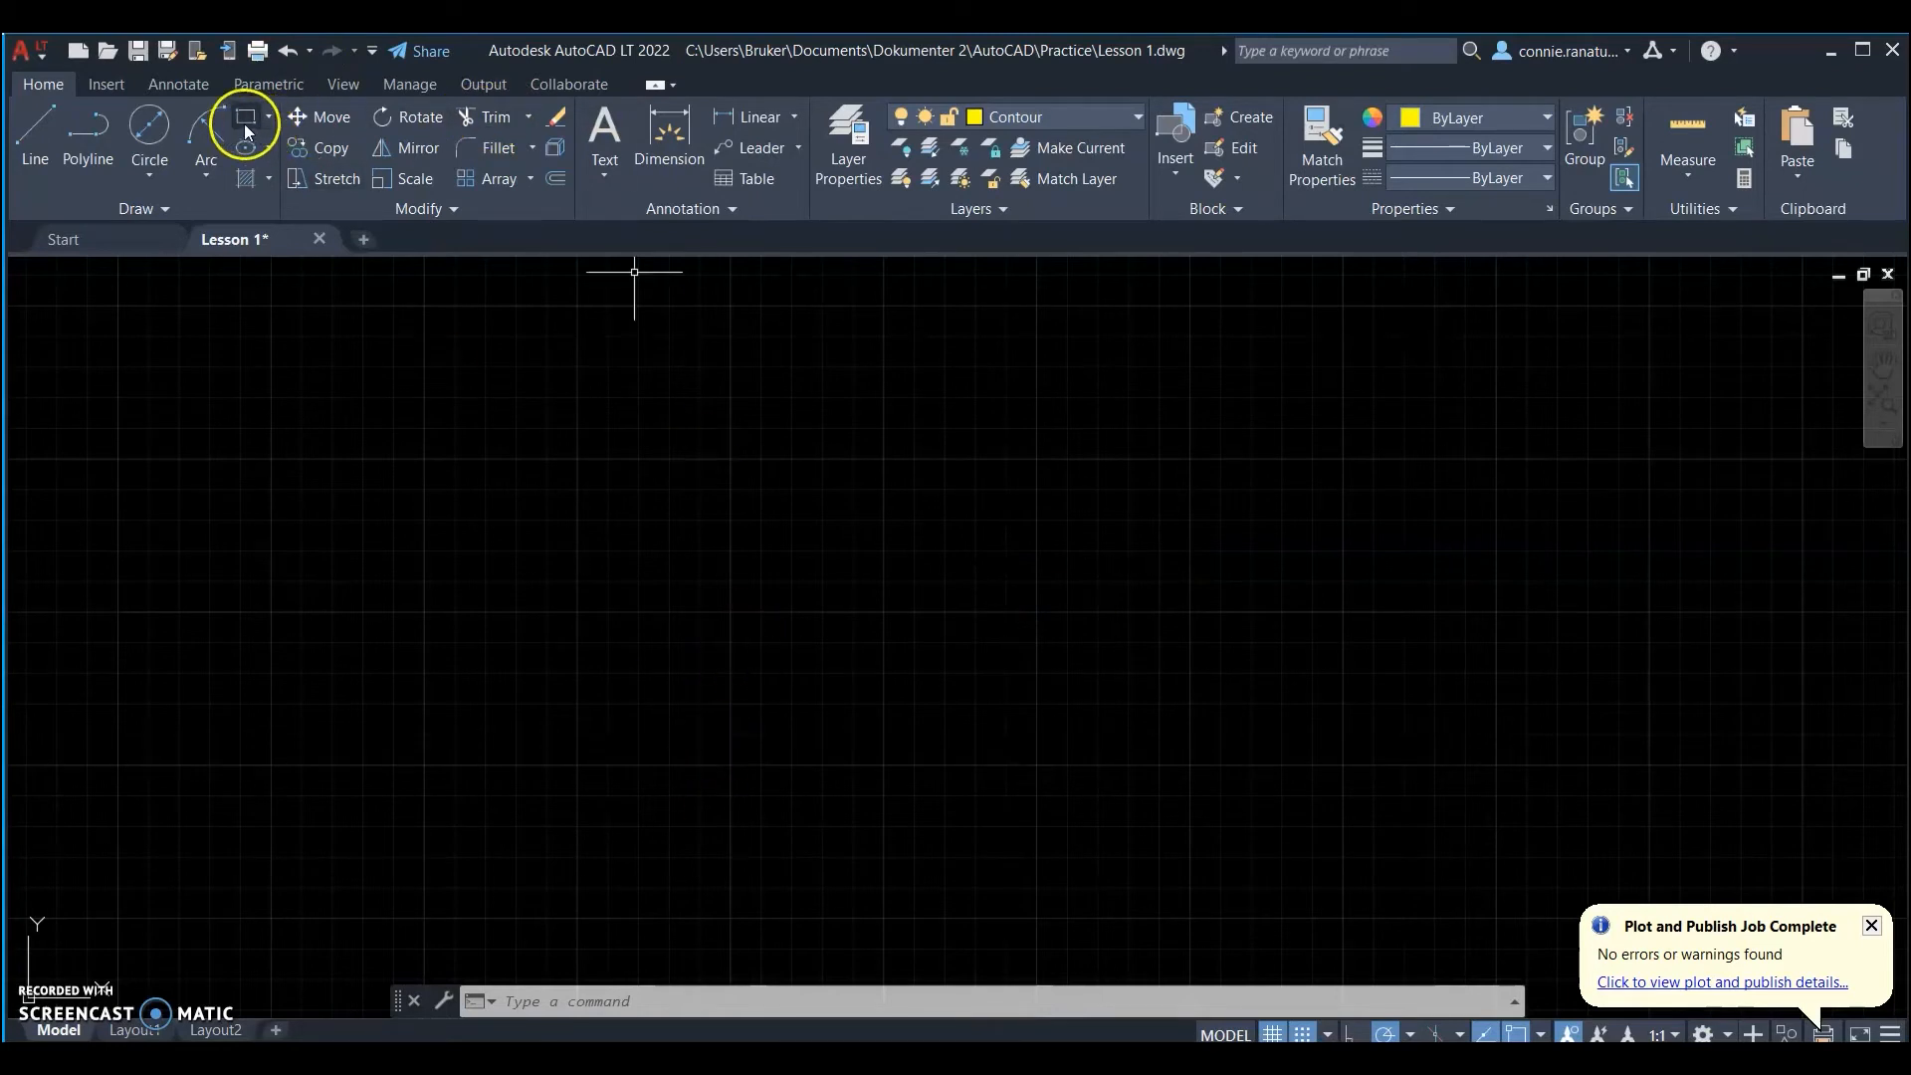
- Start the Rectangle command in the Lesson 1 drawing and switch the snap mode to Grid Snap
click(244, 123)
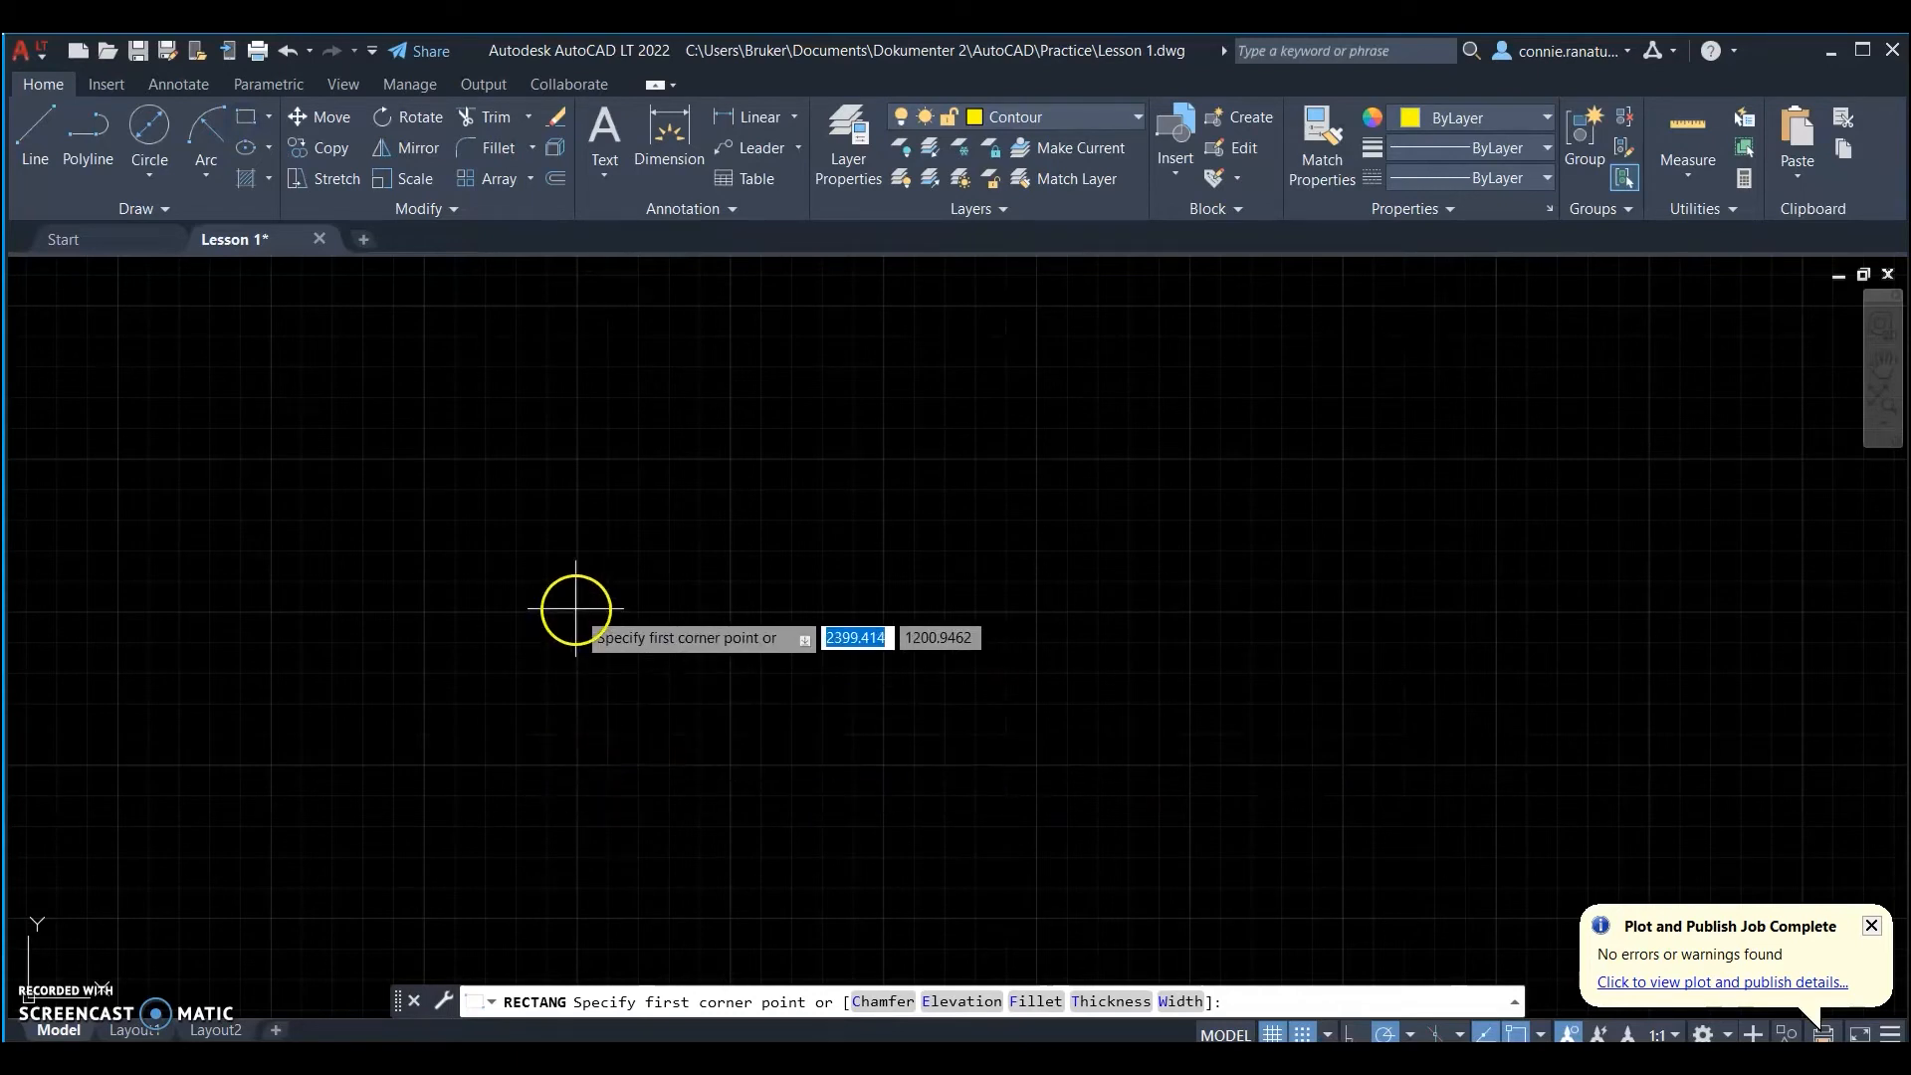
click(1328, 1035)
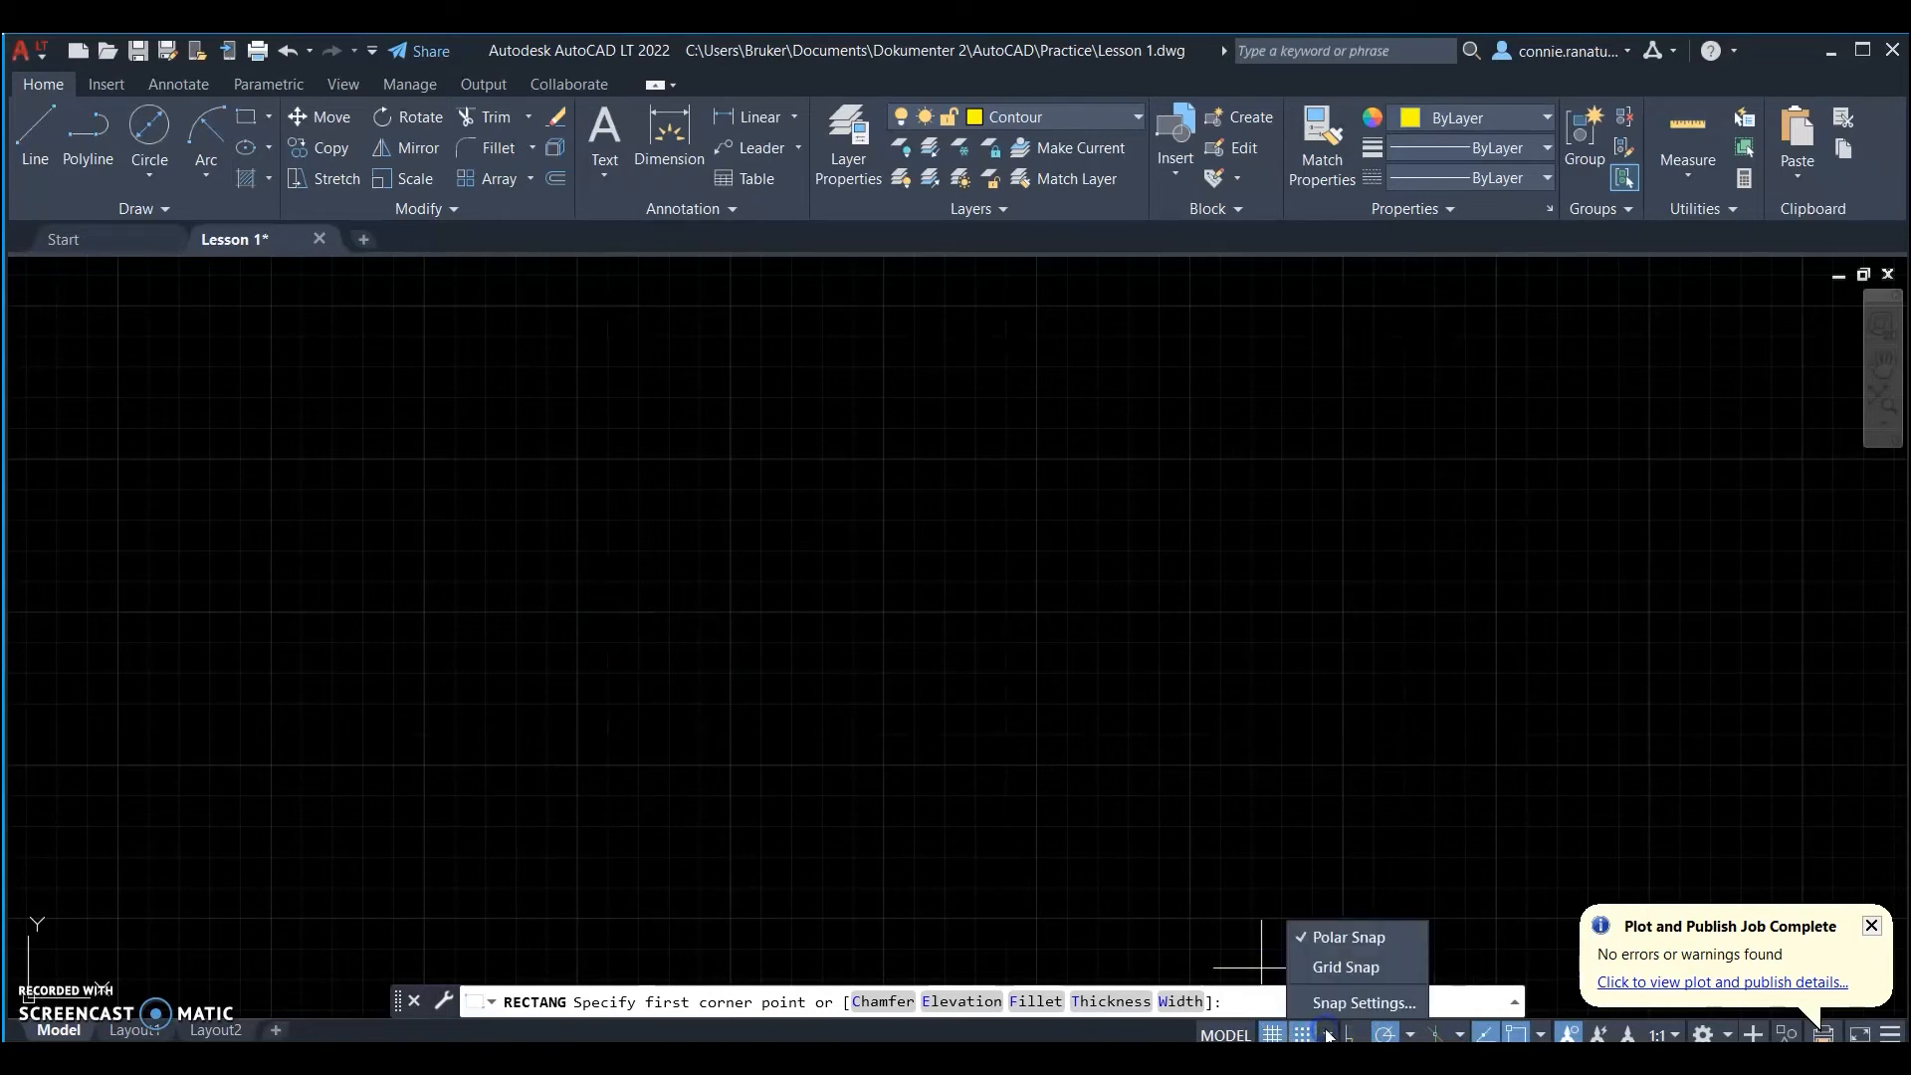
click(1346, 967)
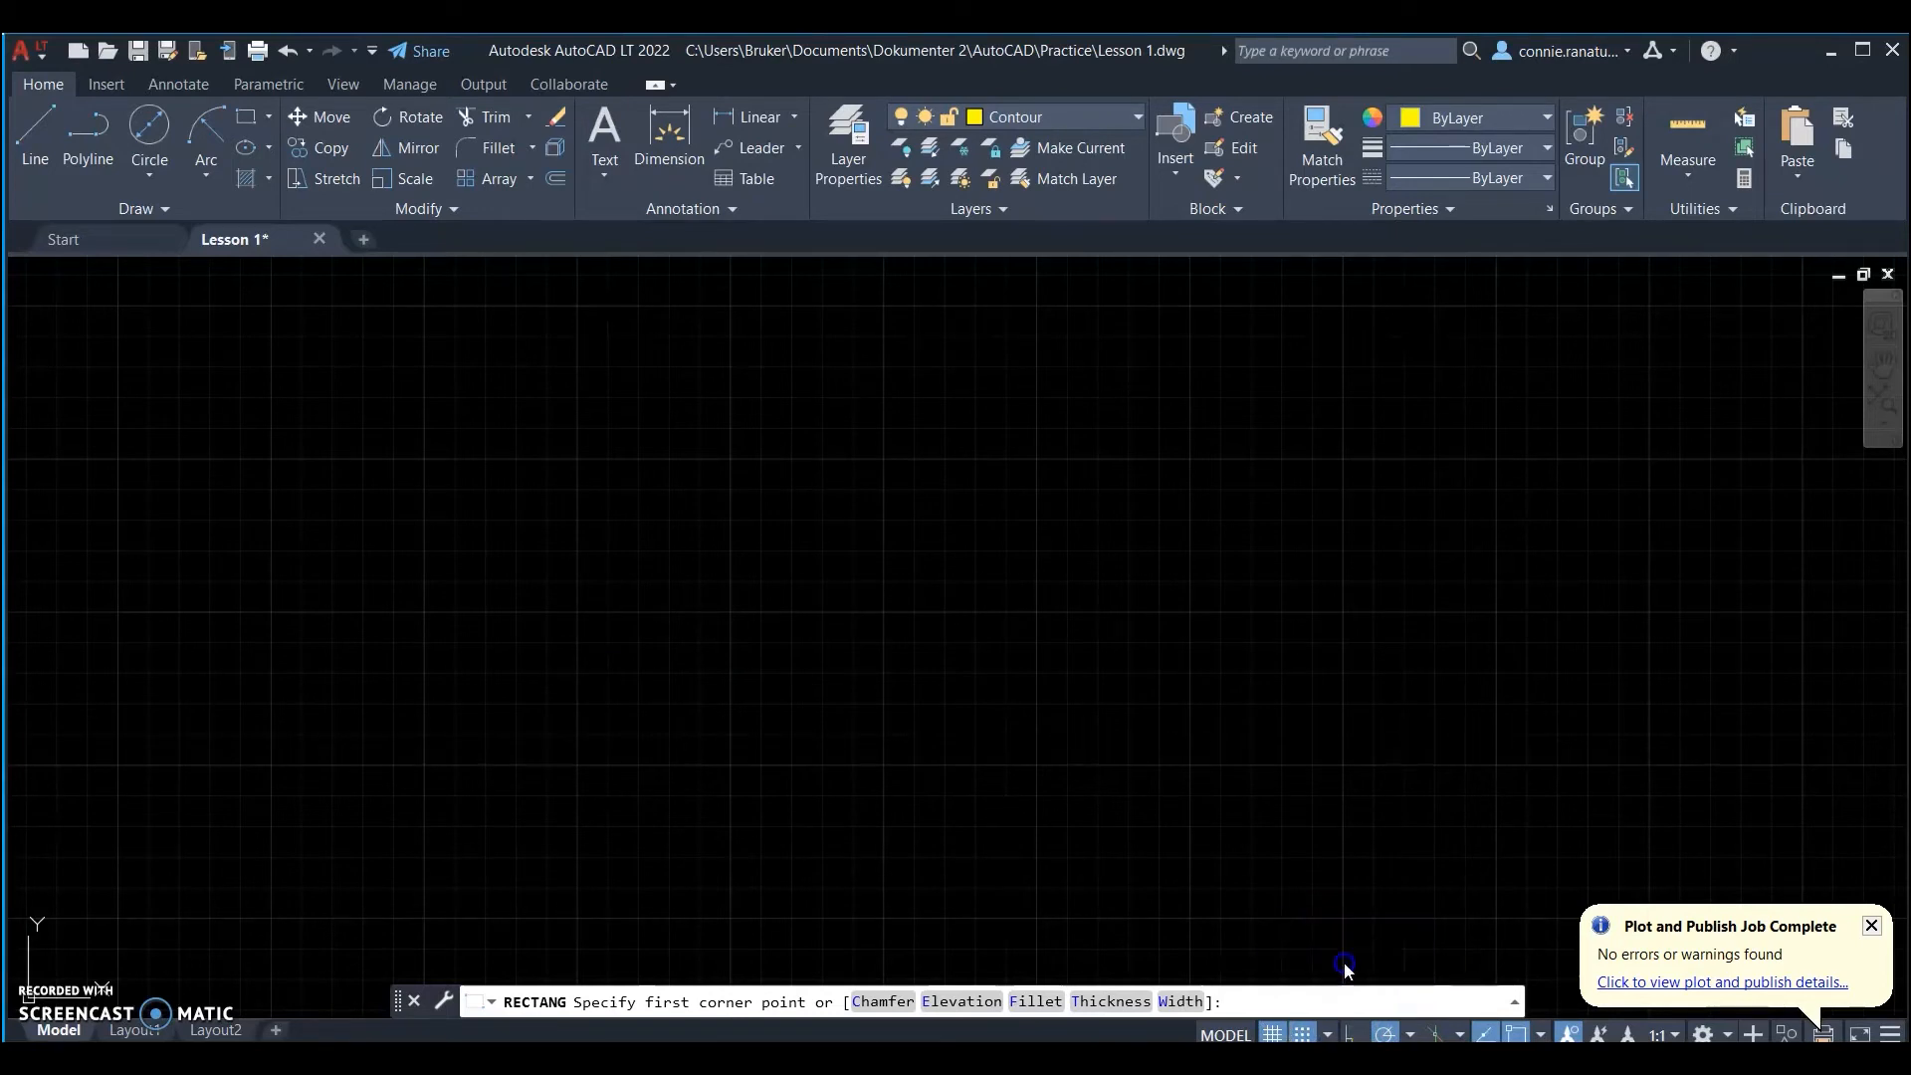
click(1330, 1035)
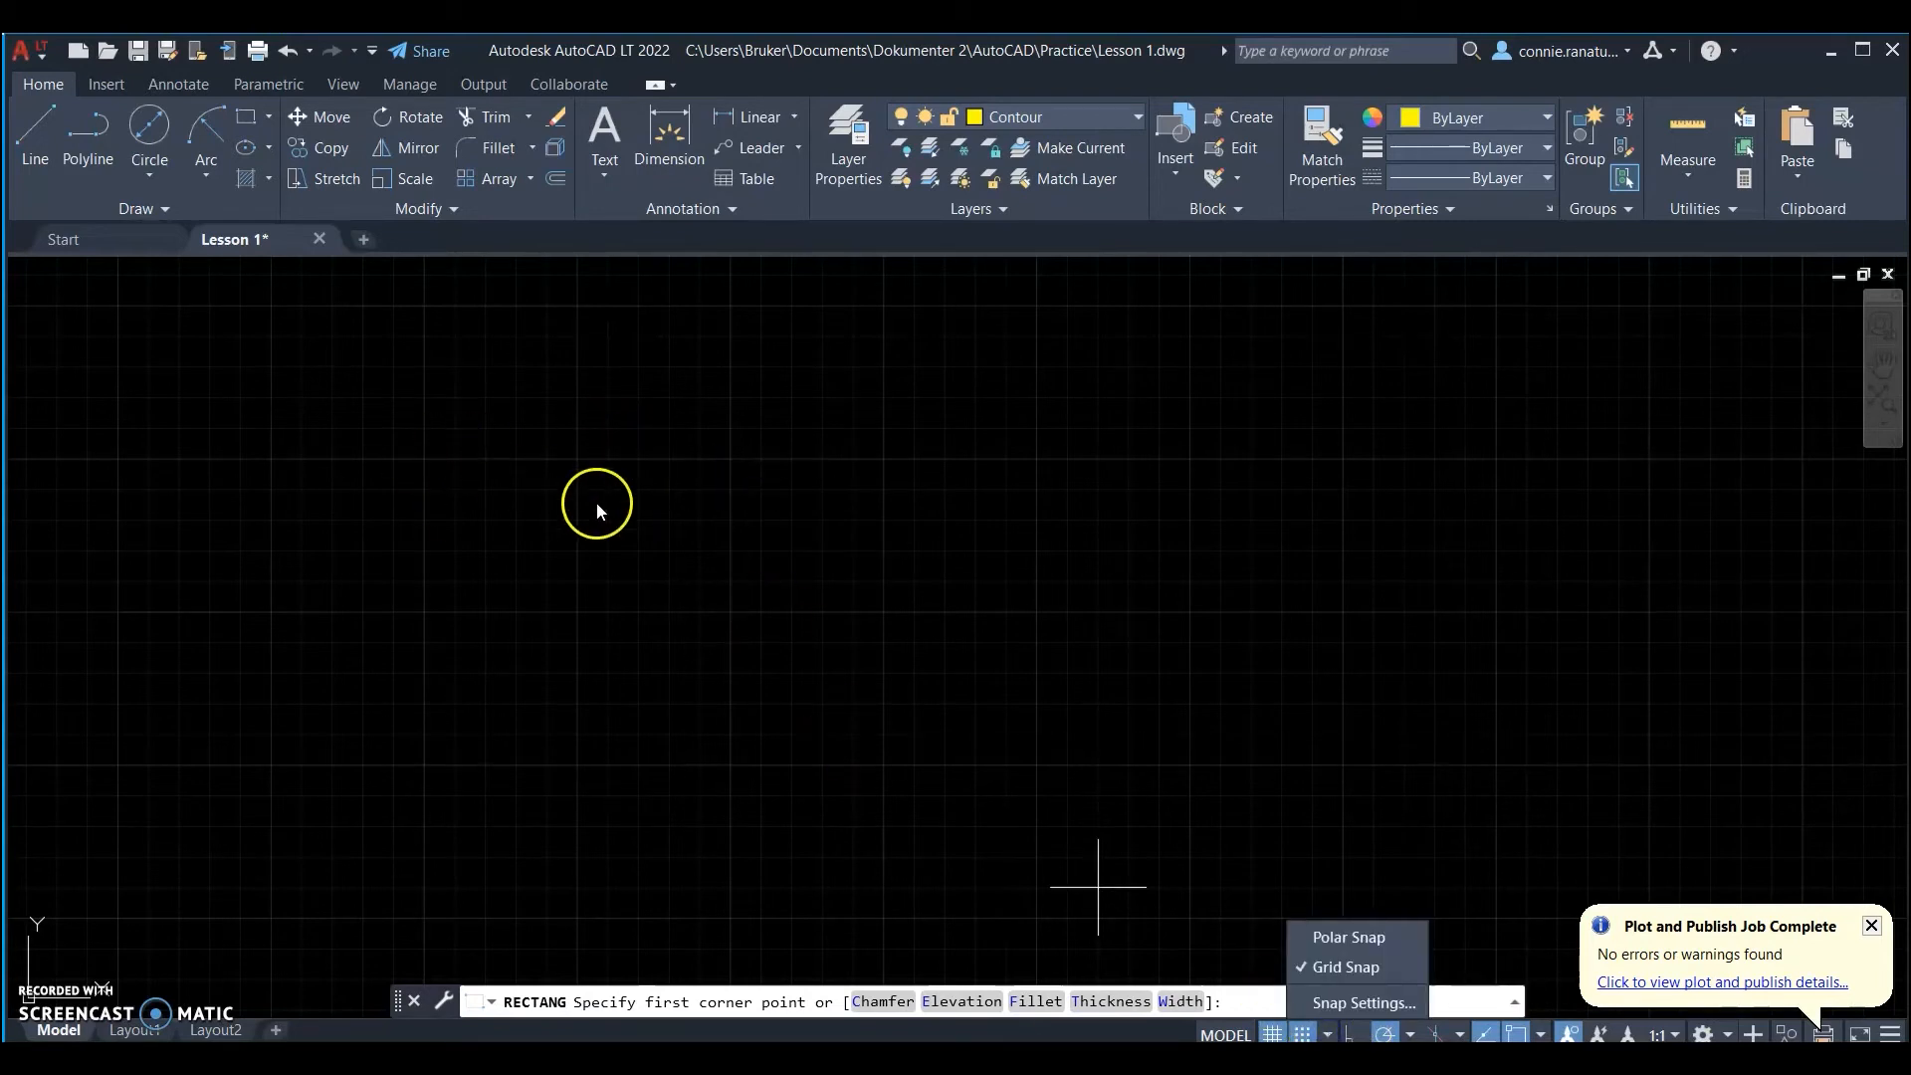
click(495, 560)
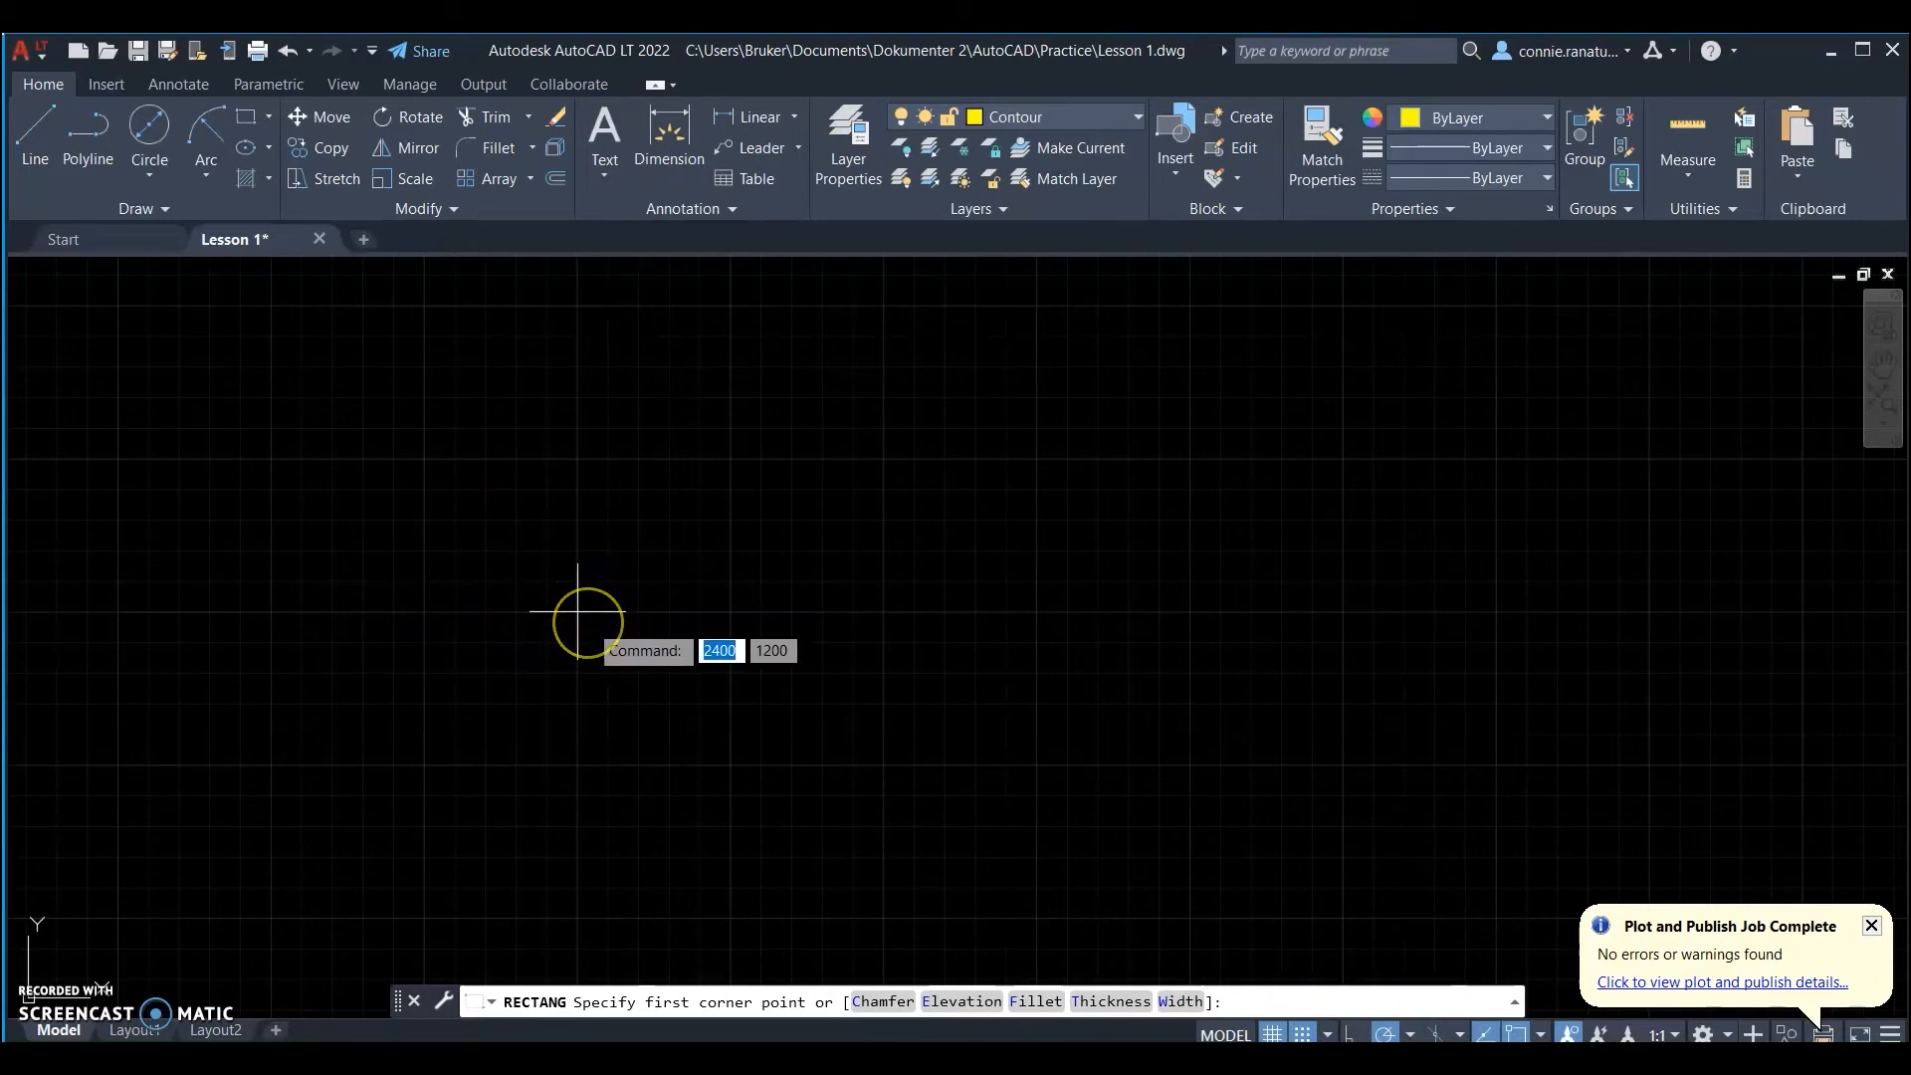
- Draw a 100 by 40 rectangle in the open drawing area on the Contour layer
click(577, 765)
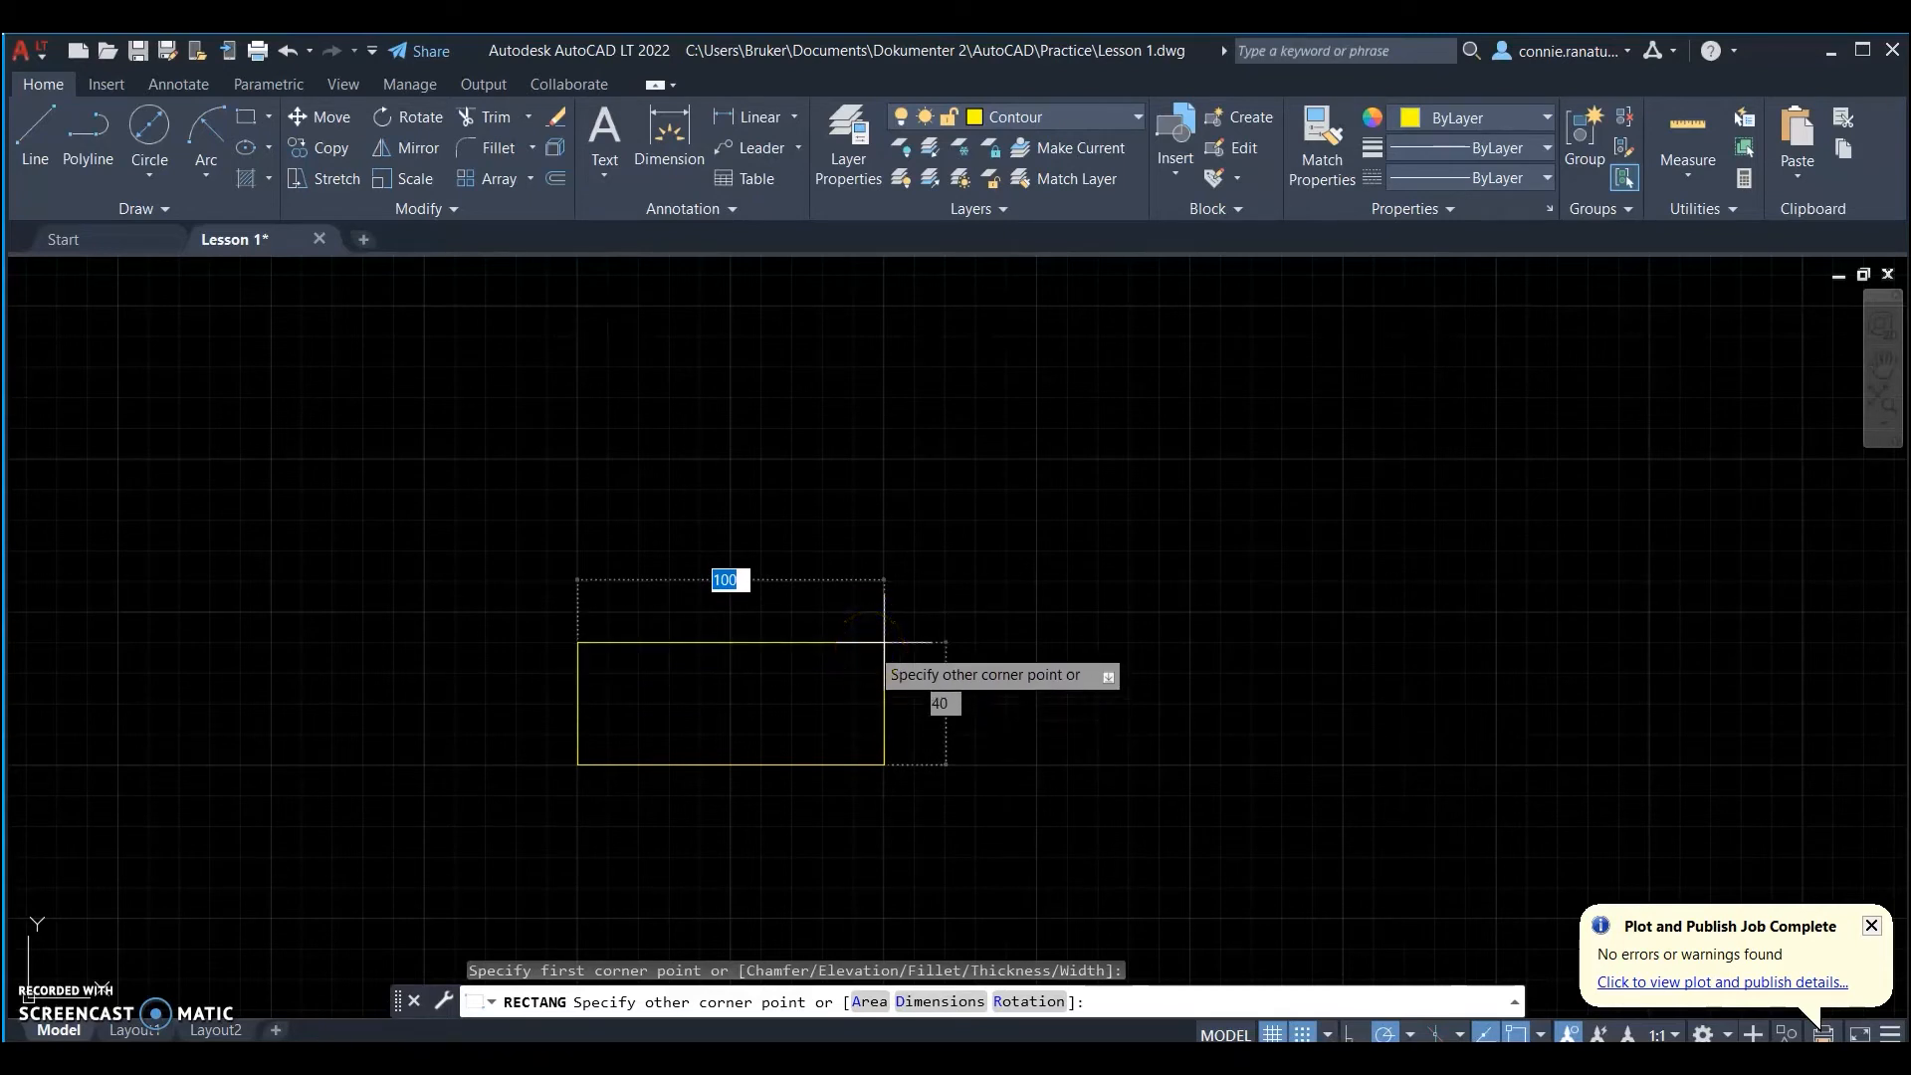
click(884, 643)
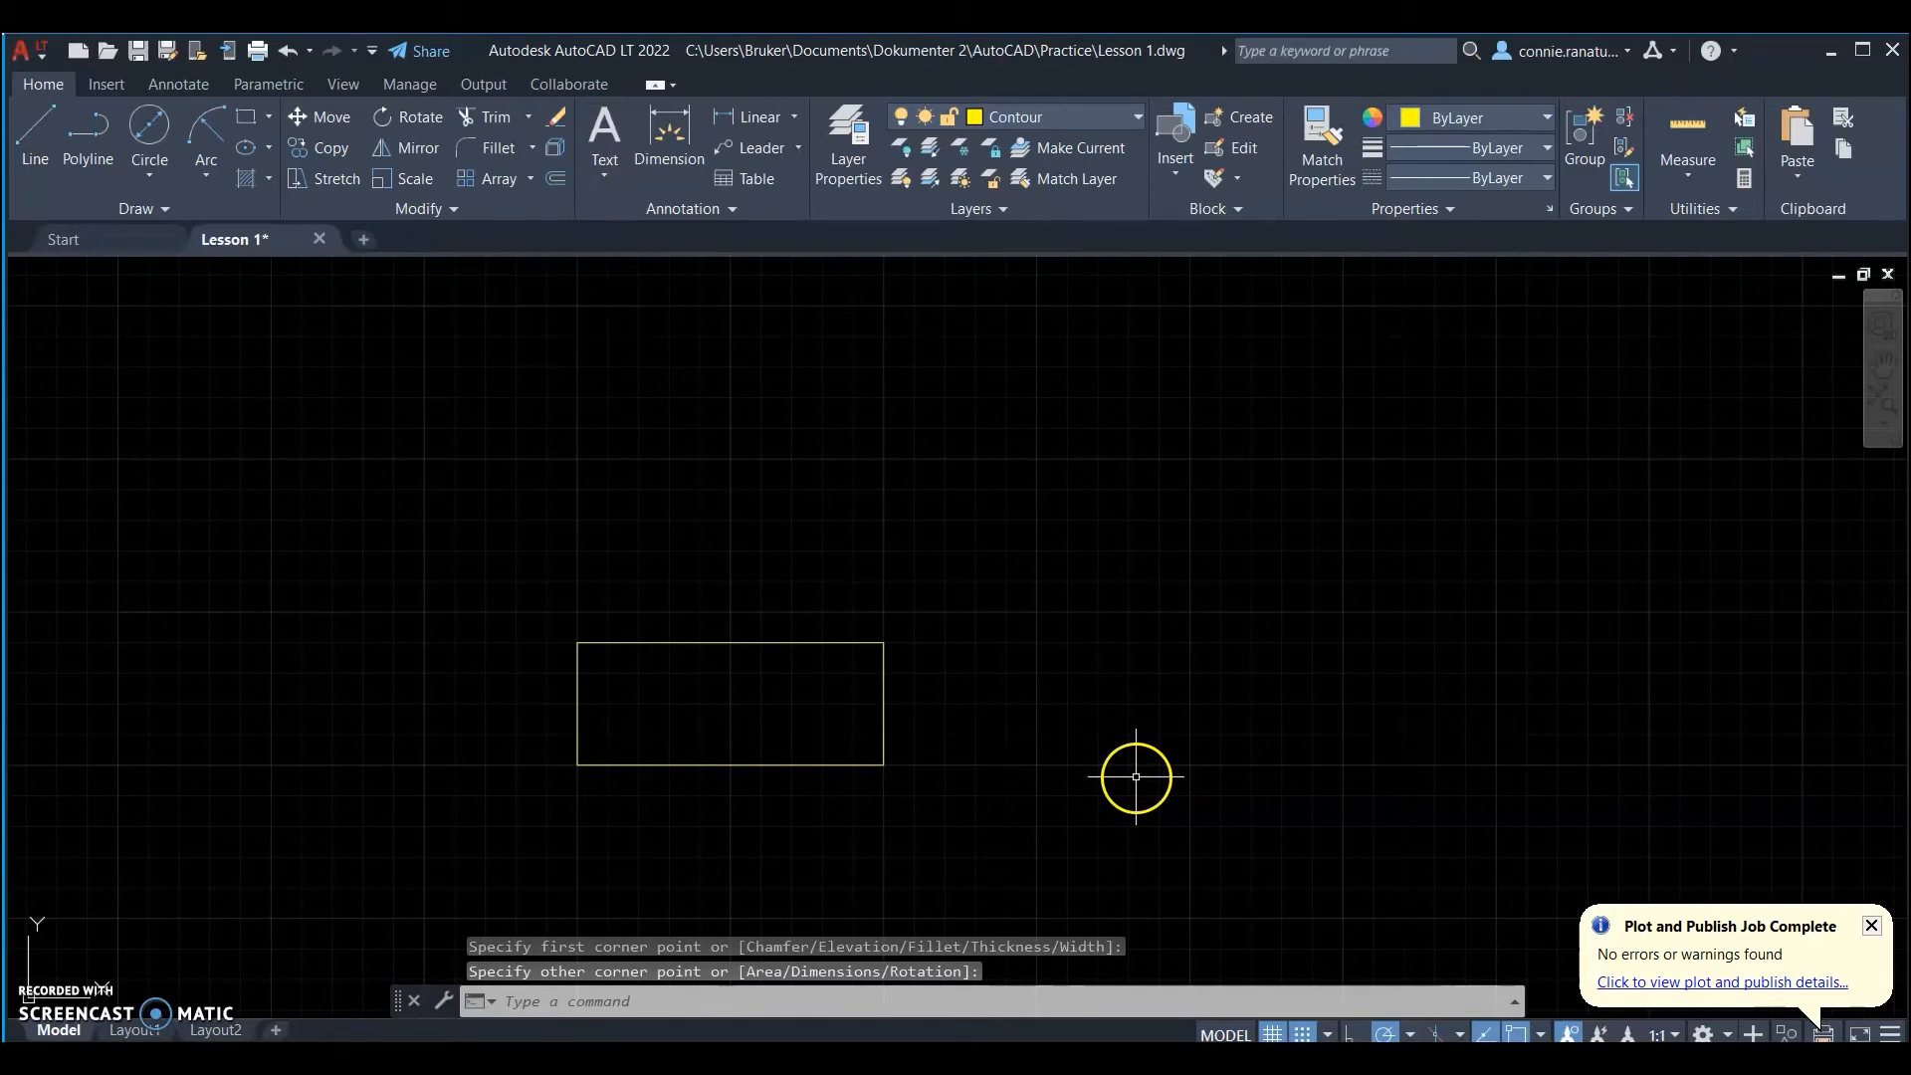
- Switch to Practice 1.pdf in Adobe Acrobat to read the circle's dimension, and return to the Lesson 1 drawing in AutoCAD LT
click(1518, 1037)
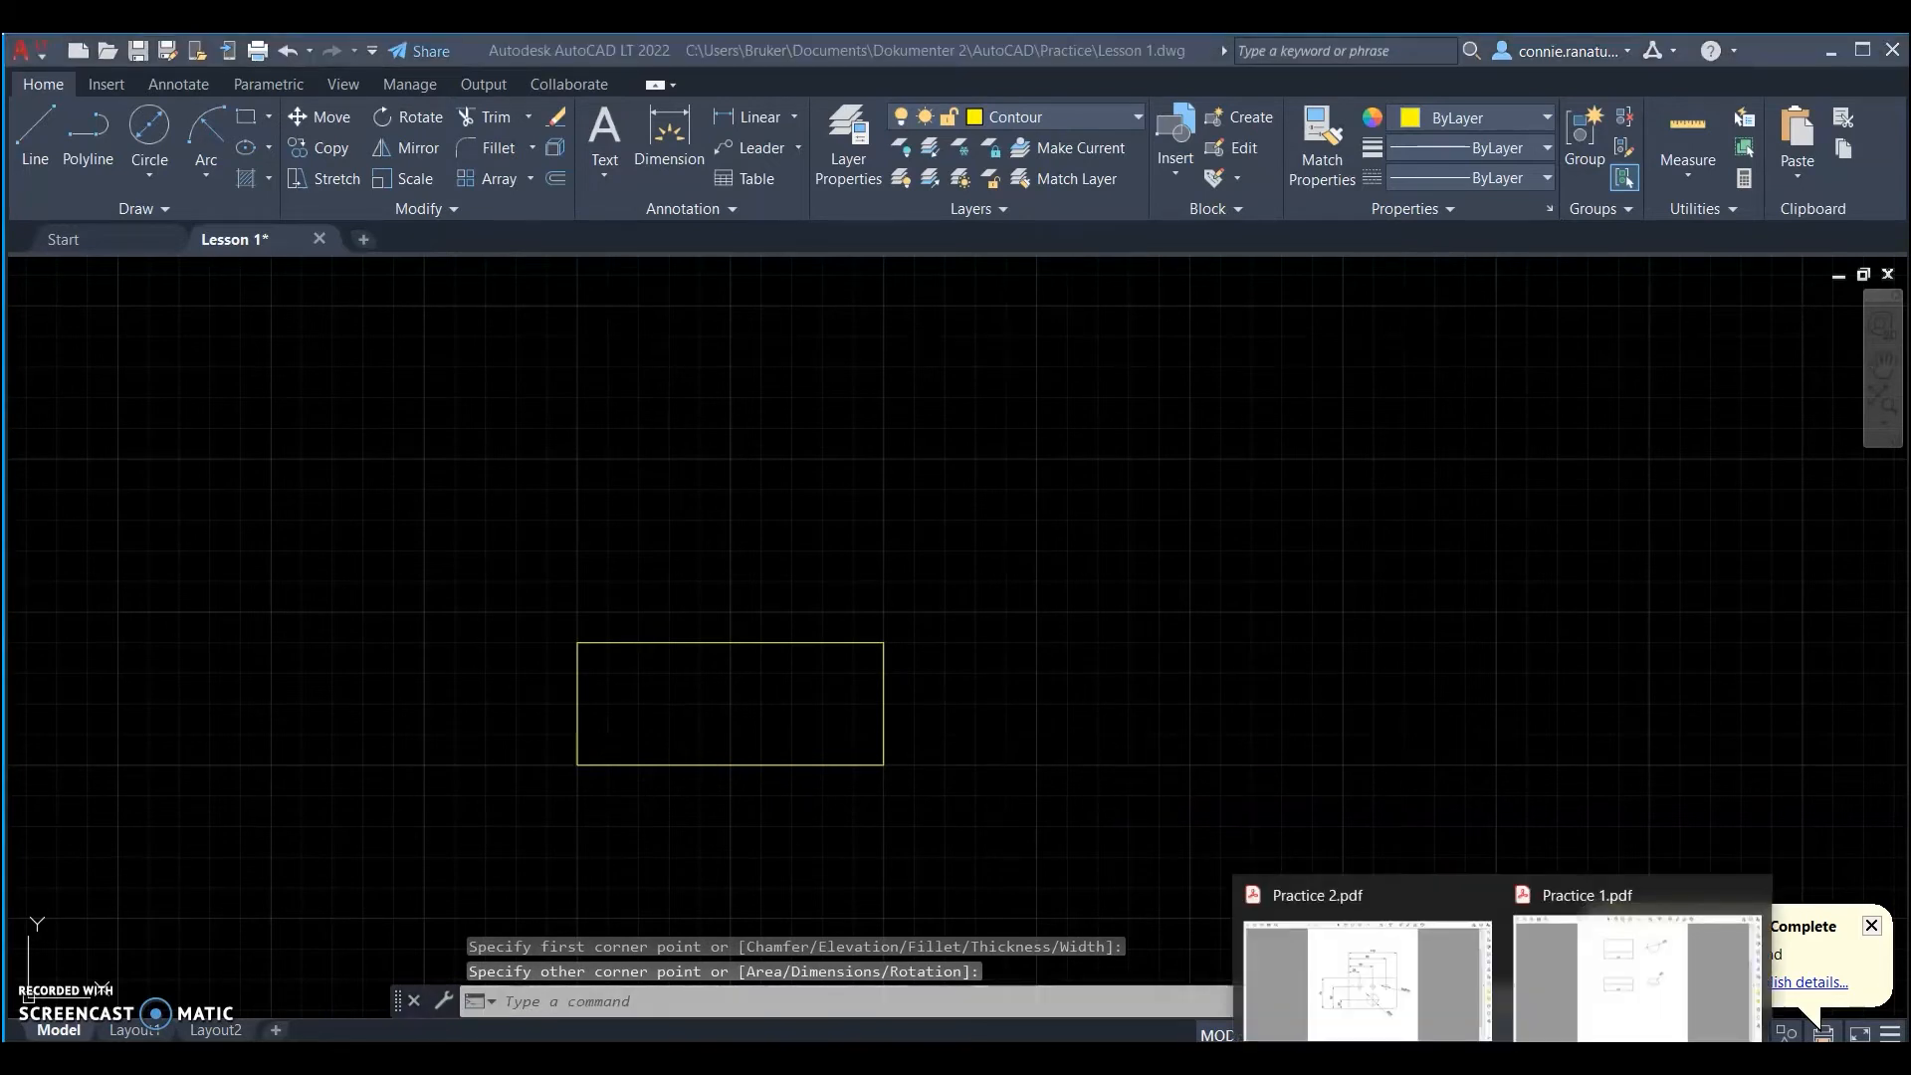
click(1579, 980)
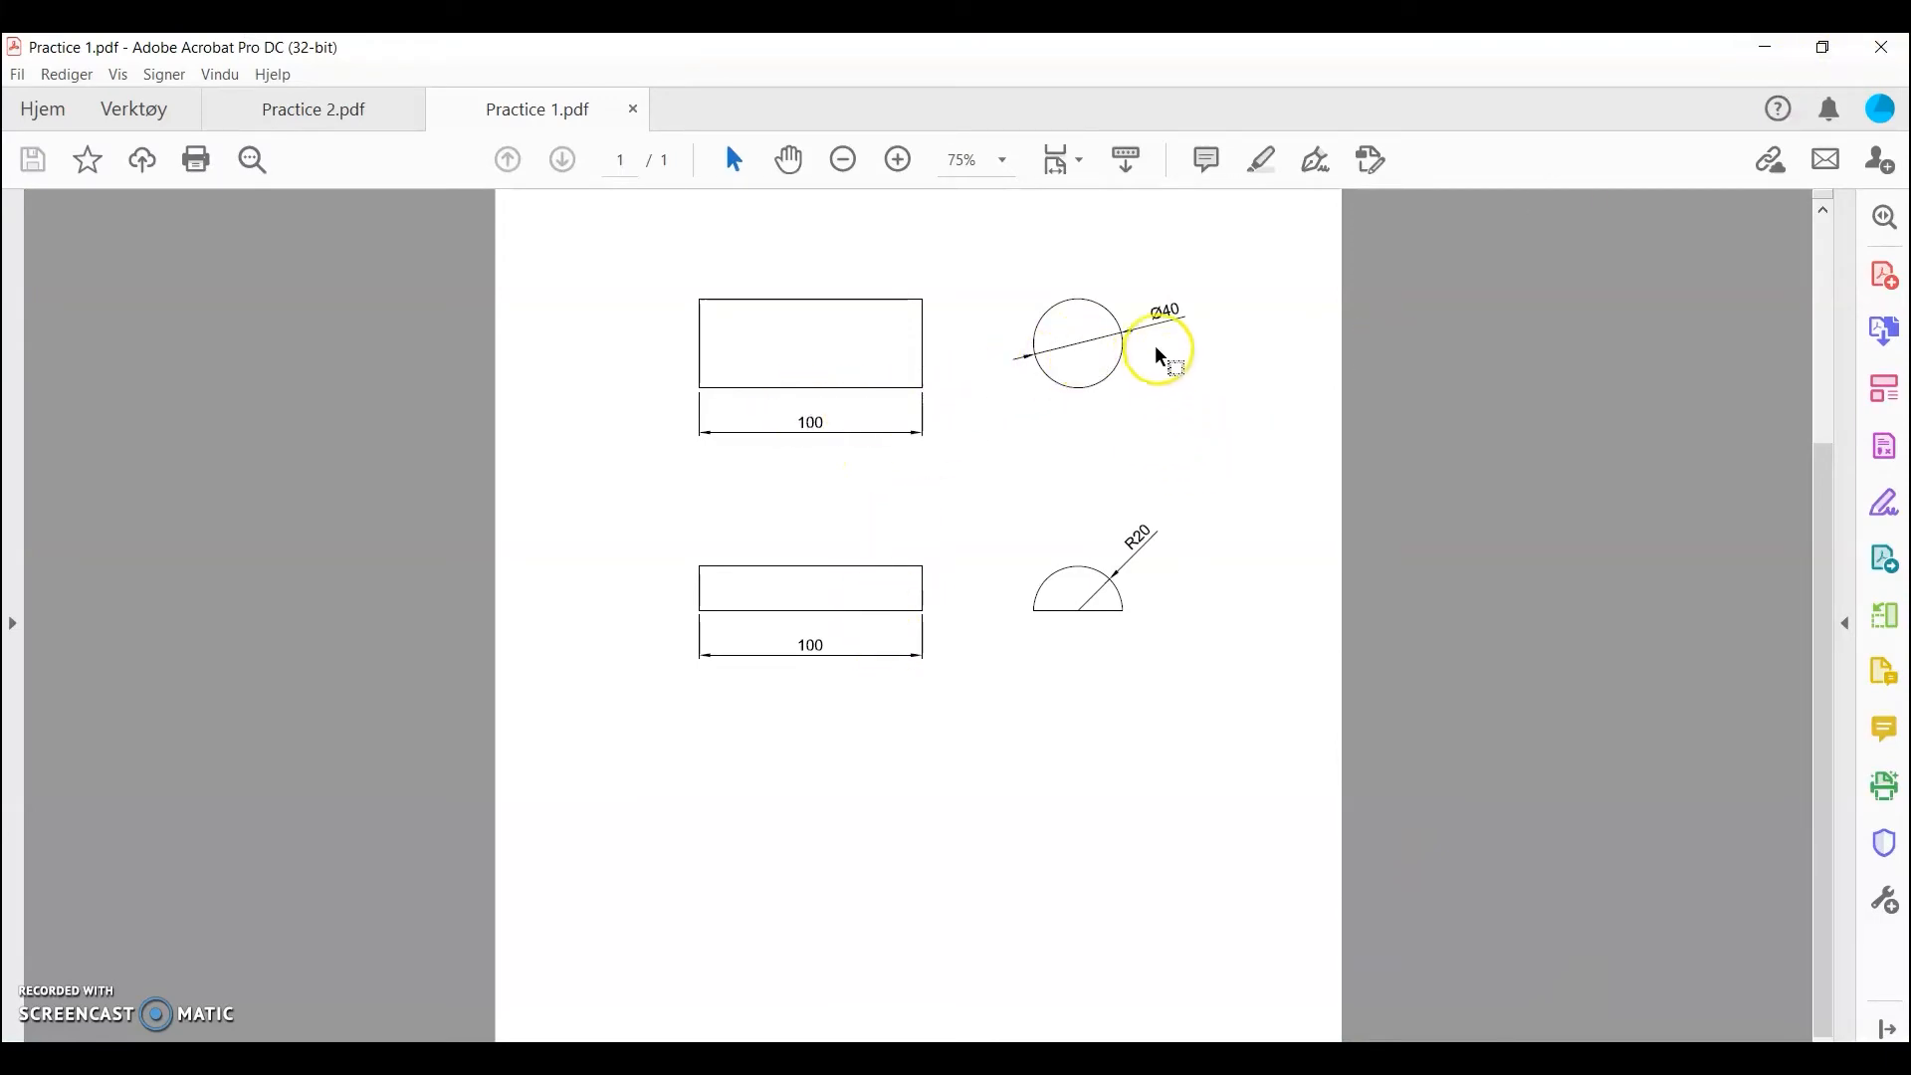
click(1767, 47)
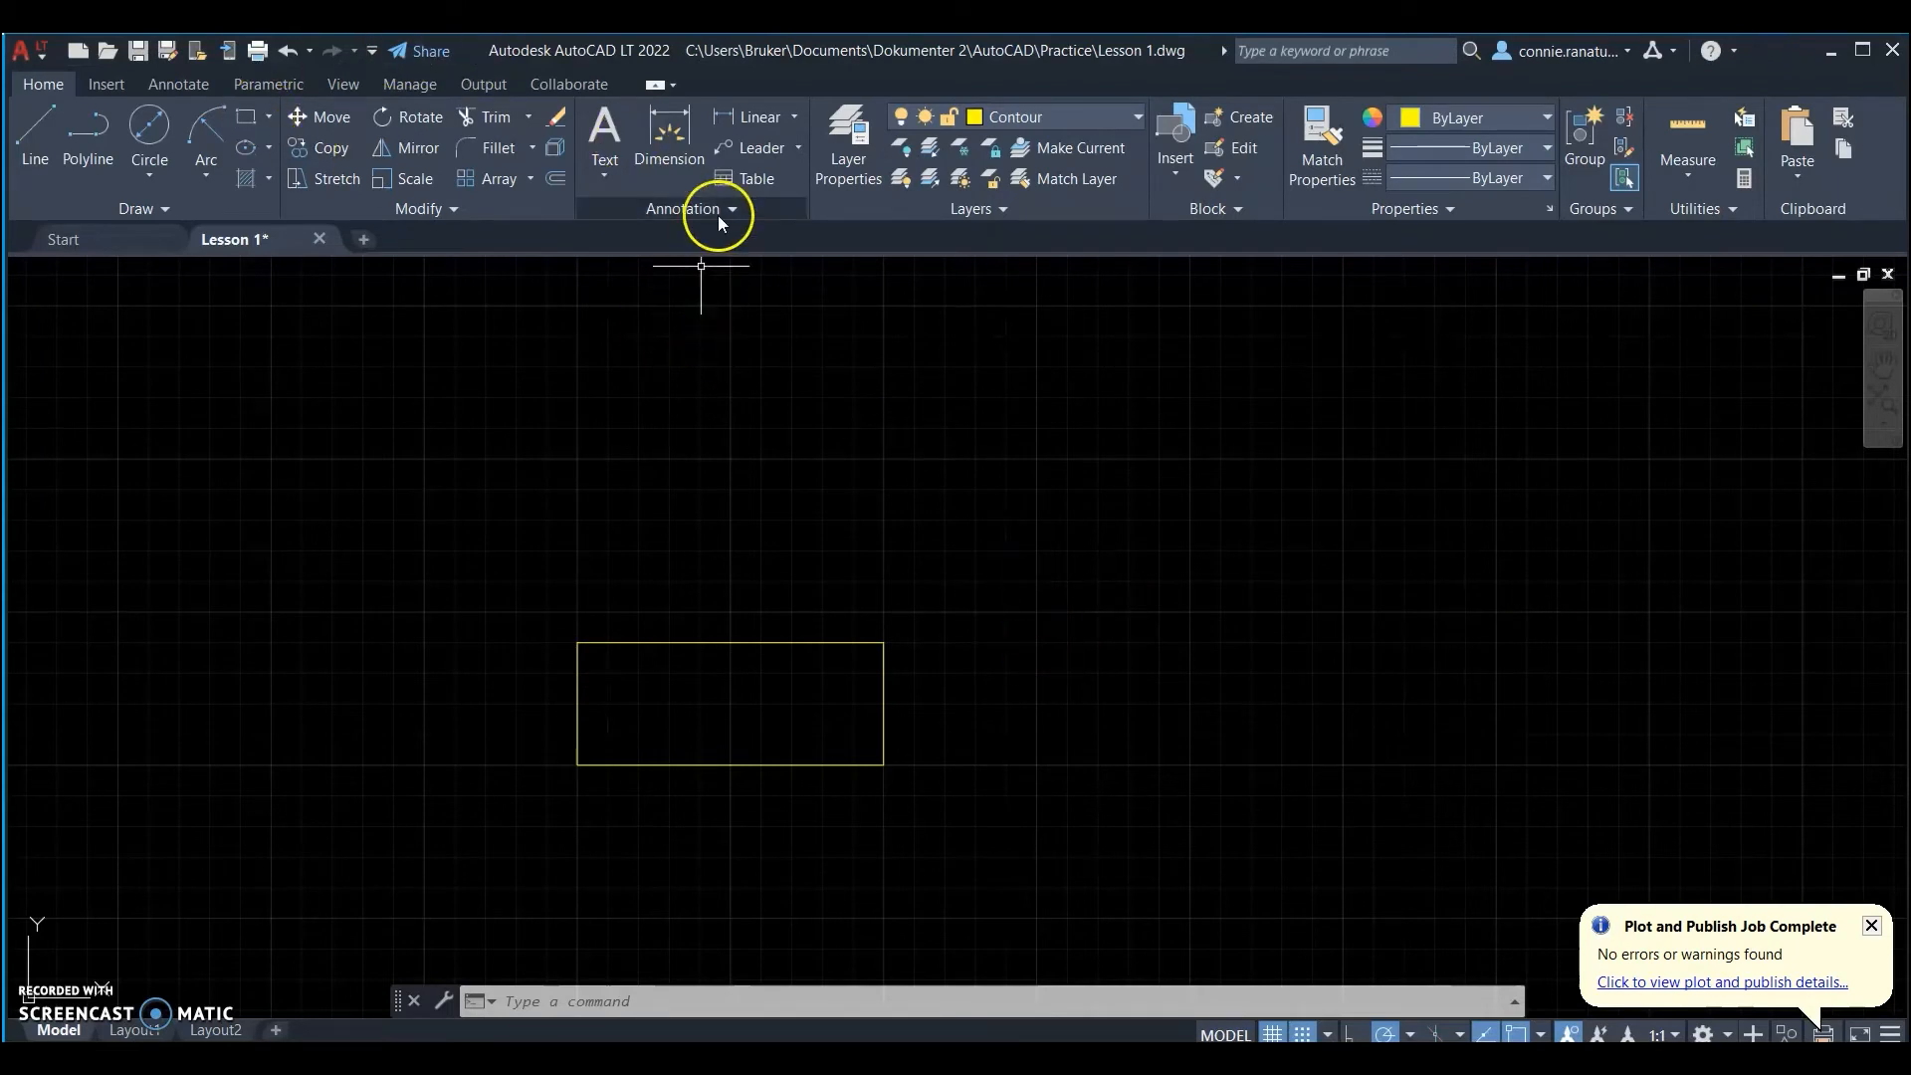
- Start the Circle command and review the object snap modes in the drafting settings, making sure Midpoint is enabled
click(151, 125)
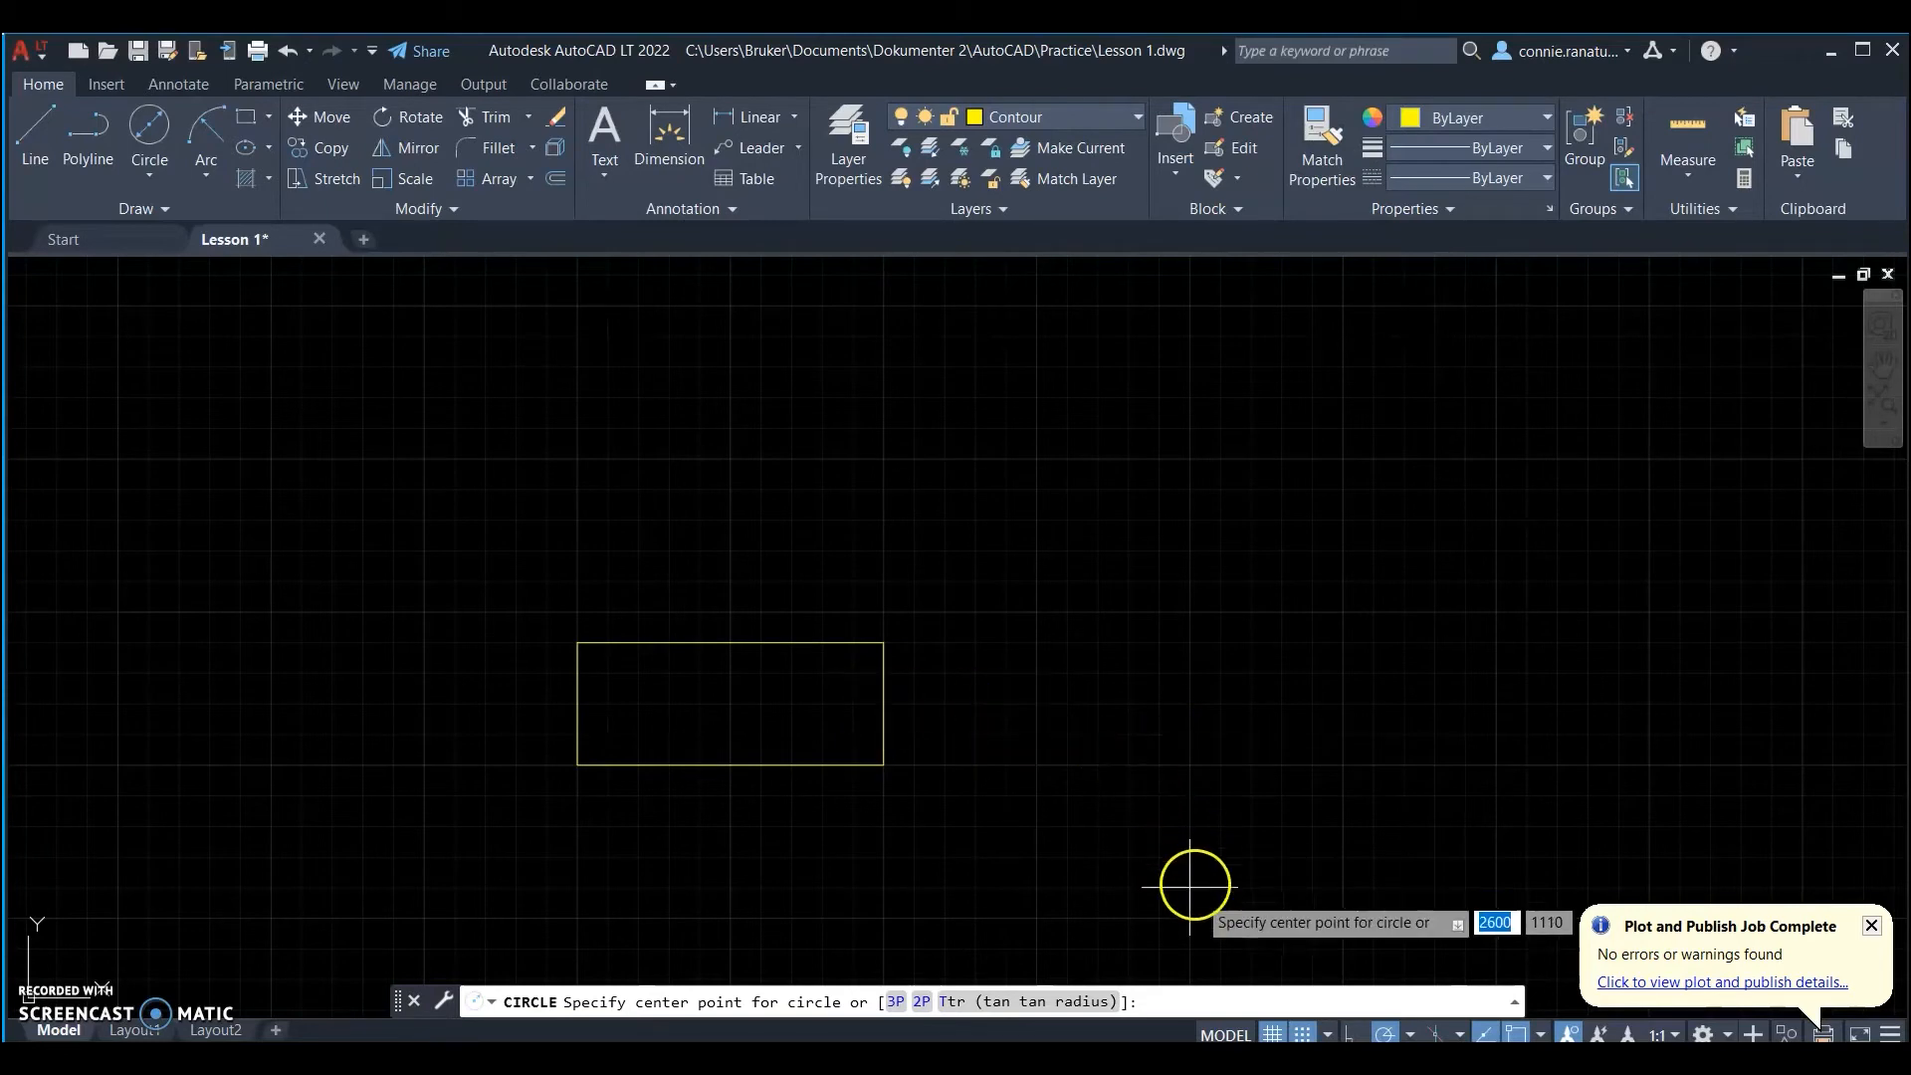
click(1326, 1035)
click(1340, 1005)
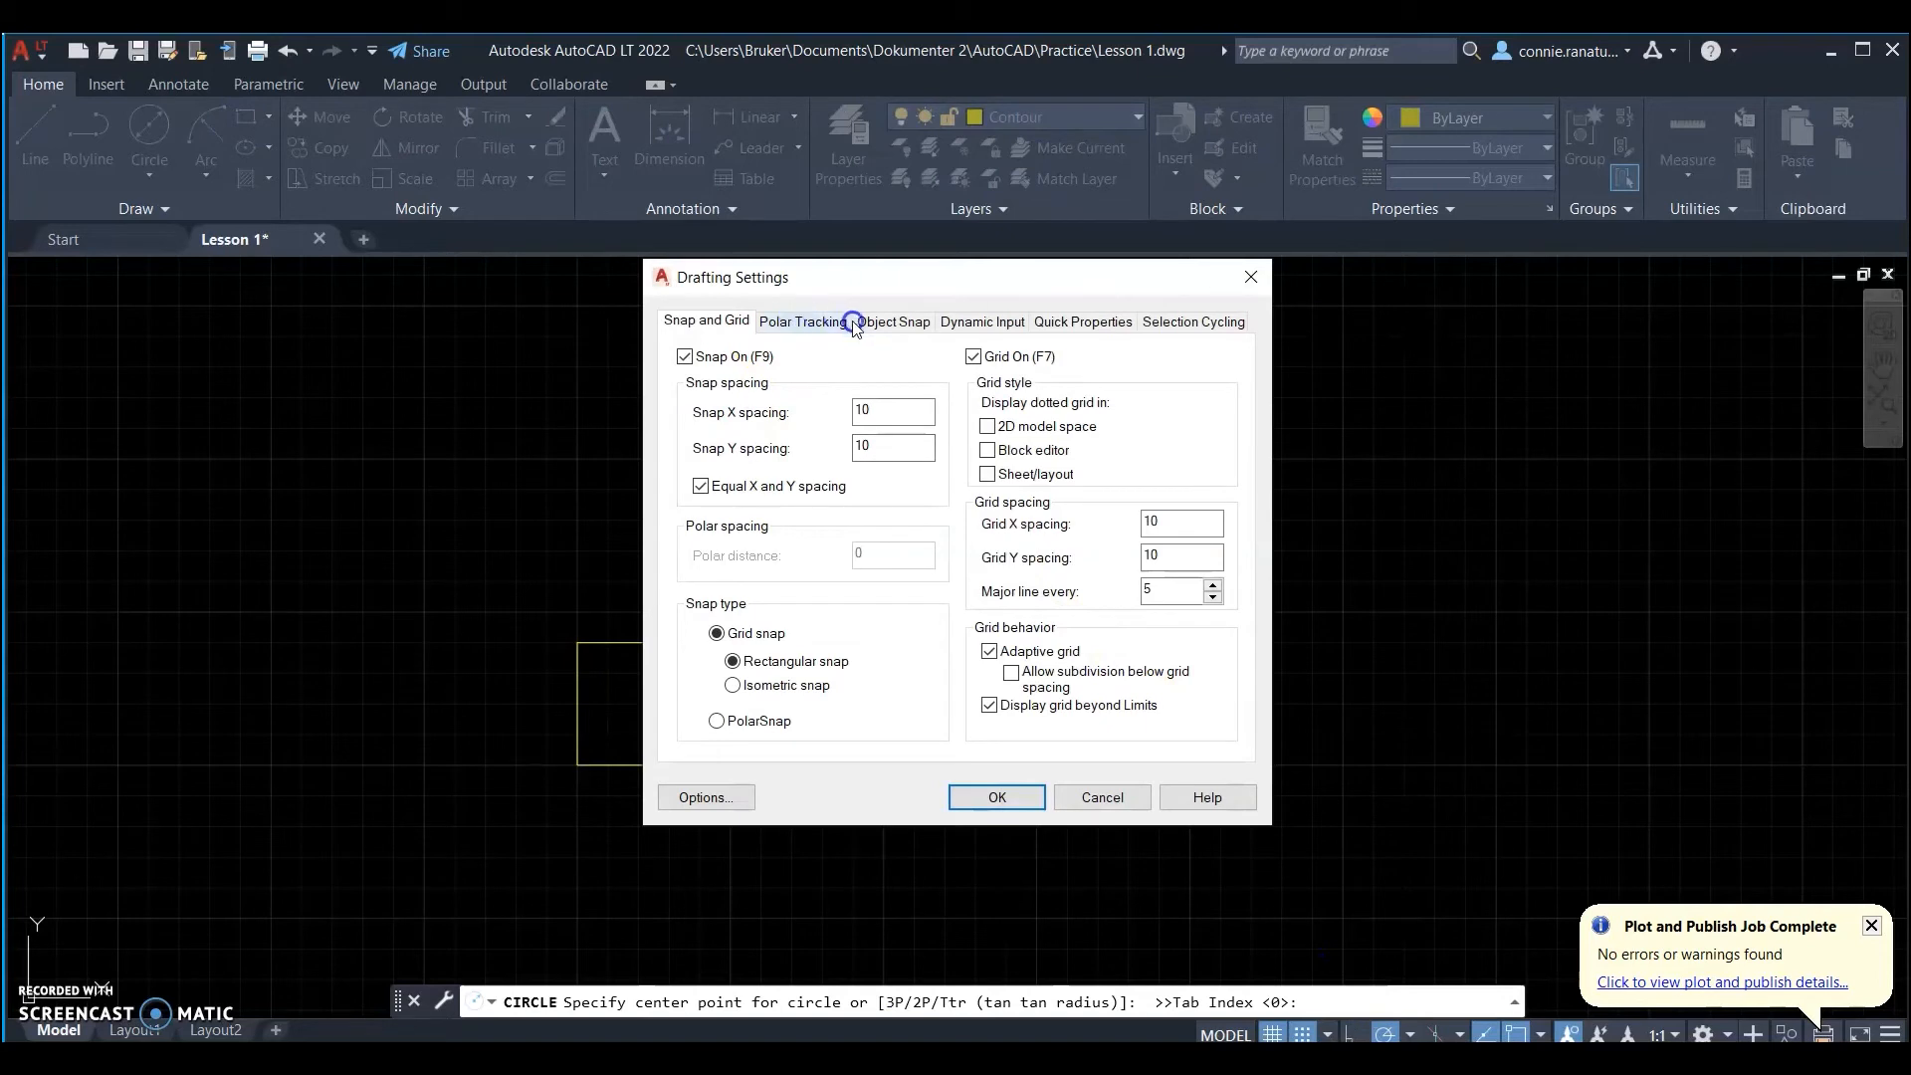
click(921, 322)
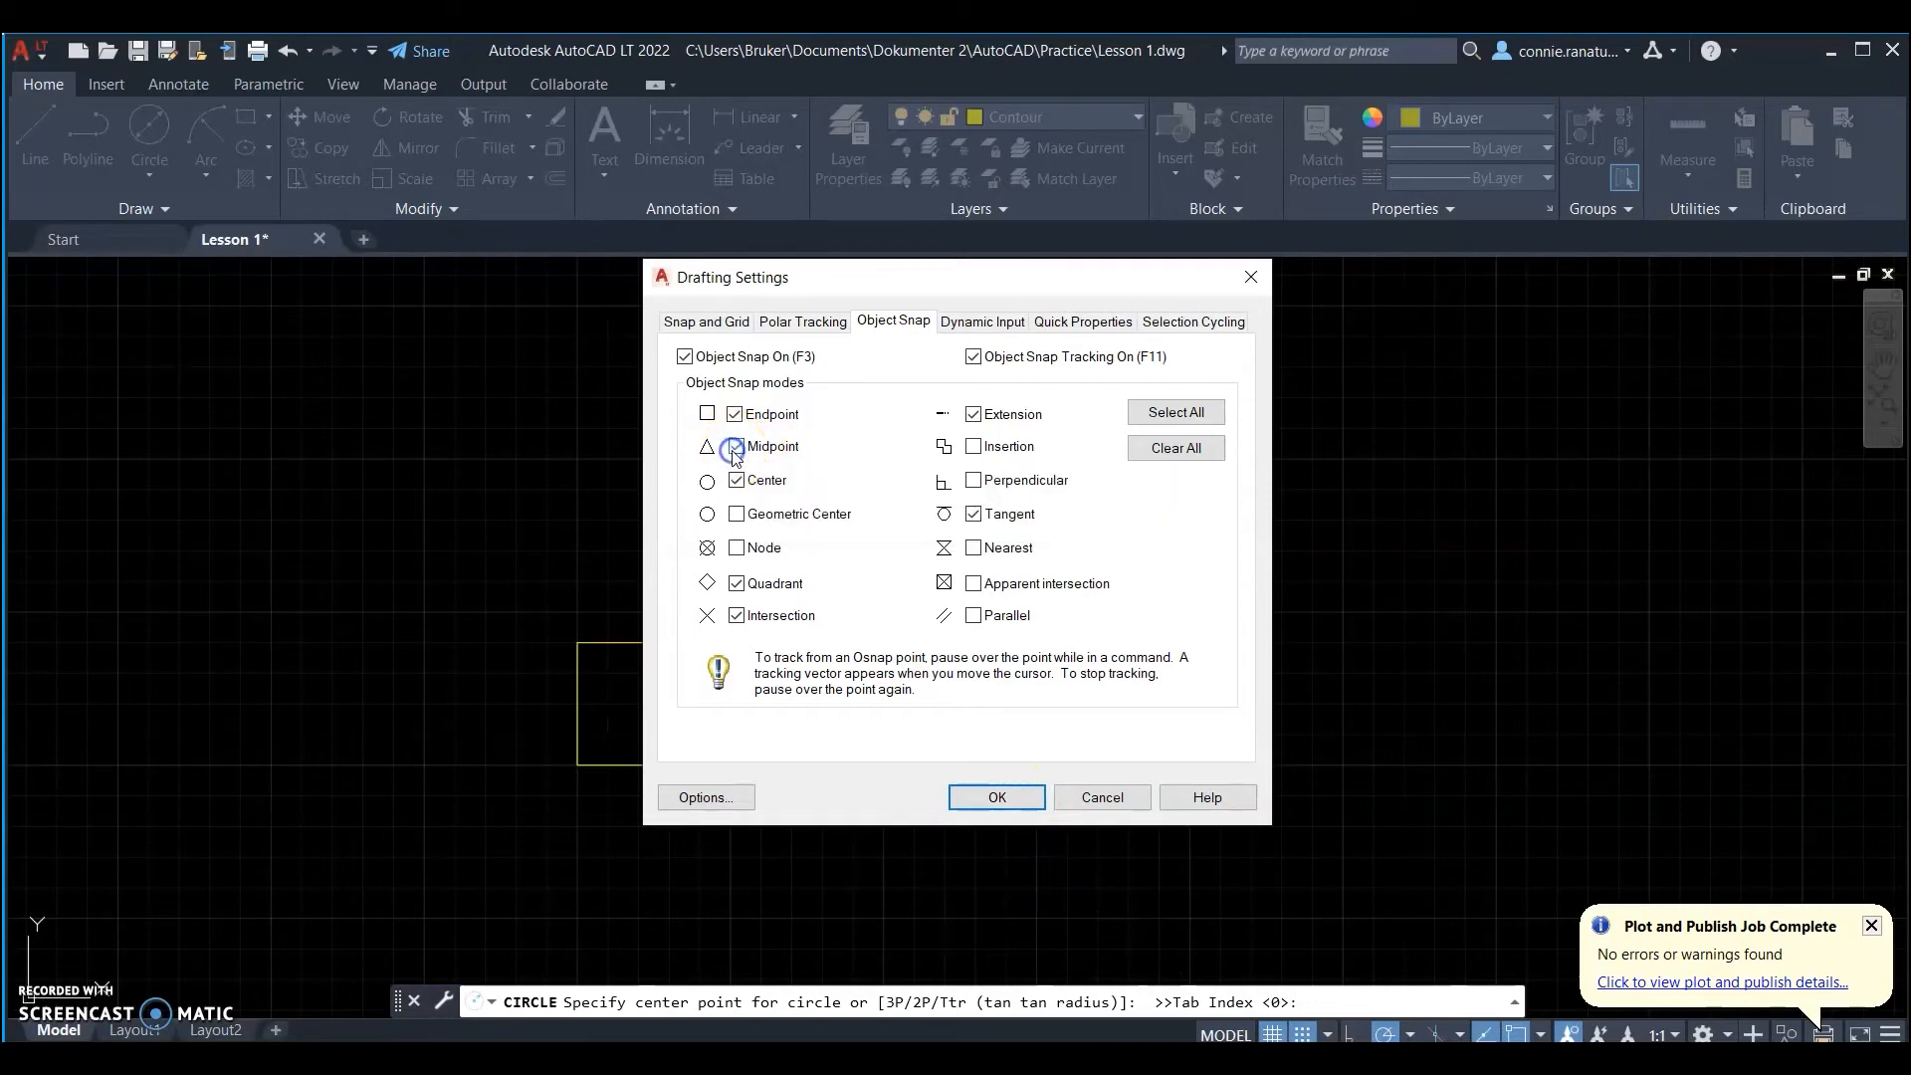
click(998, 800)
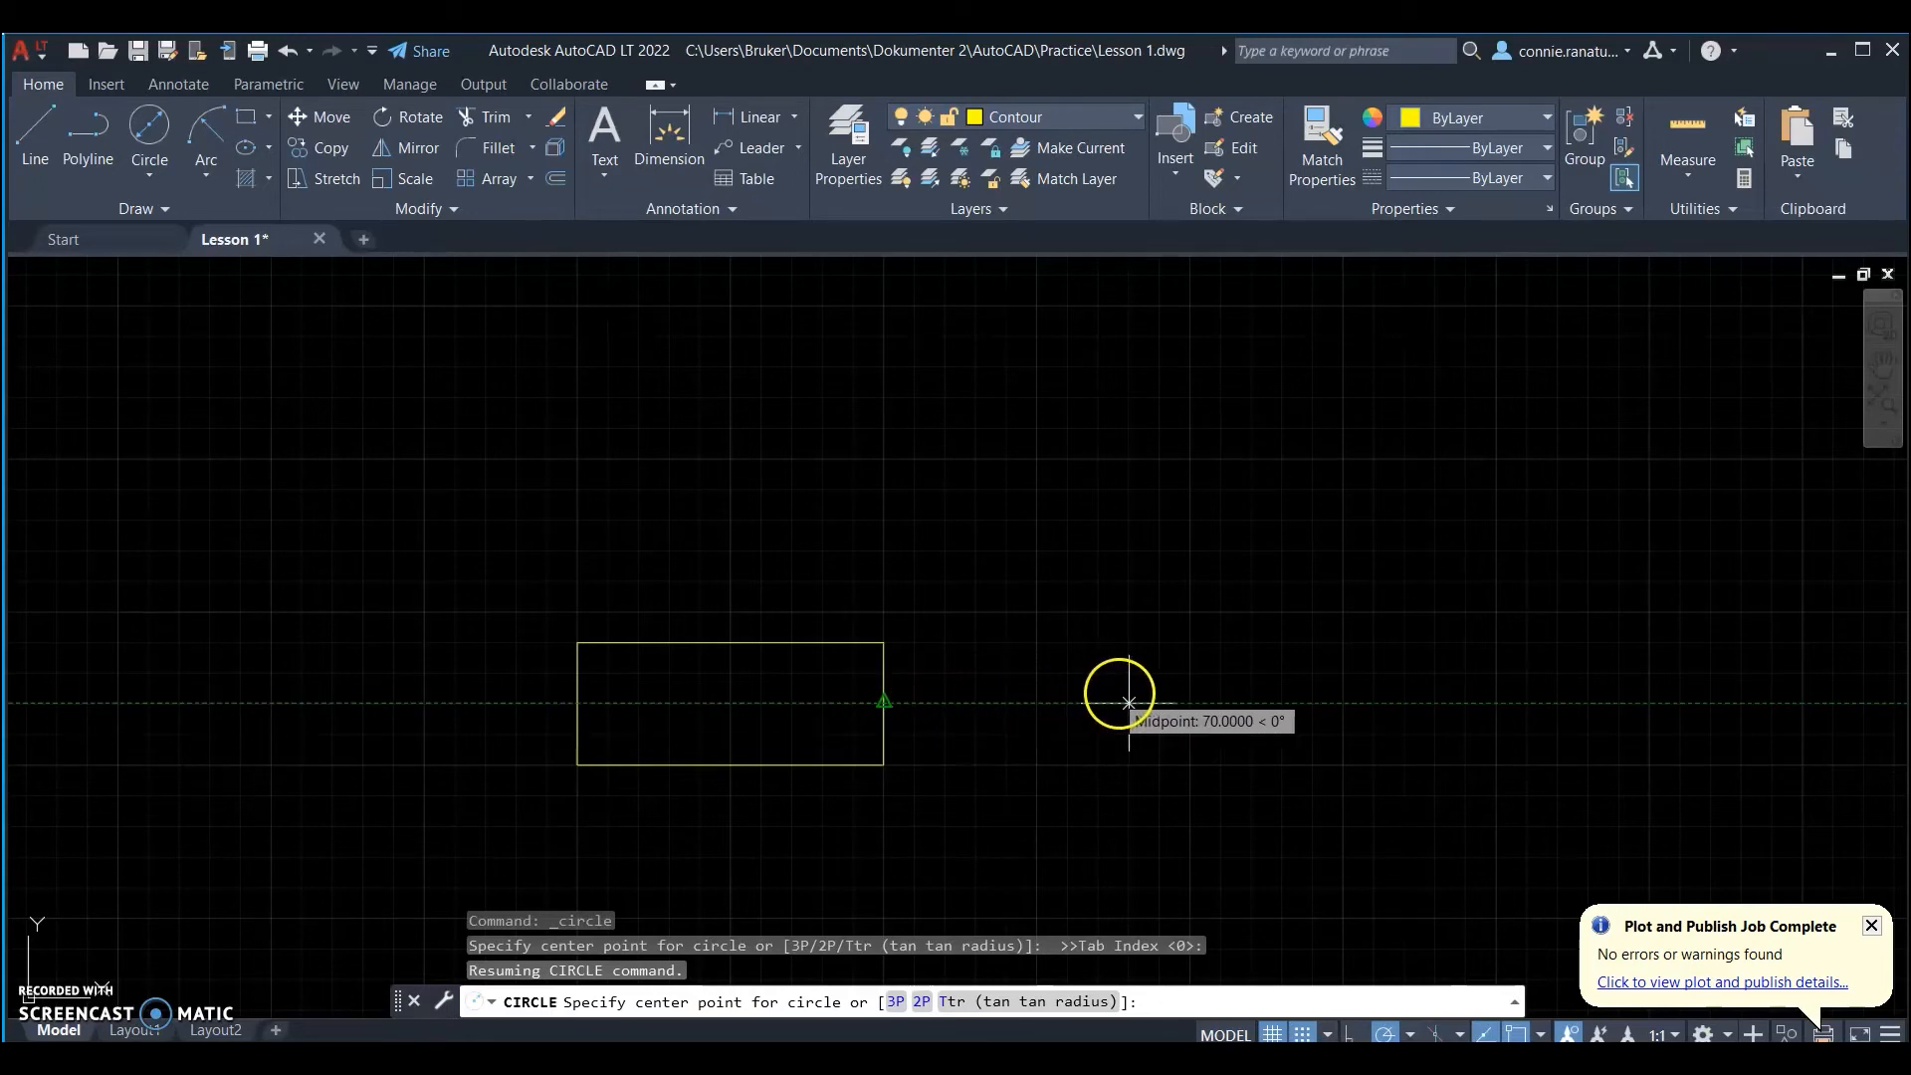
- Place a circle with diameter 40 to the right of the rectangle, its center level with the midpoint of the rectangle's right side
click(1129, 703)
text(d)
key(Return)
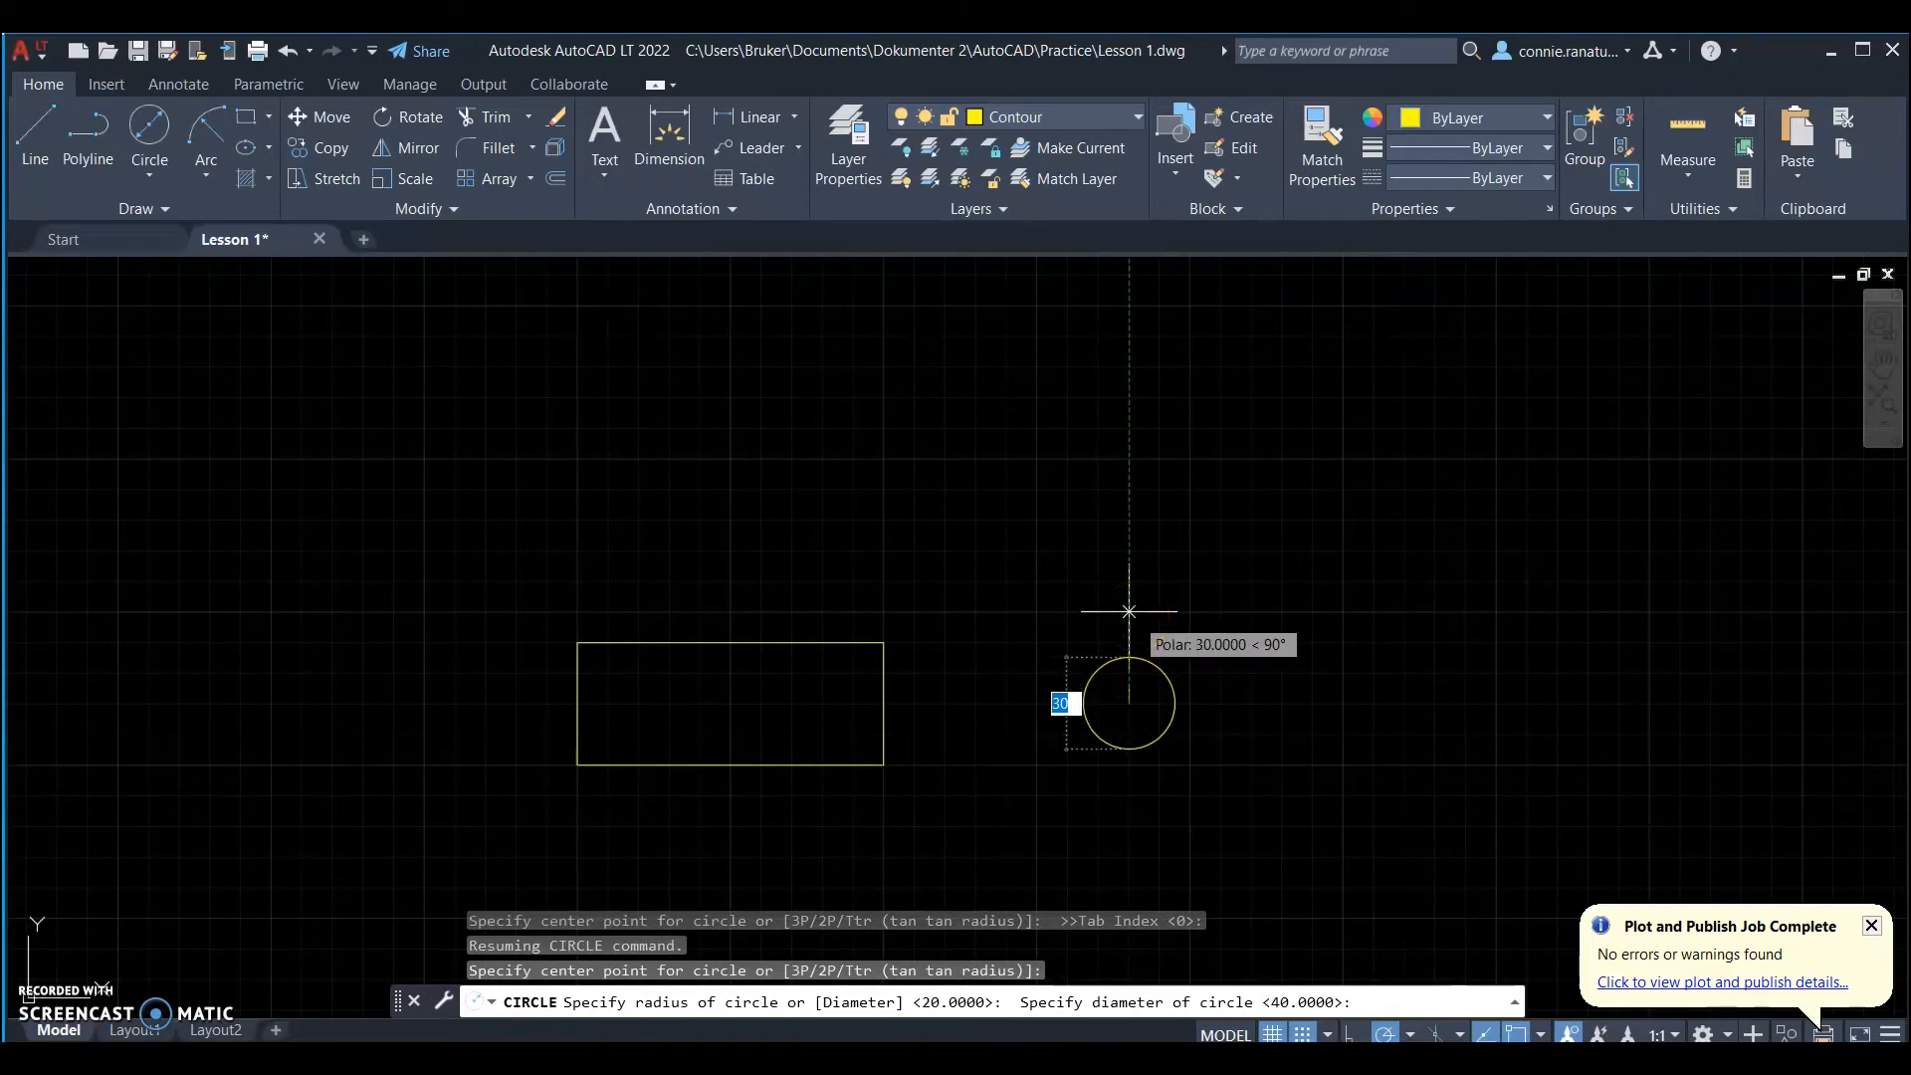
text(d)
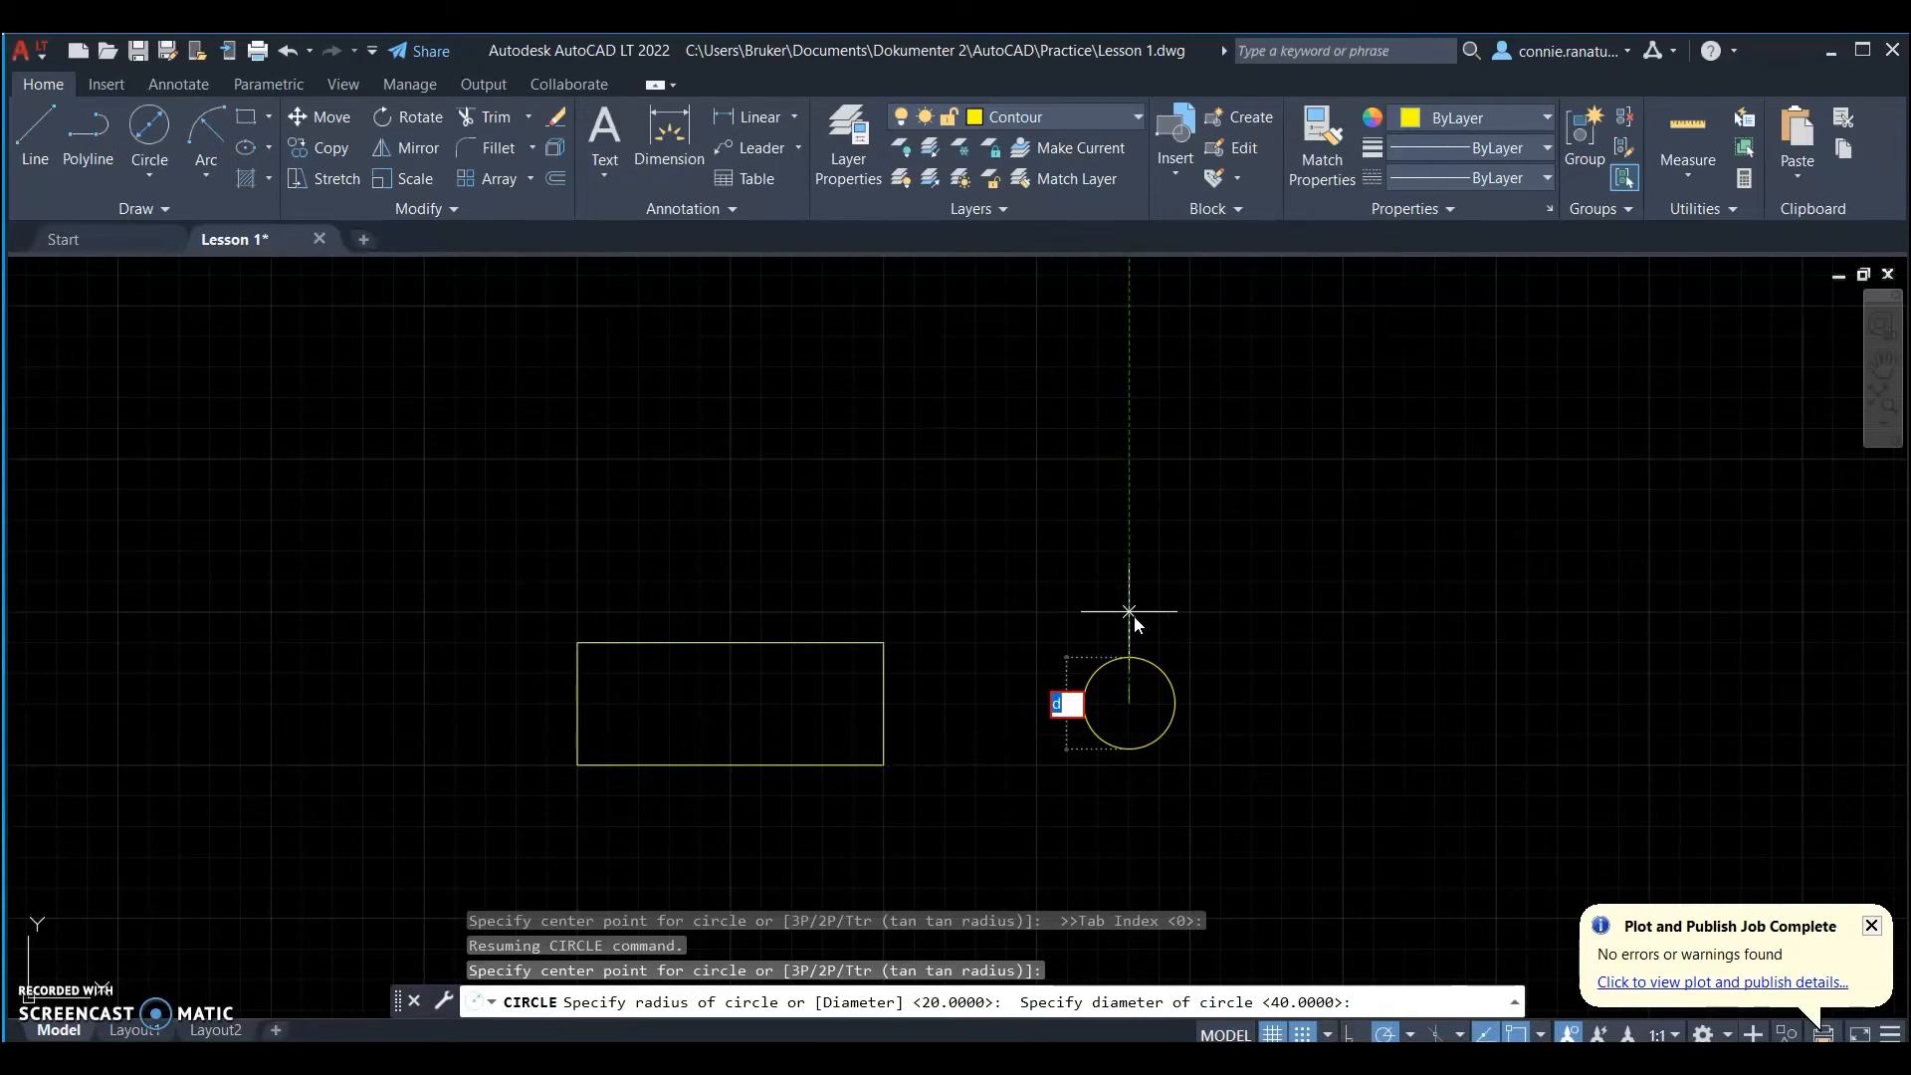
text(40)
key(Return)
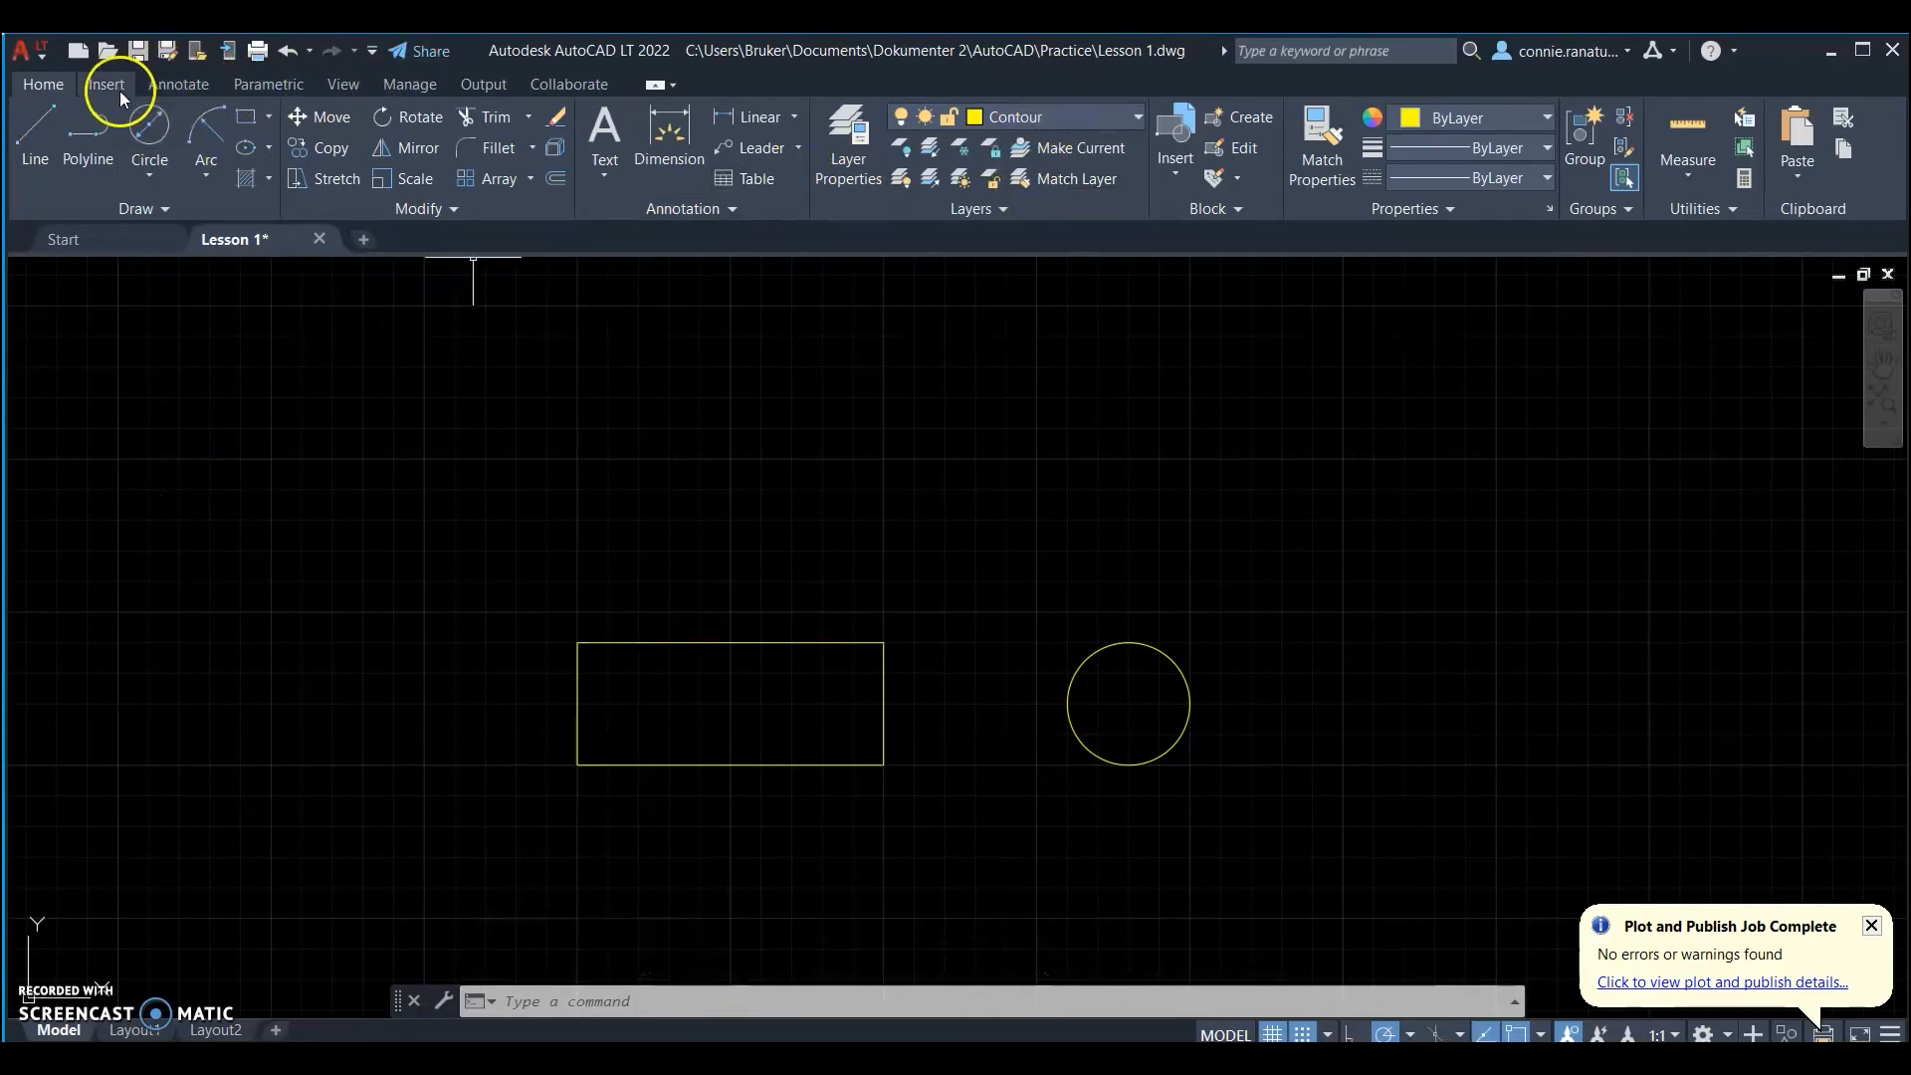
- Try adding a center mark to the circle while Contour is the current layer, and undo it
click(189, 86)
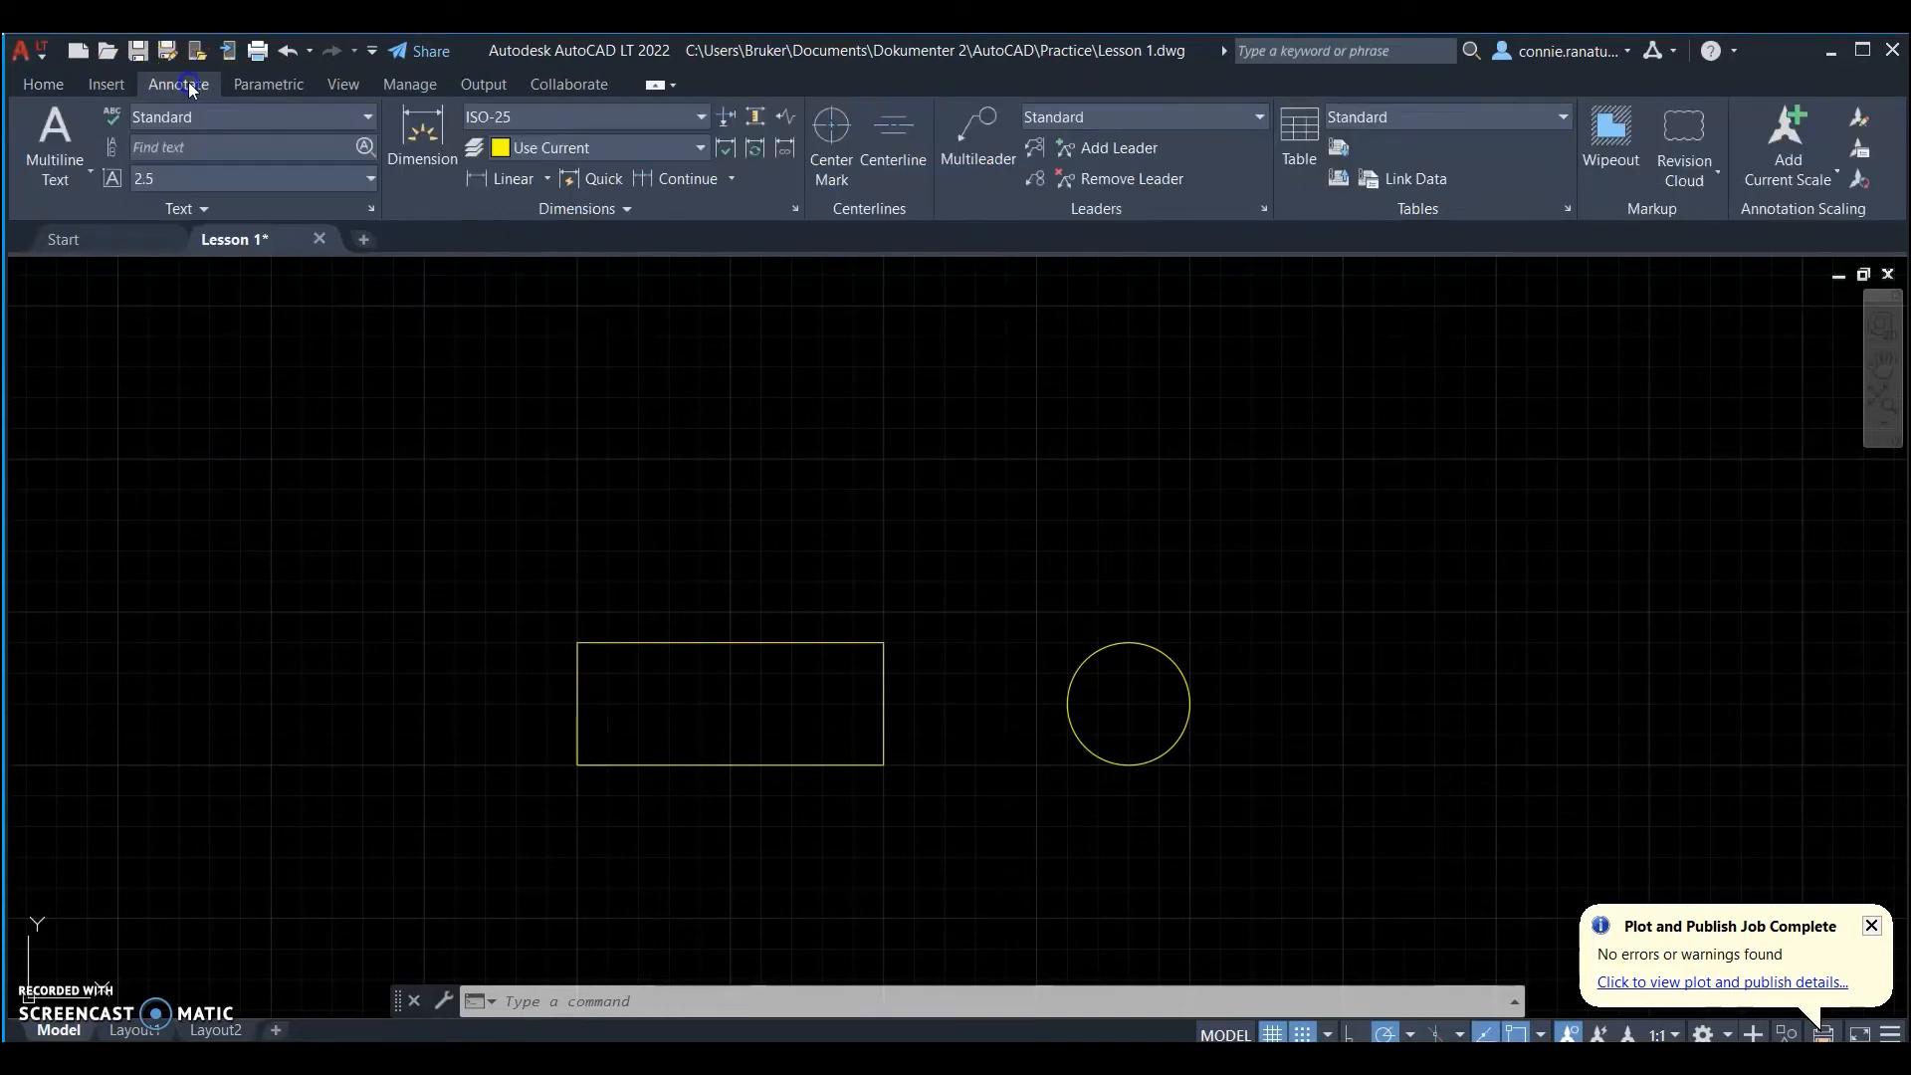
click(833, 125)
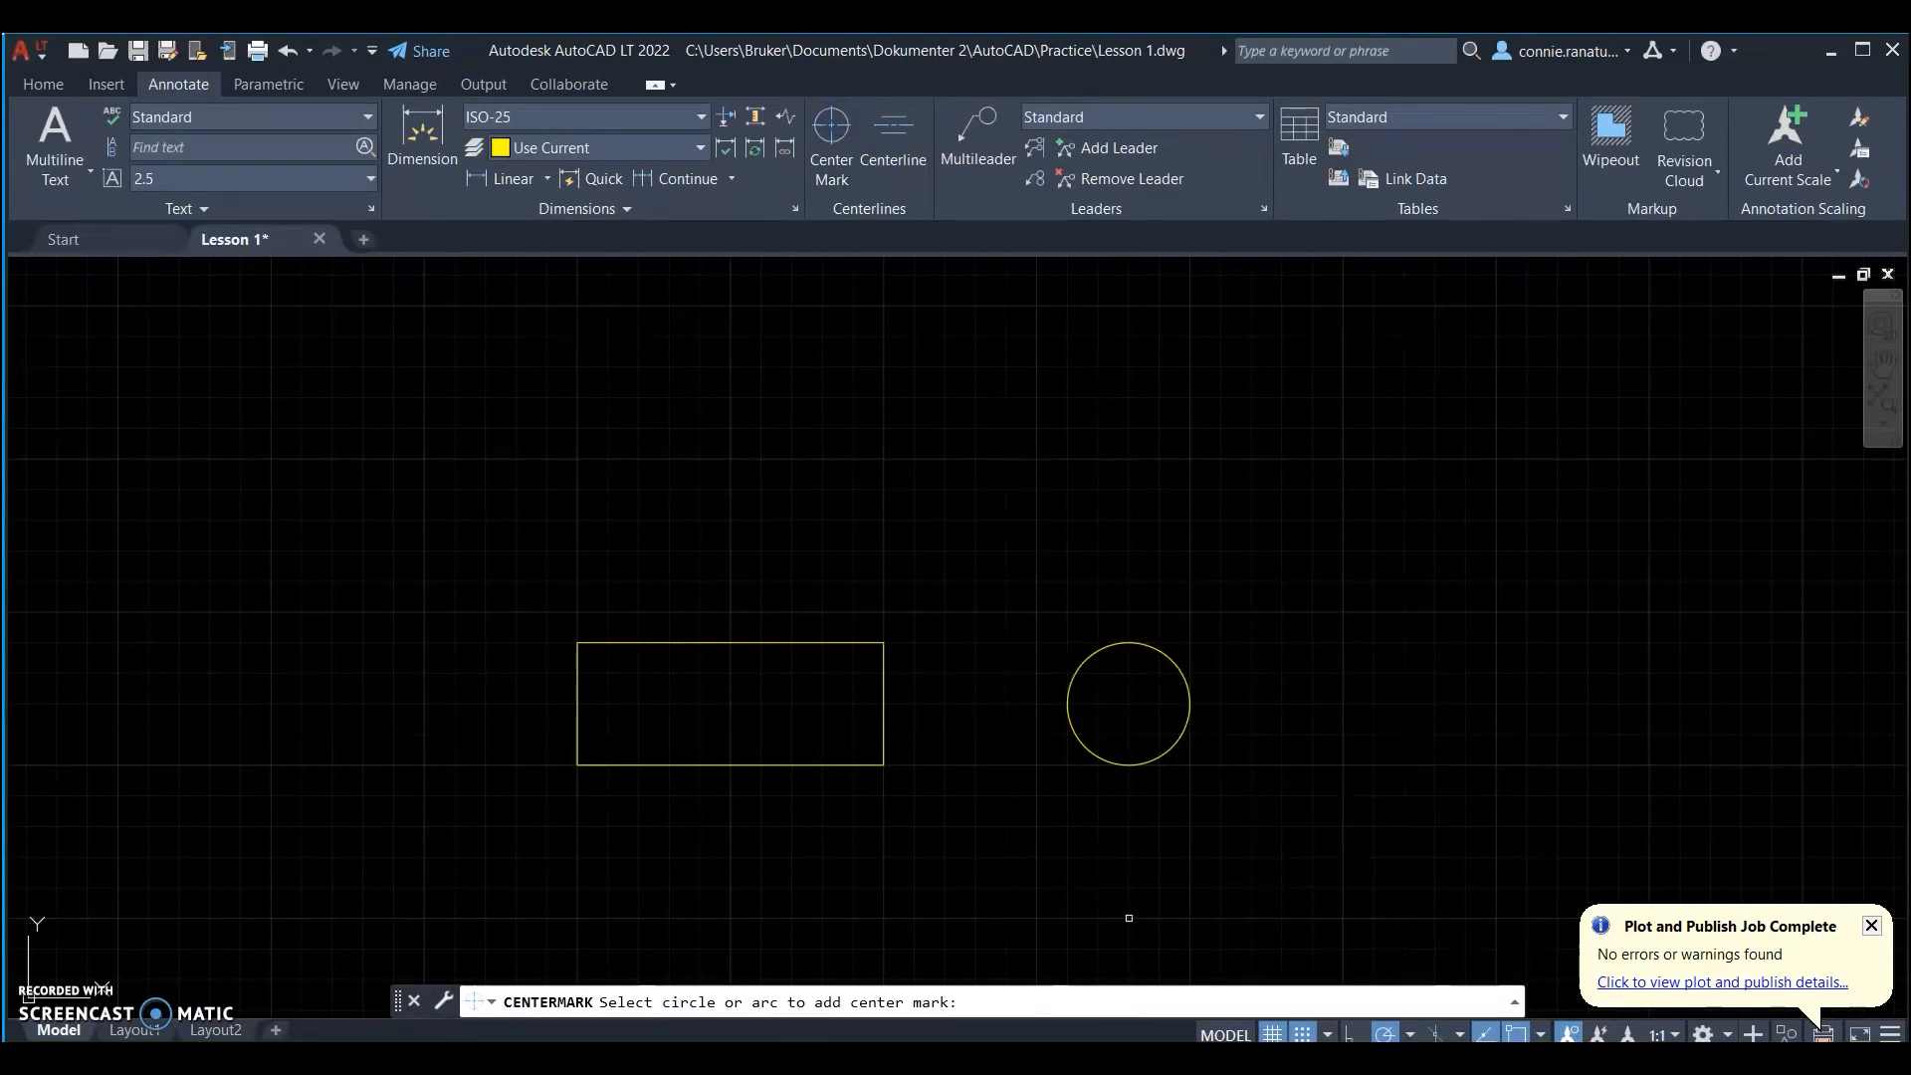
click(1329, 1038)
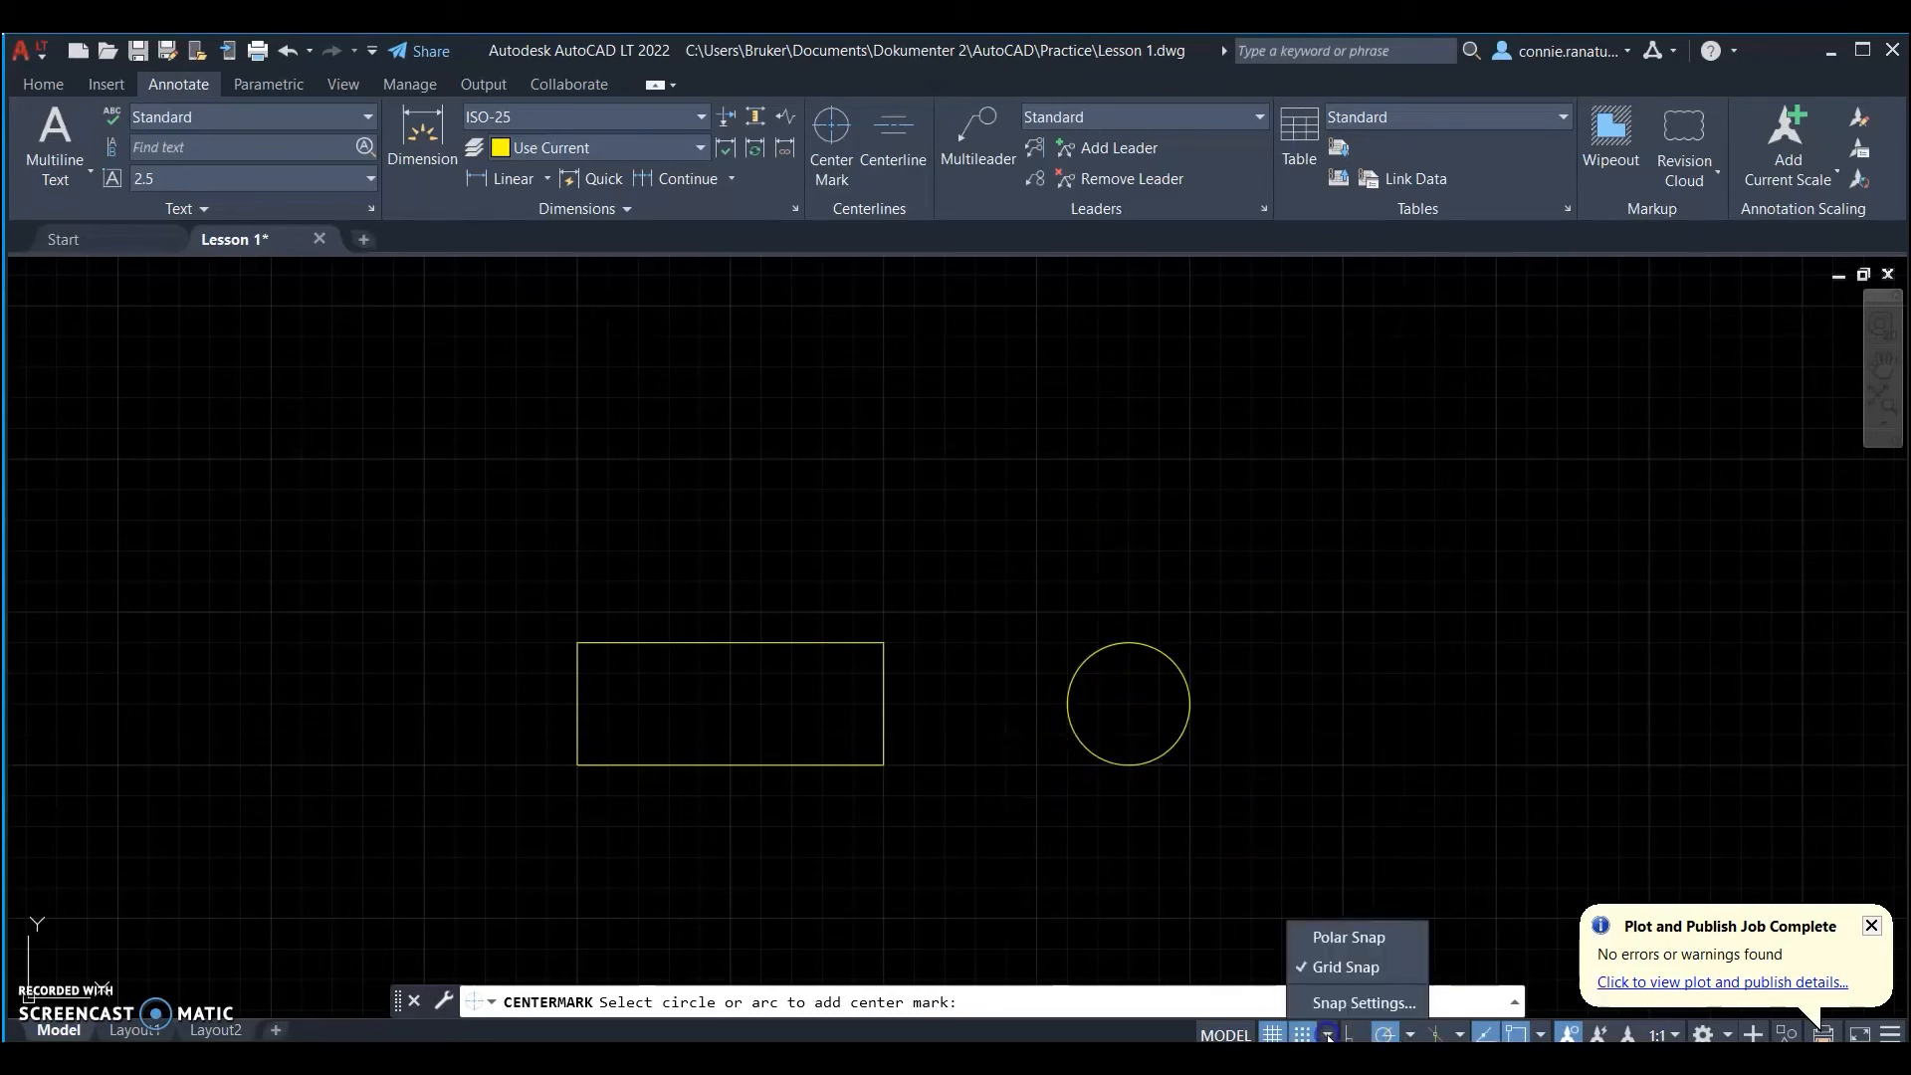
click(1339, 941)
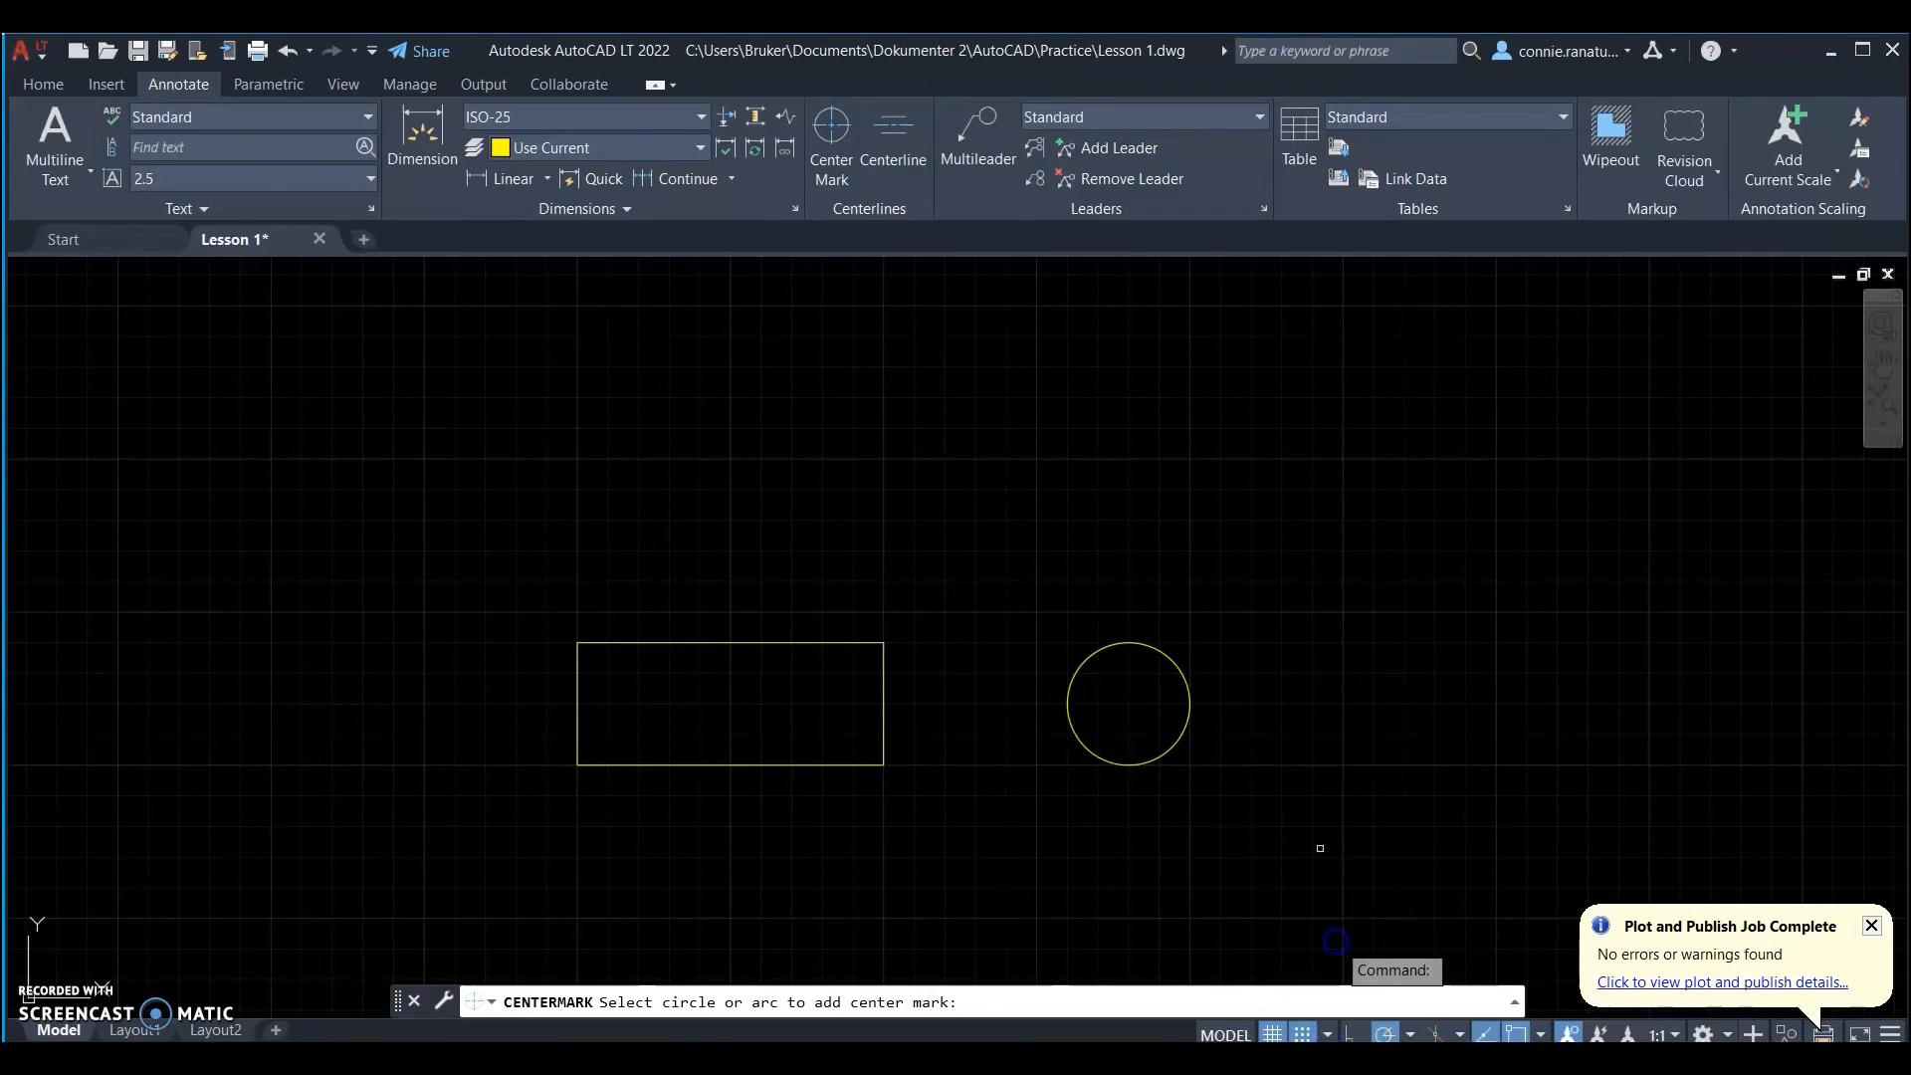
click(1170, 660)
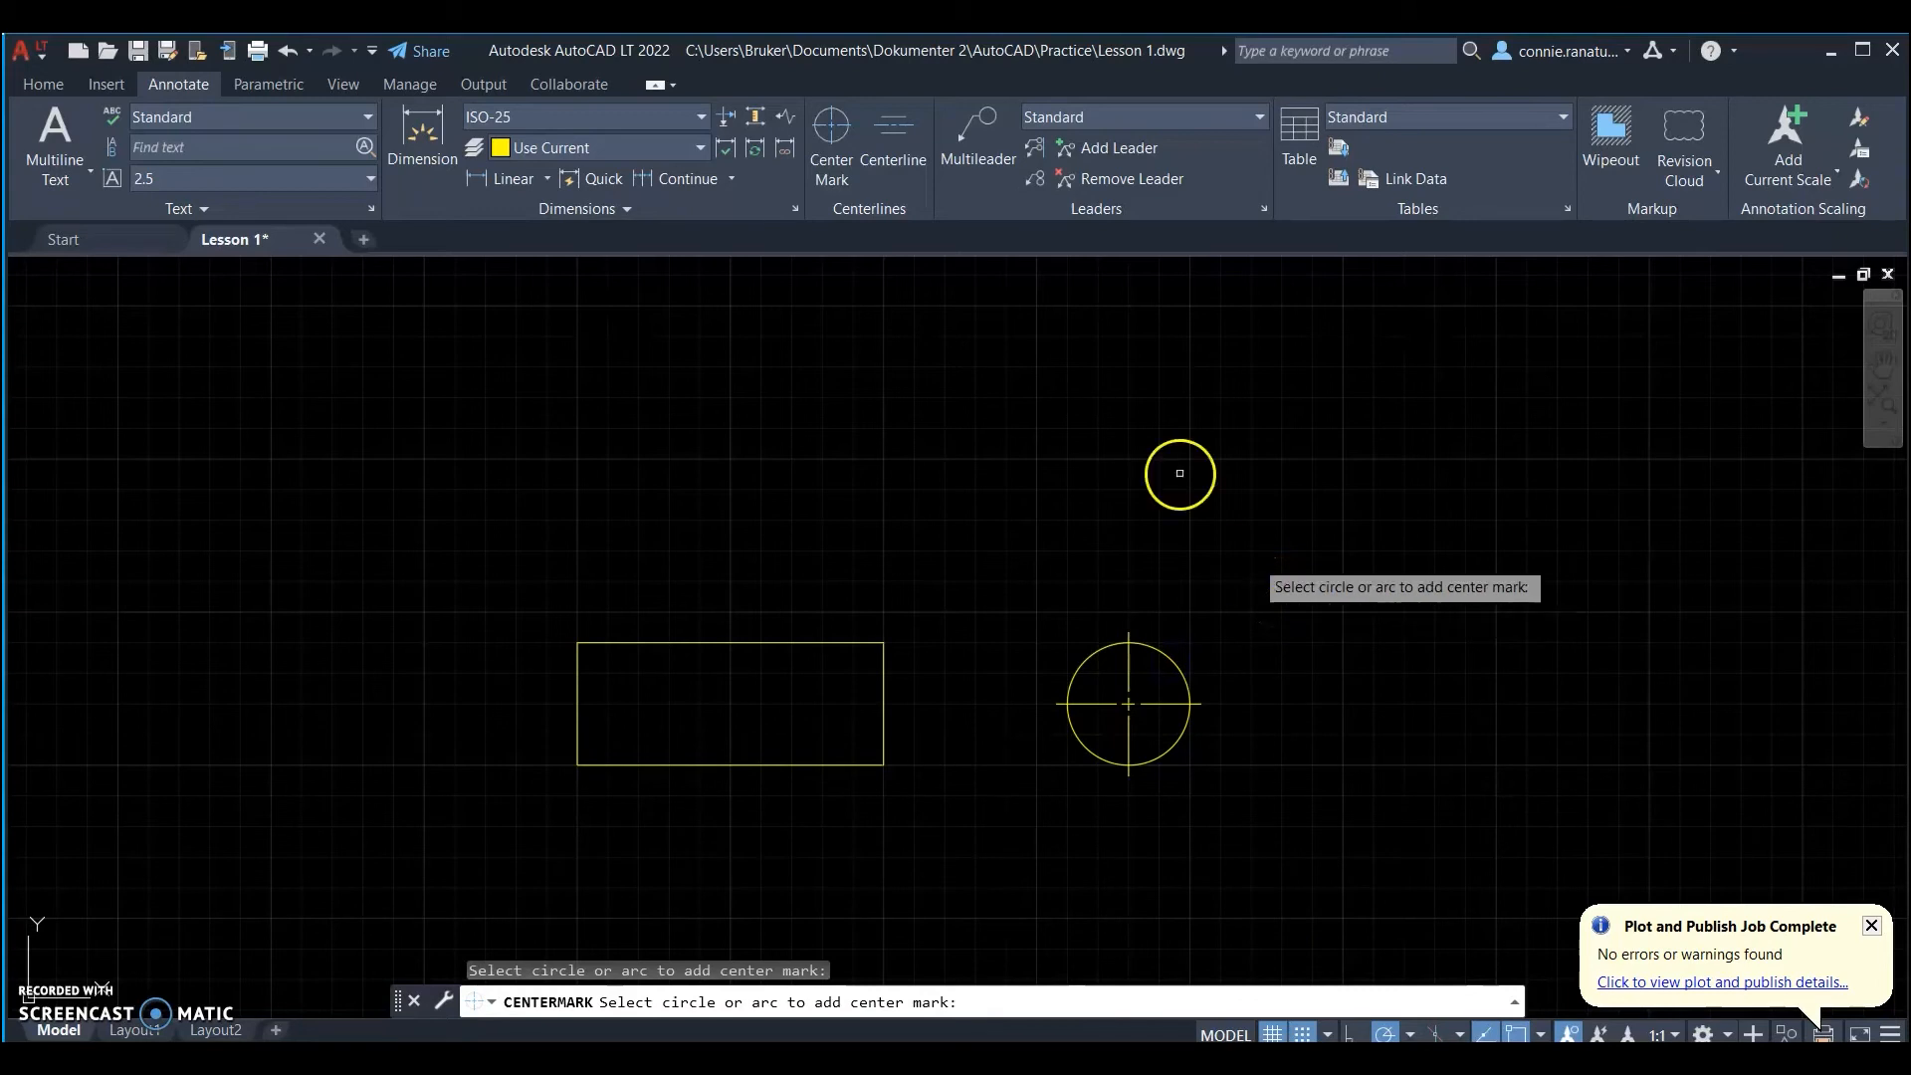
click(286, 51)
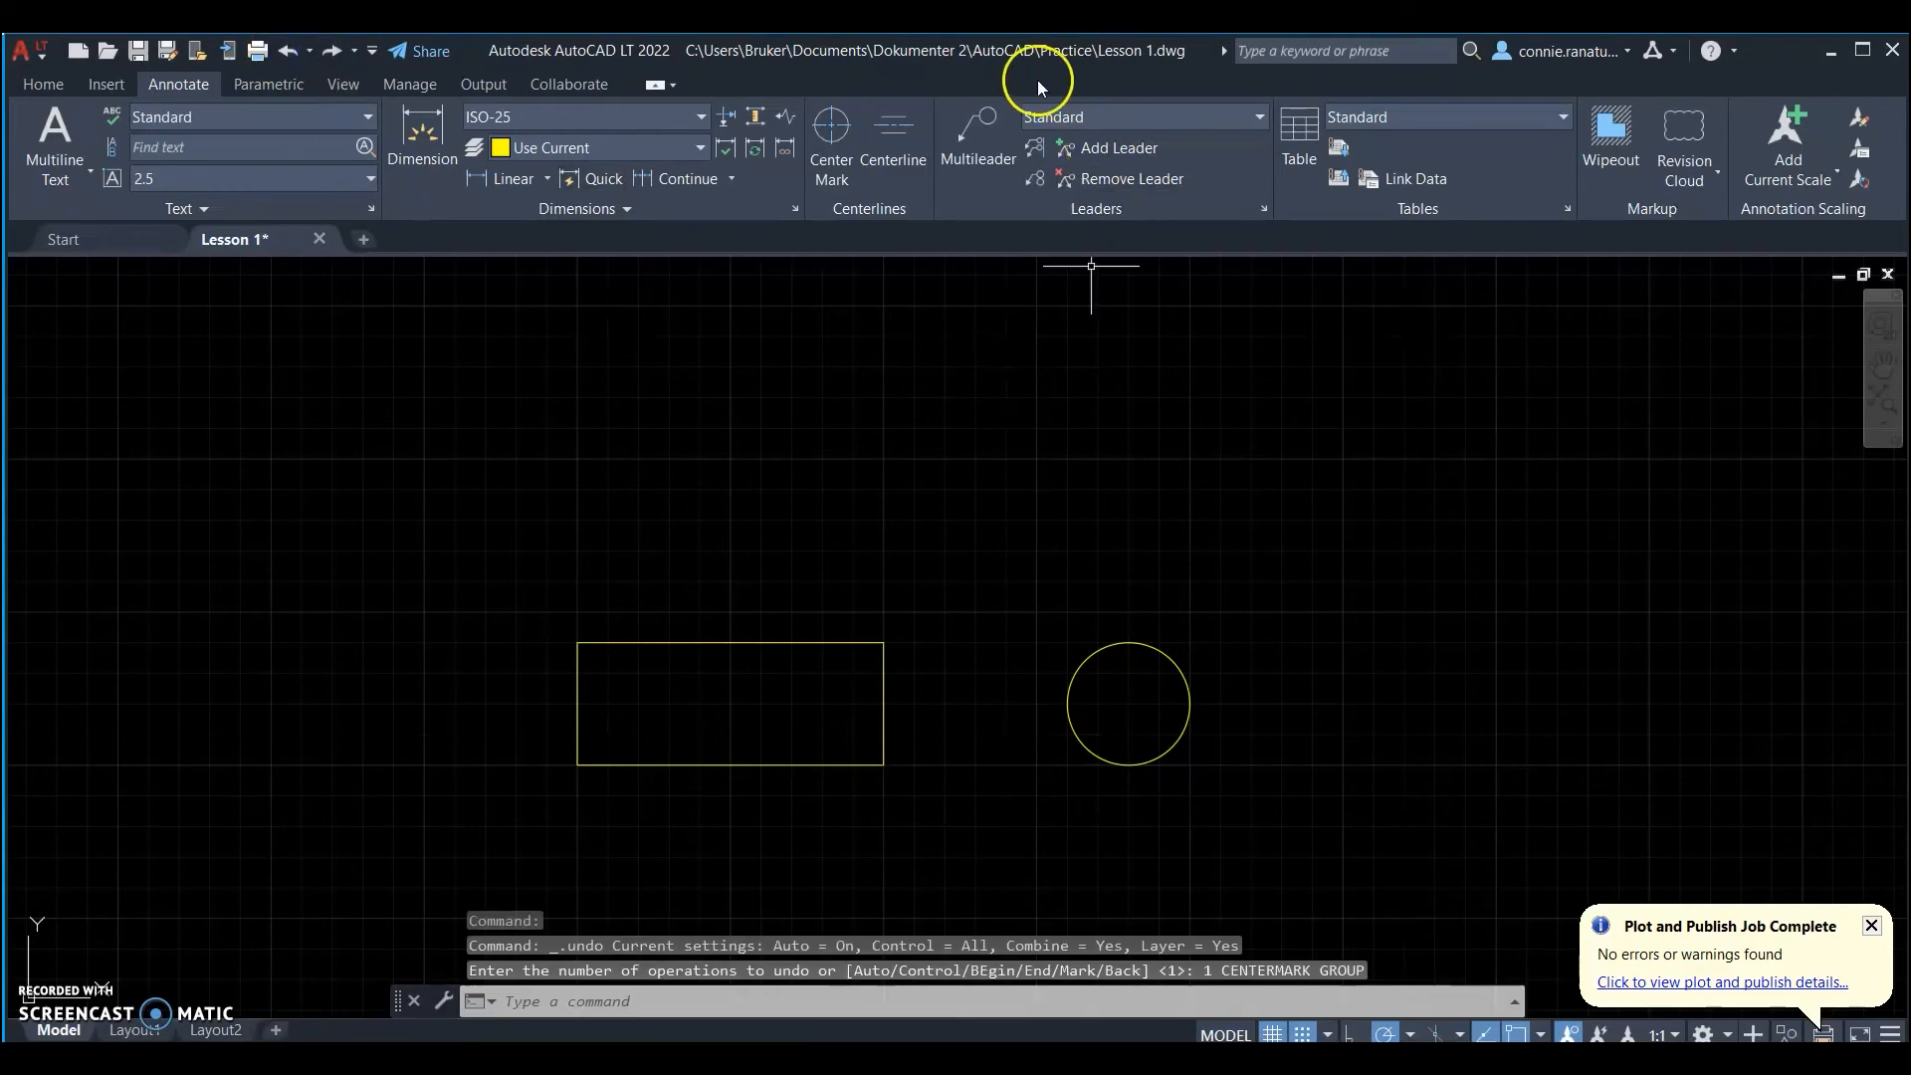
- Make Centerline the current layer and add a center mark to the circle
click(40, 85)
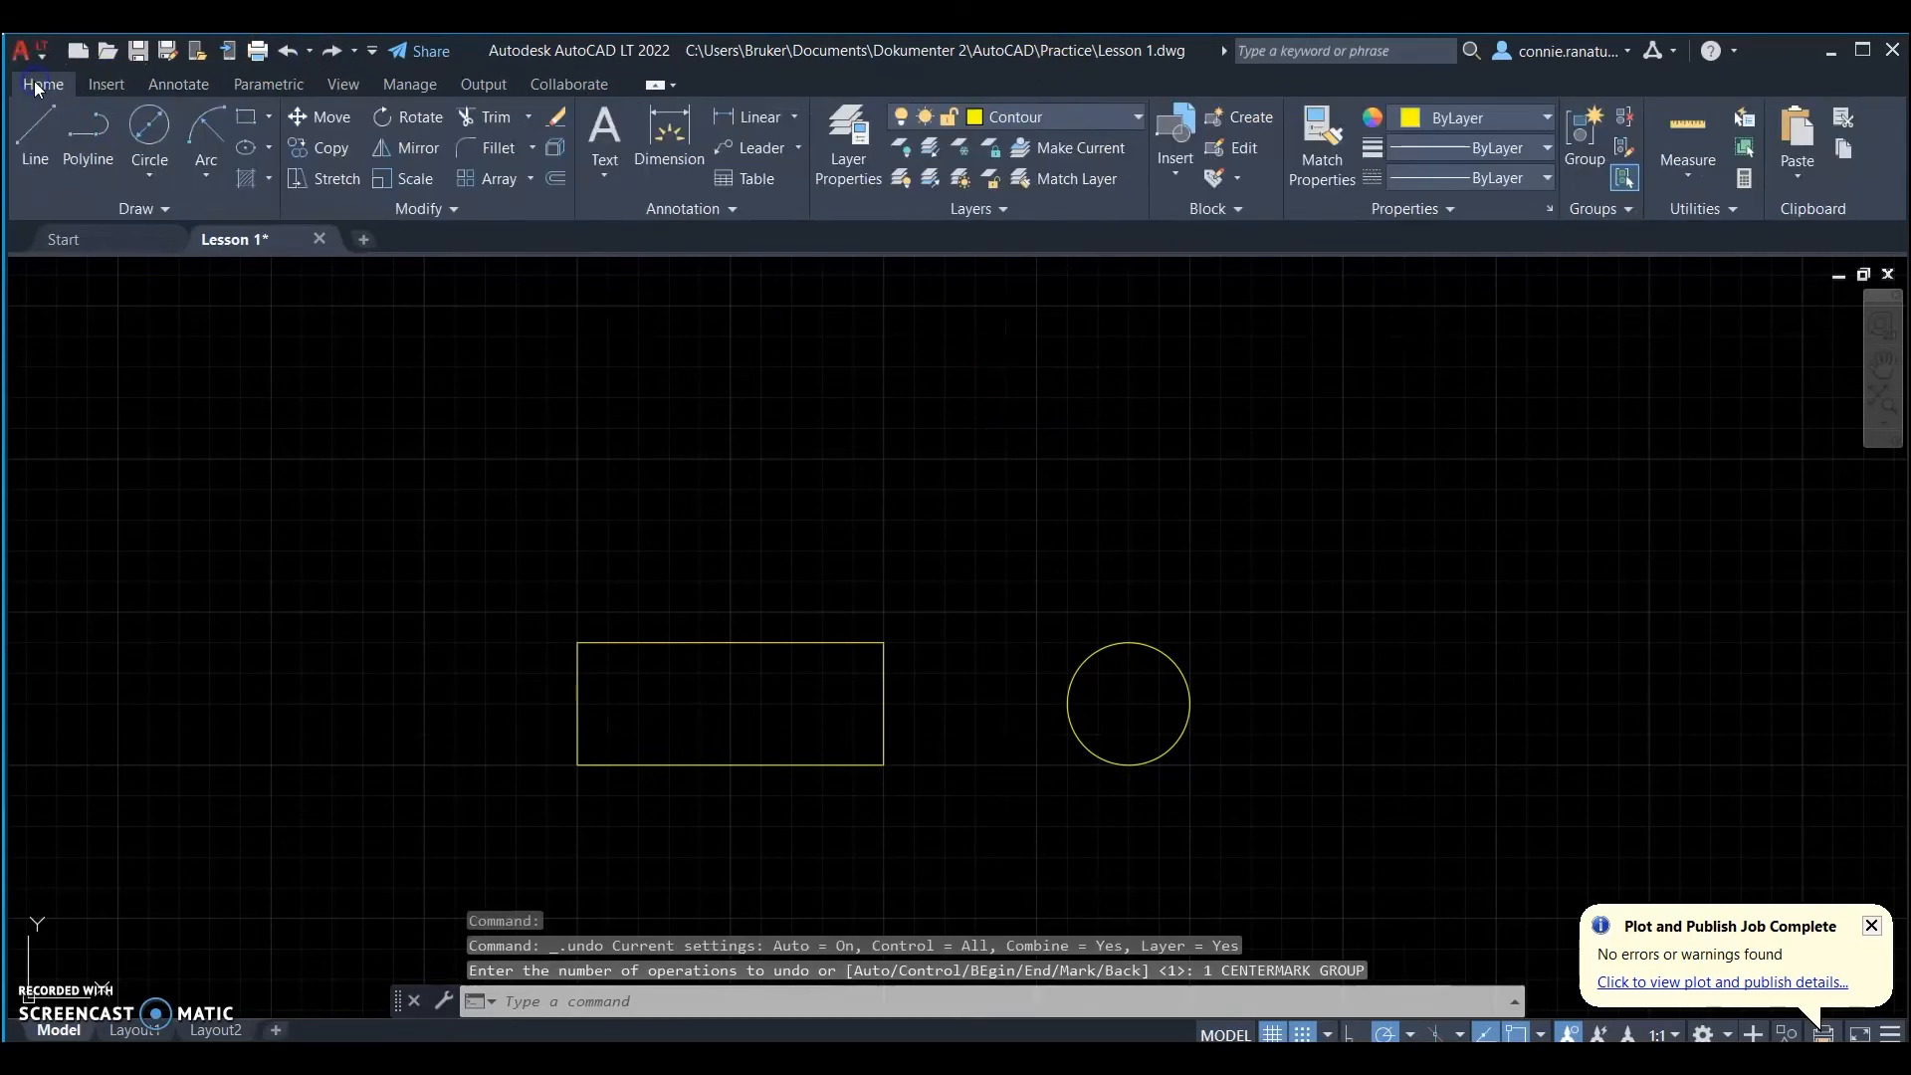
click(1091, 122)
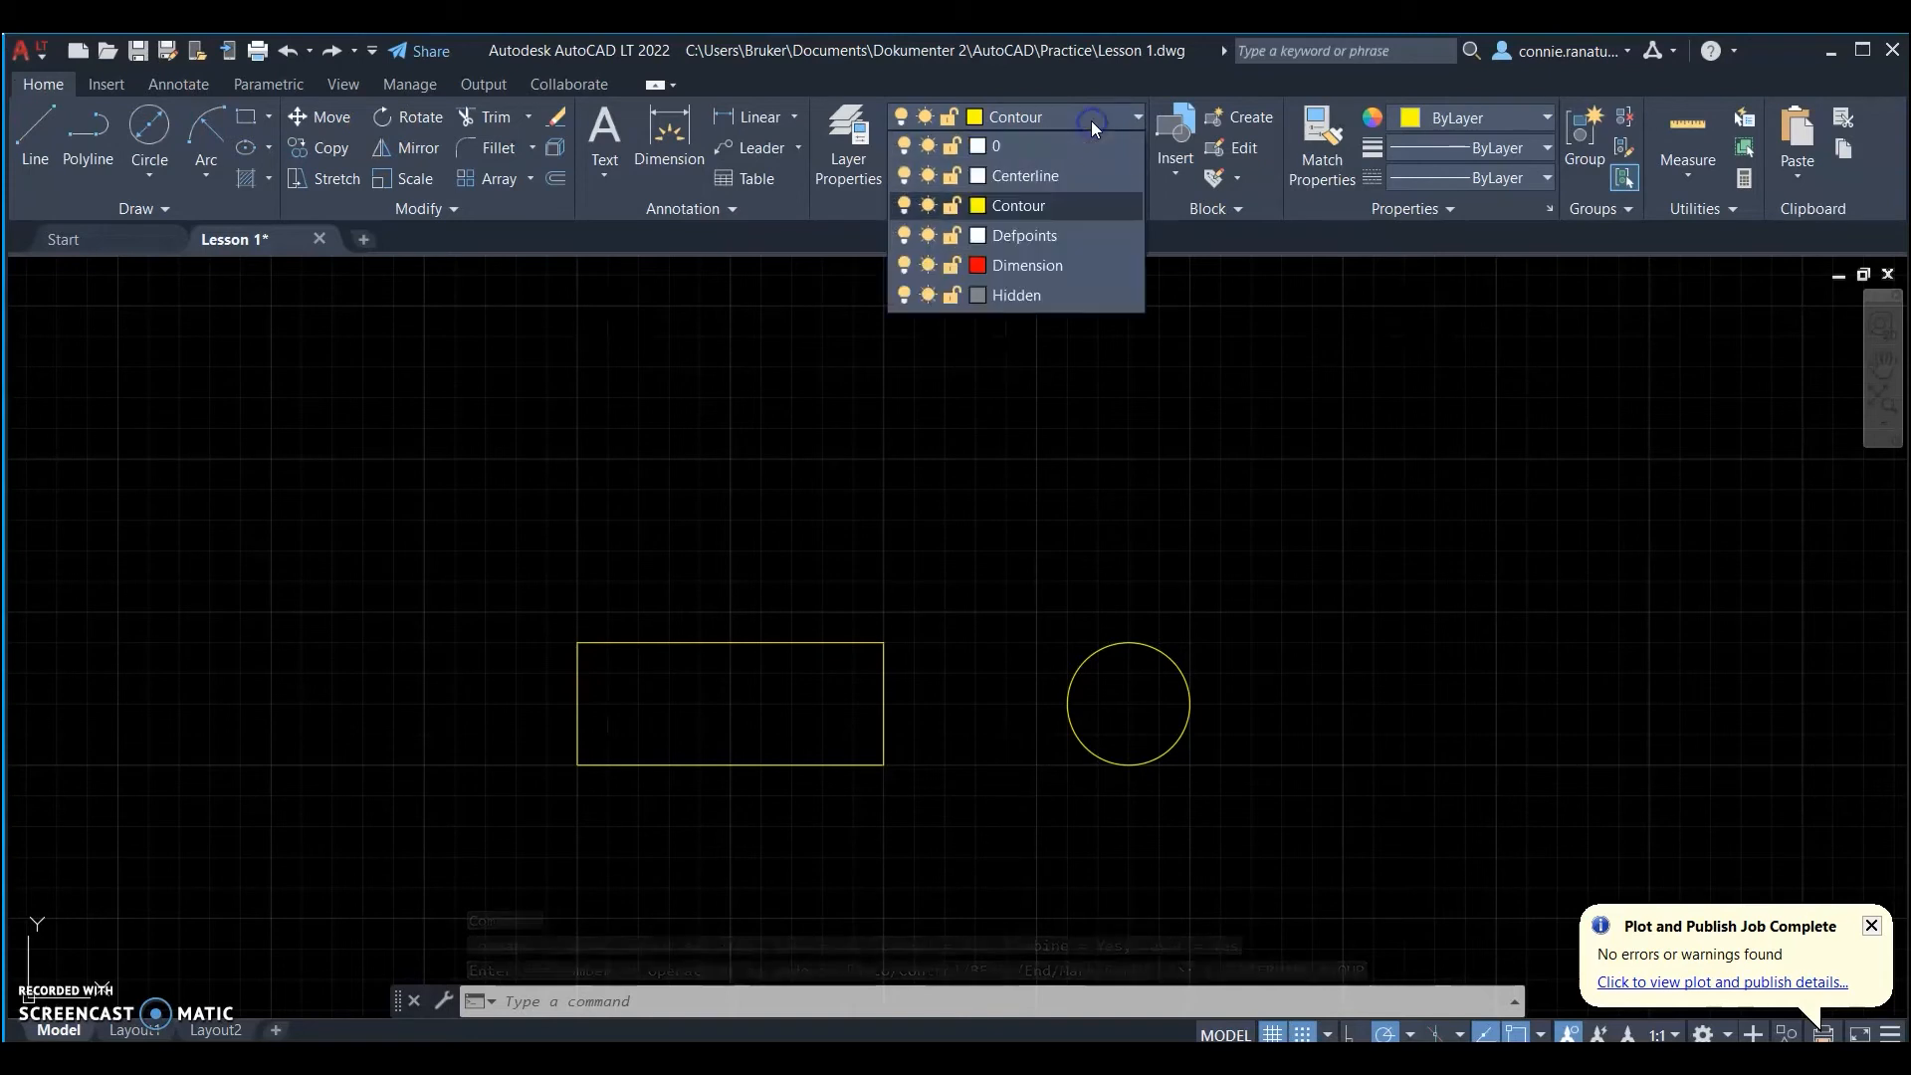
click(1007, 177)
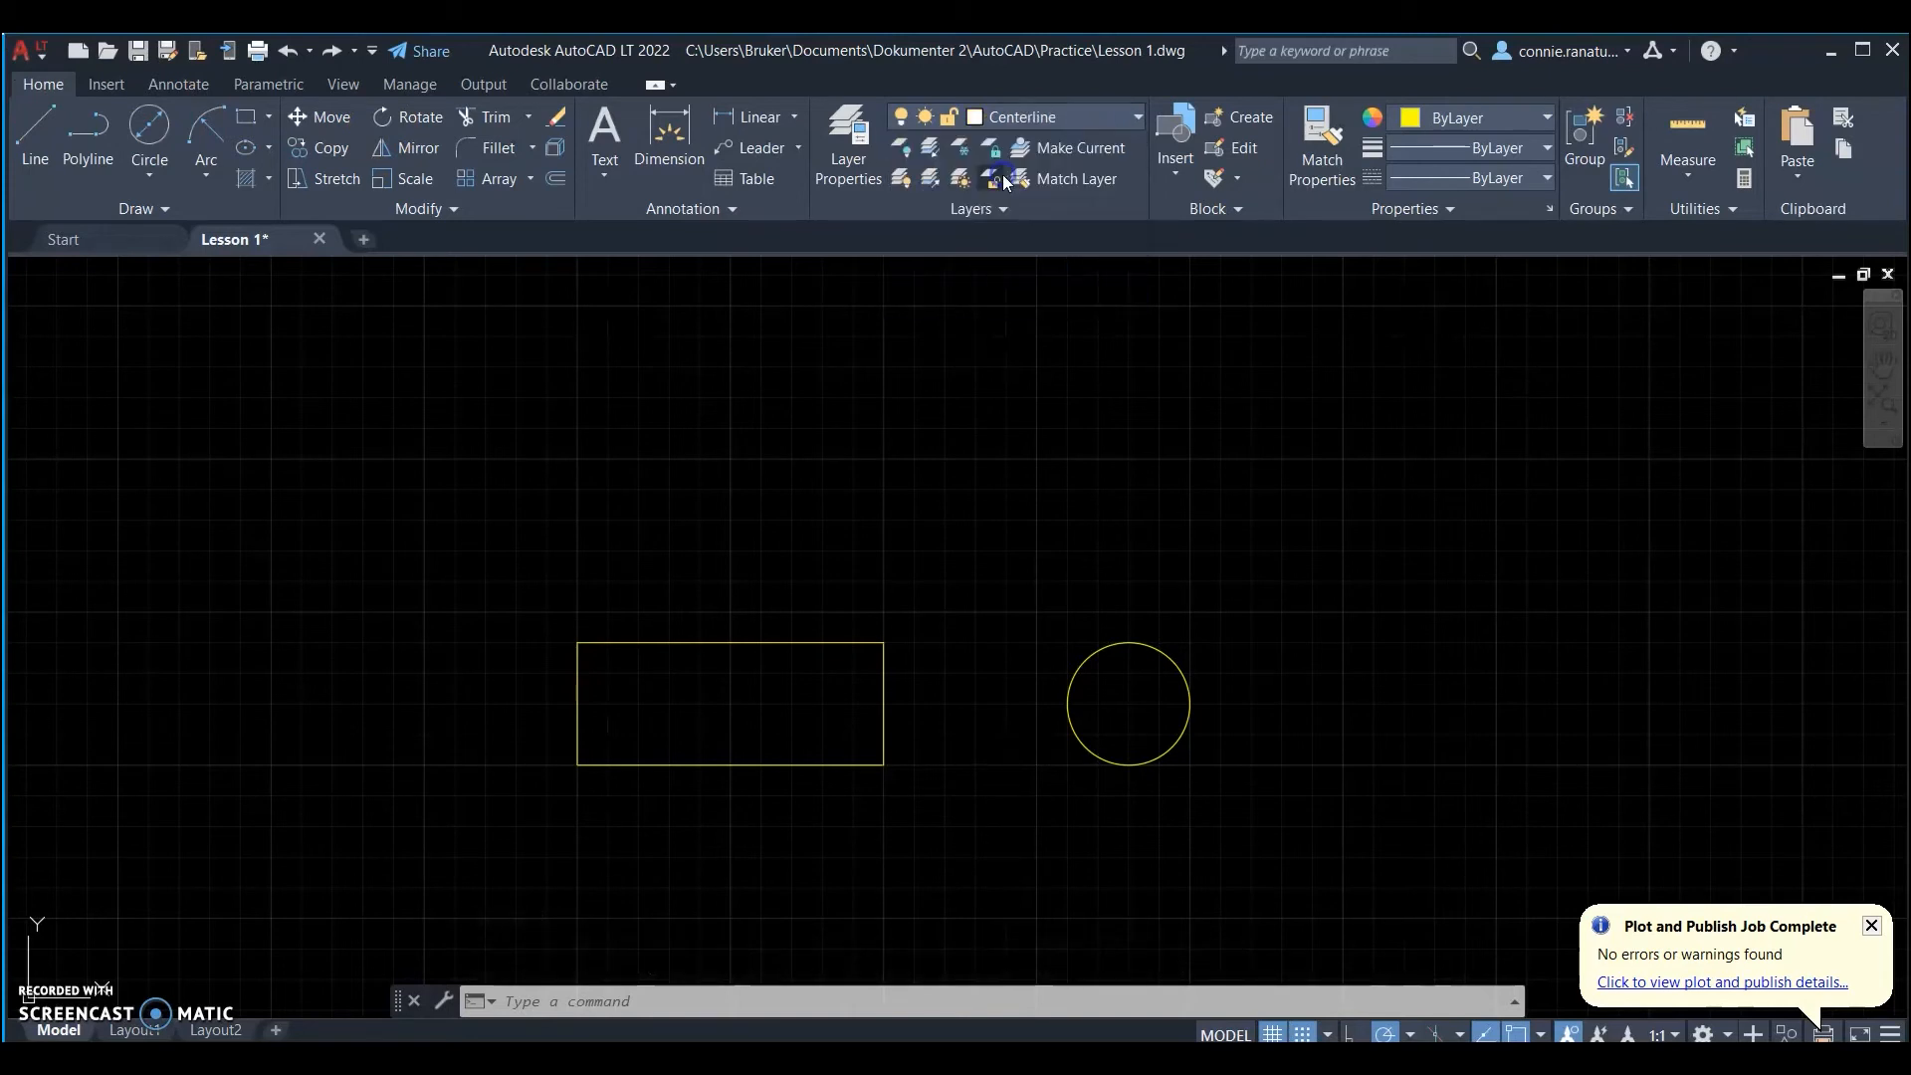
click(181, 85)
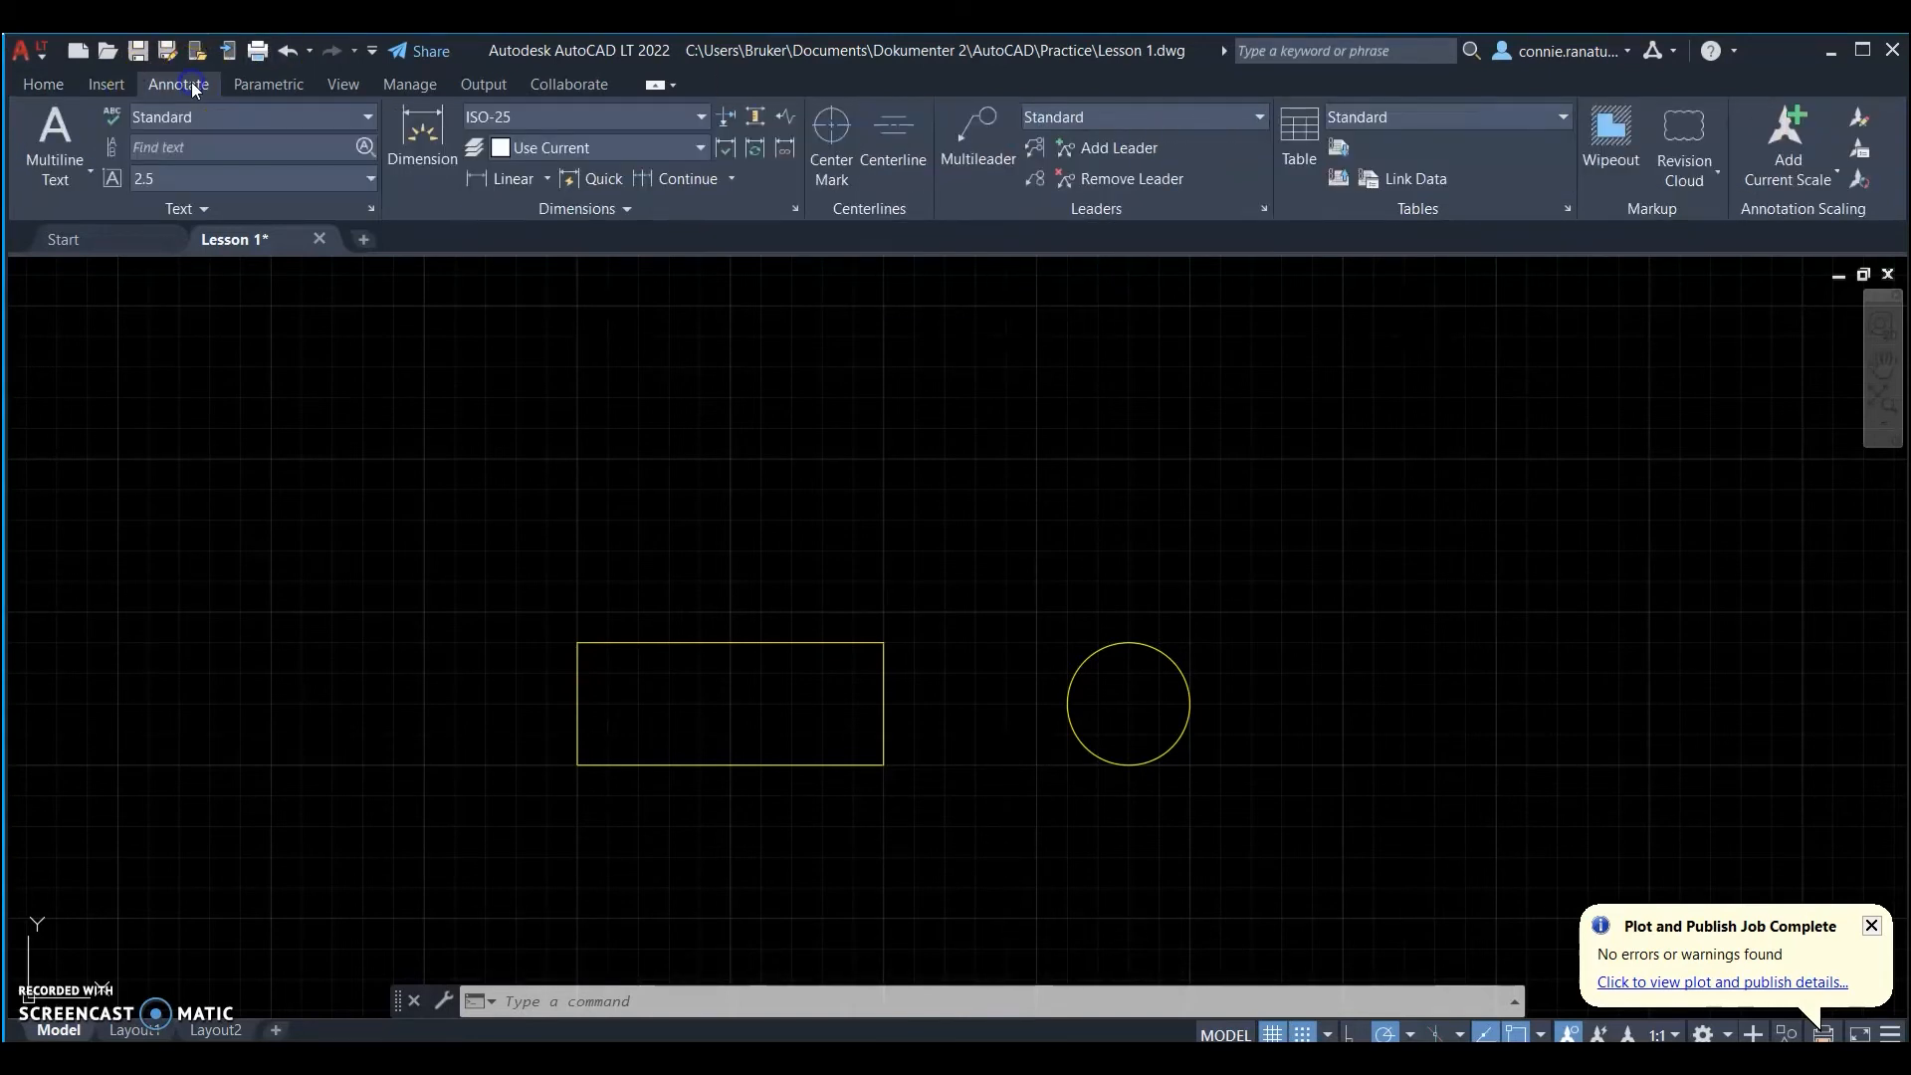
click(827, 129)
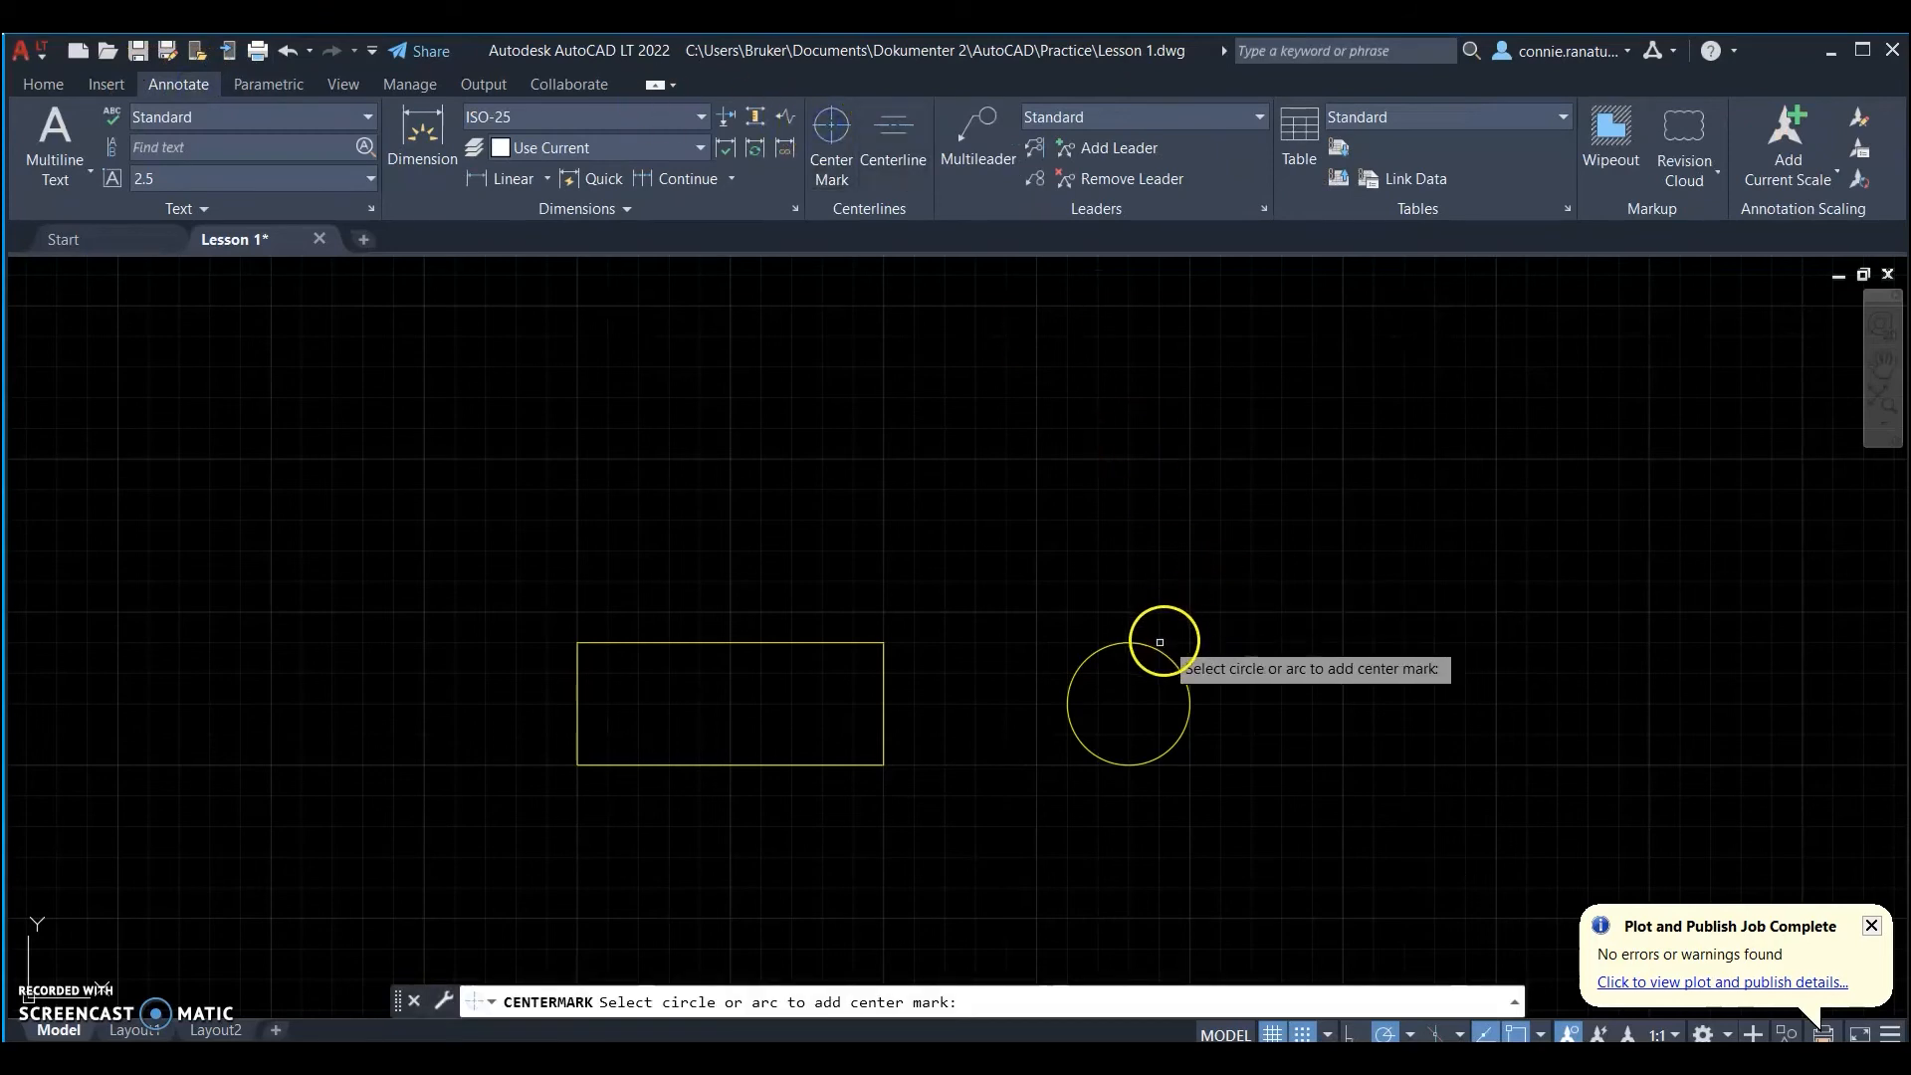
click(1328, 1035)
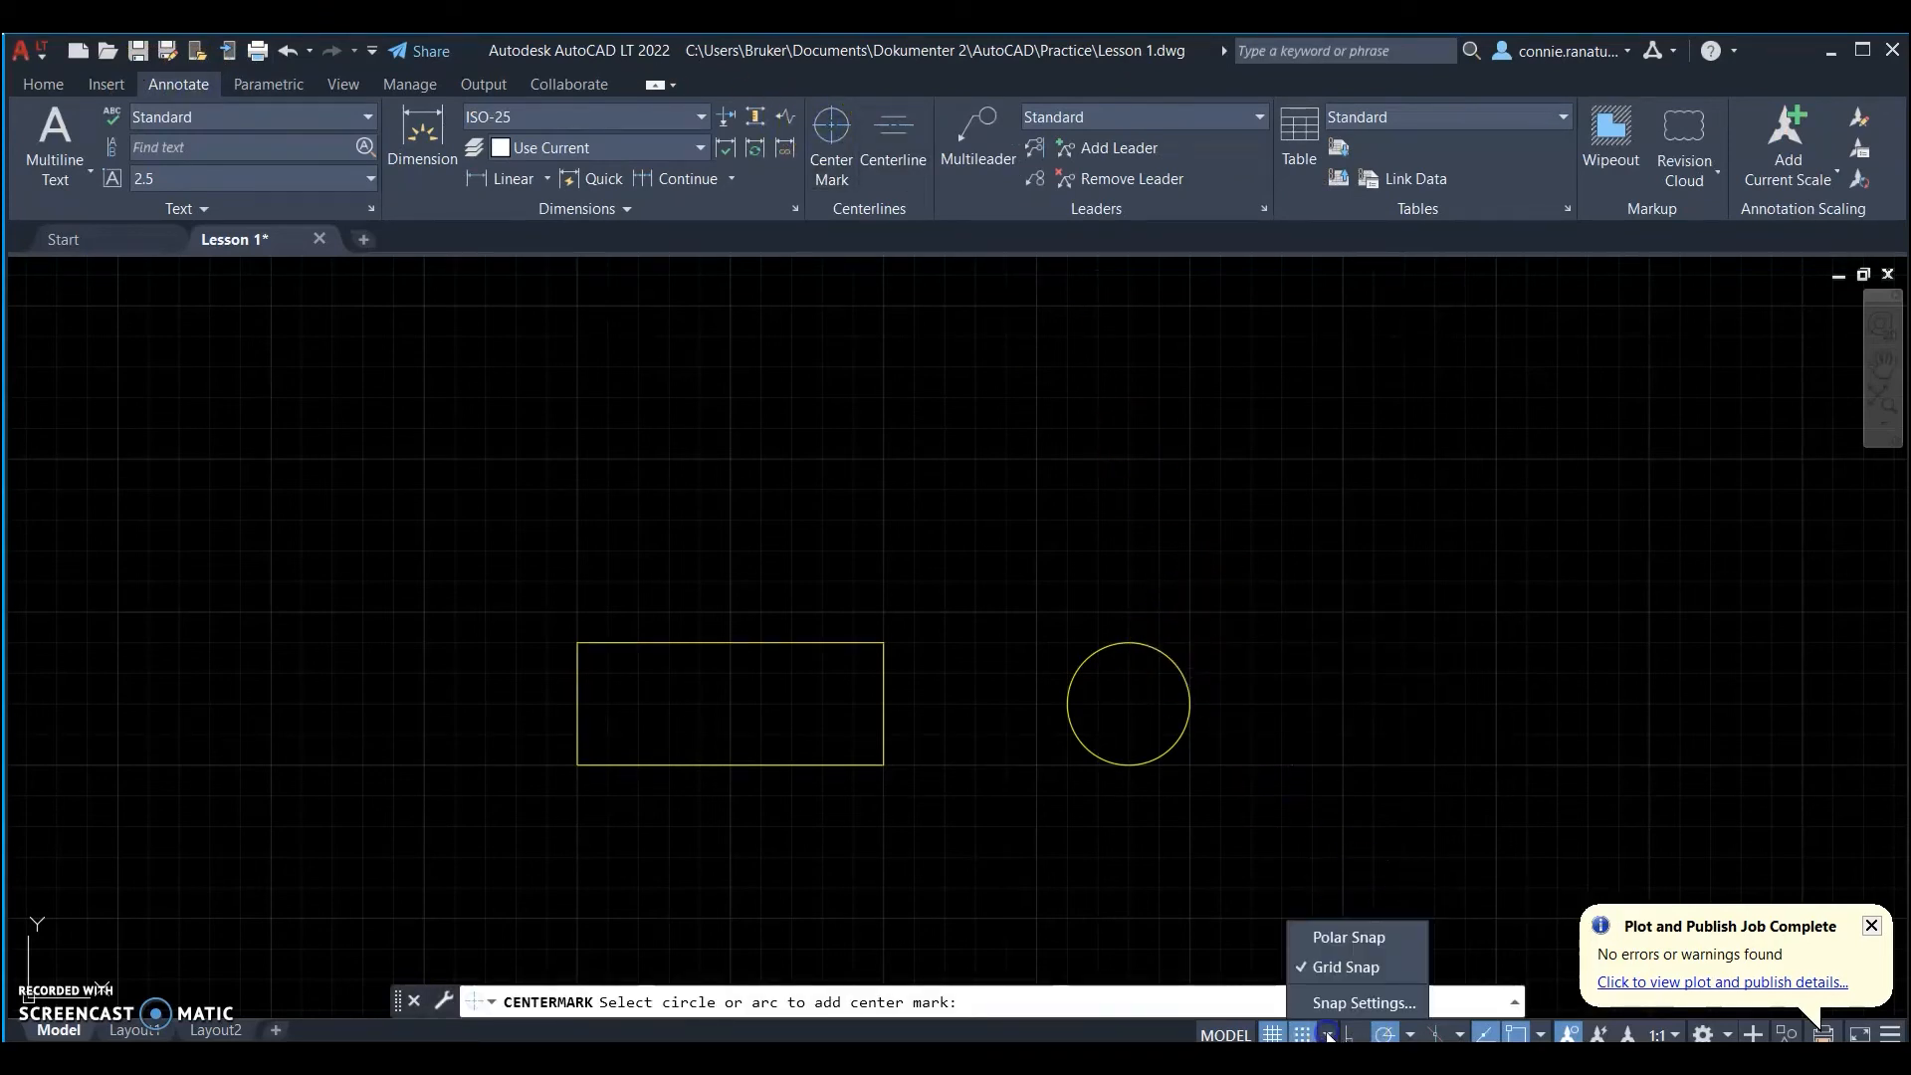
click(1339, 958)
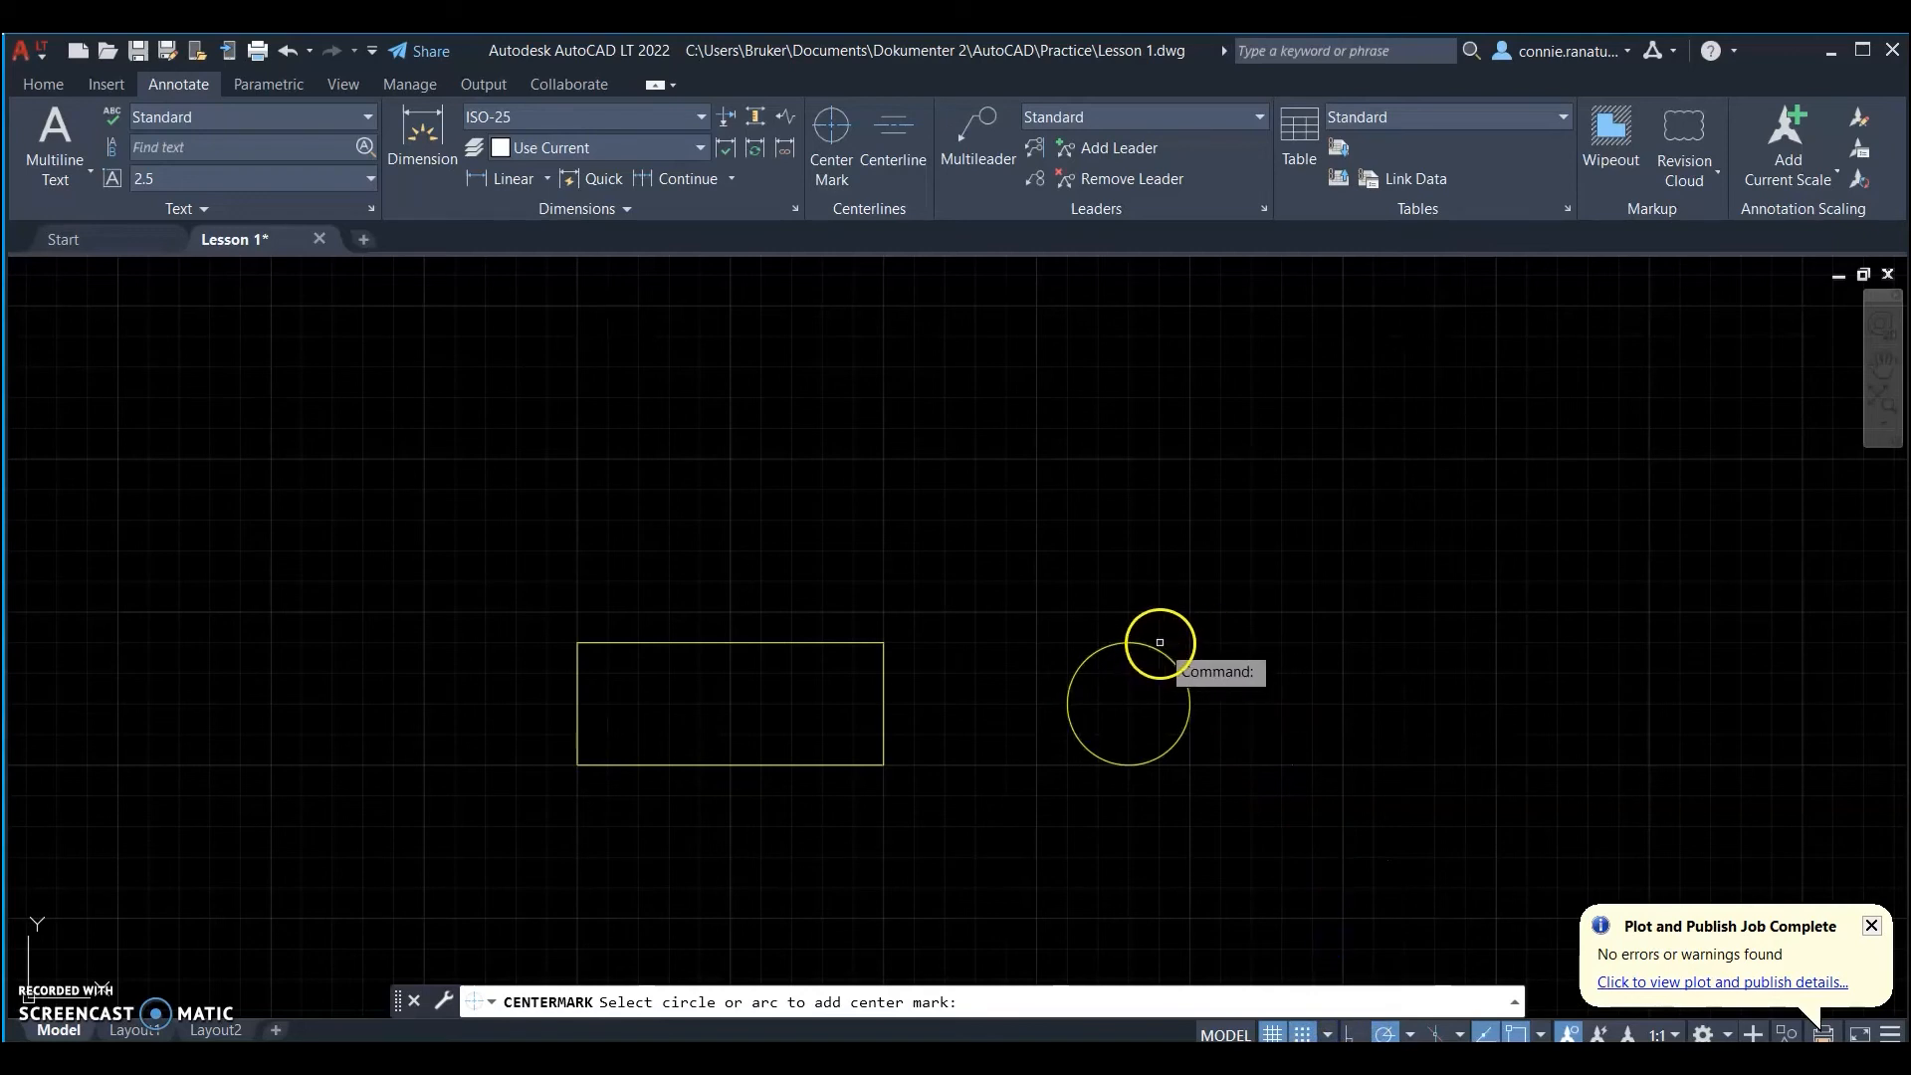
click(1155, 652)
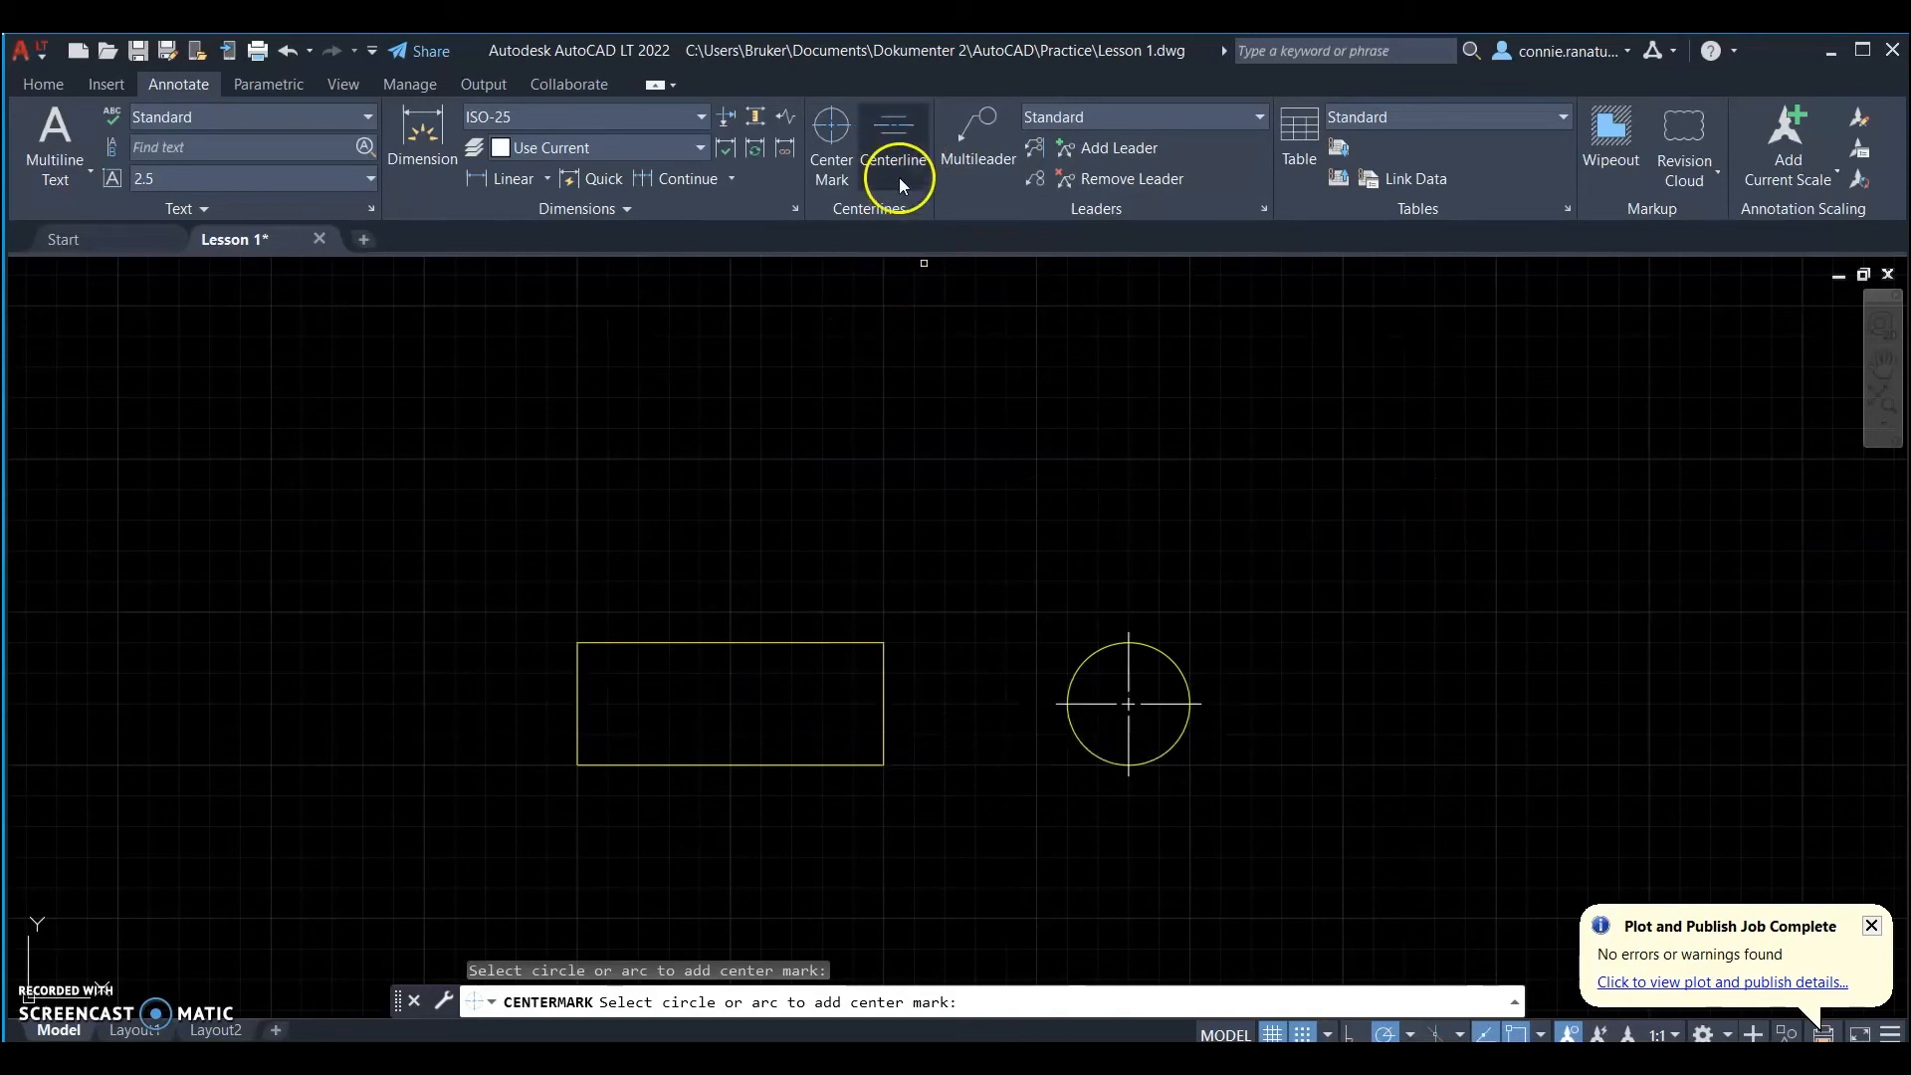
- Add a centerline between the rectangle's top and bottom edges
click(892, 133)
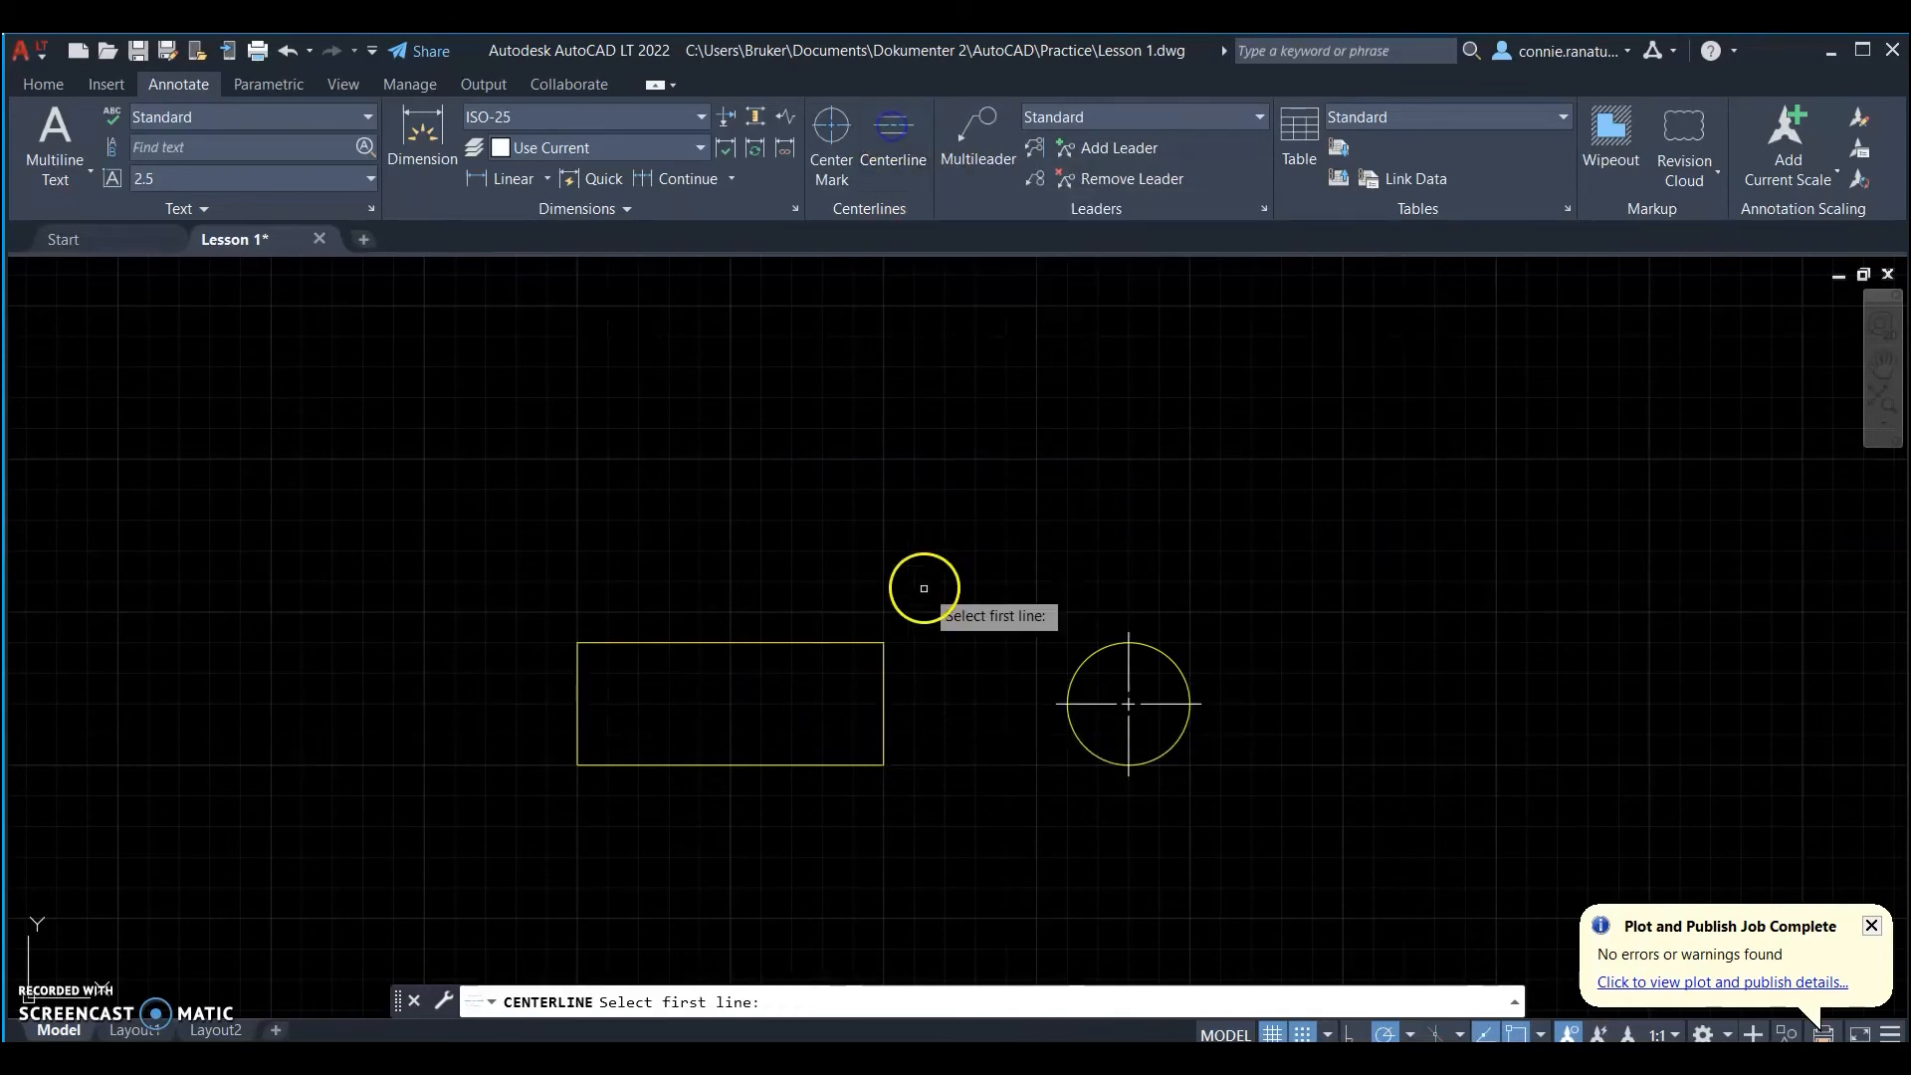
click(836, 644)
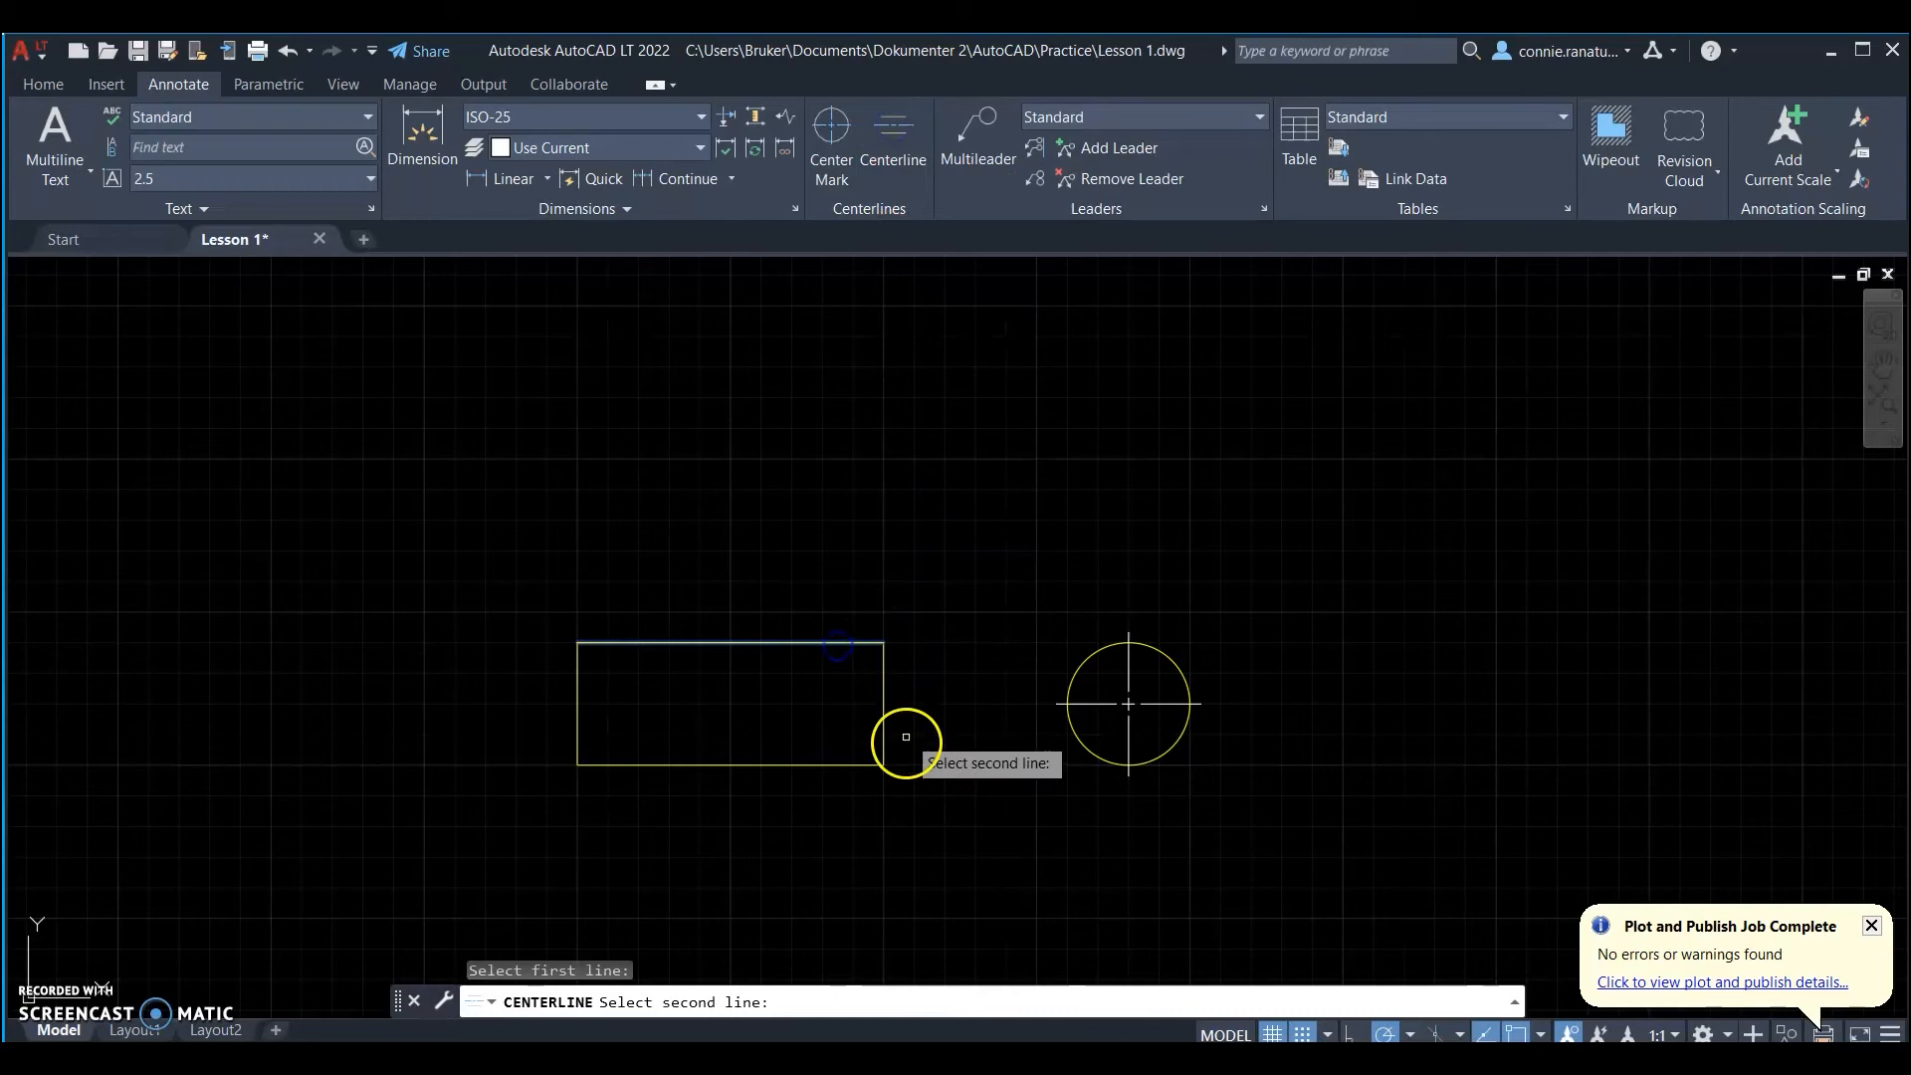
click(813, 765)
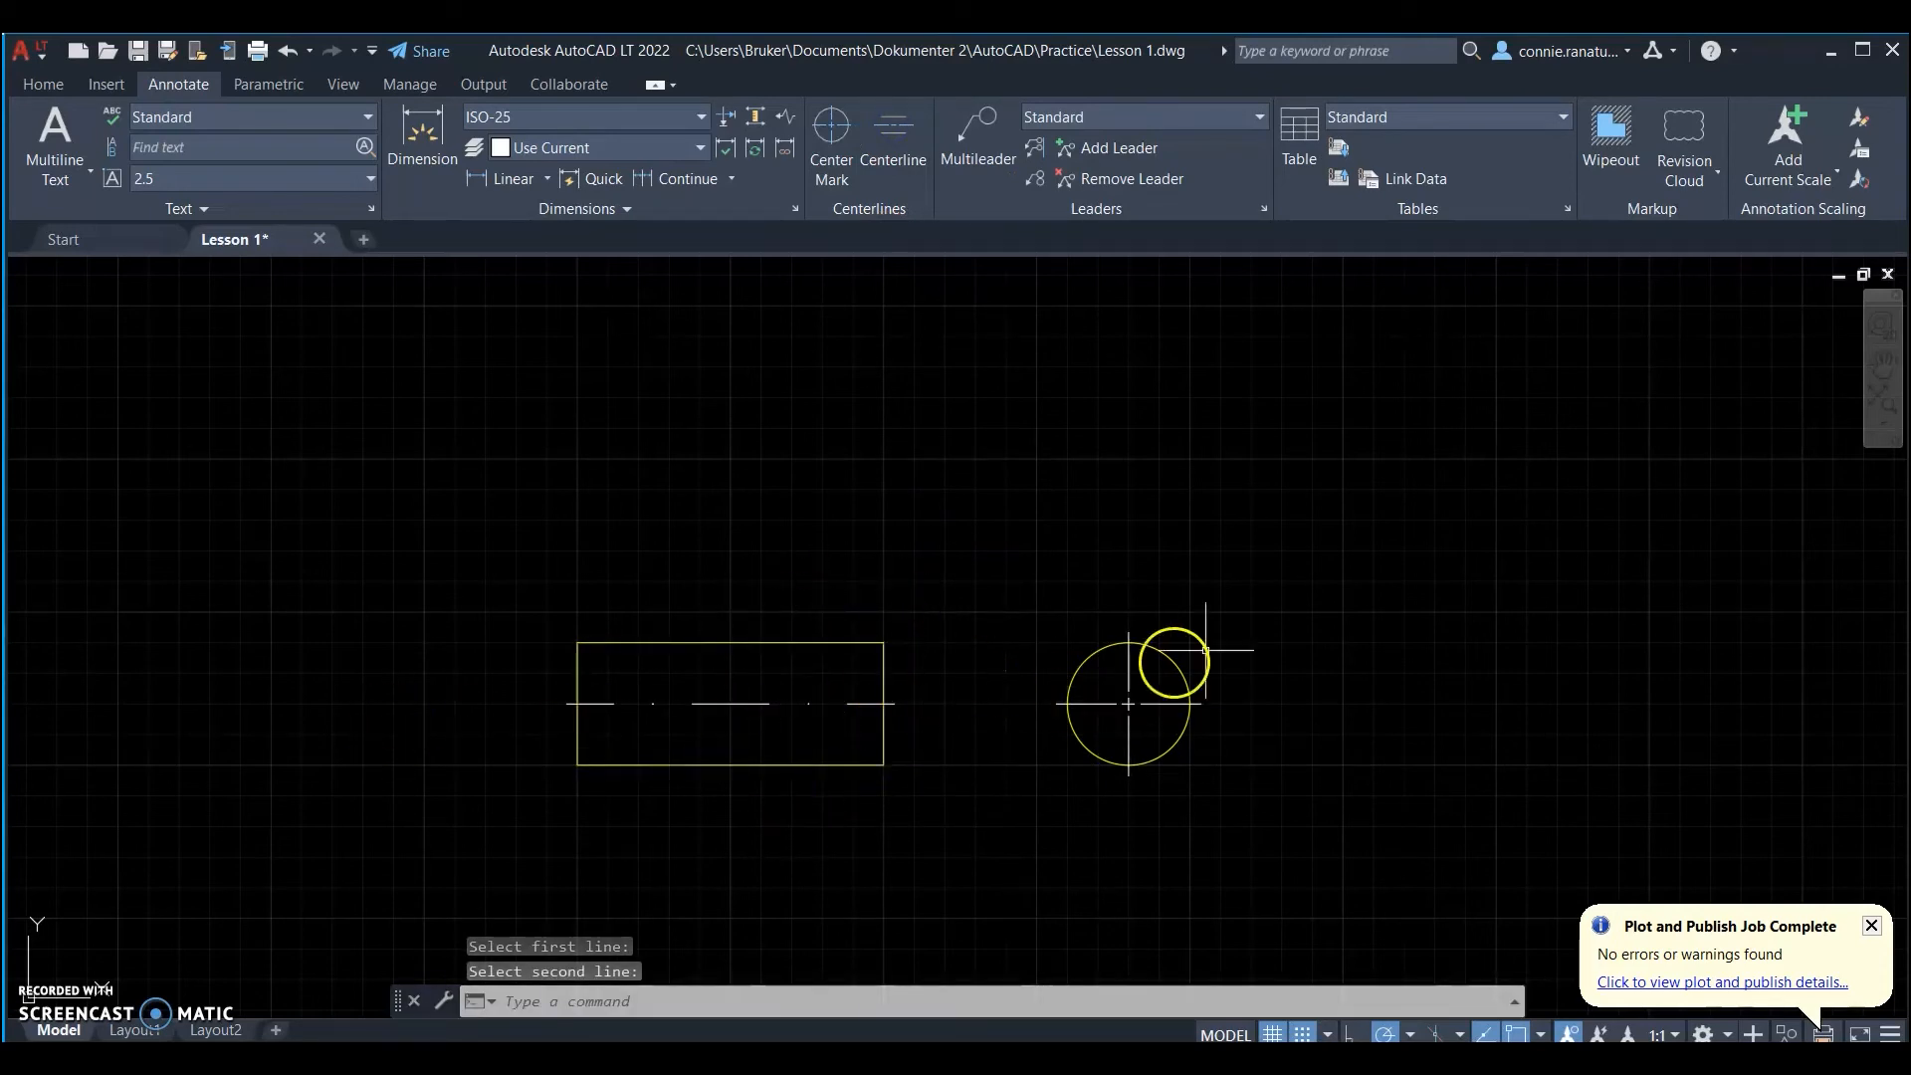
- Make Dimension the current layer and add a linear dimension for the rectangle's width below its bottom edge
click(53, 90)
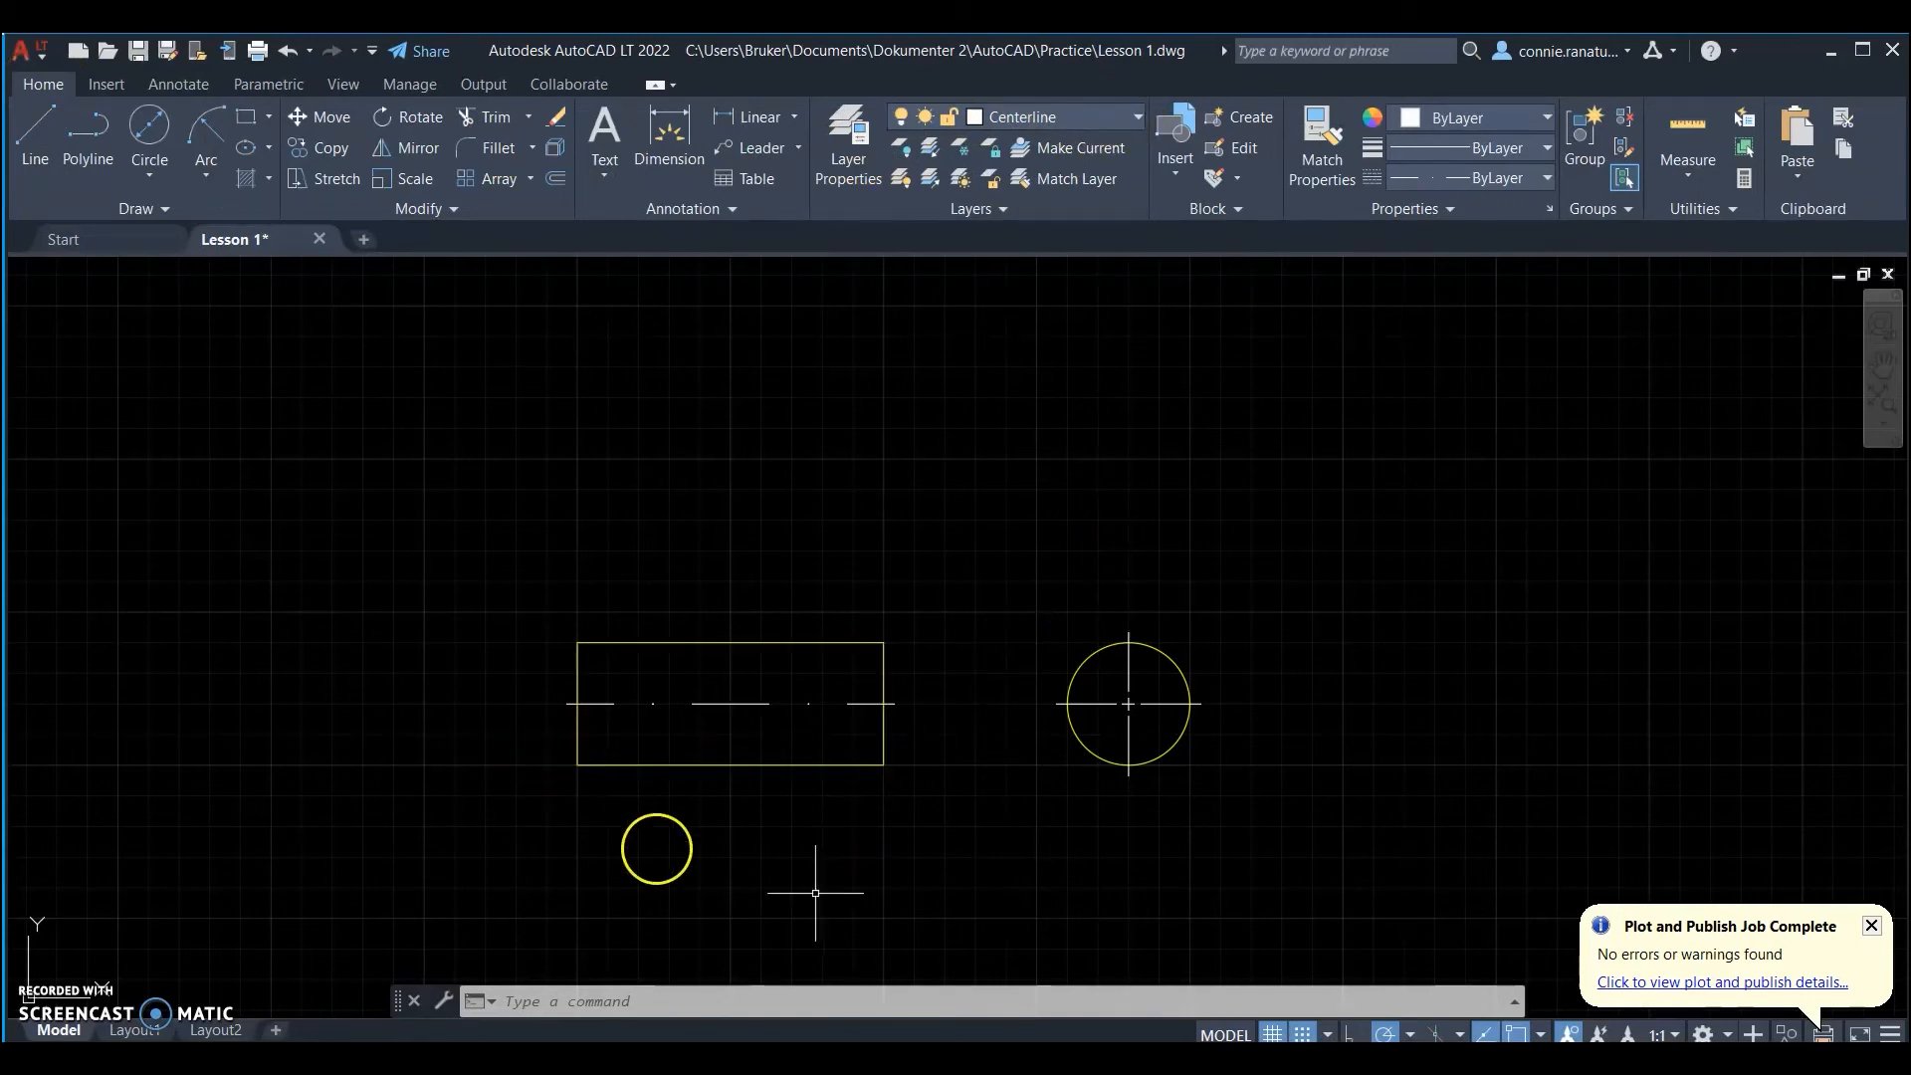
click(1089, 115)
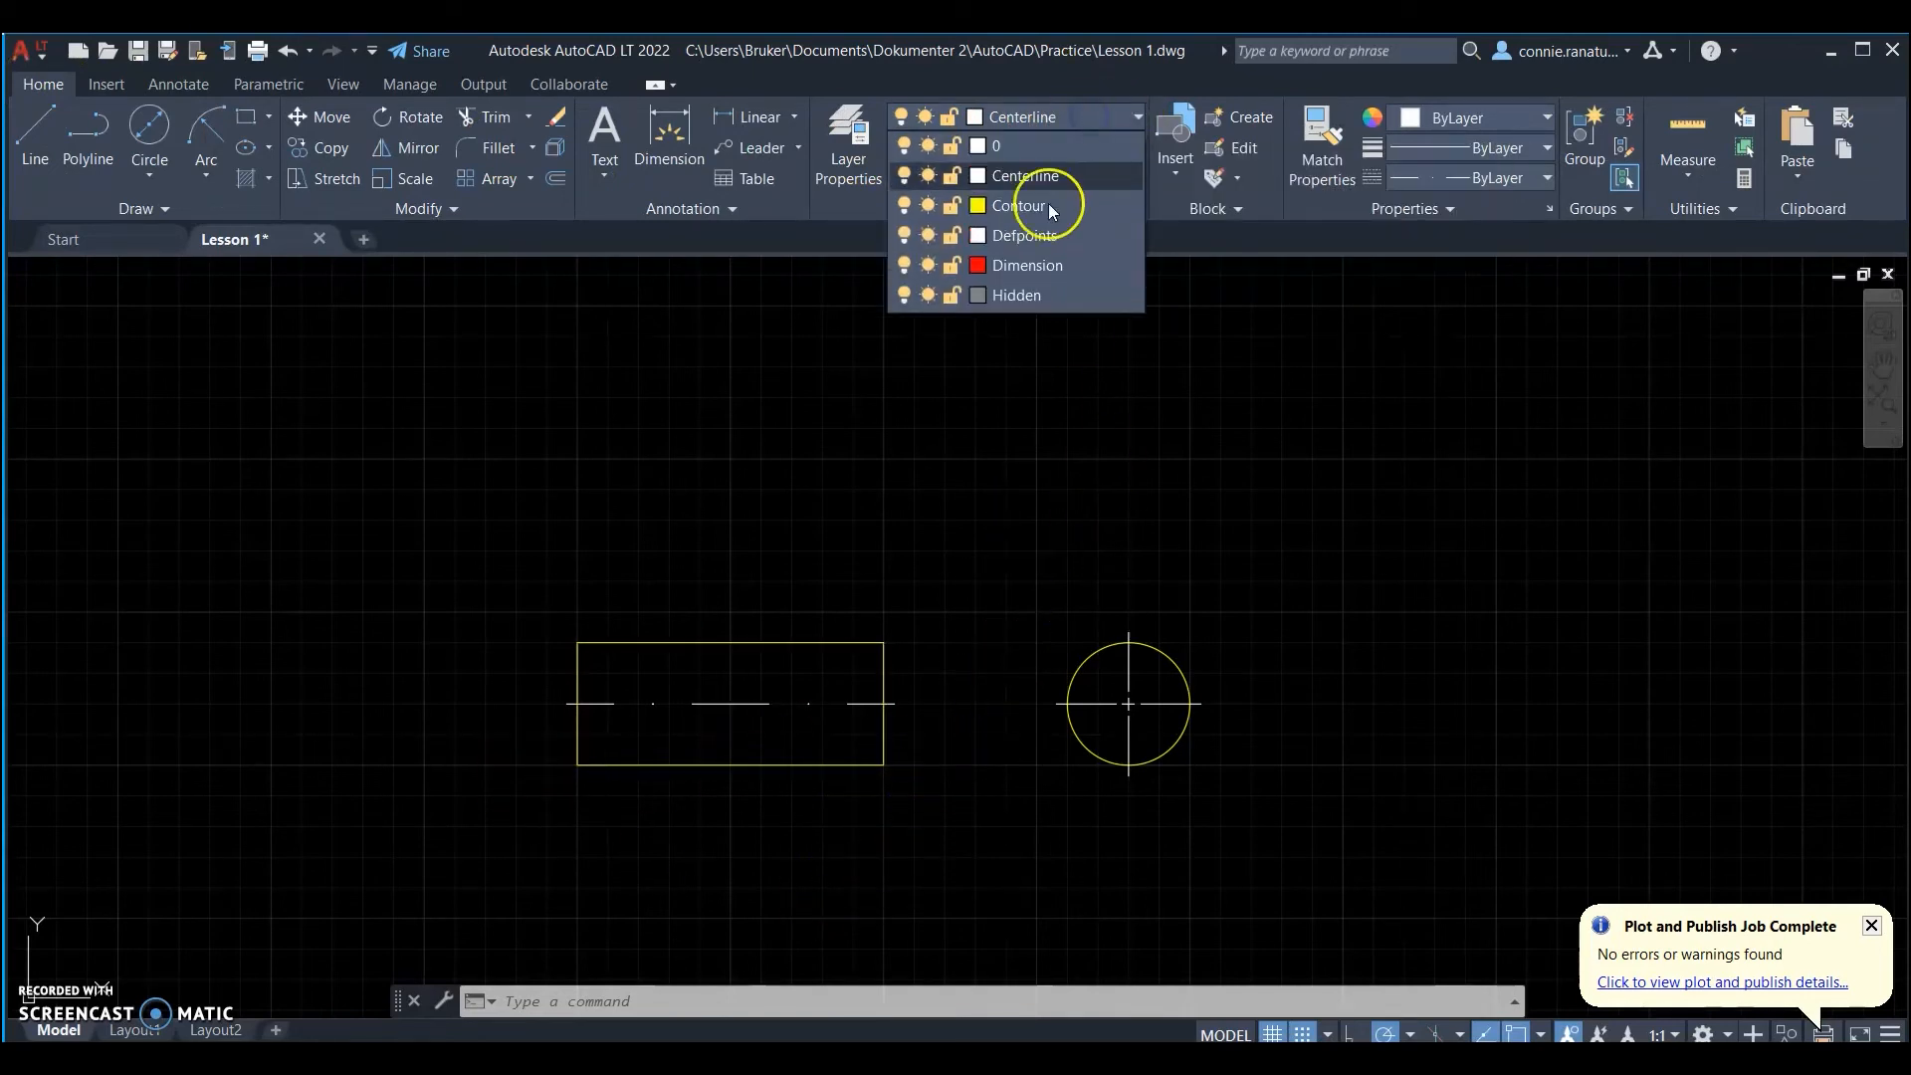
click(1037, 267)
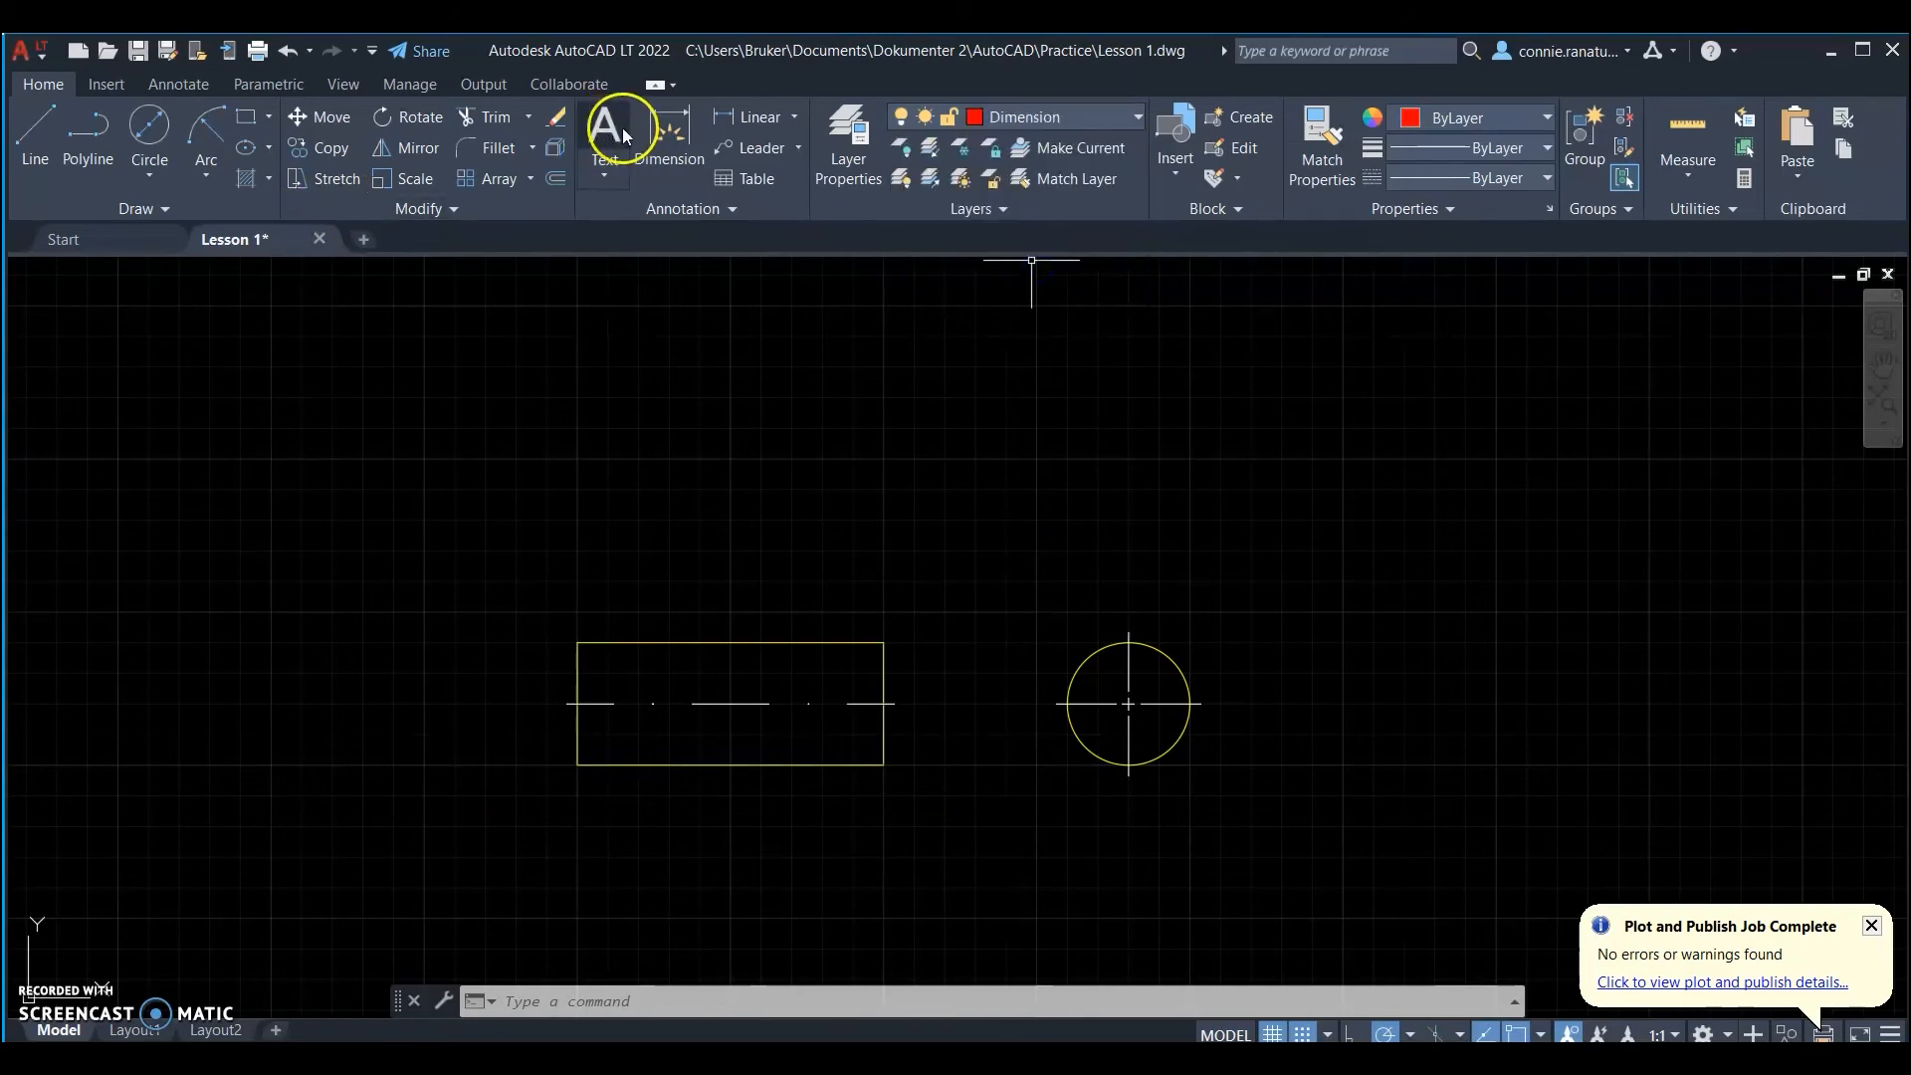
click(748, 118)
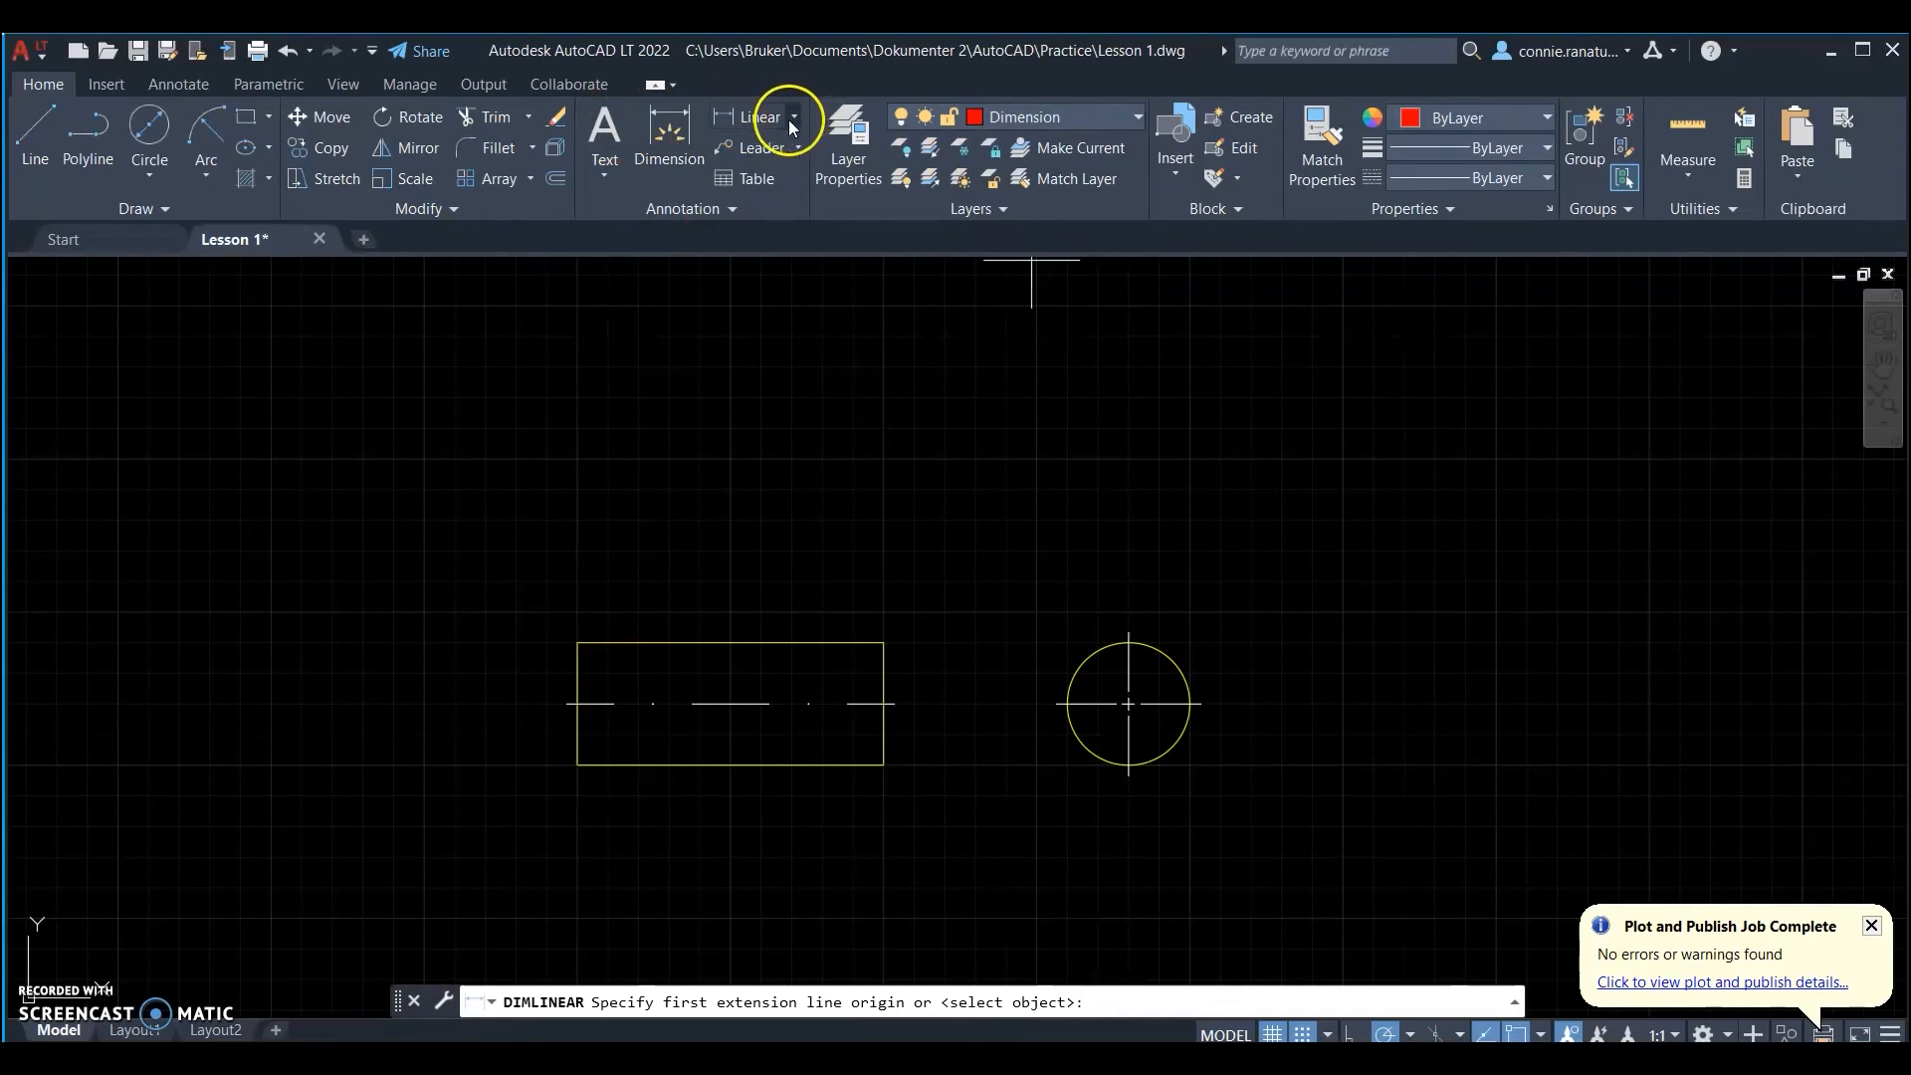
click(578, 765)
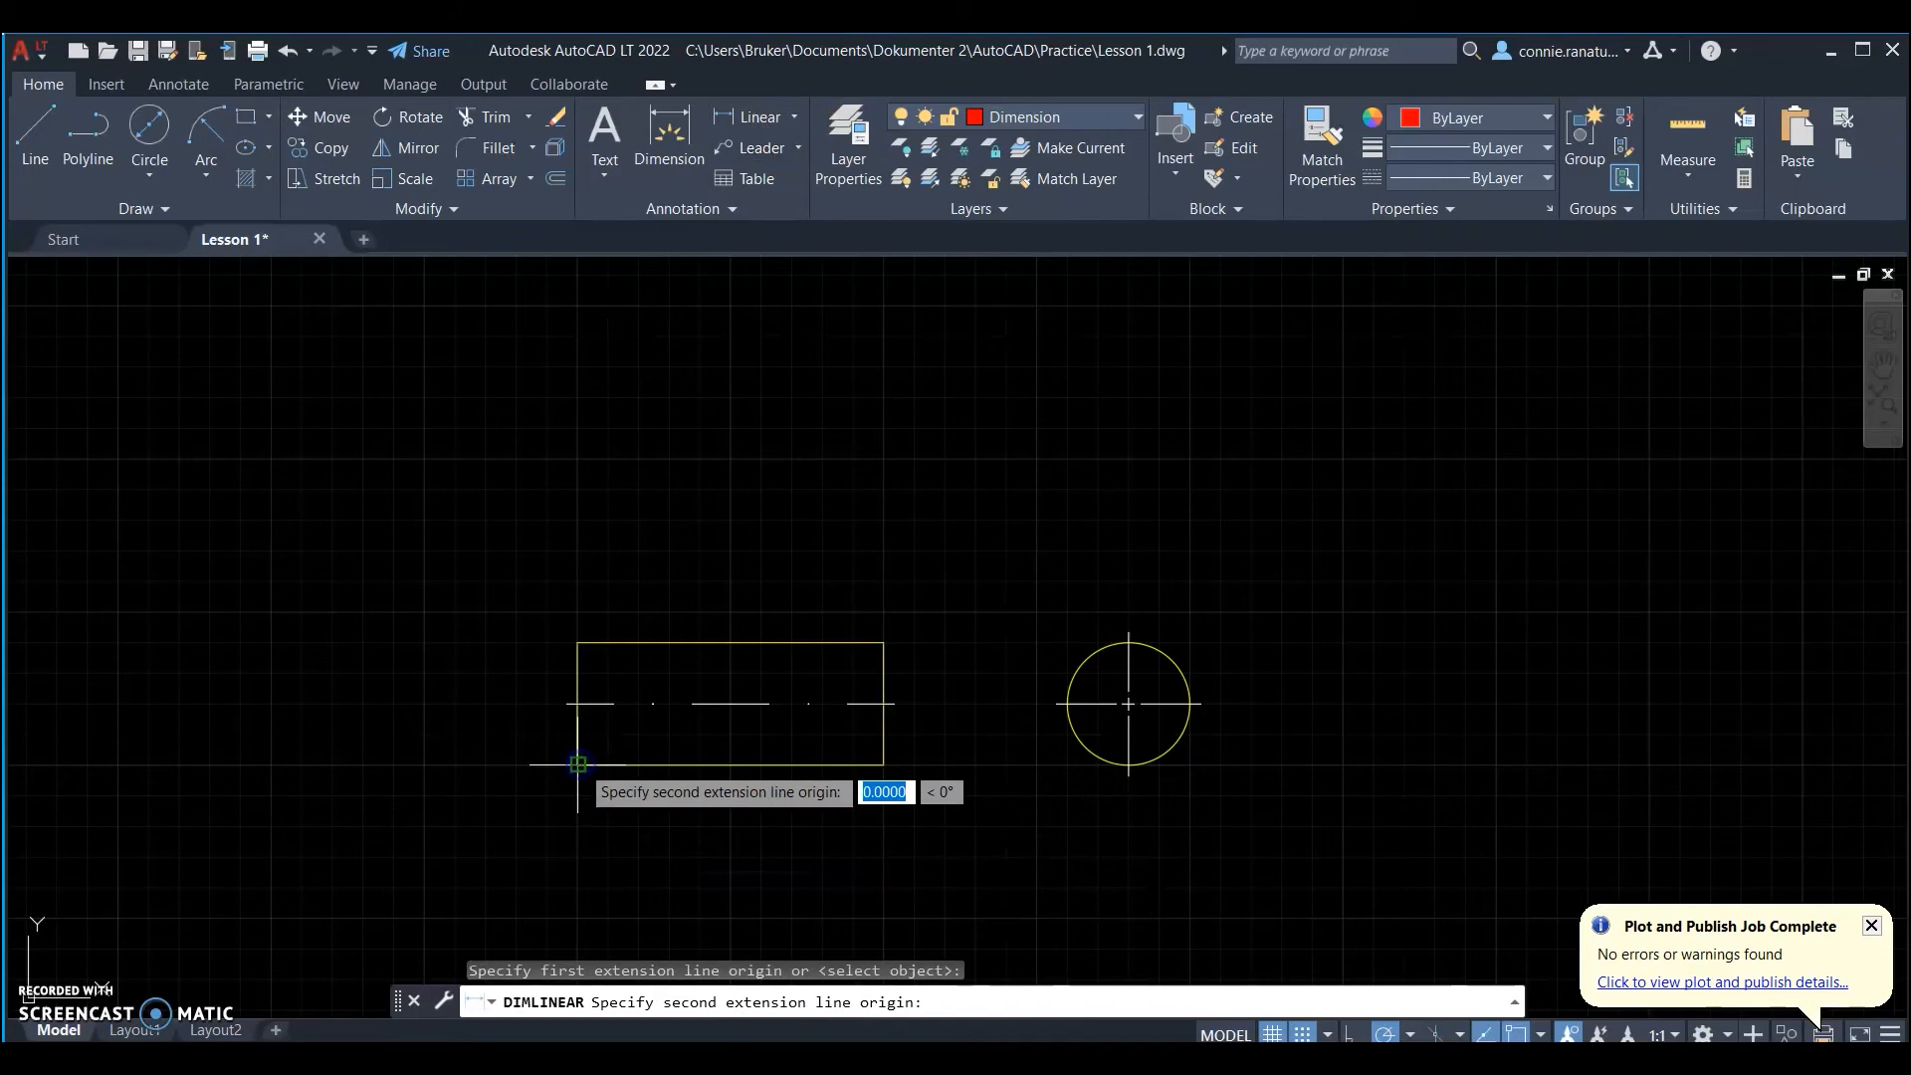
click(885, 765)
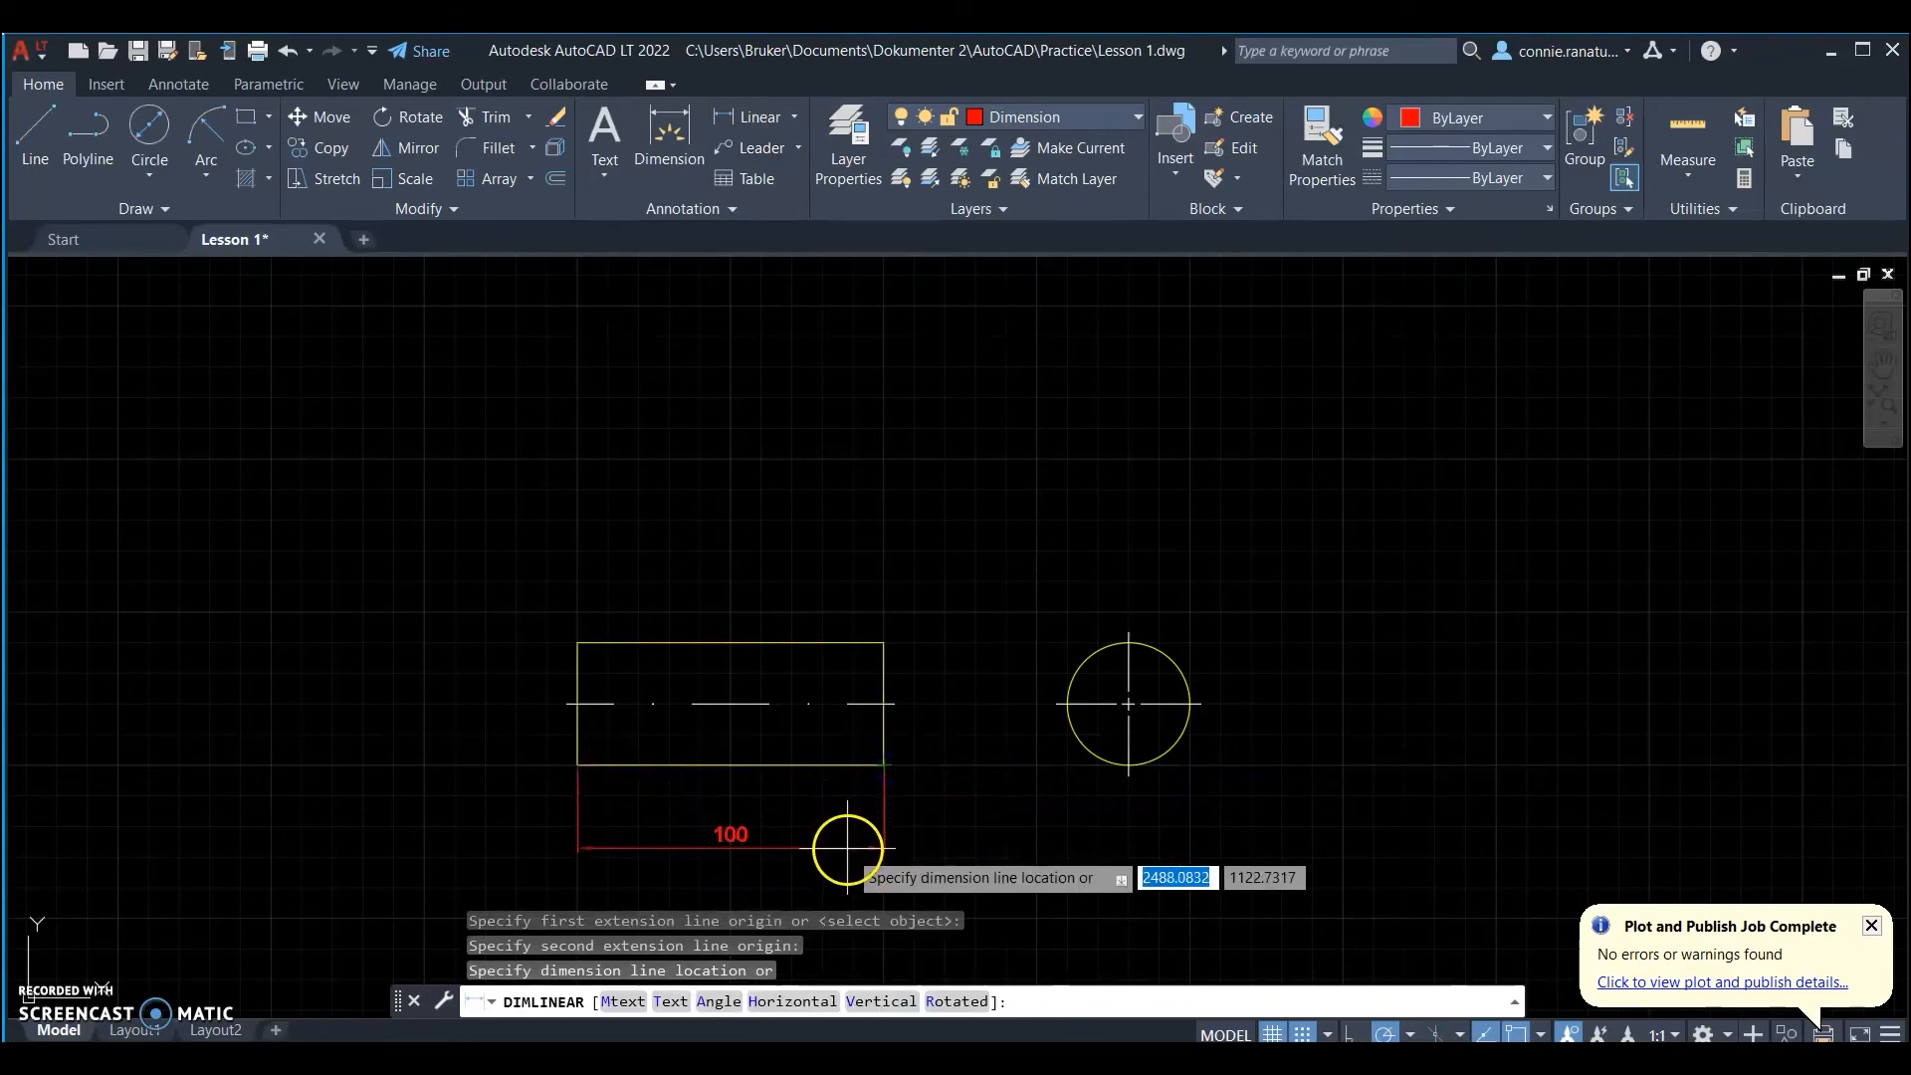
click(847, 848)
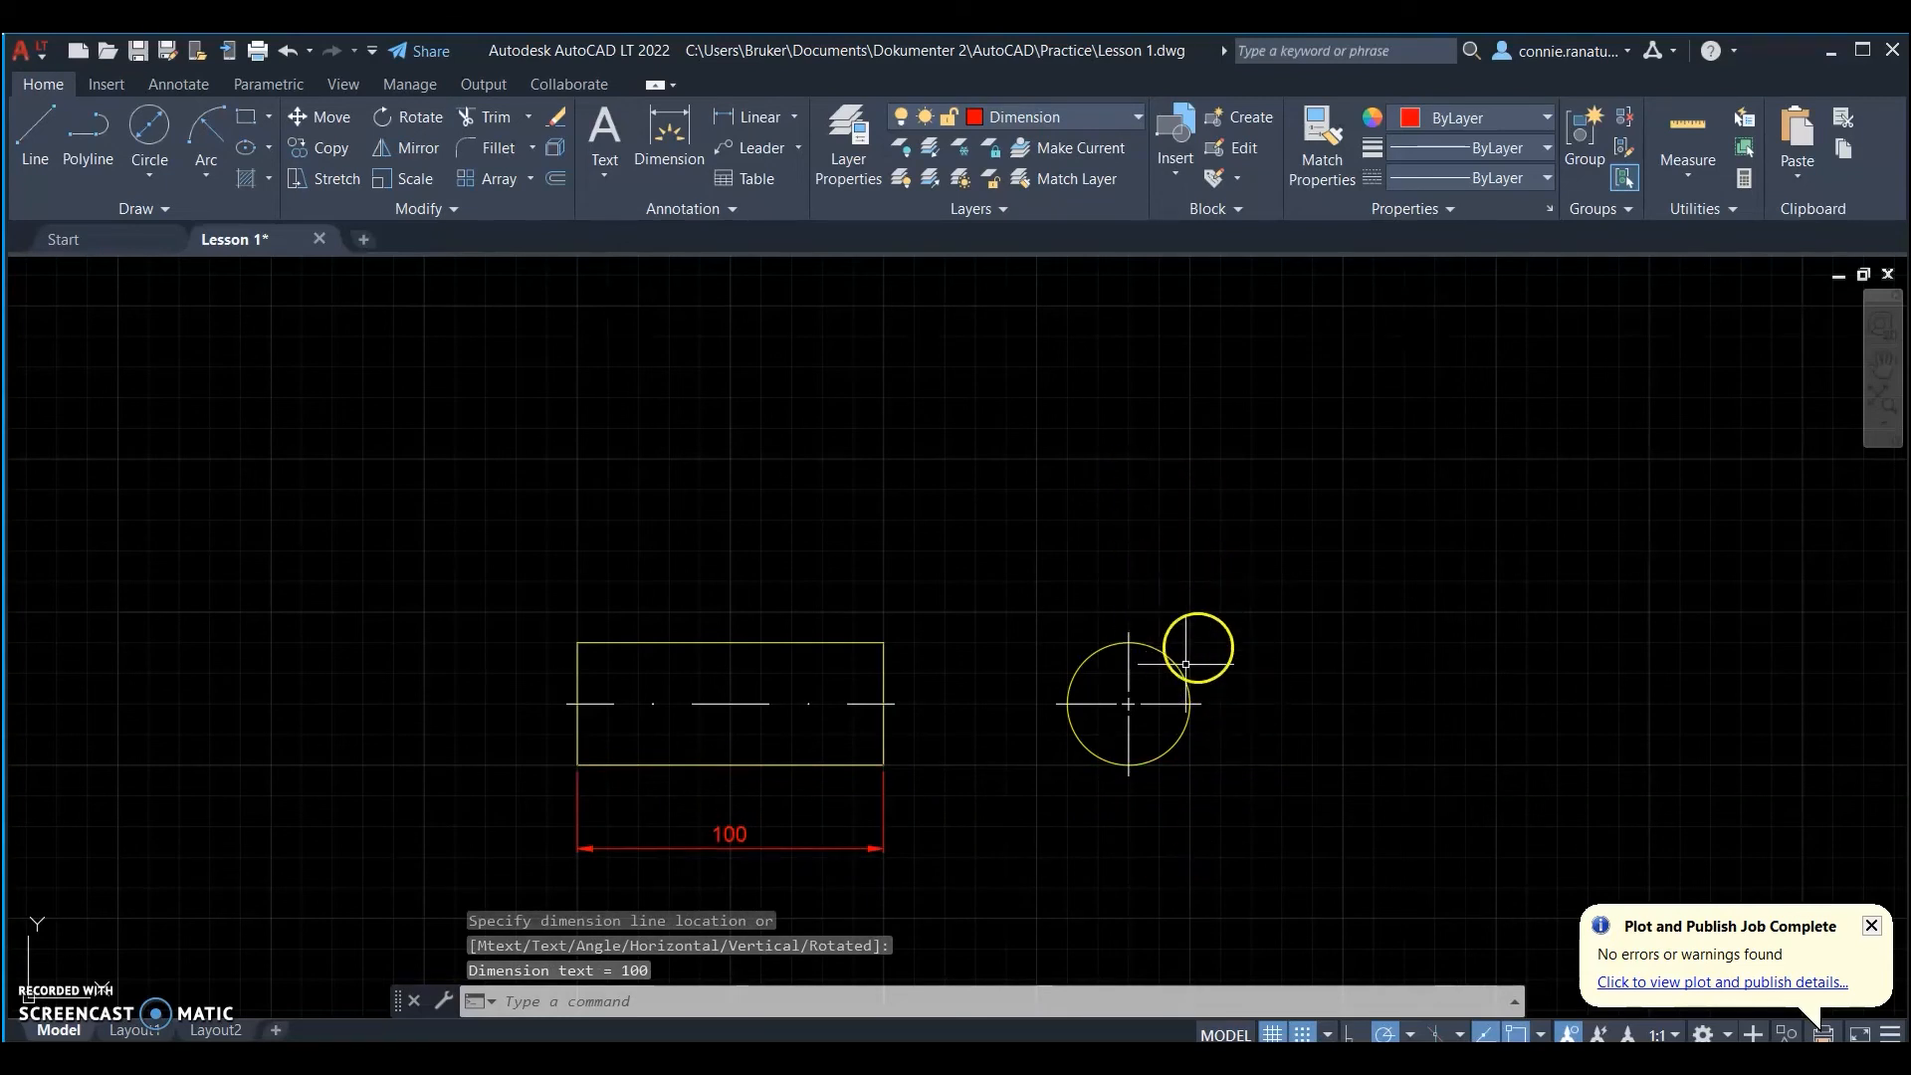
- Add a diameter dimension to the circle with its text outside at the upper right
click(794, 116)
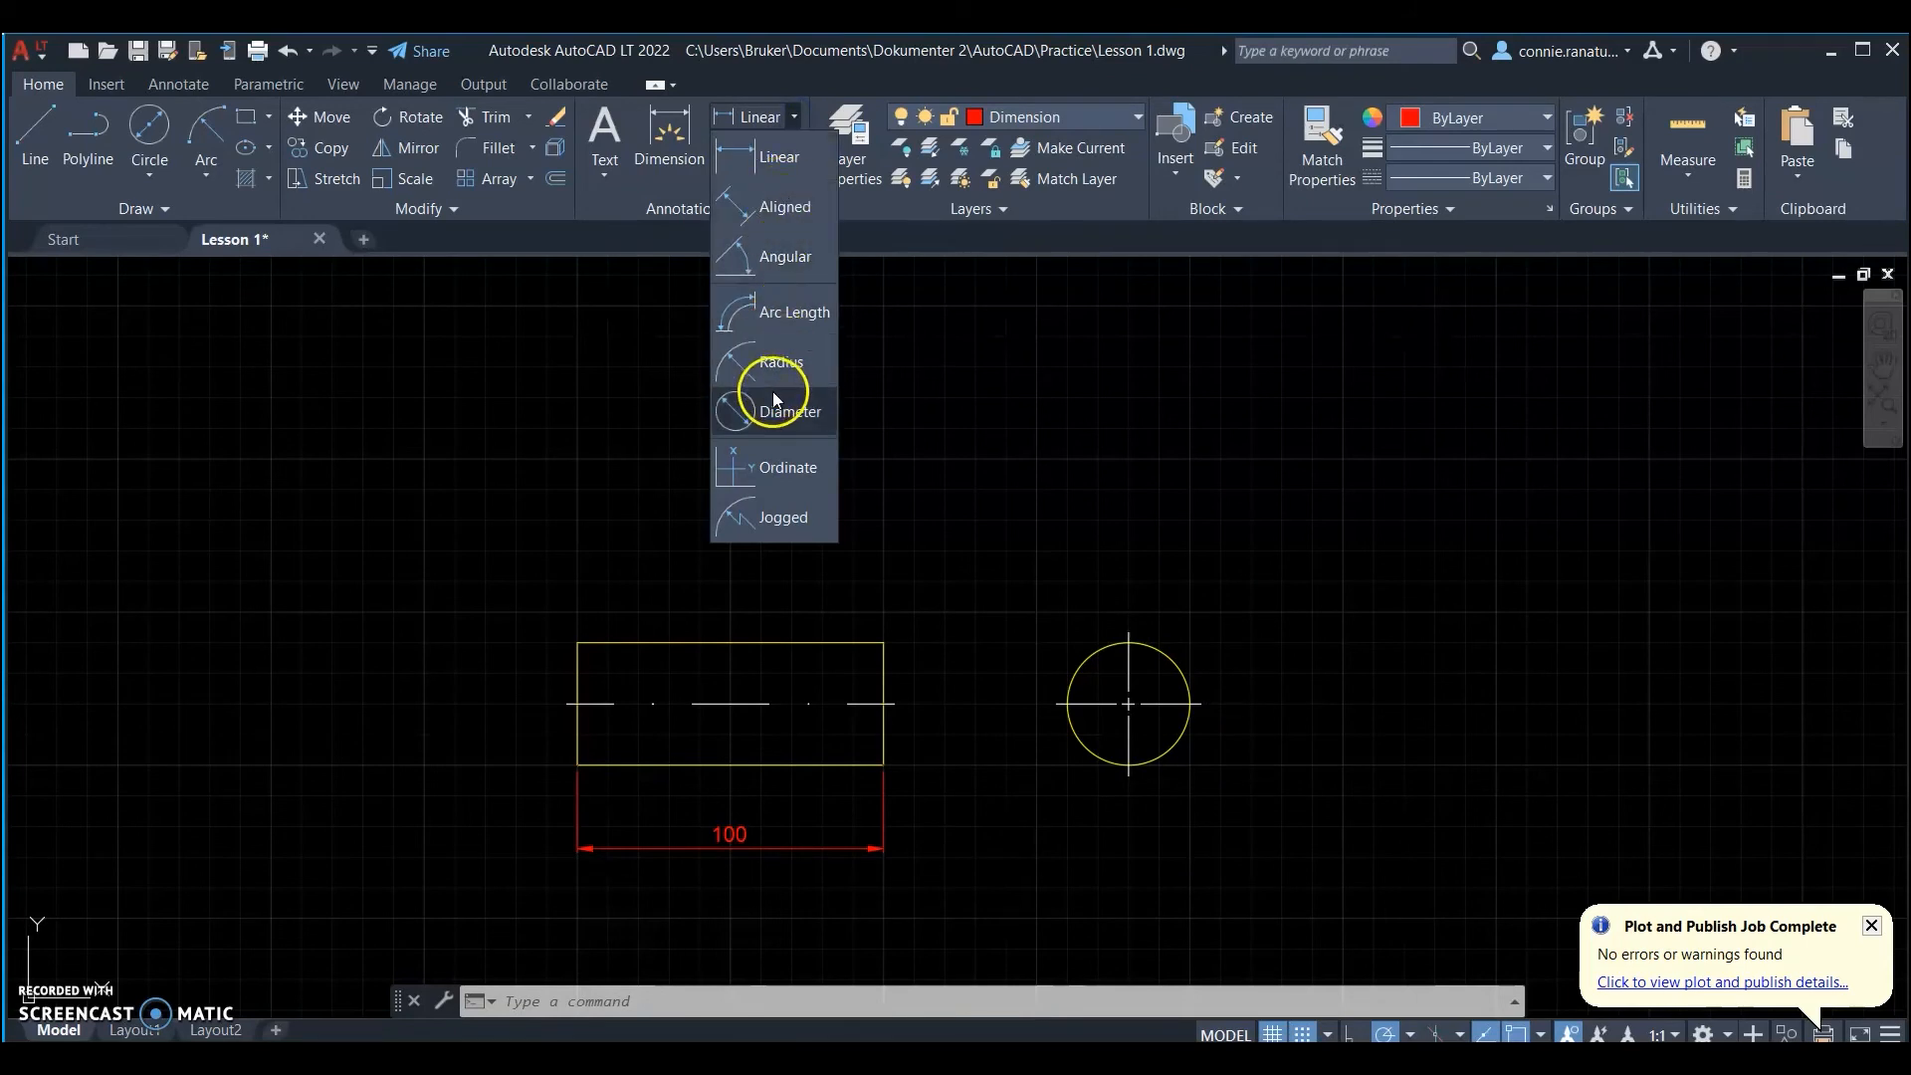
click(774, 416)
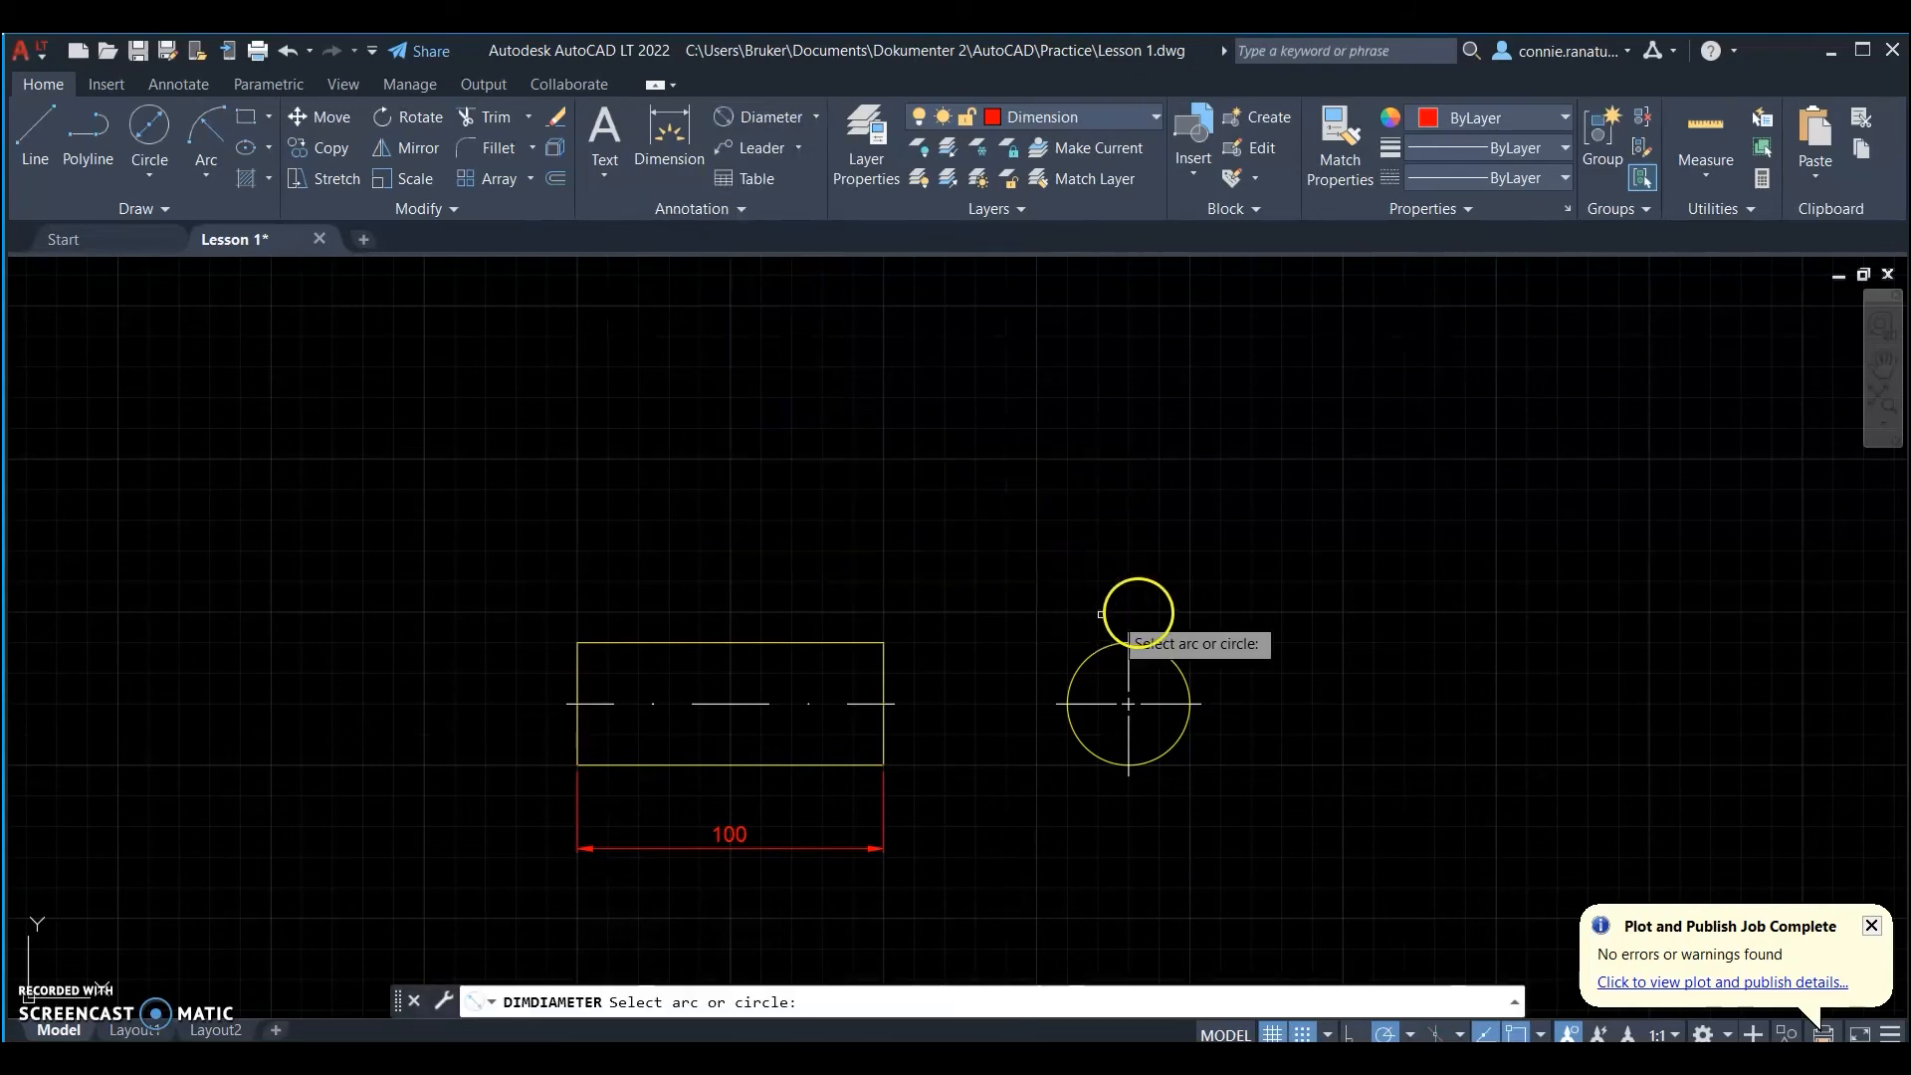
click(1180, 664)
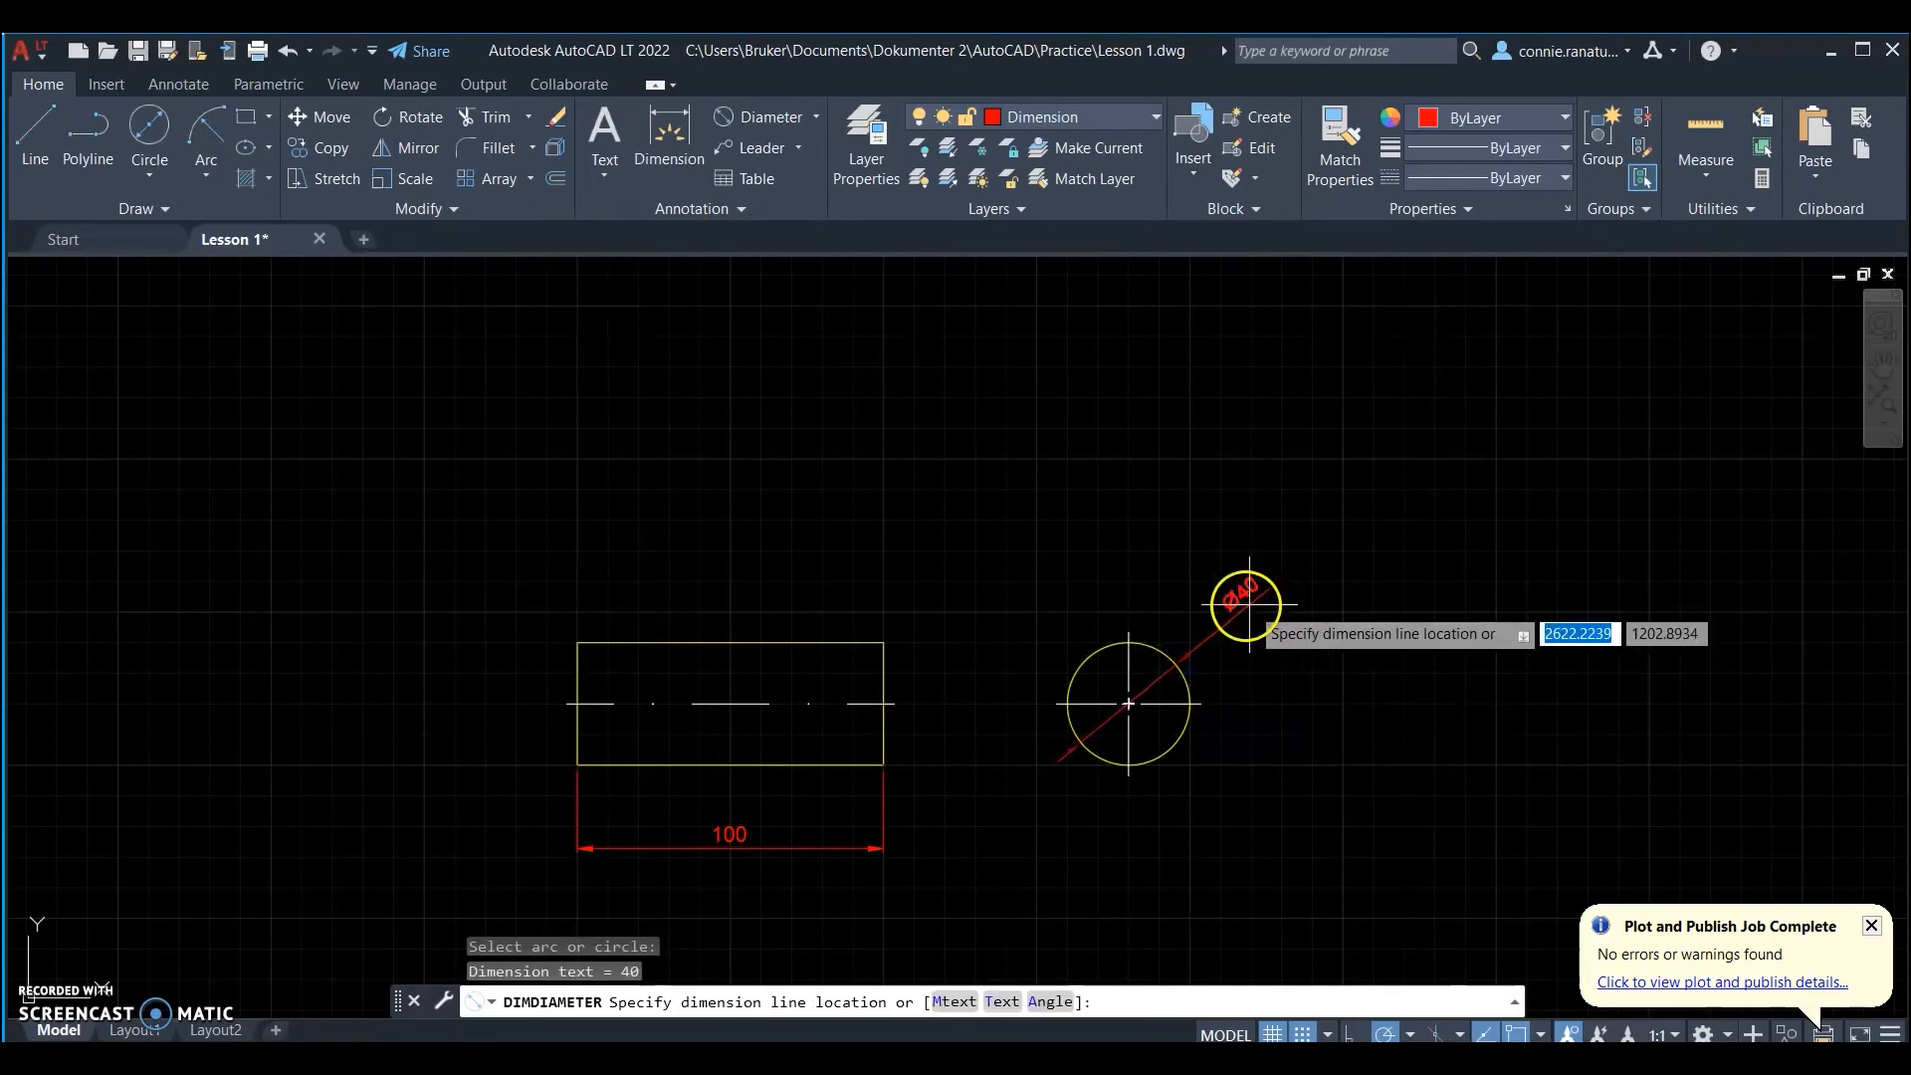
click(1238, 607)
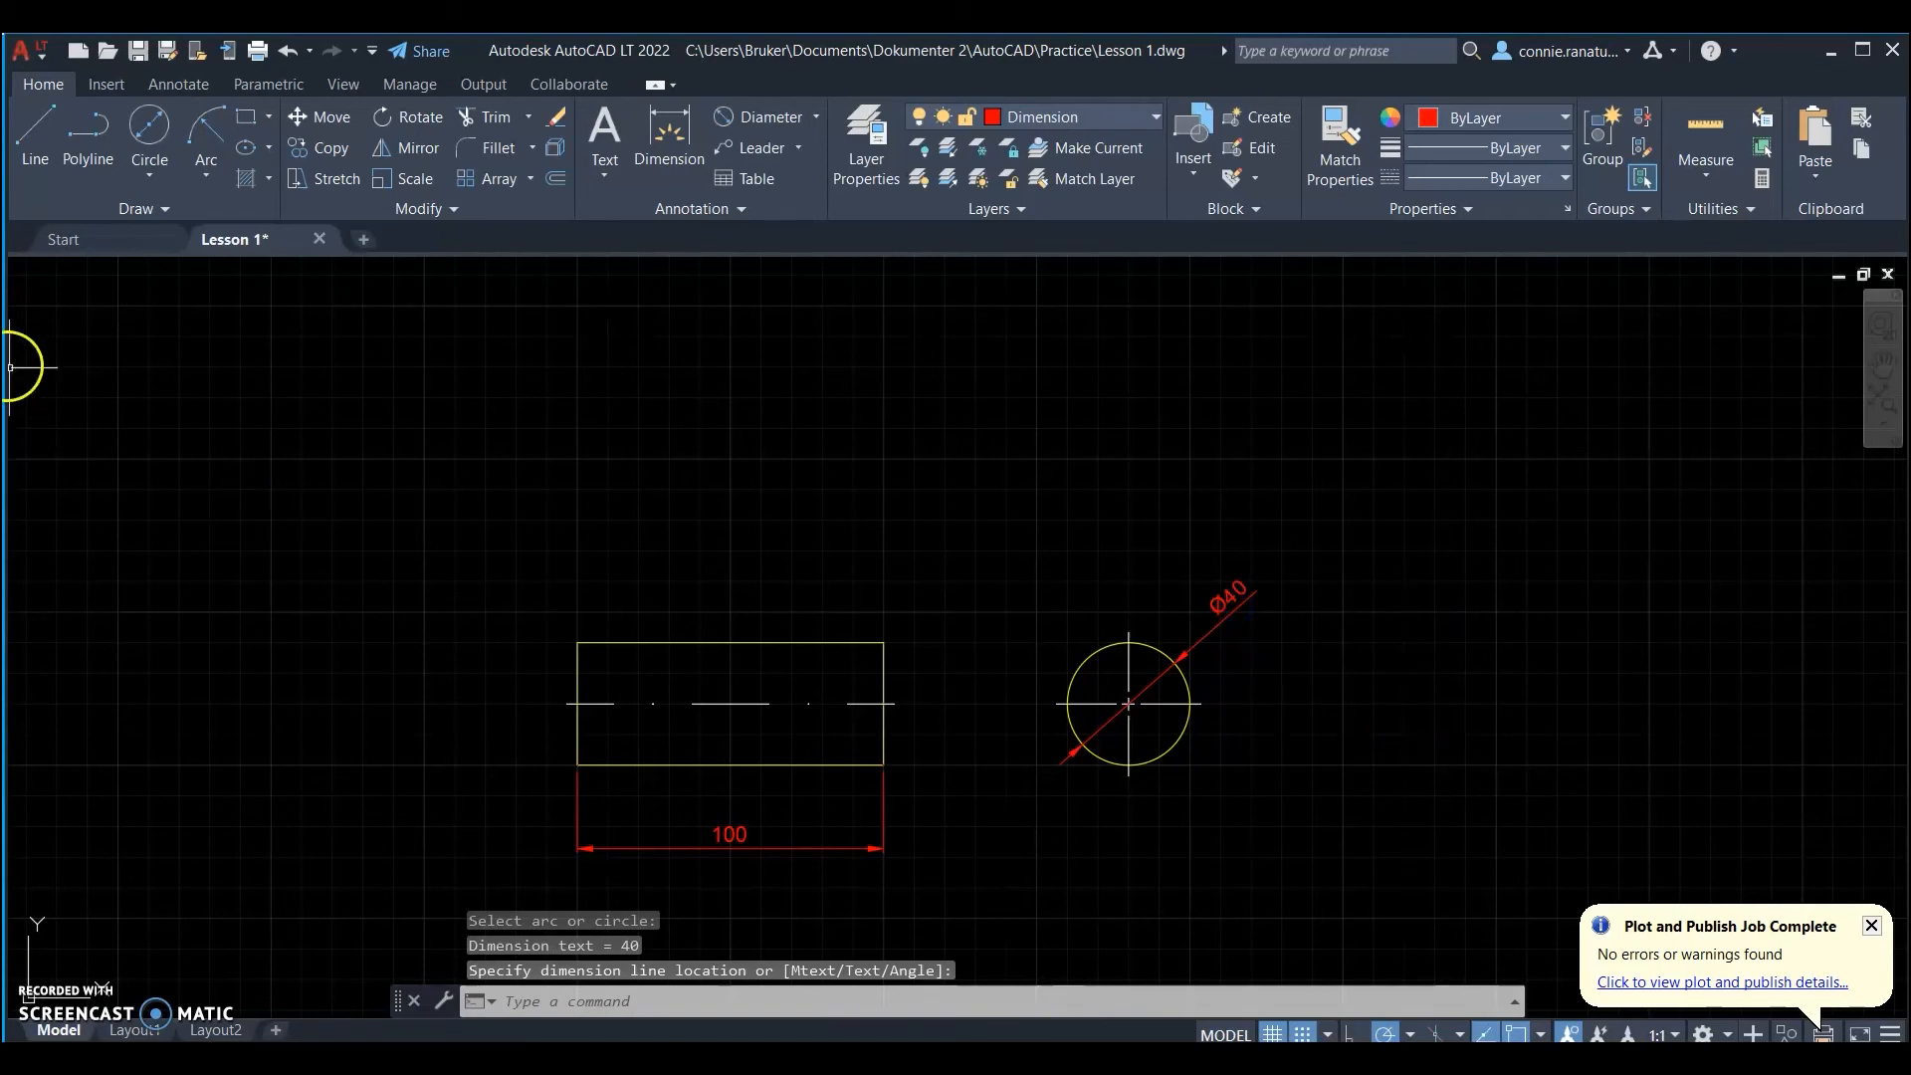
- Compare the dimensioned rectangle and circle with Practice 1.pdf in Adobe Acrobat, and return to the AutoCAD LT drawing
scroll(577, 423, down, 2)
scroll(762, 683, up, 2)
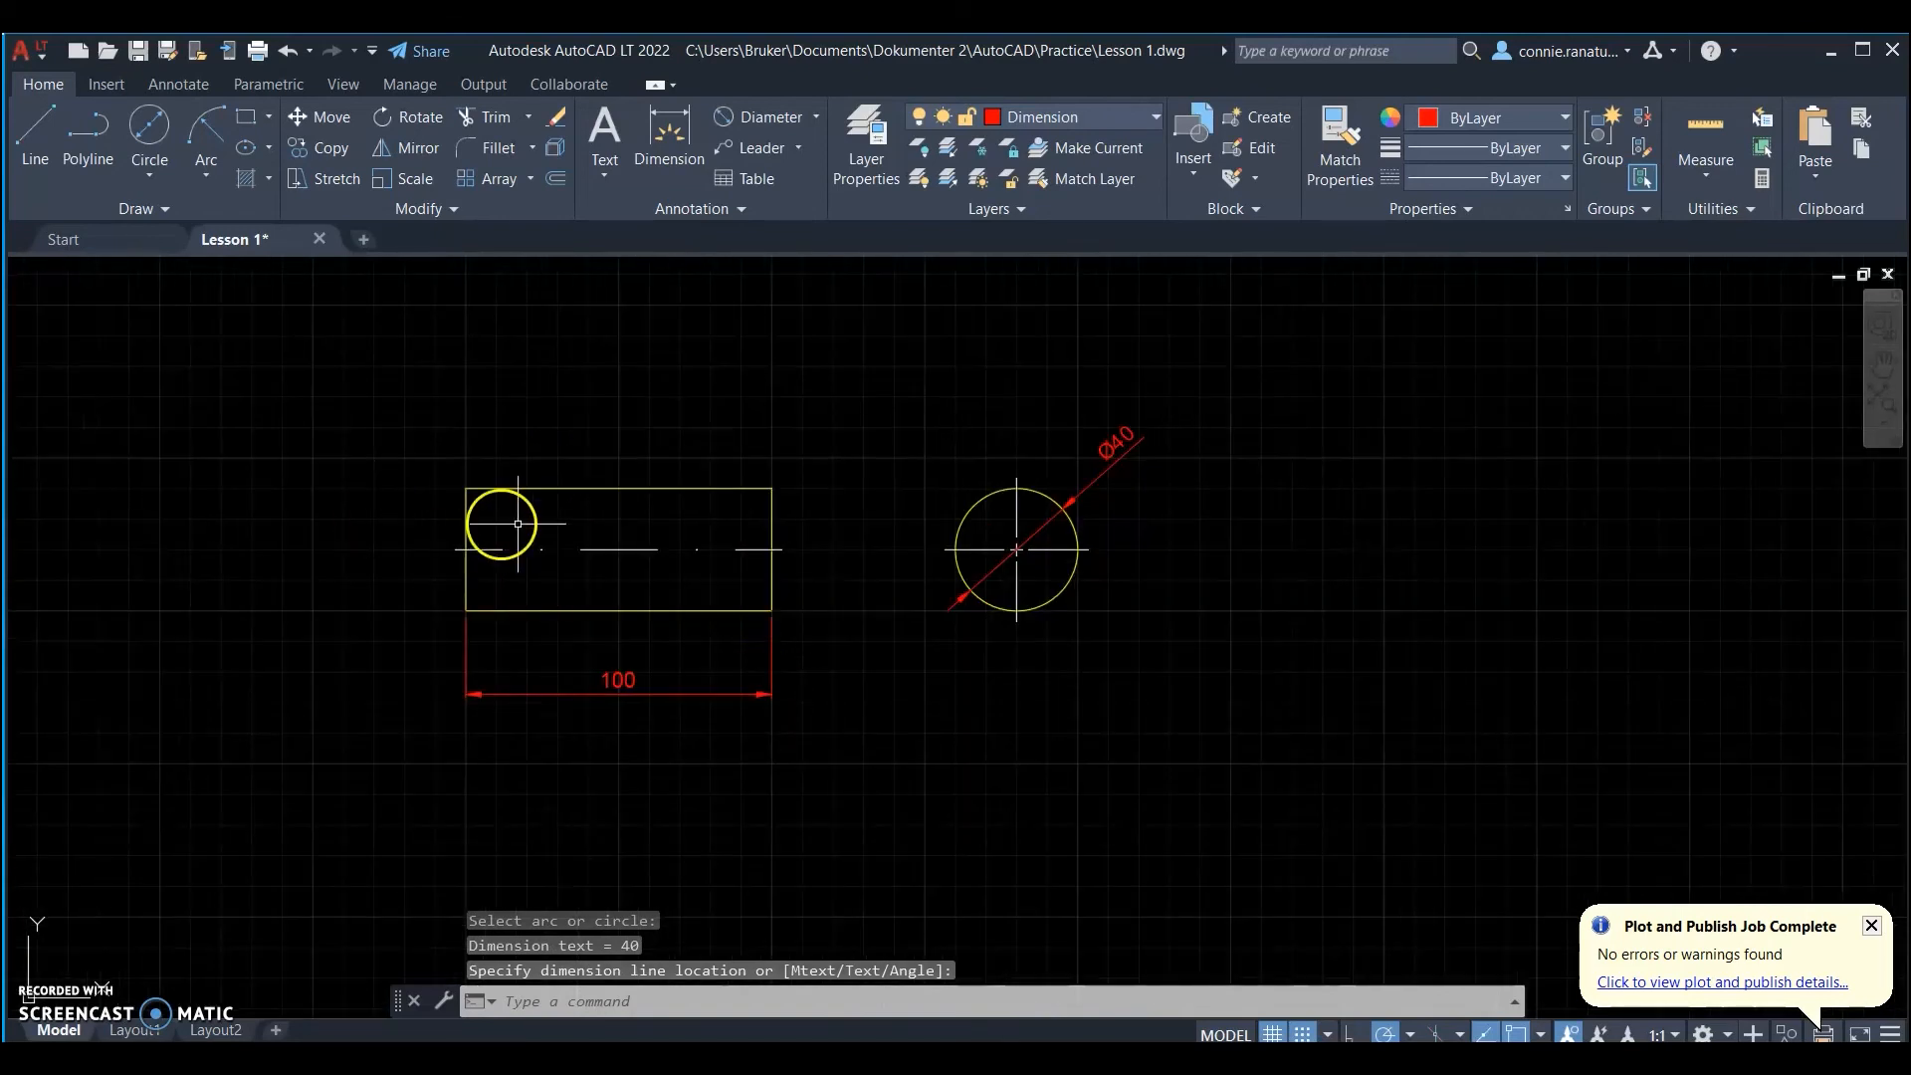
scroll(378, 612, down, 2)
scroll(971, 527, up, 2)
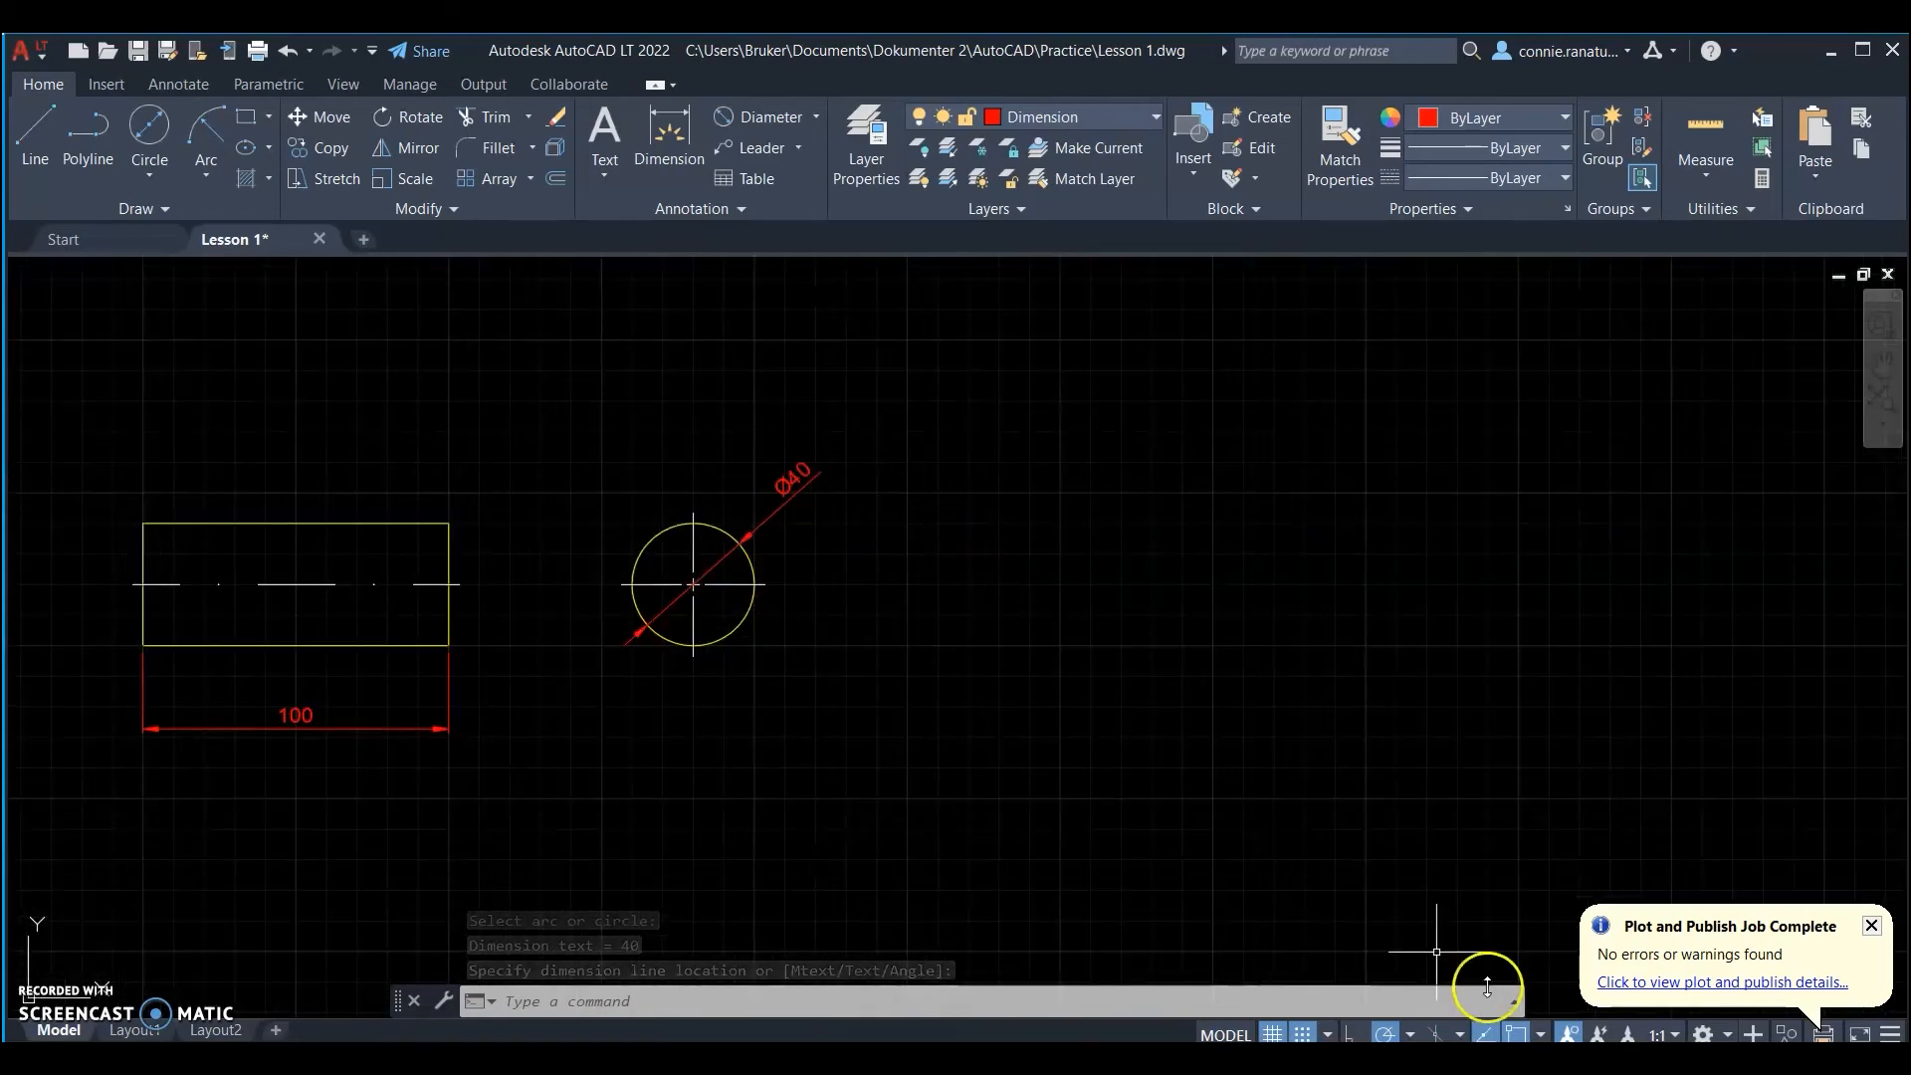
mouse_move(1508, 1040)
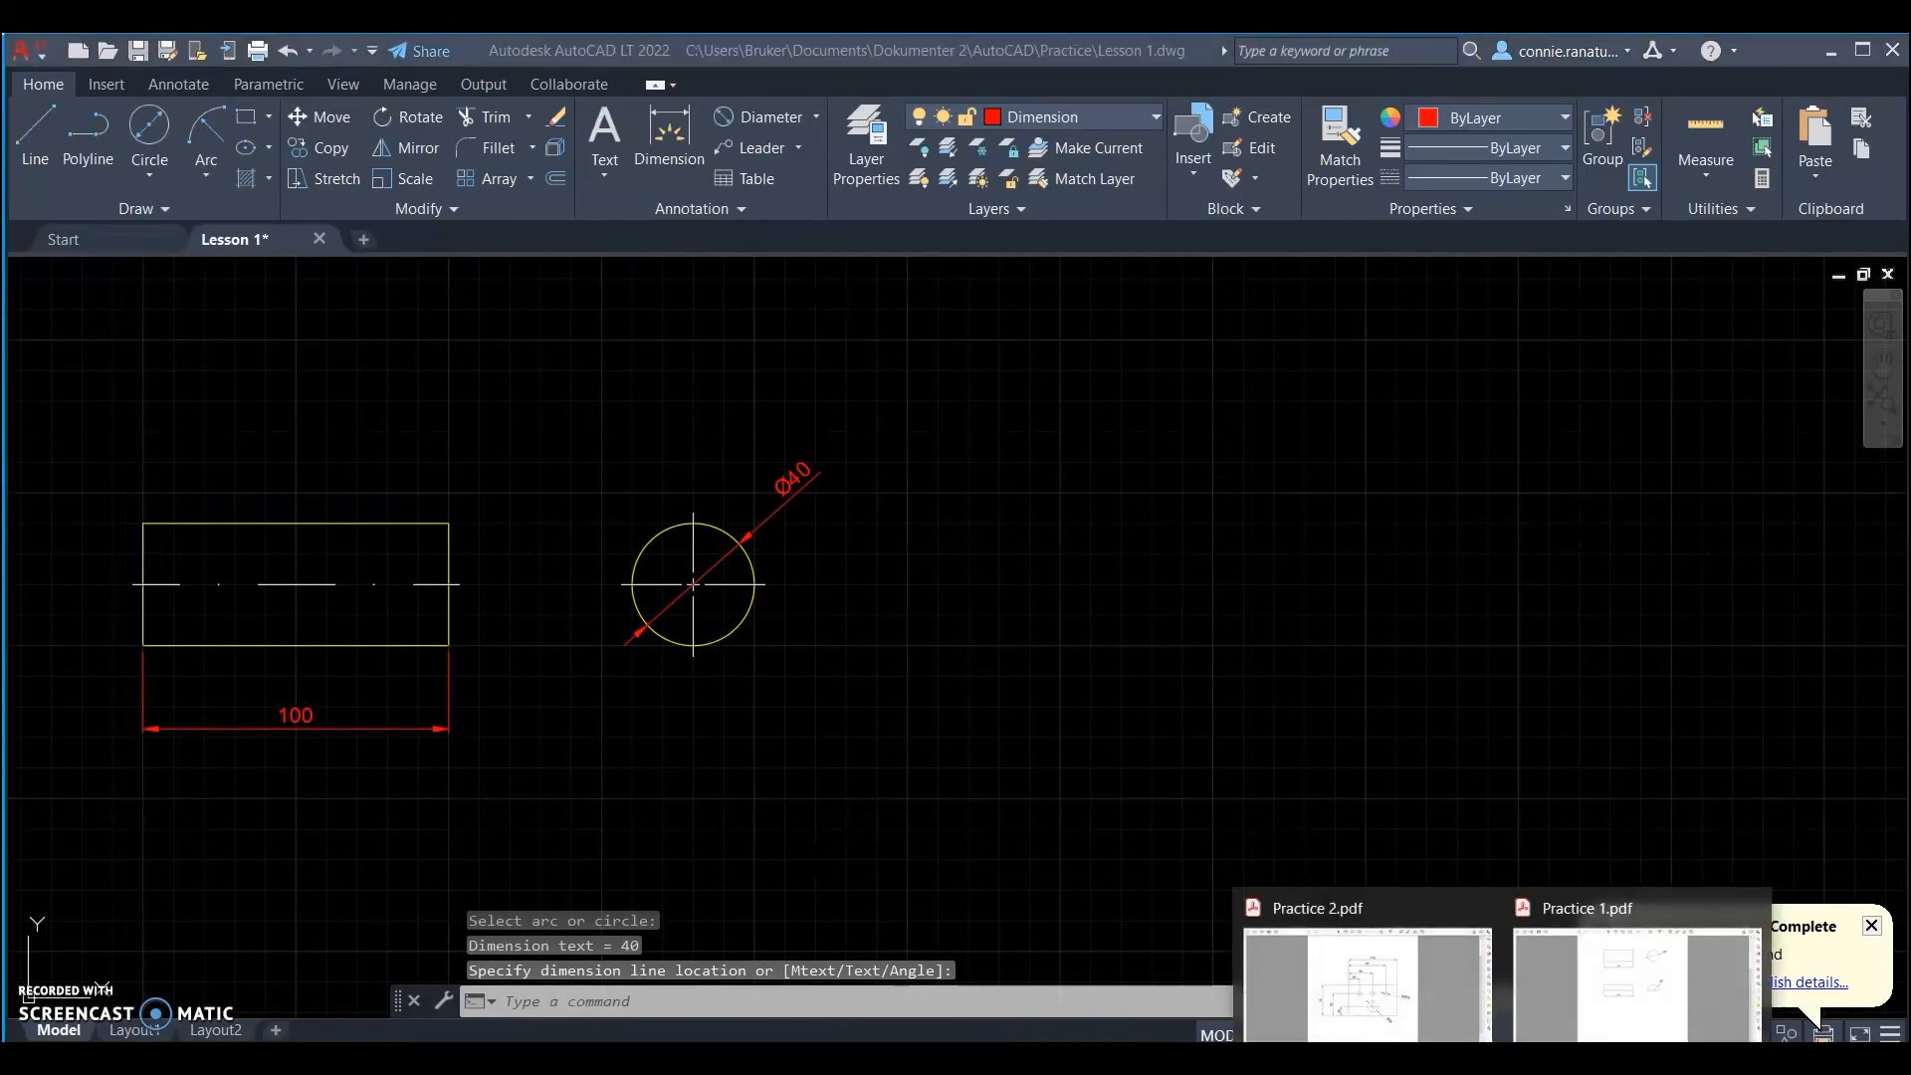
click(1589, 975)
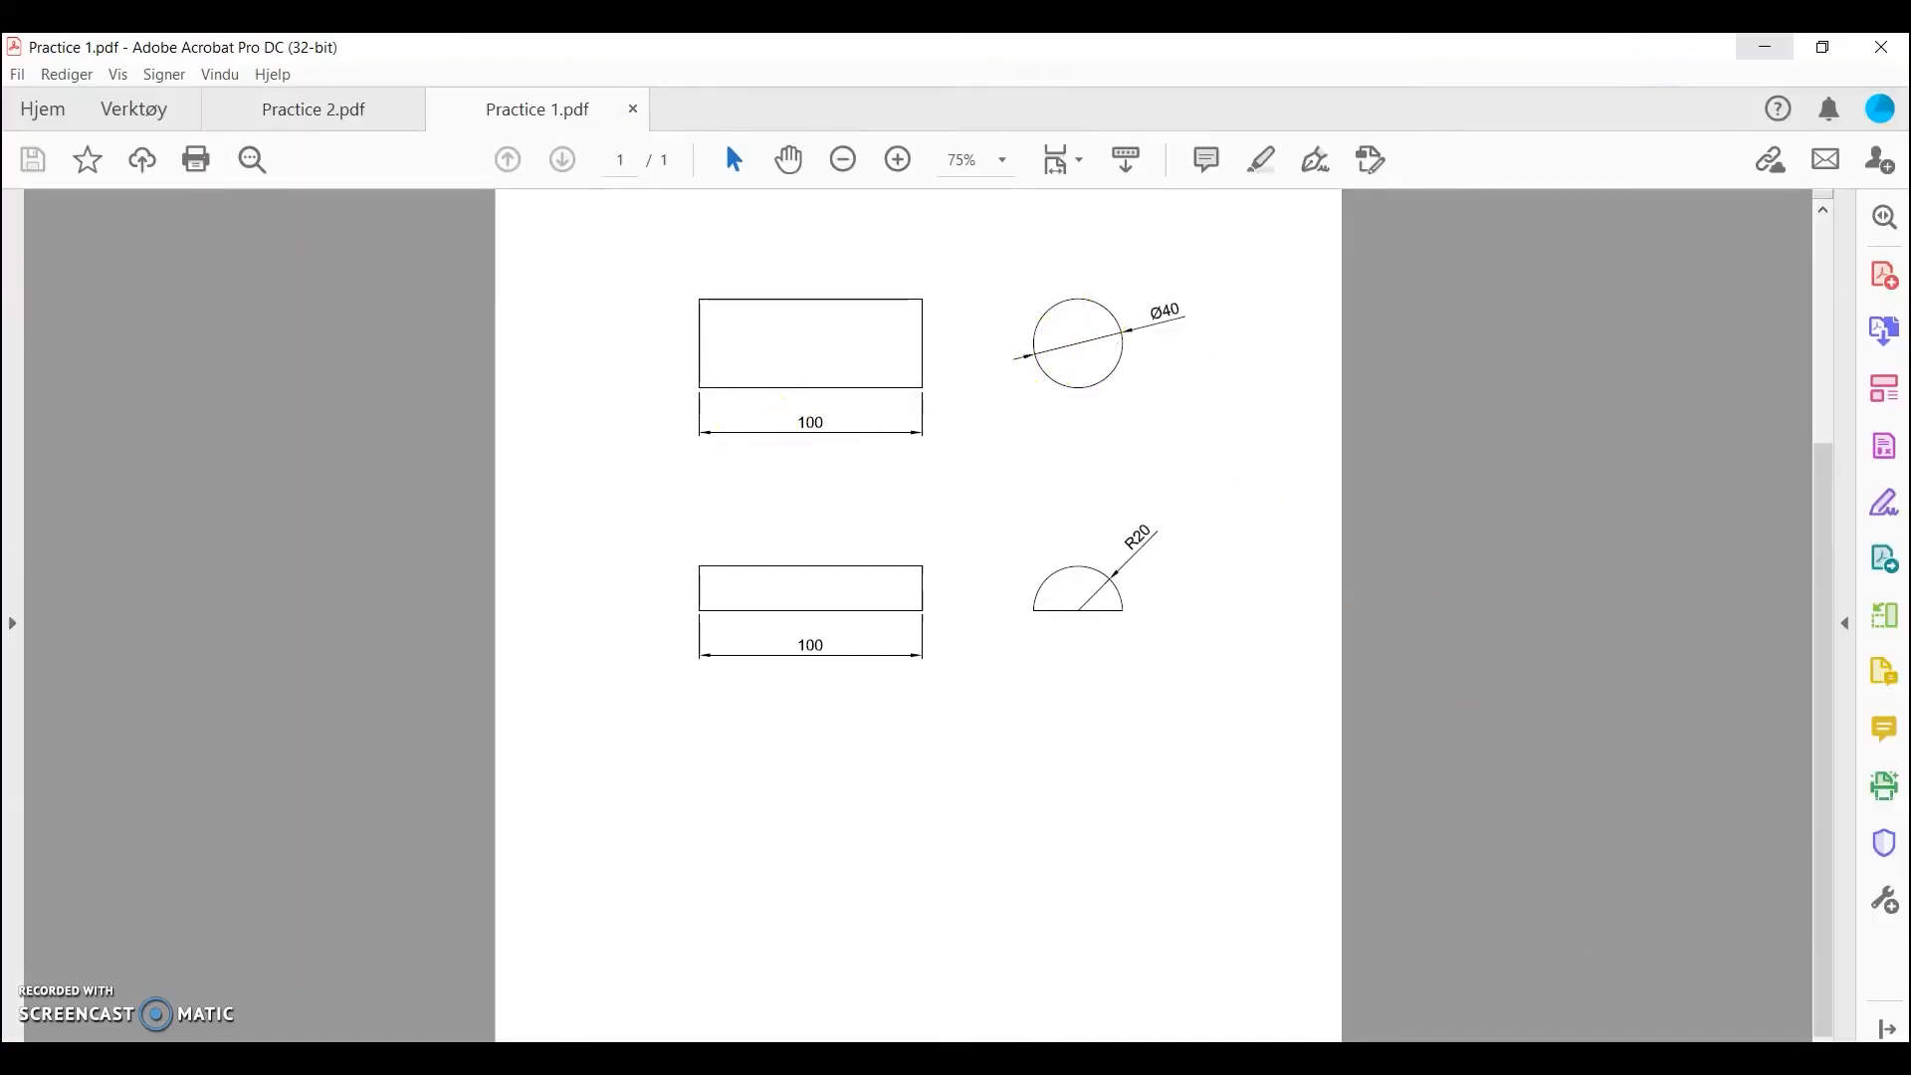
click(1765, 47)
scroll(1130, 550, down, 2)
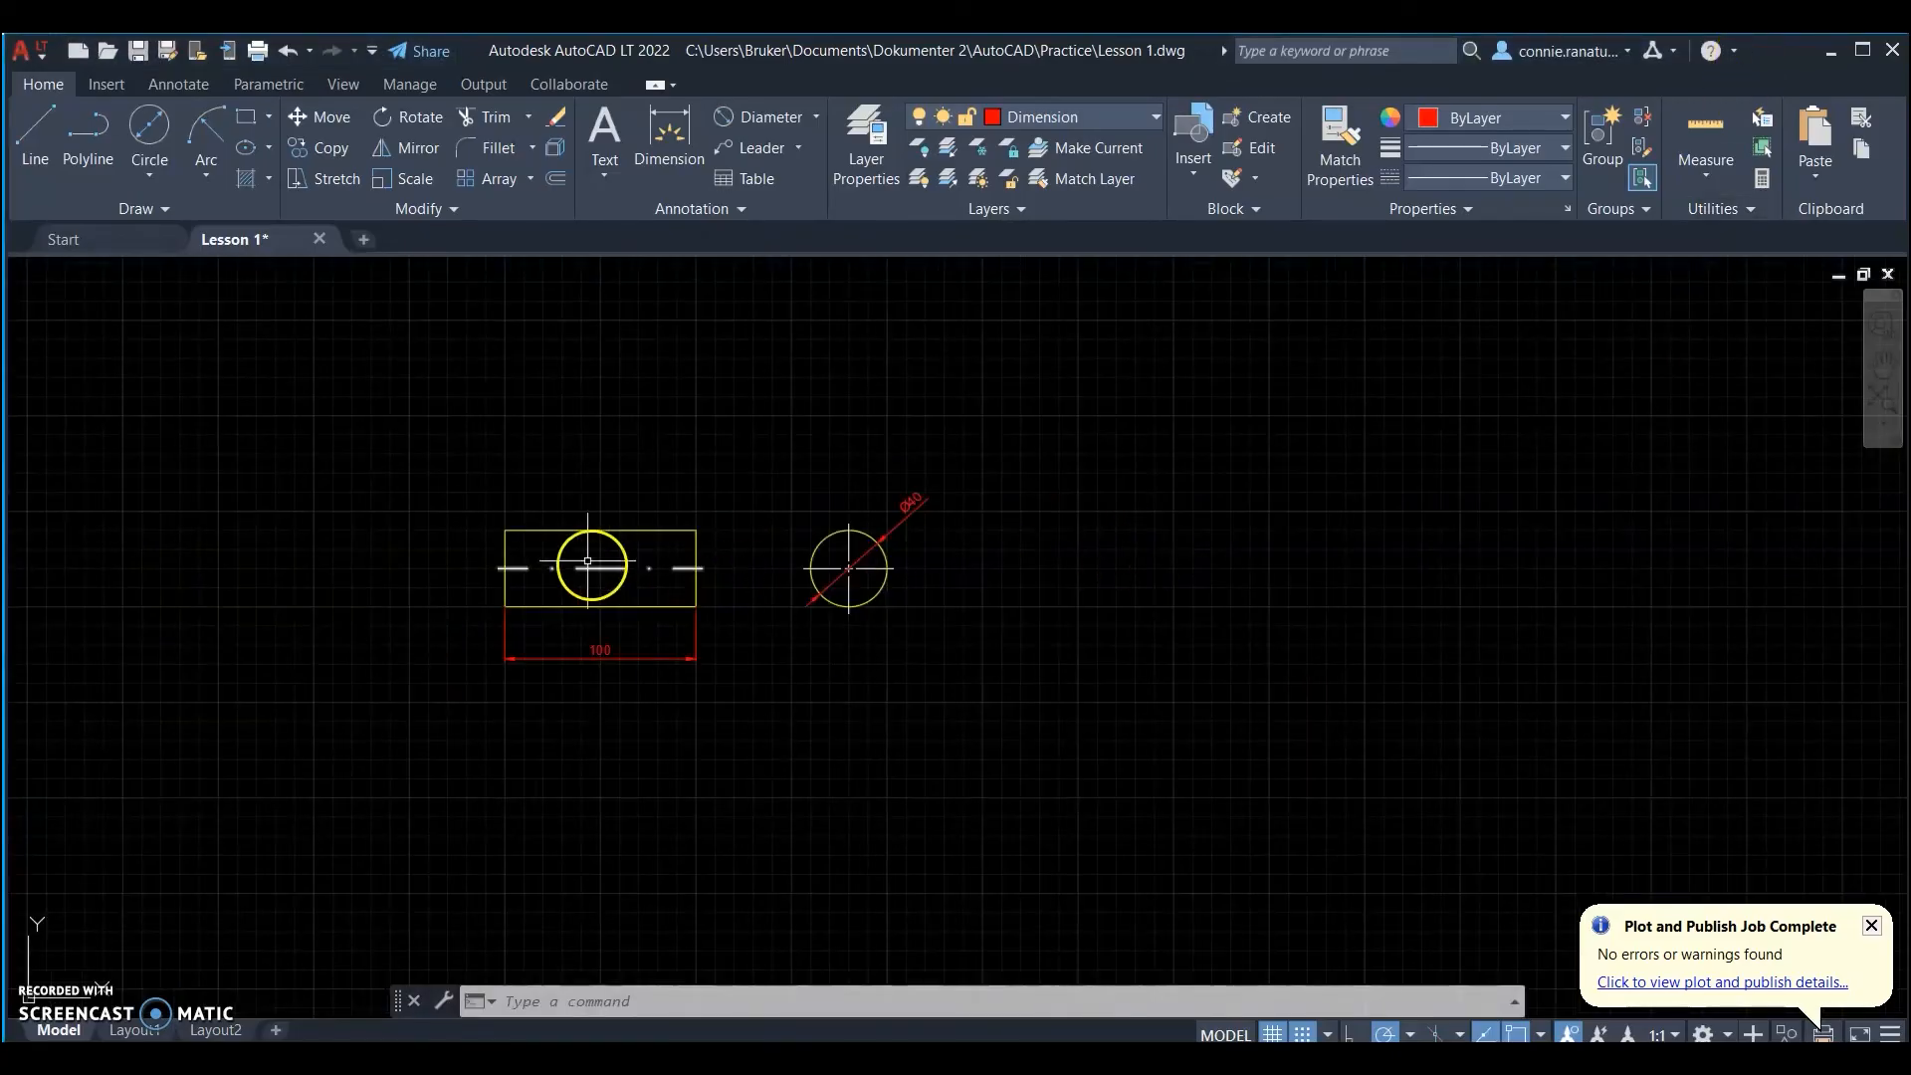
scroll(588, 559, up, 2)
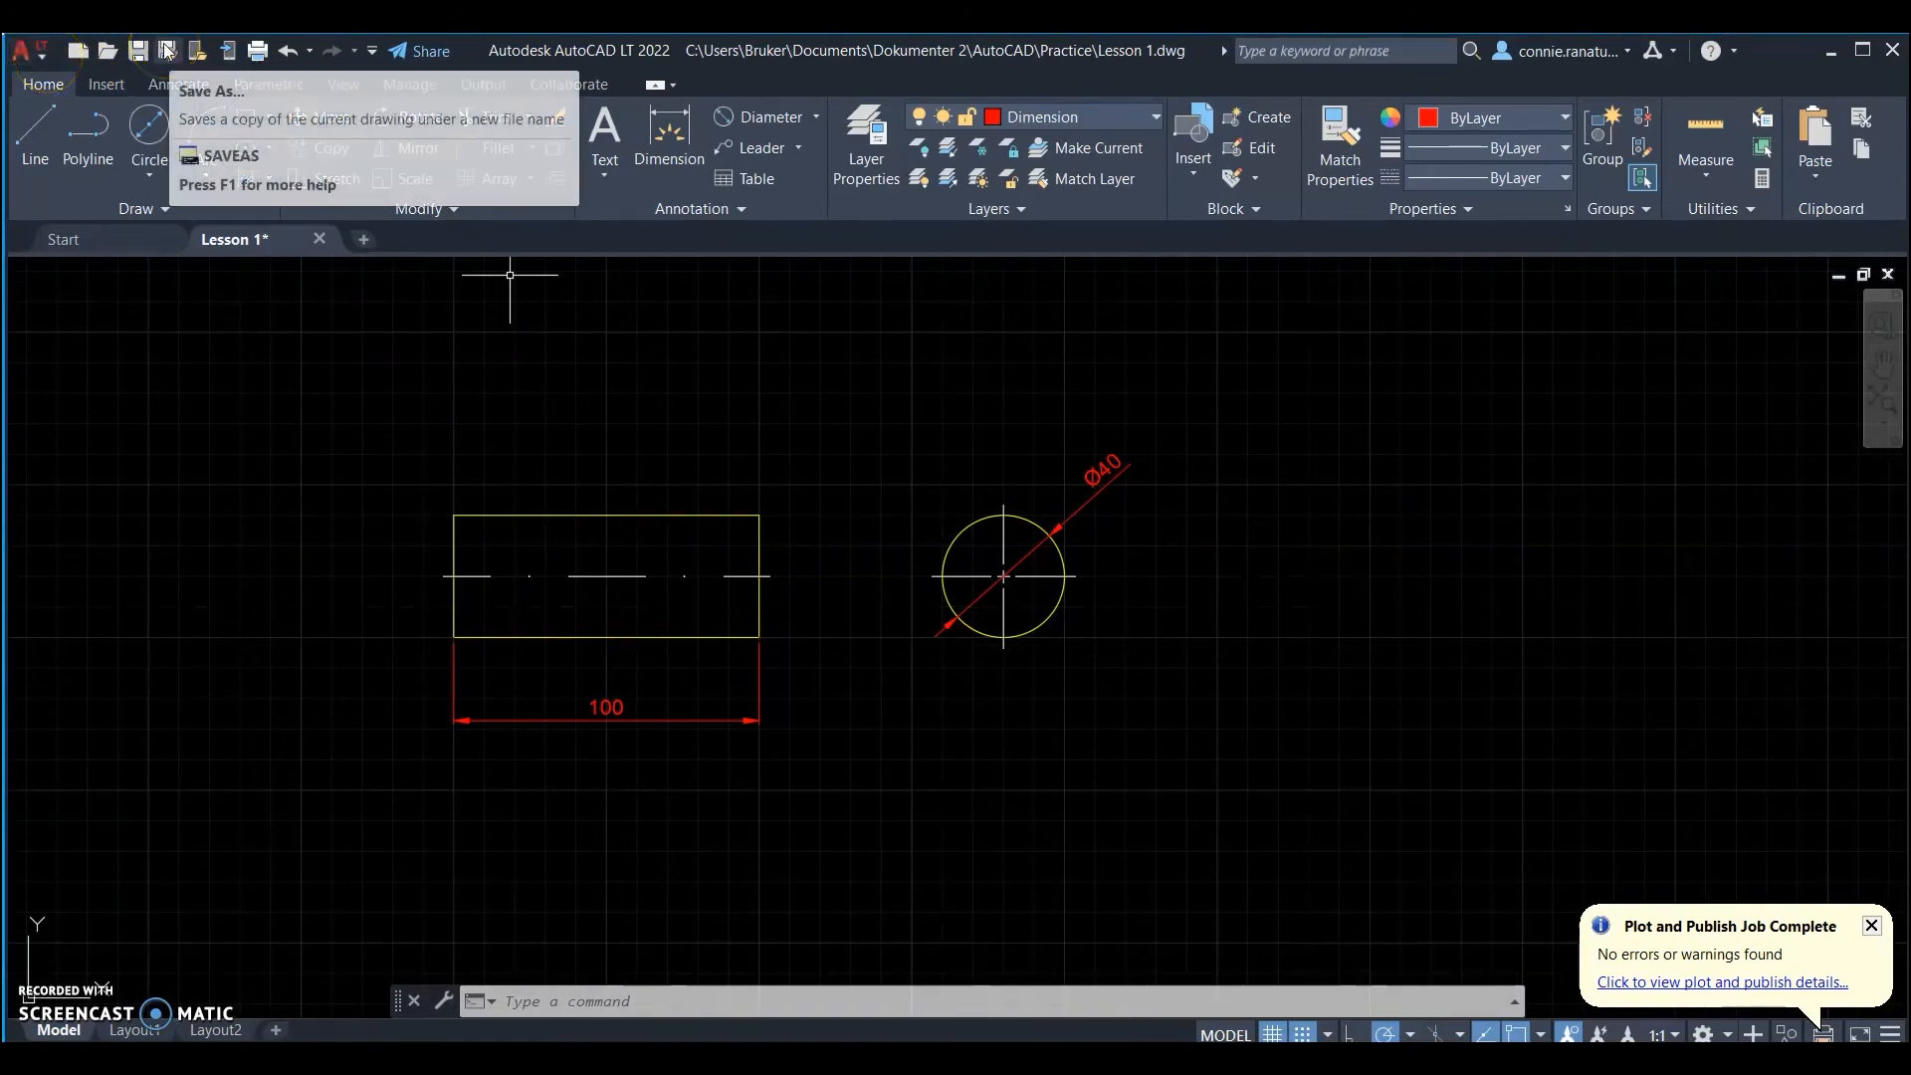
- Save the drawing as Lesson 1.dwg in the Practice folder, replacing the existing file
click(39, 59)
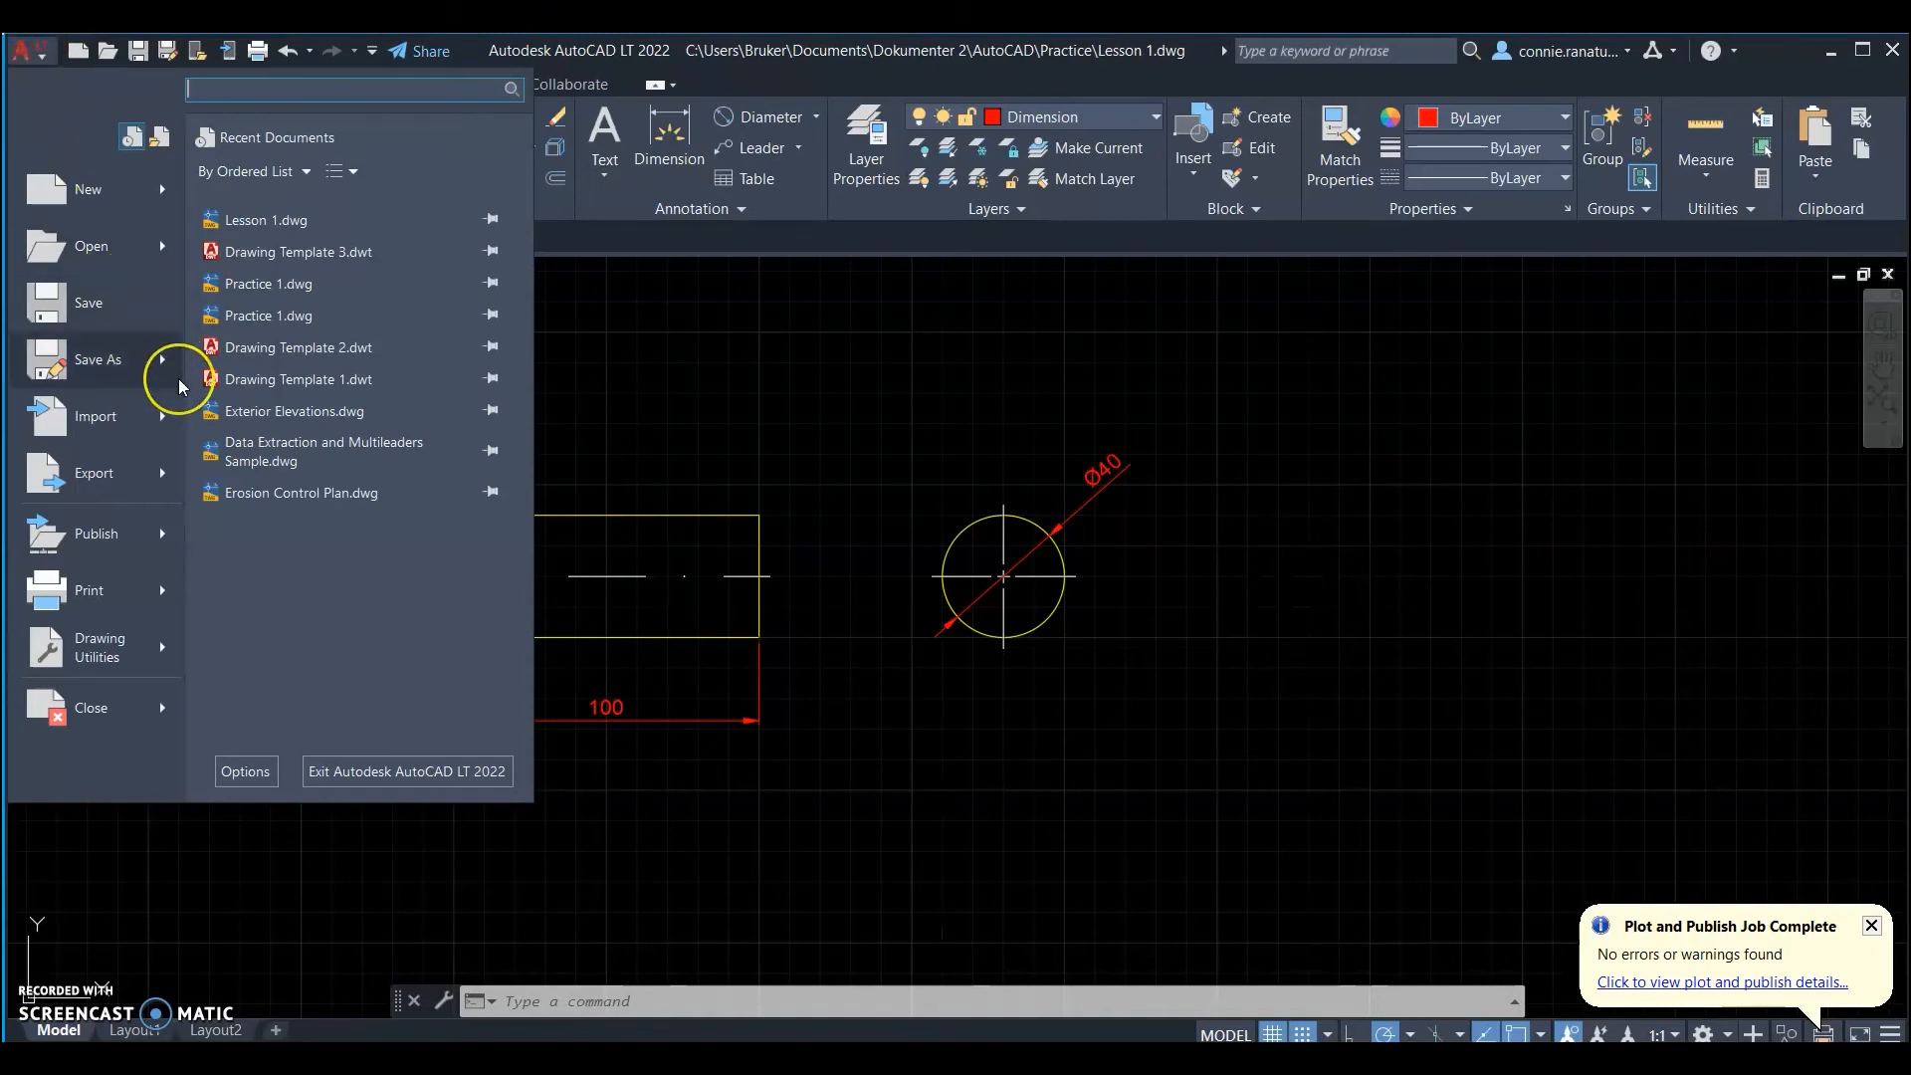
mouse_move(180, 386)
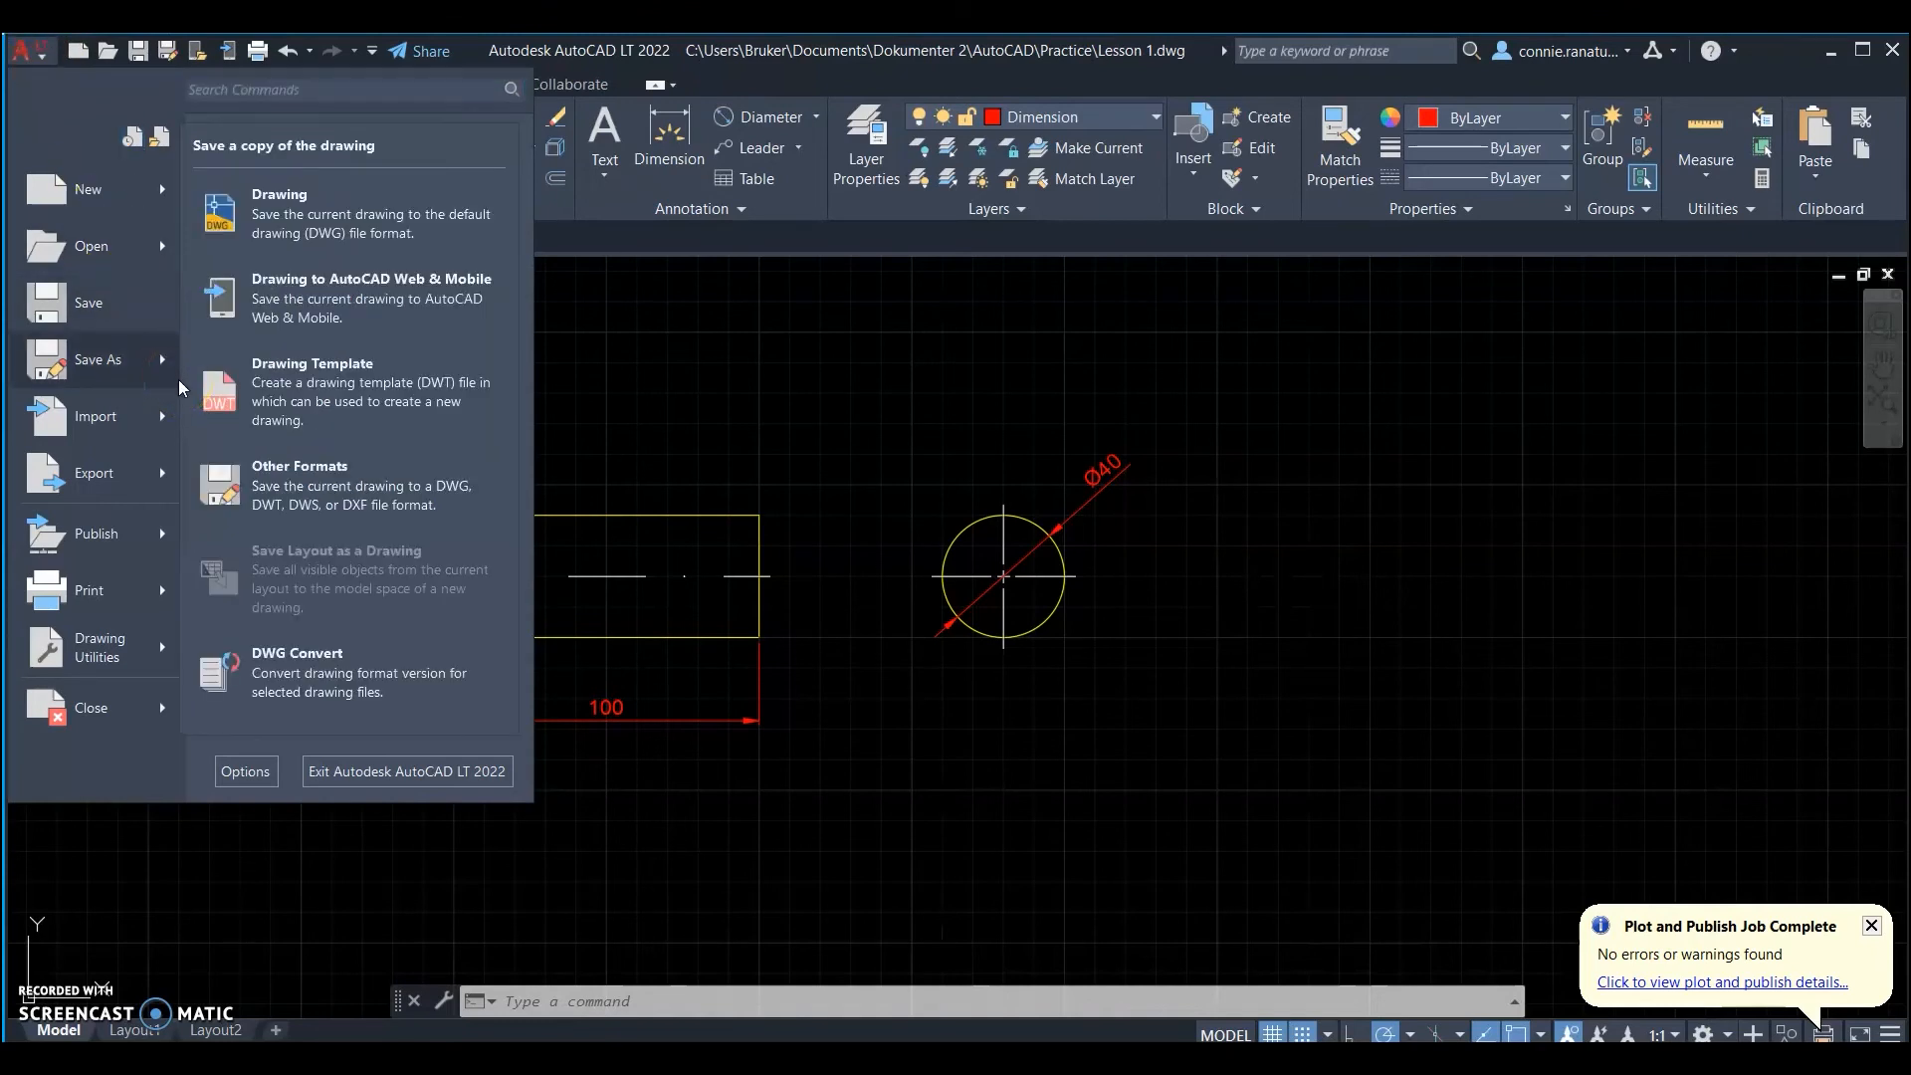
click(268, 199)
click(687, 368)
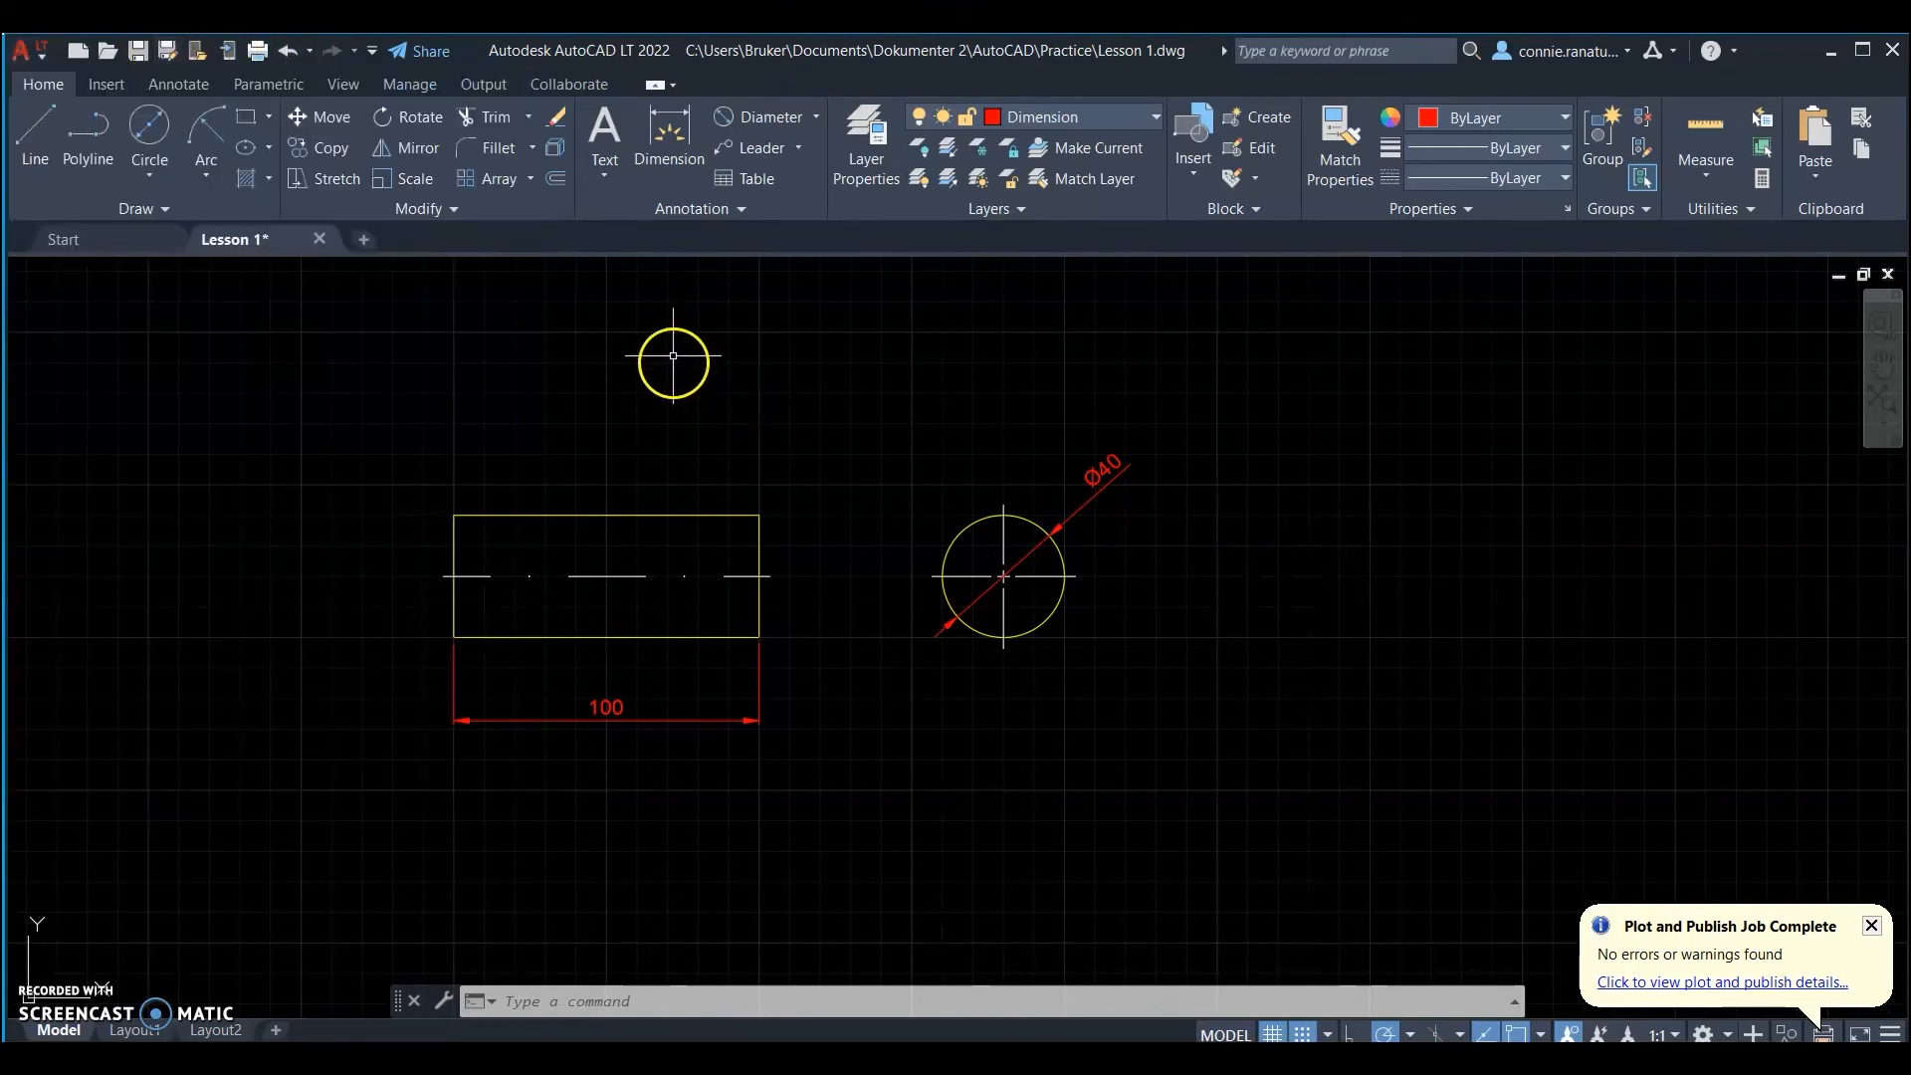
click(167, 49)
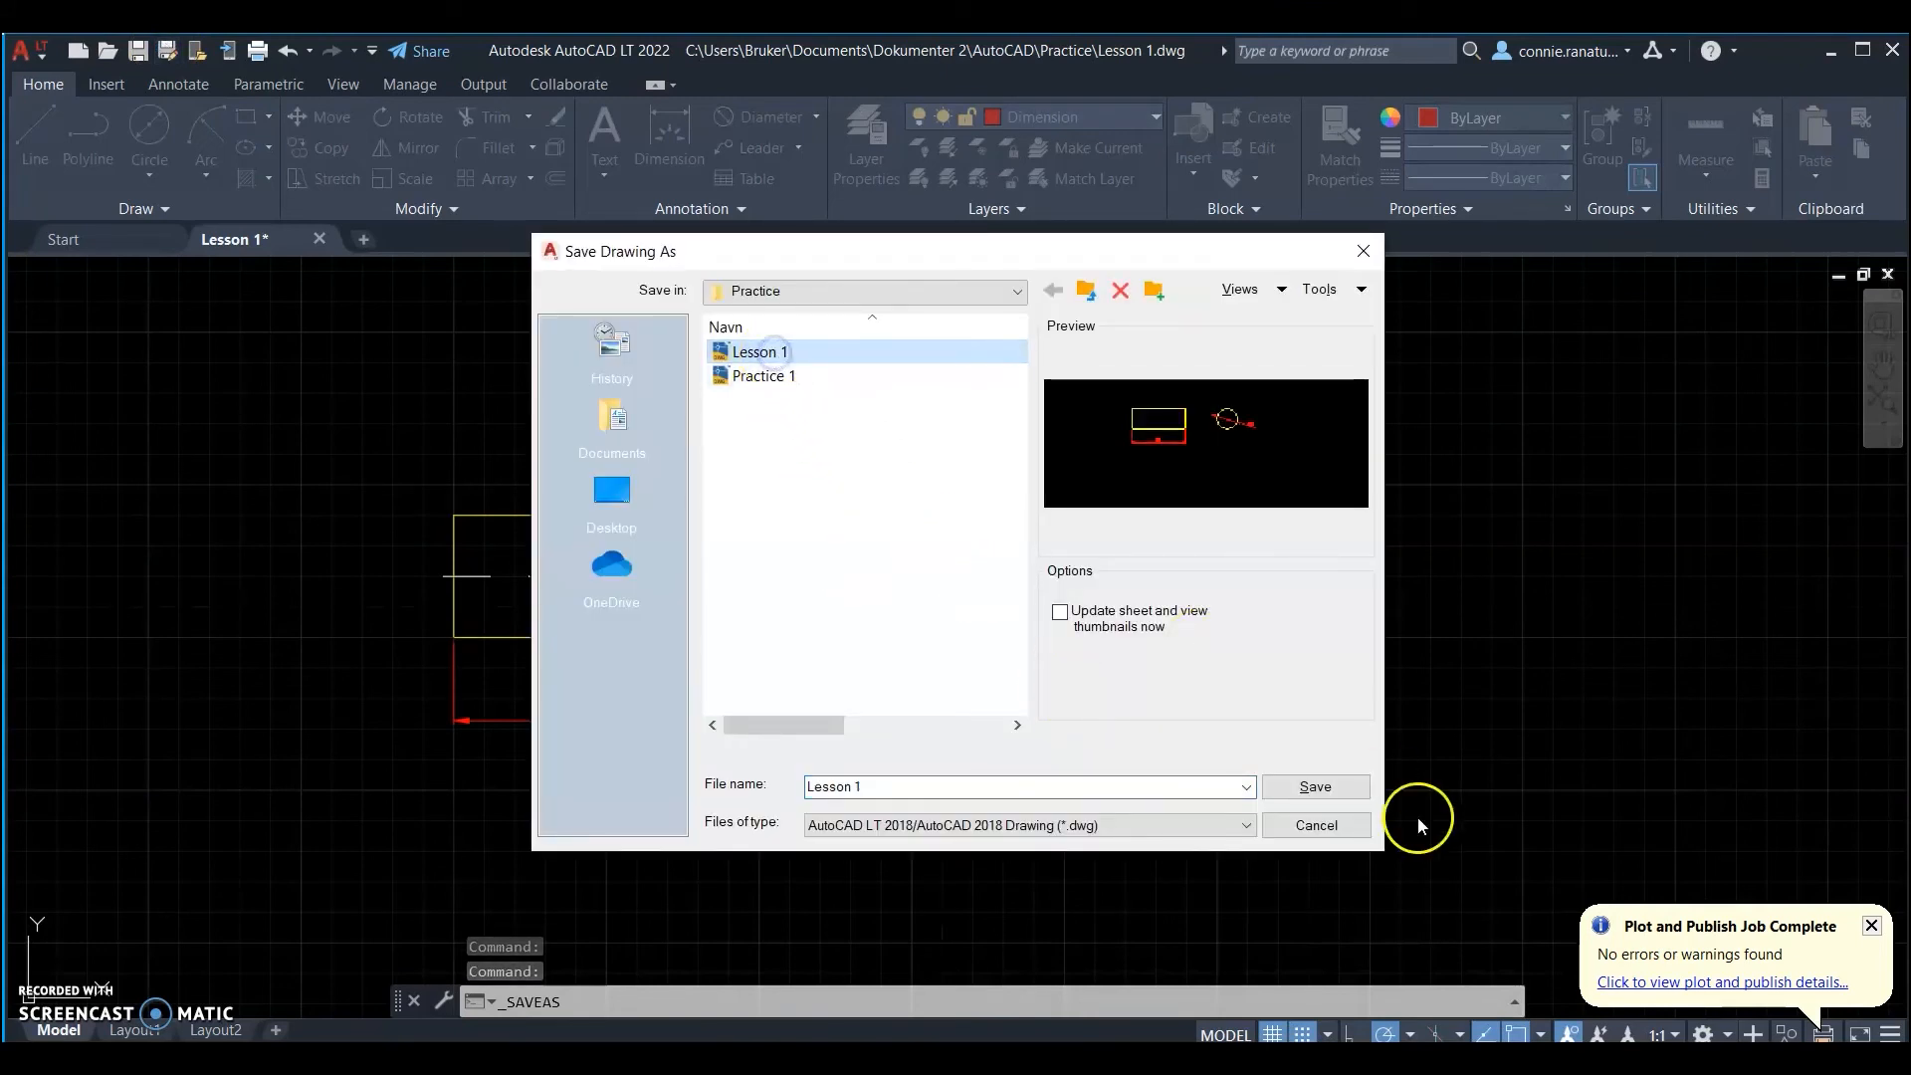
click(1314, 785)
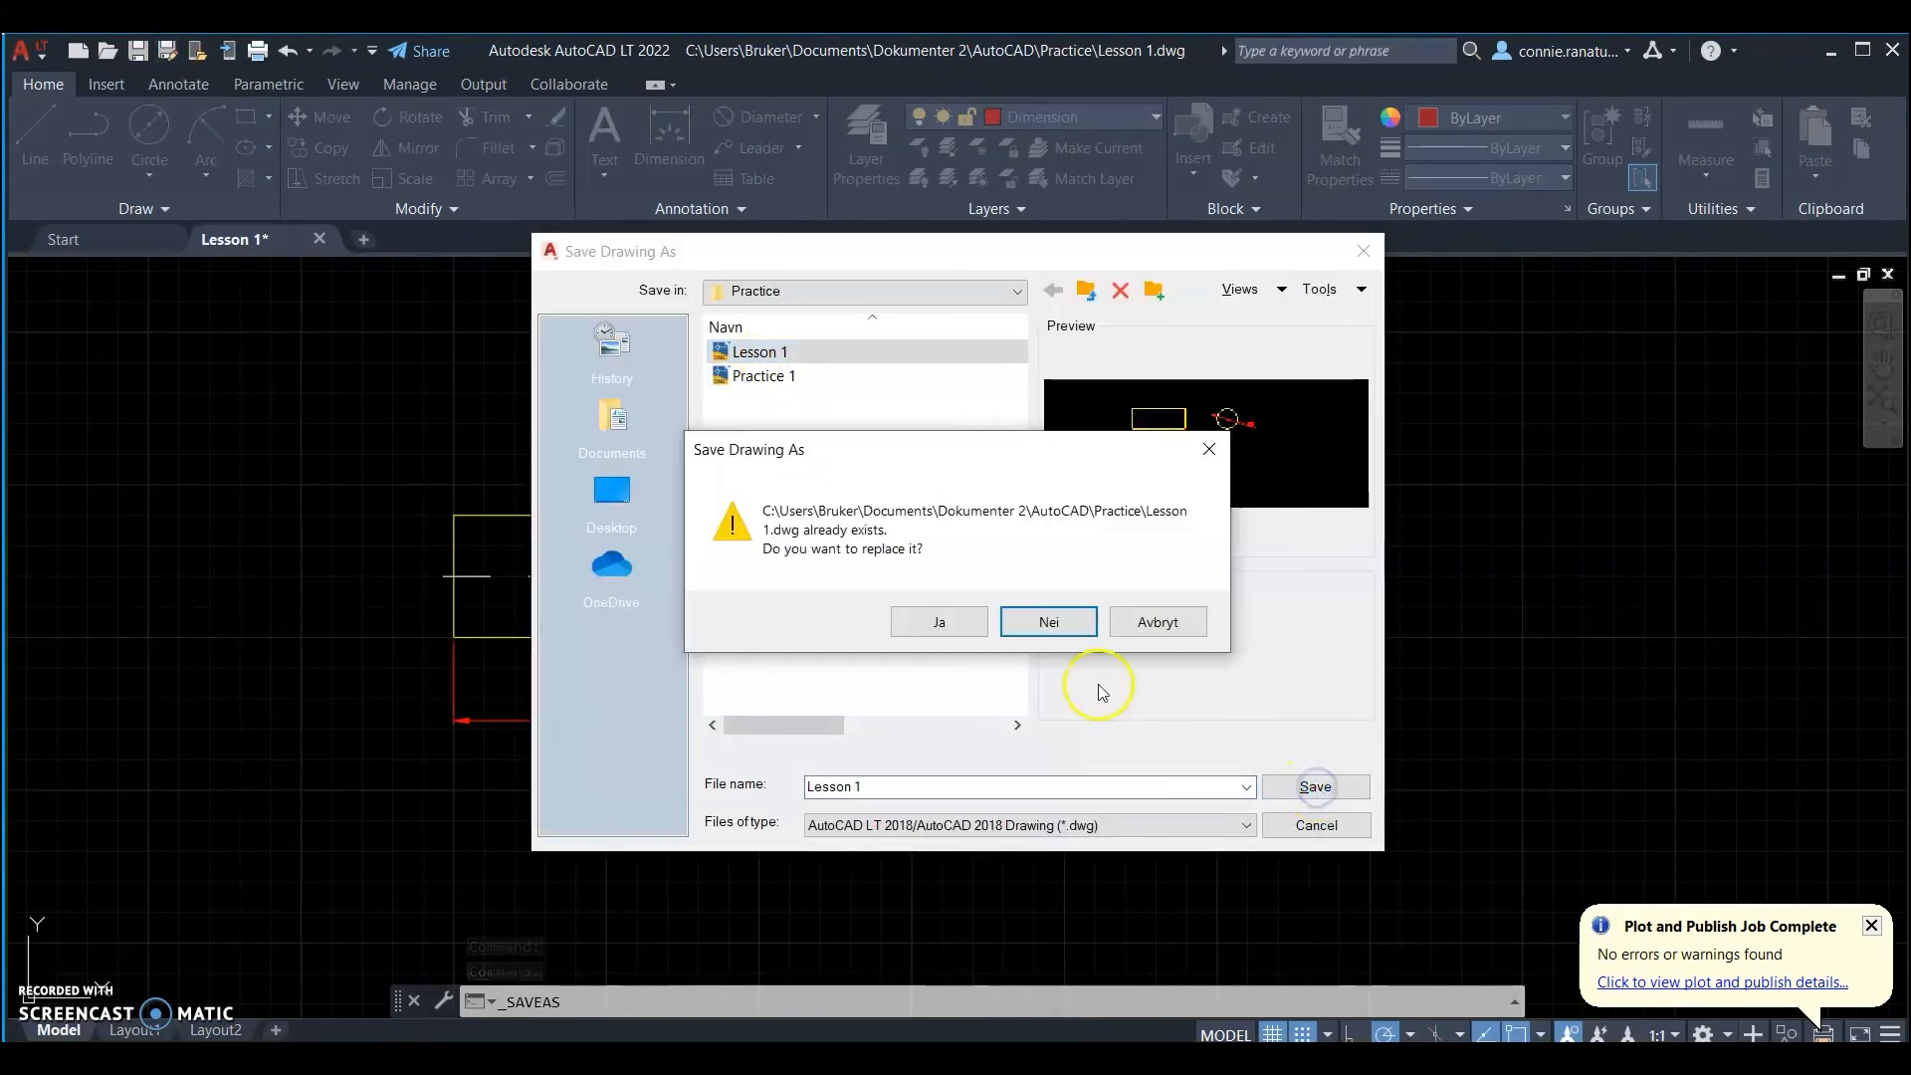
click(941, 623)
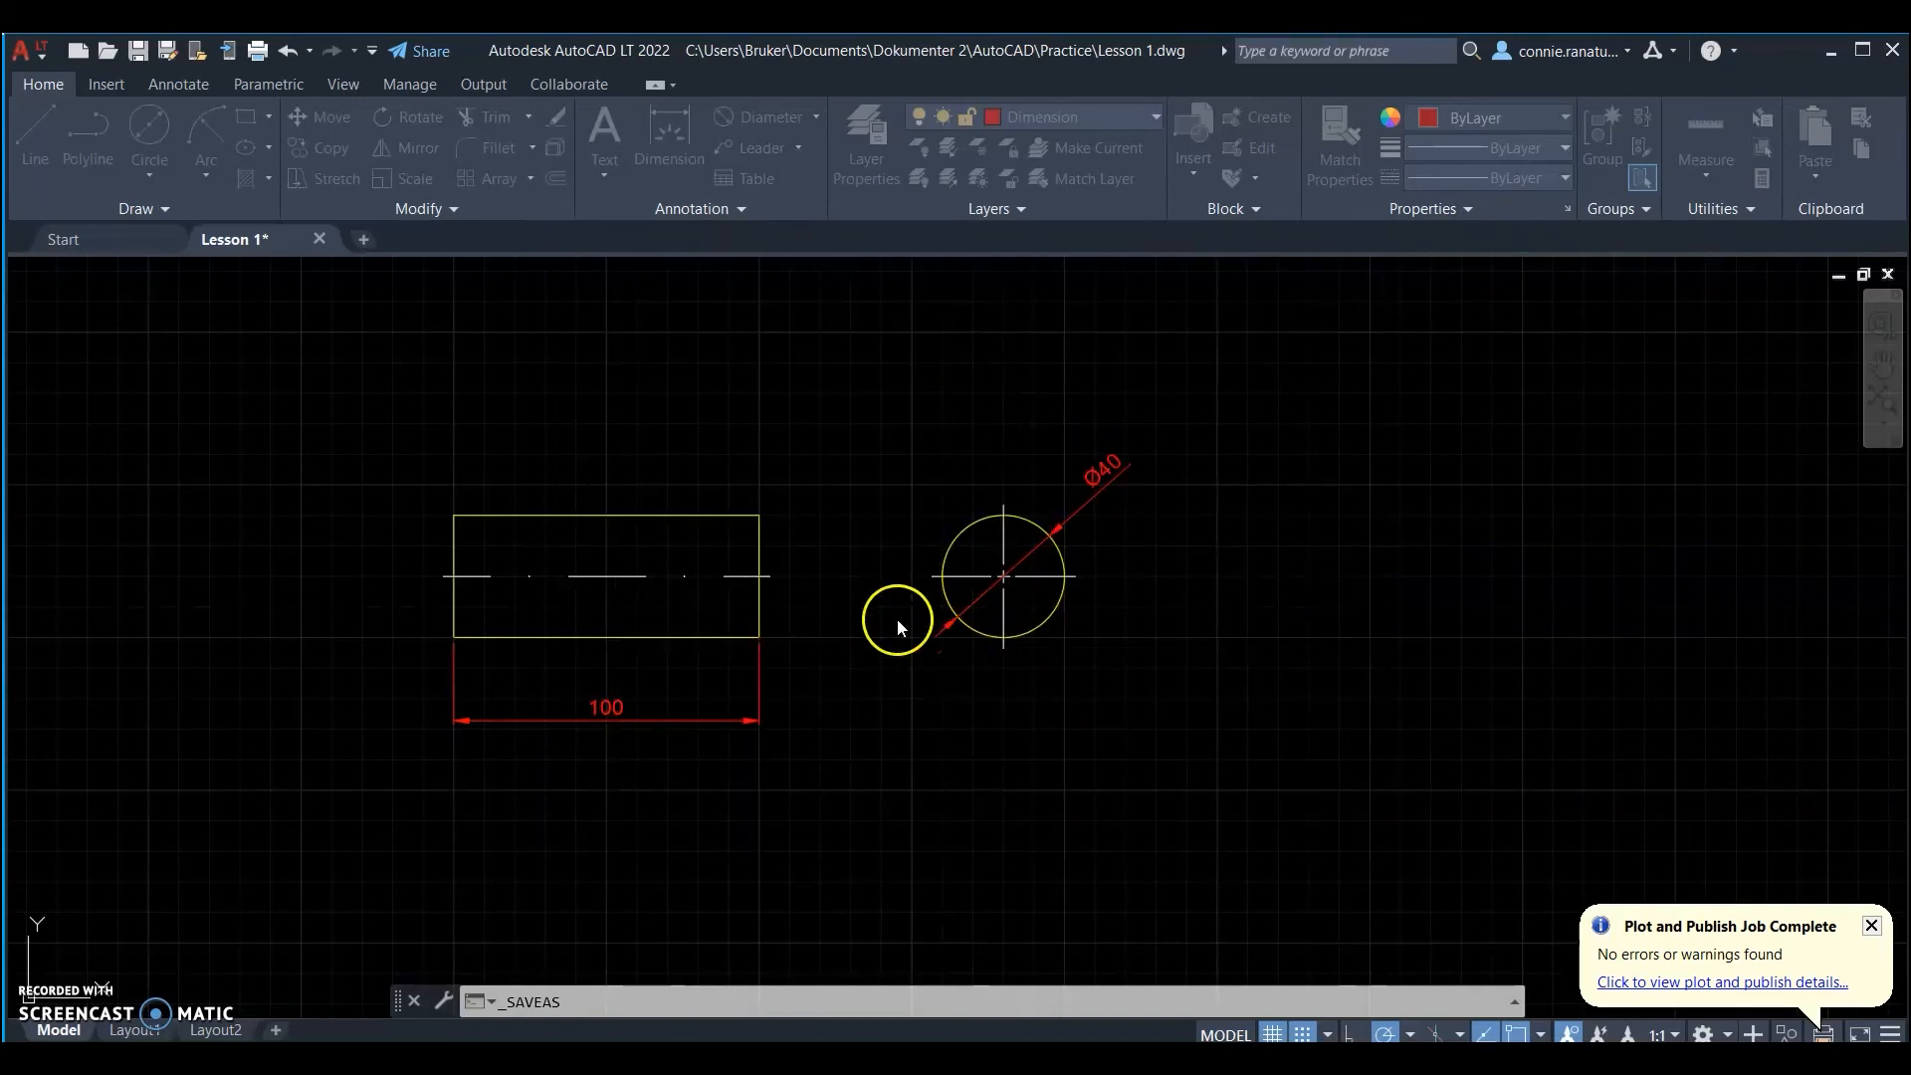
scroll(1025, 688, down, 3)
scroll(898, 619, up, 3)
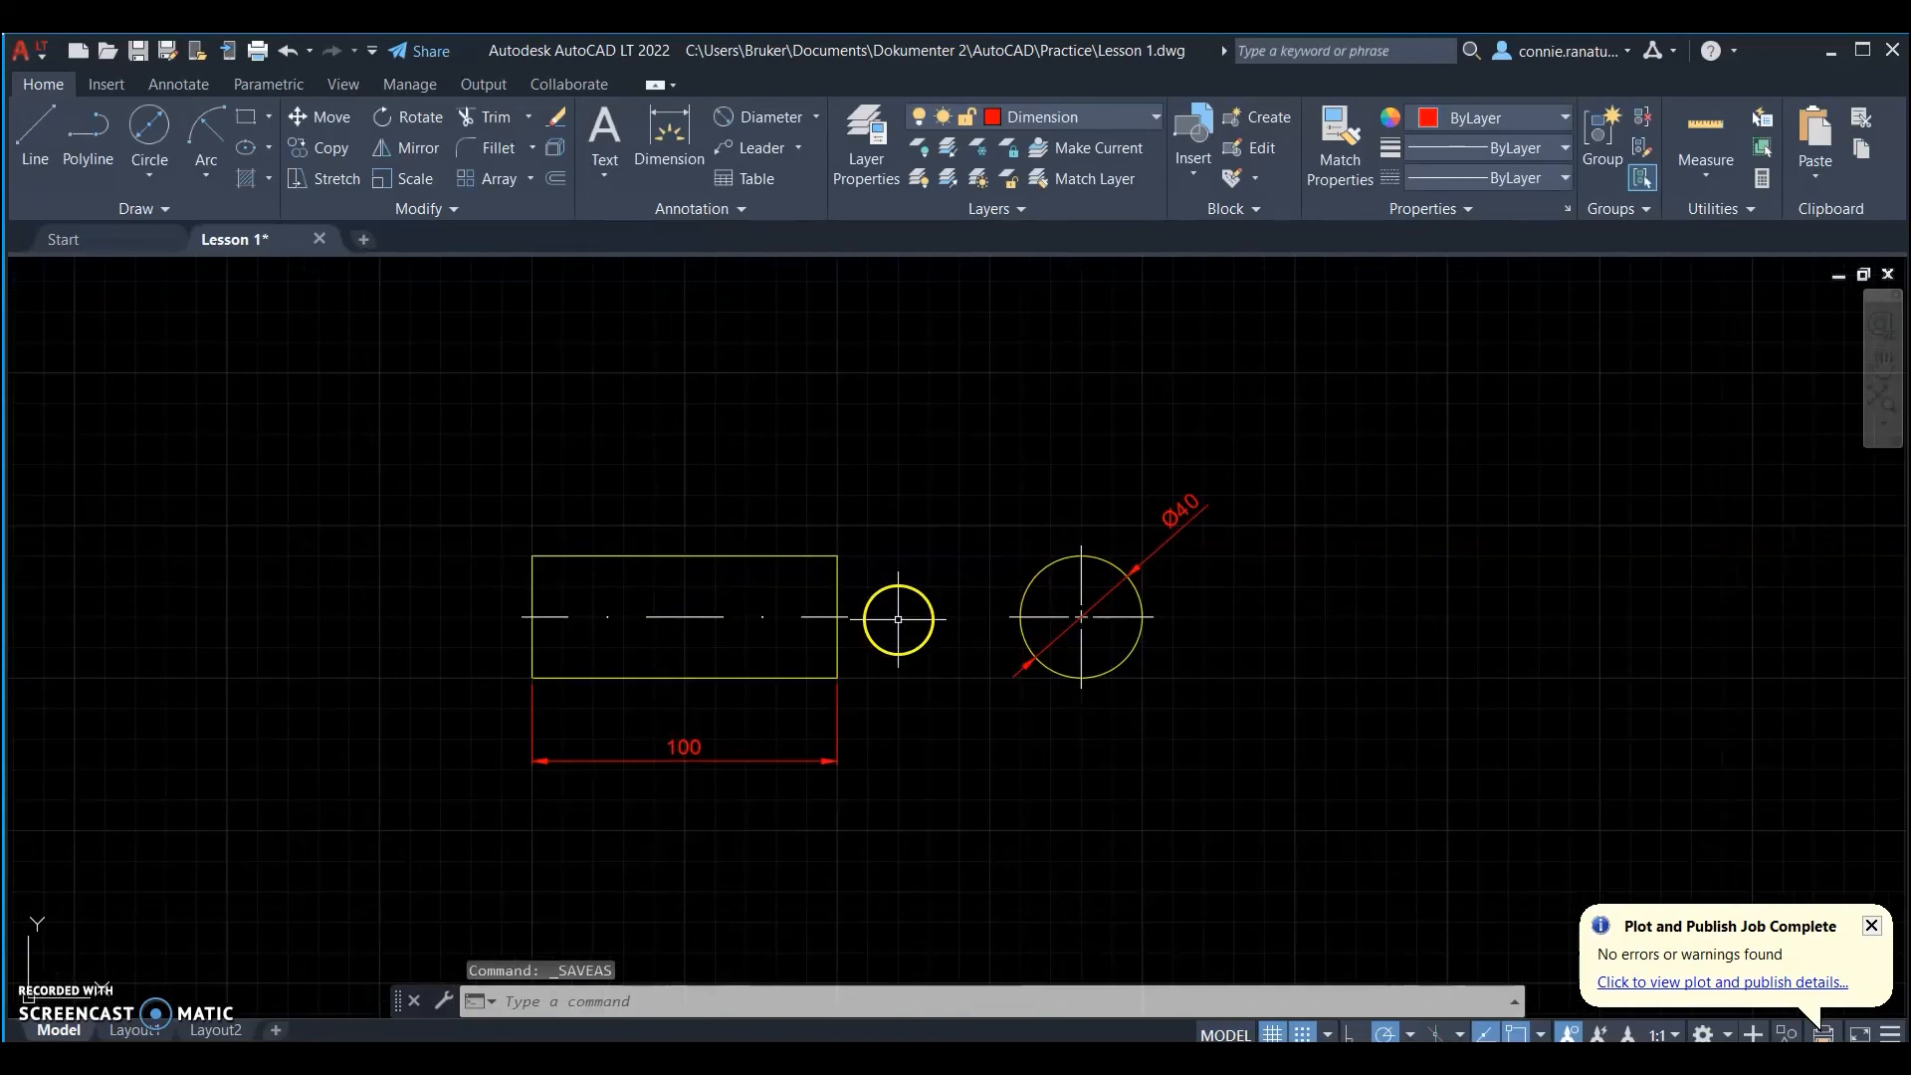
scroll(1134, 588, up, 2)
scroll(729, 529, down, 2)
scroll(820, 611, down, 4)
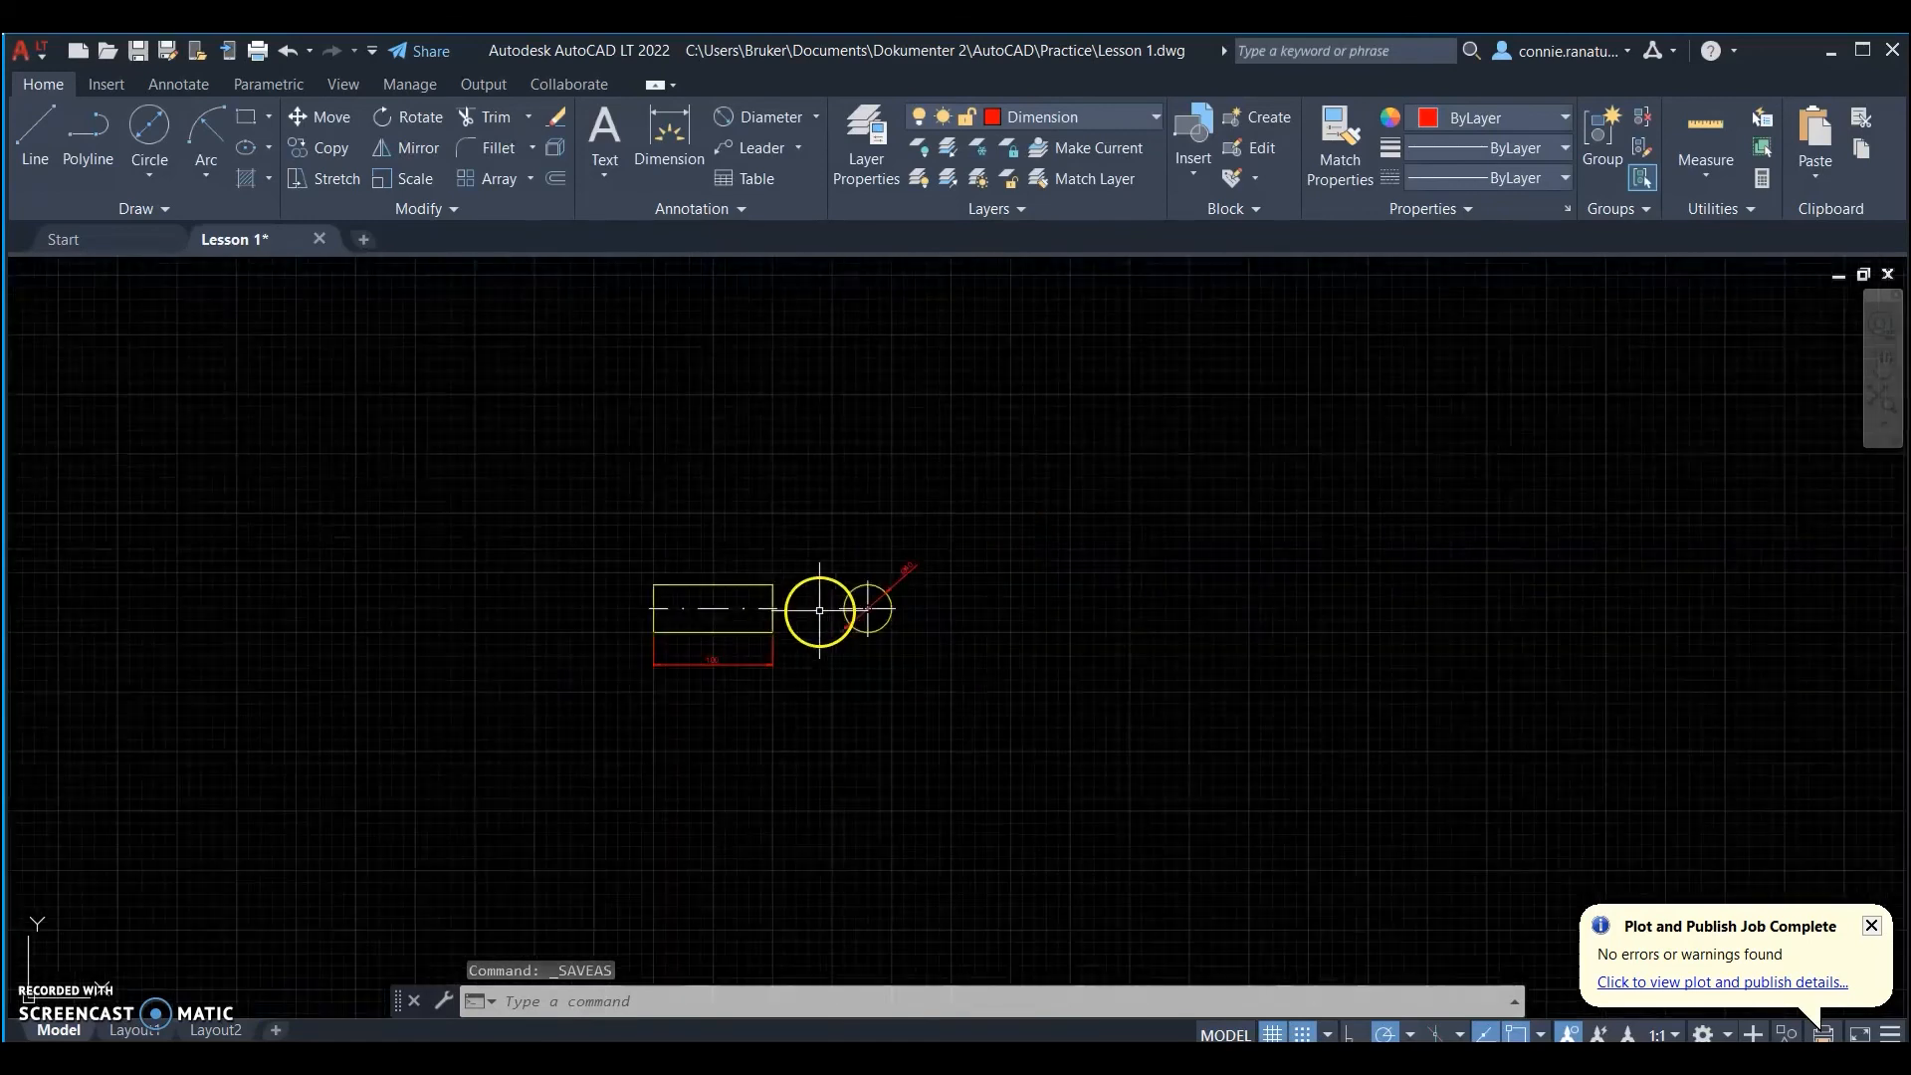
scroll(819, 611, down, 2)
scroll(824, 687, up, 2)
scroll(941, 577, up, 2)
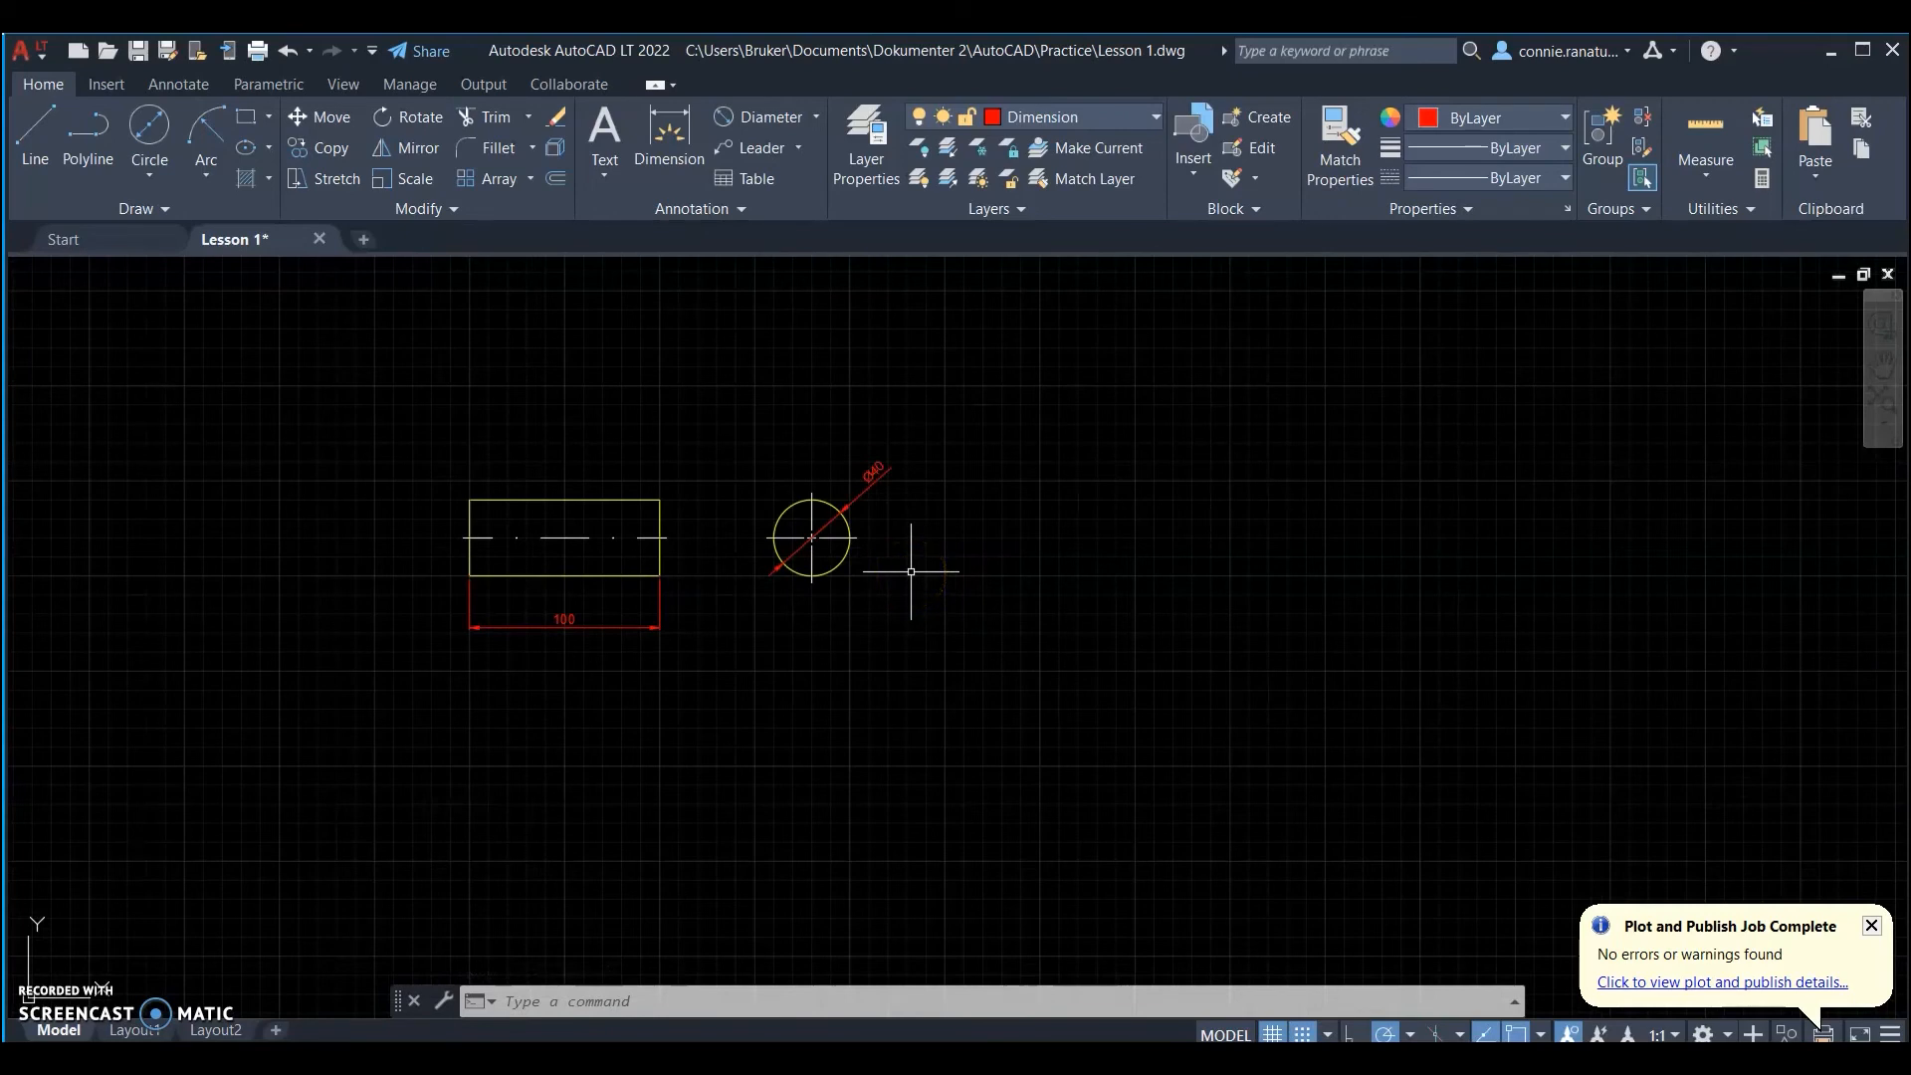
scroll(597, 473, down, 4)
scroll(478, 465, up, 2)
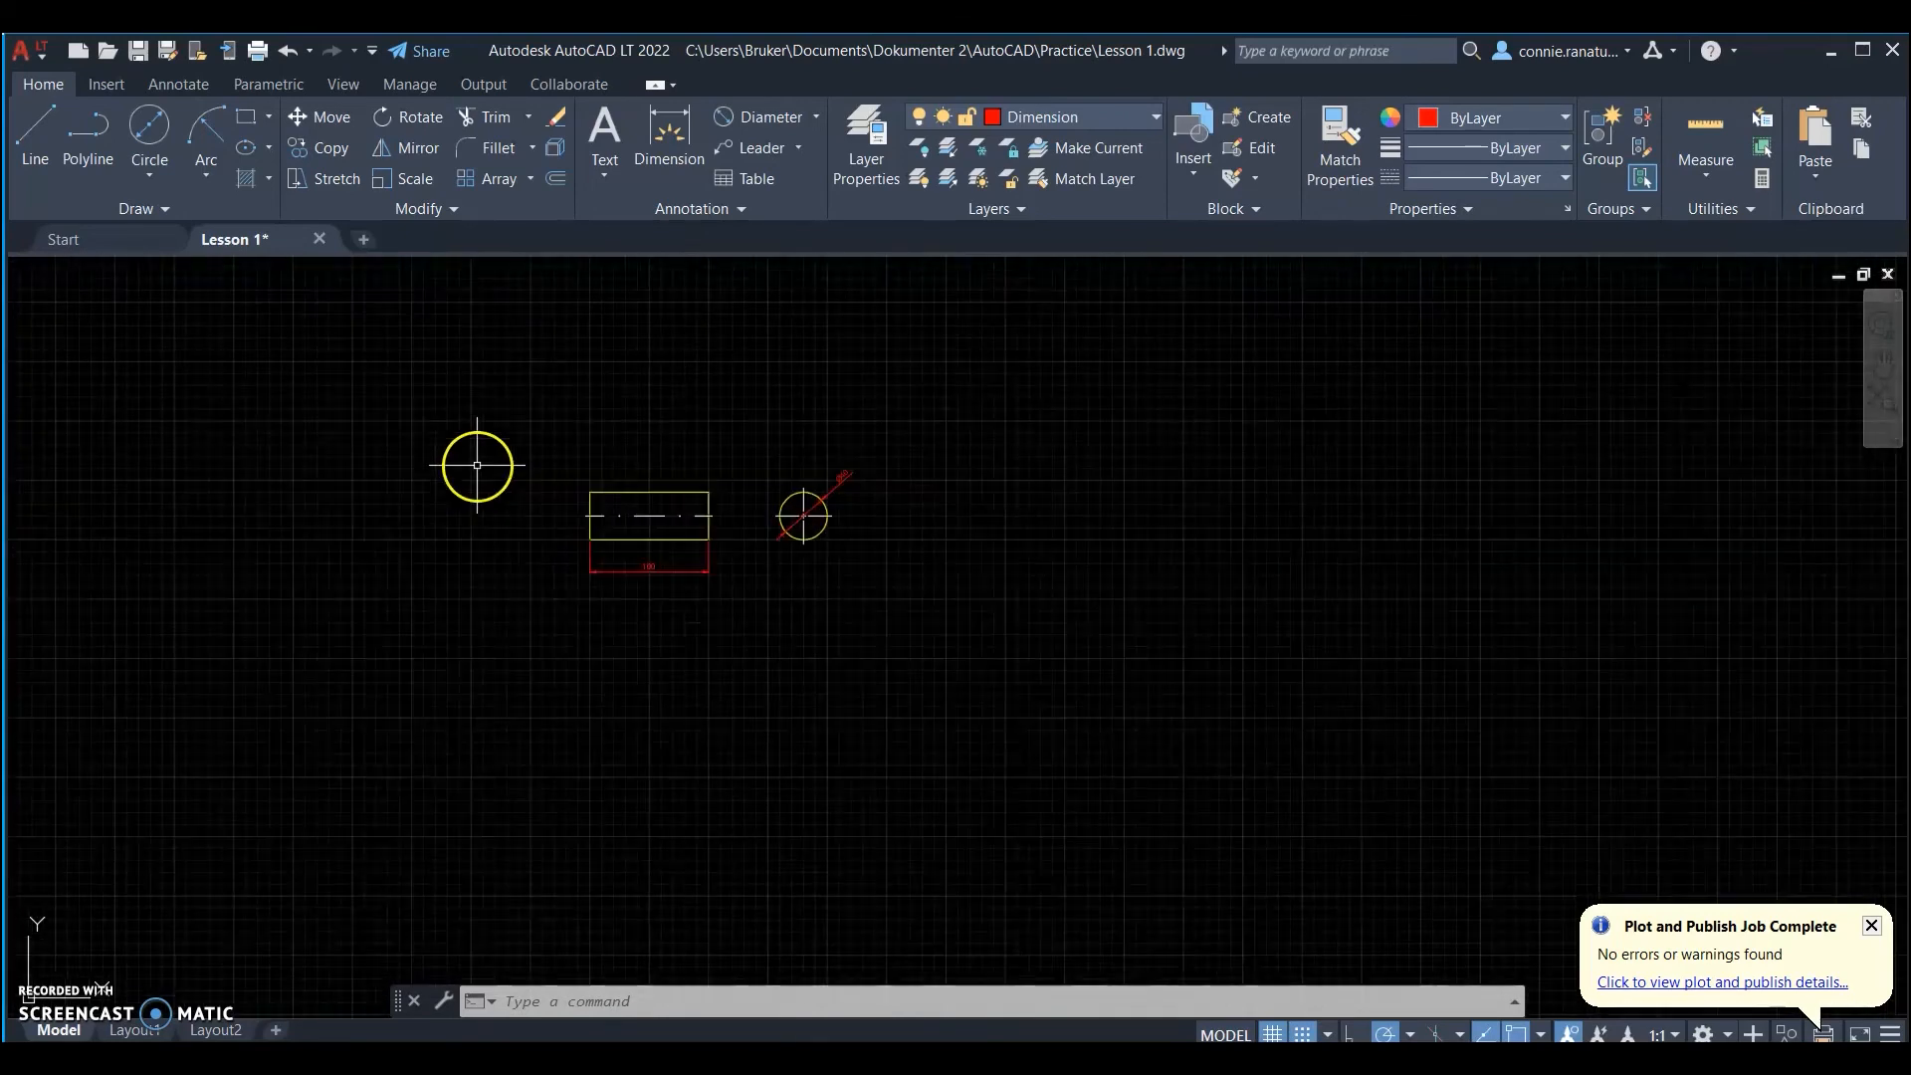
scroll(478, 465, up, 1)
scroll(1033, 474, up, 1)
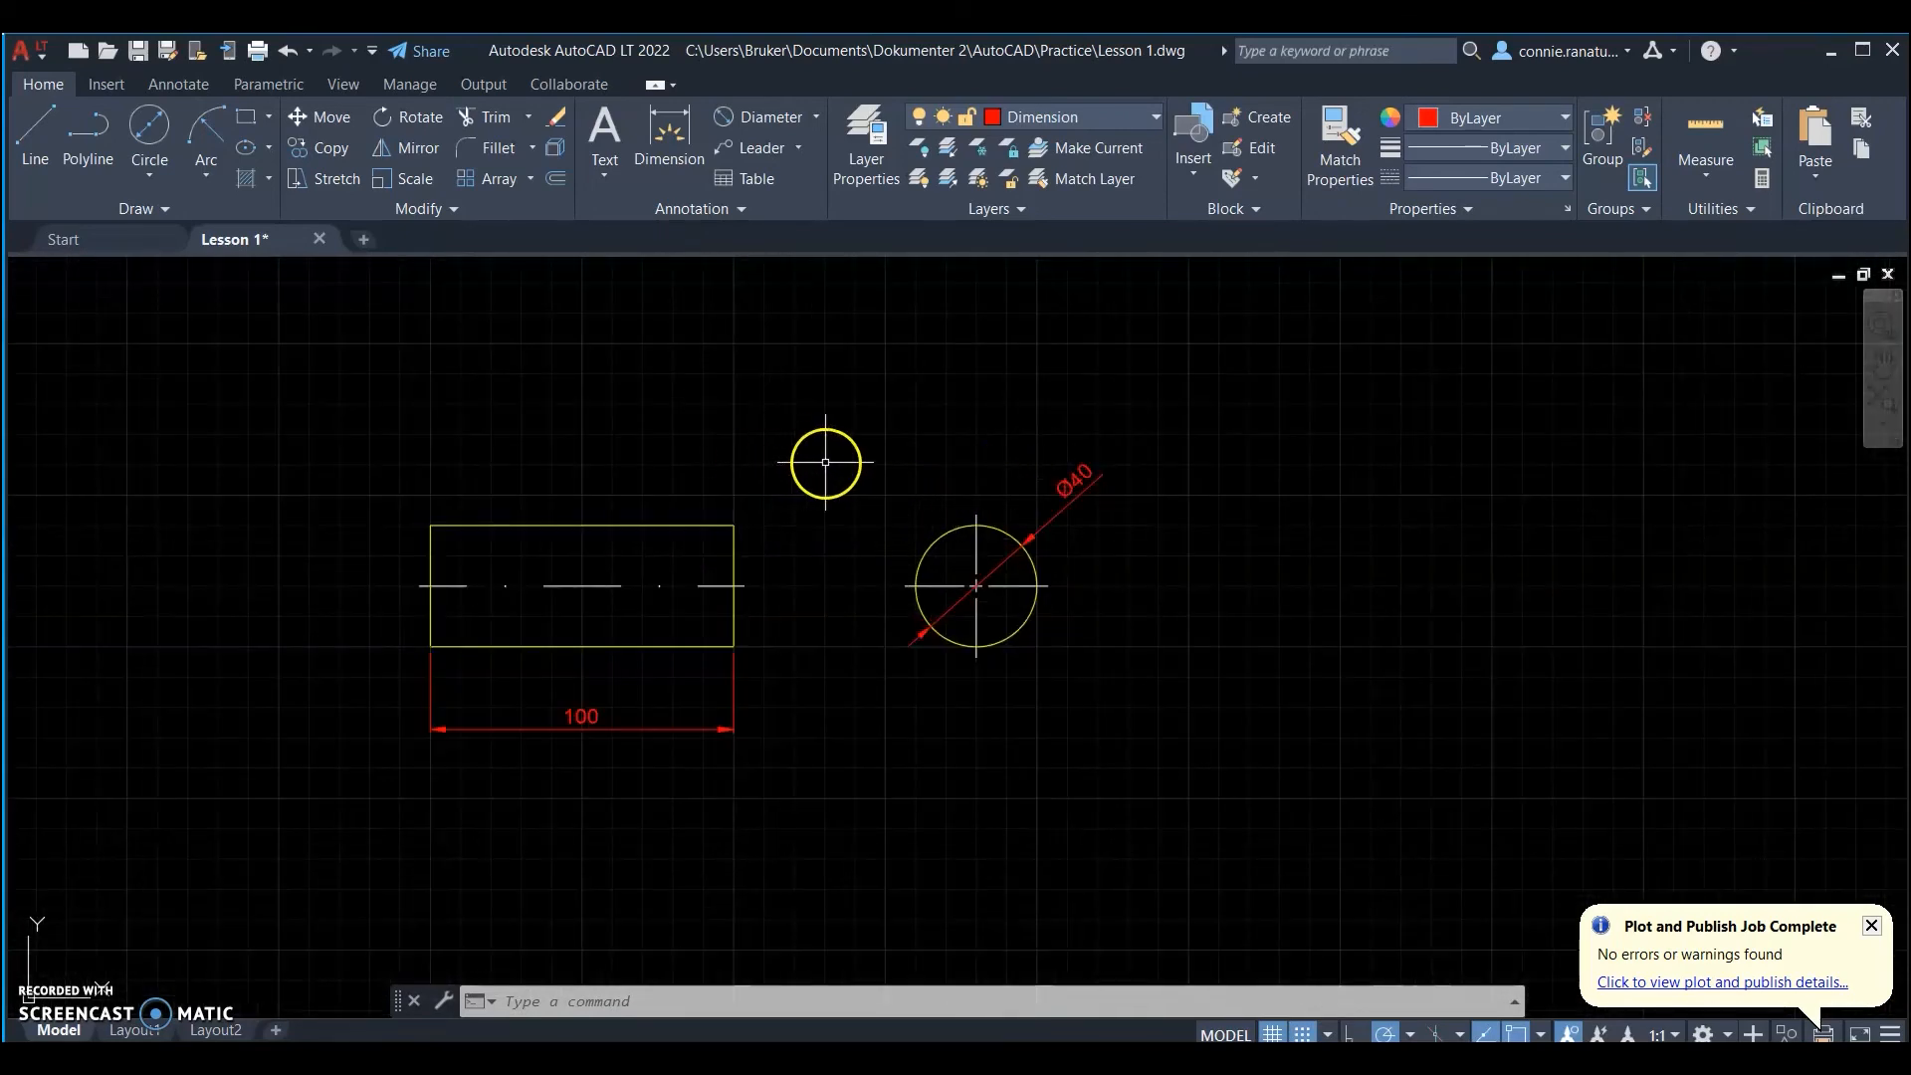
scroll(403, 444, down, 1)
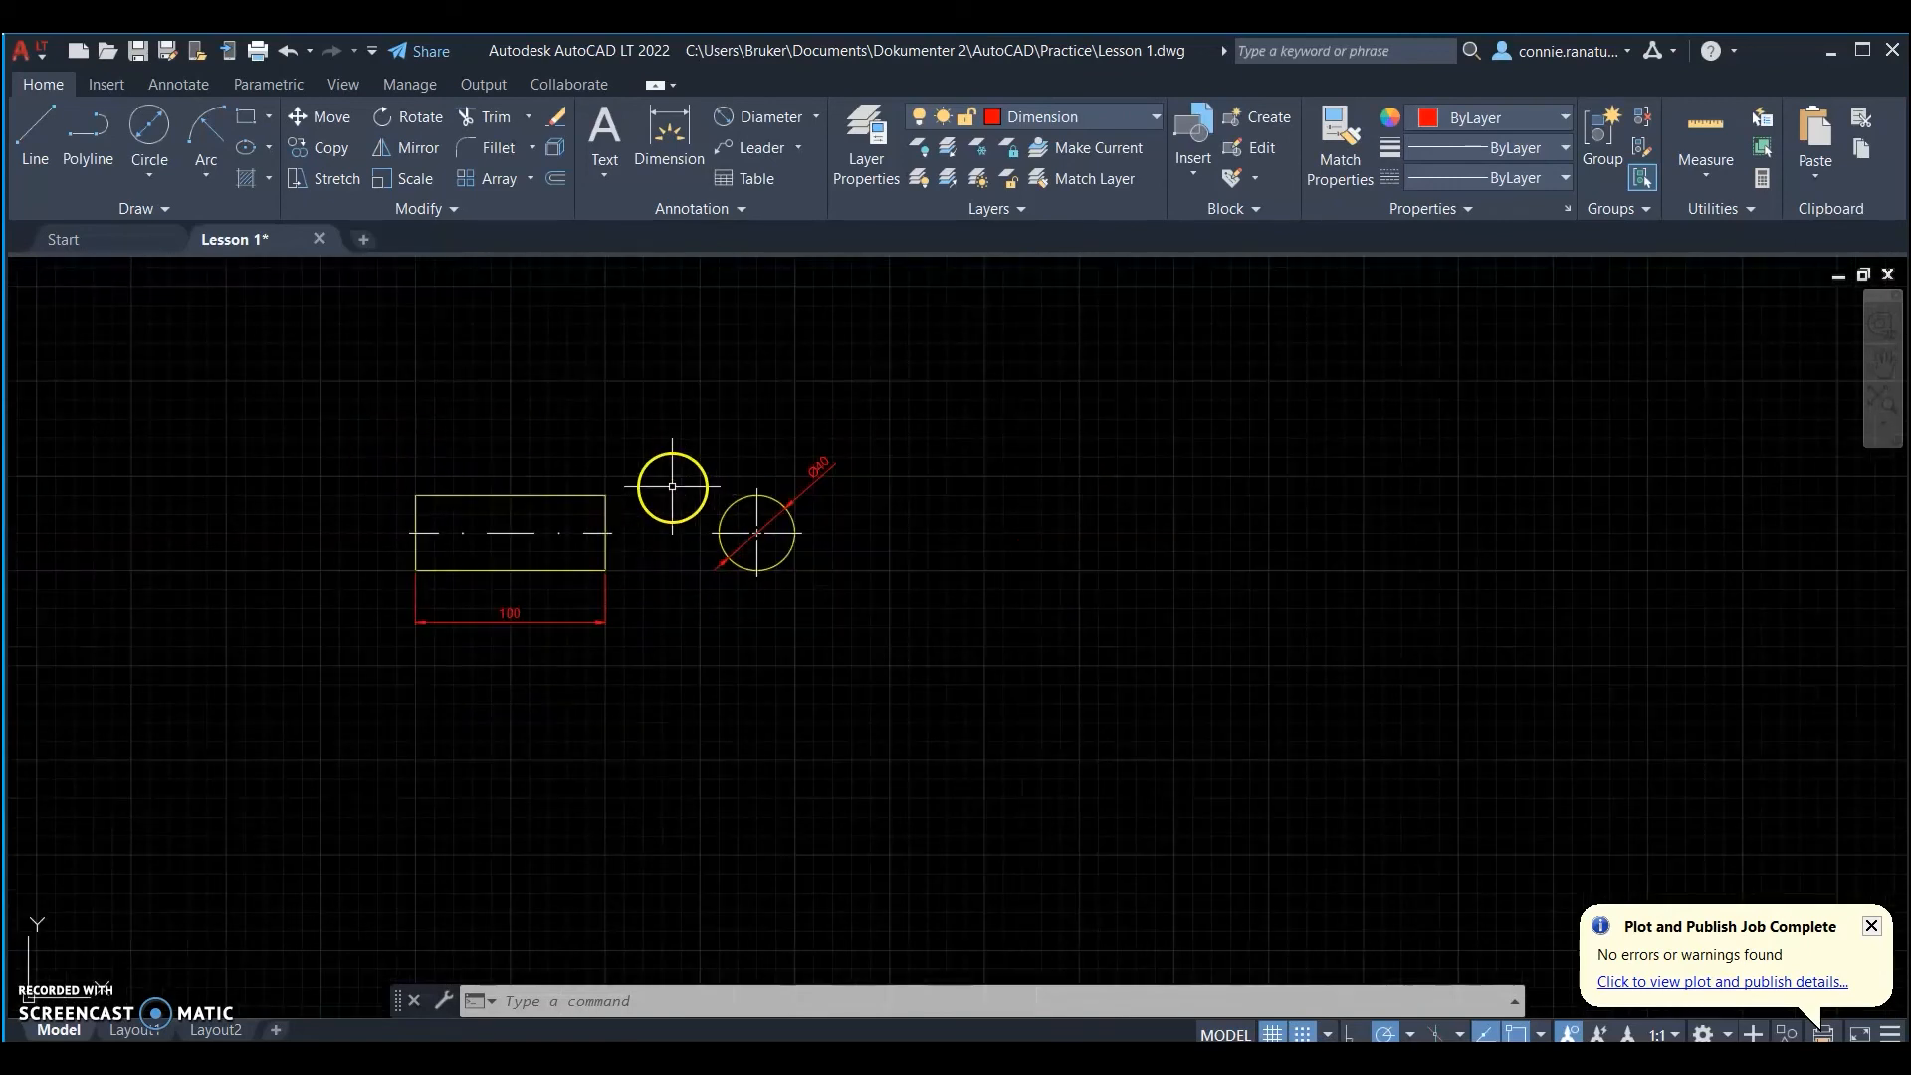
scroll(677, 487, up, 1)
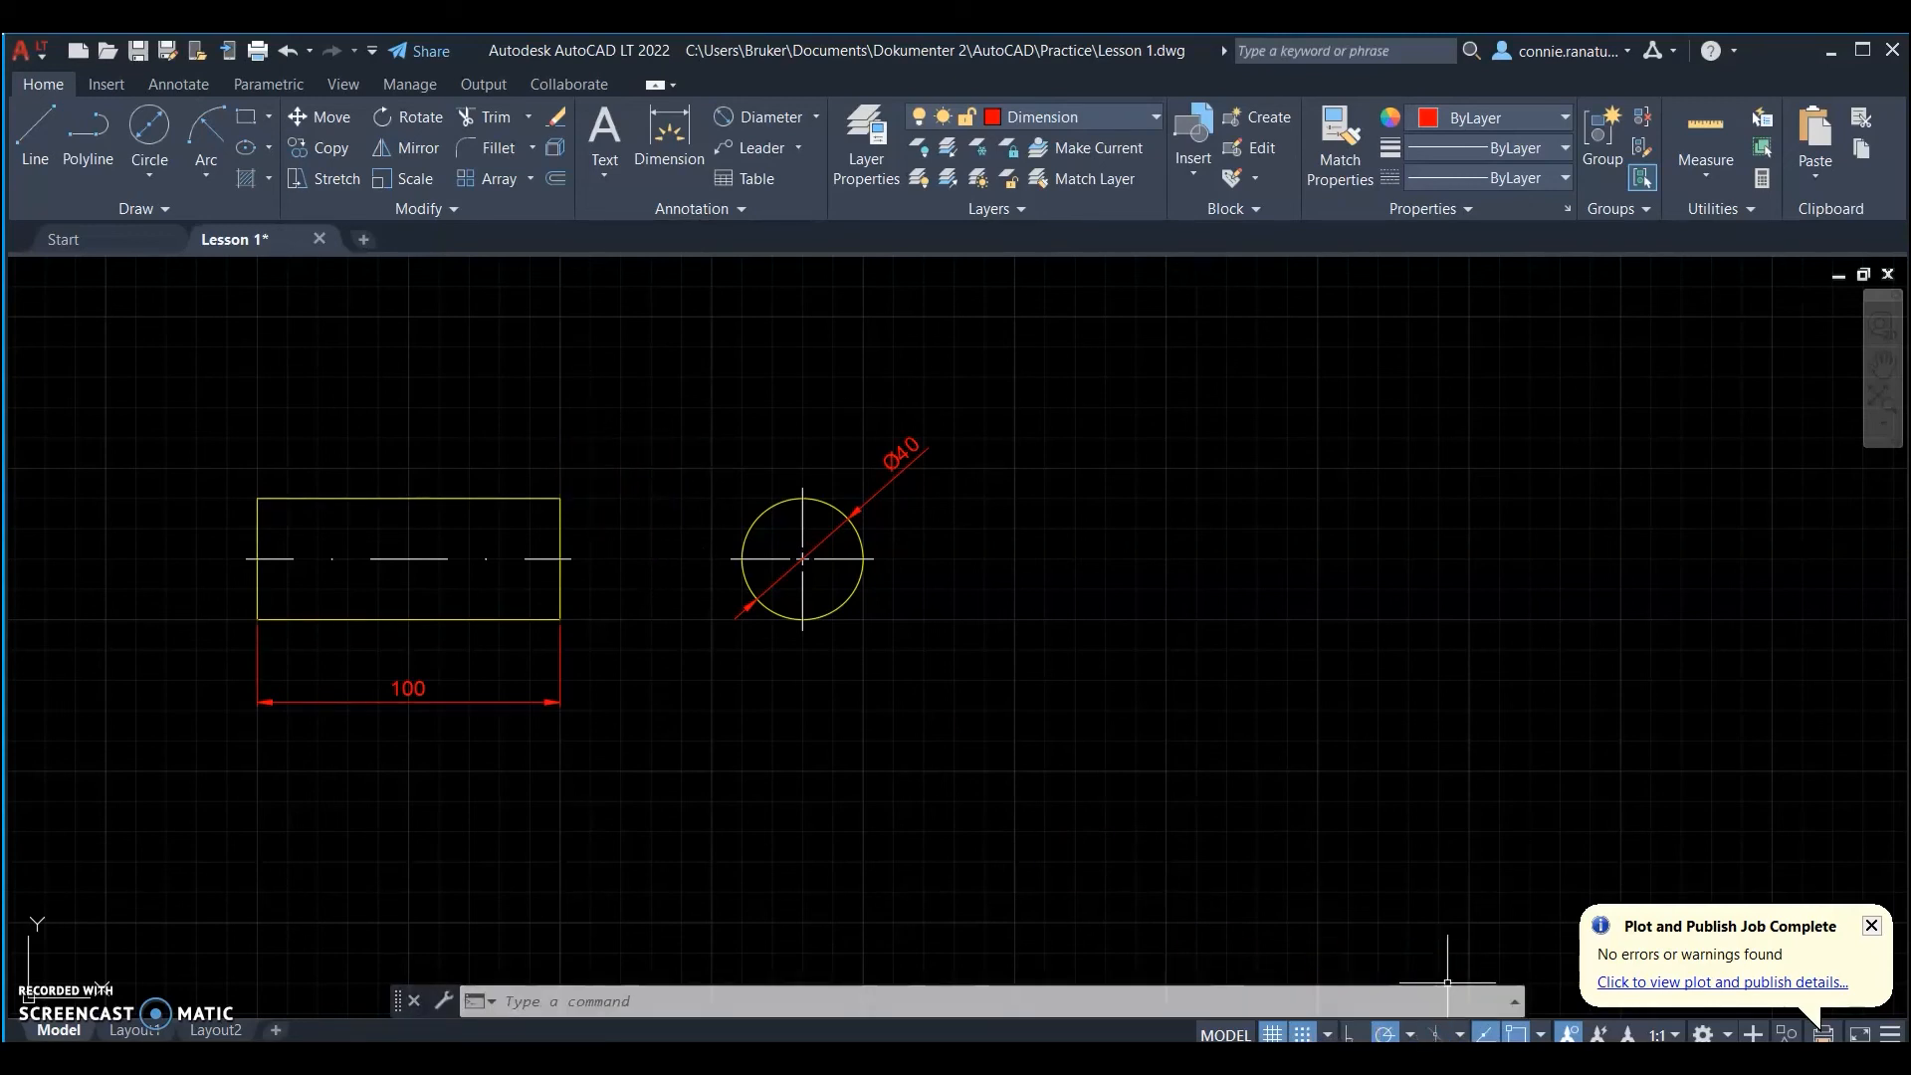
- Review the views in Practice 1.pdf in Adobe Acrobat again and return to the AutoCAD LT drawing
mouse_move(1498, 1031)
click(1632, 976)
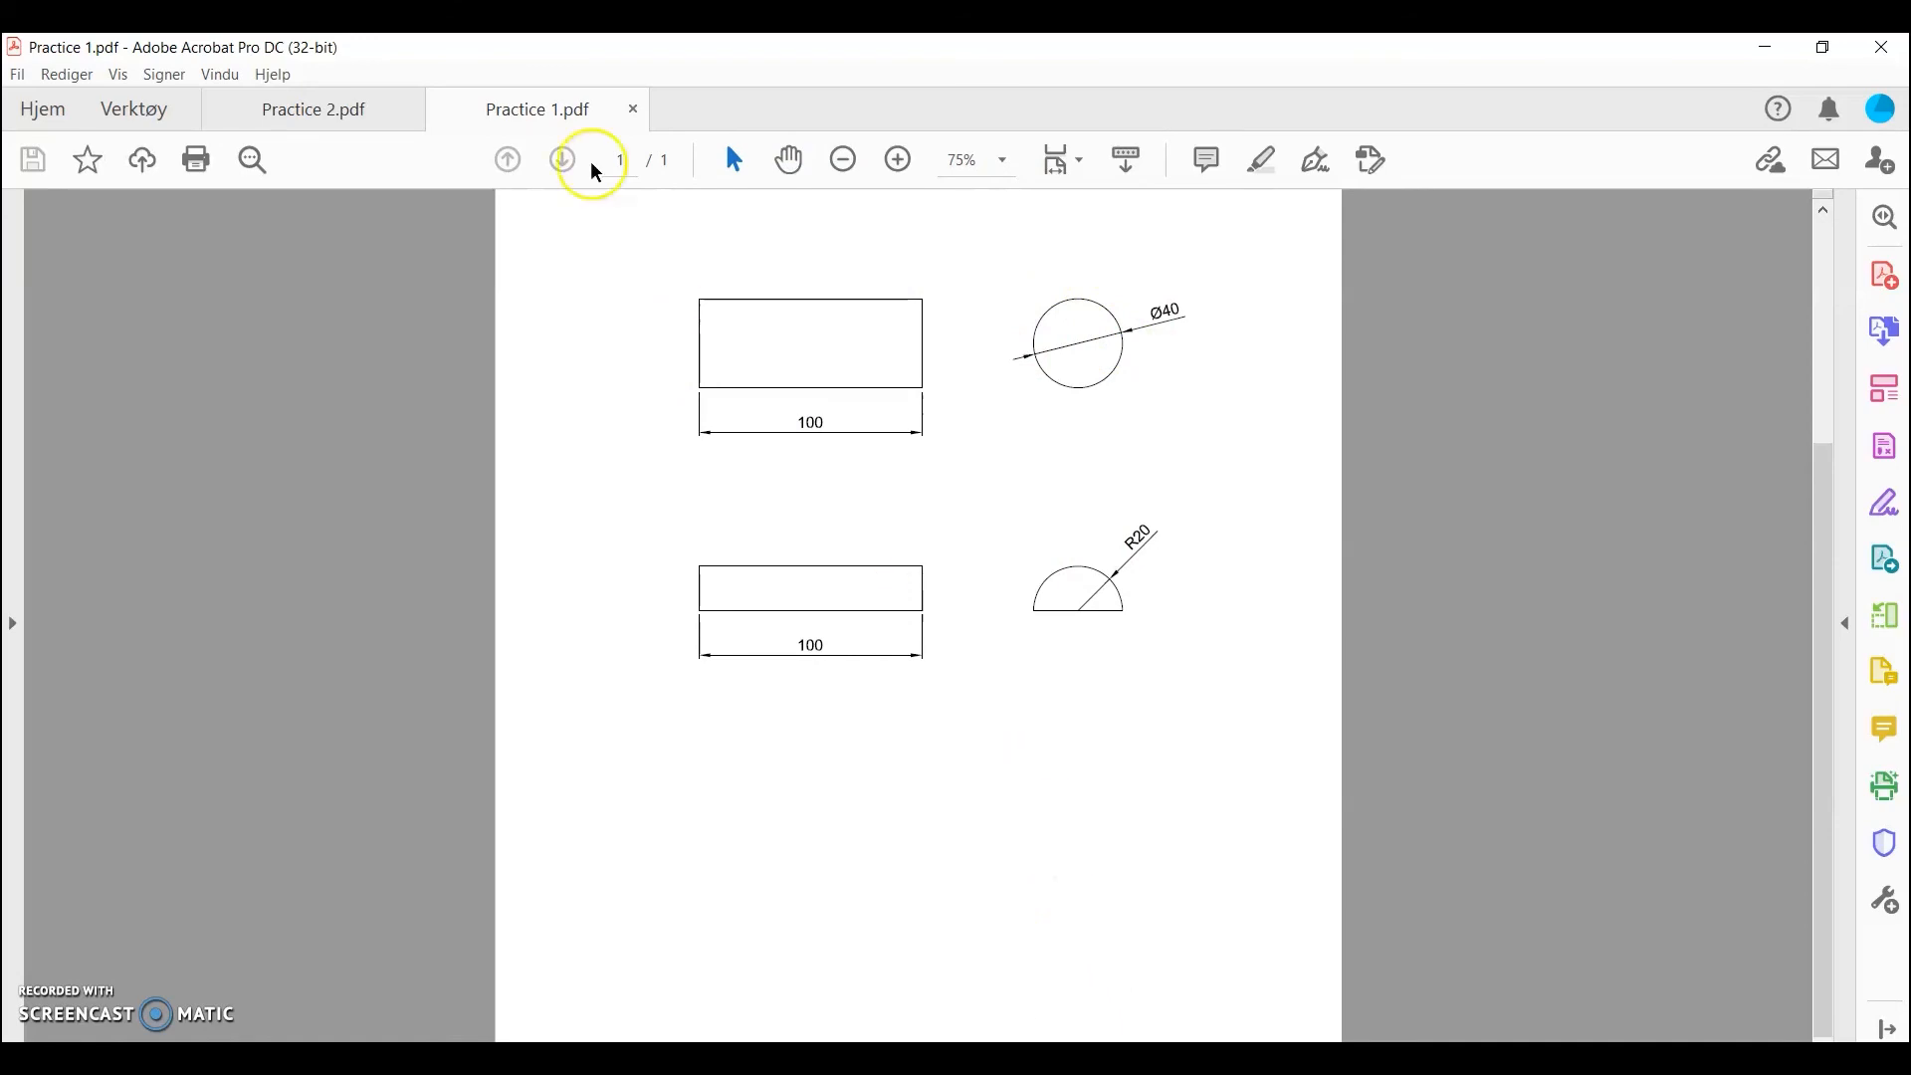
click(1765, 53)
- Turn off the grid display in the drawing area
scroll(627, 428, down, 2)
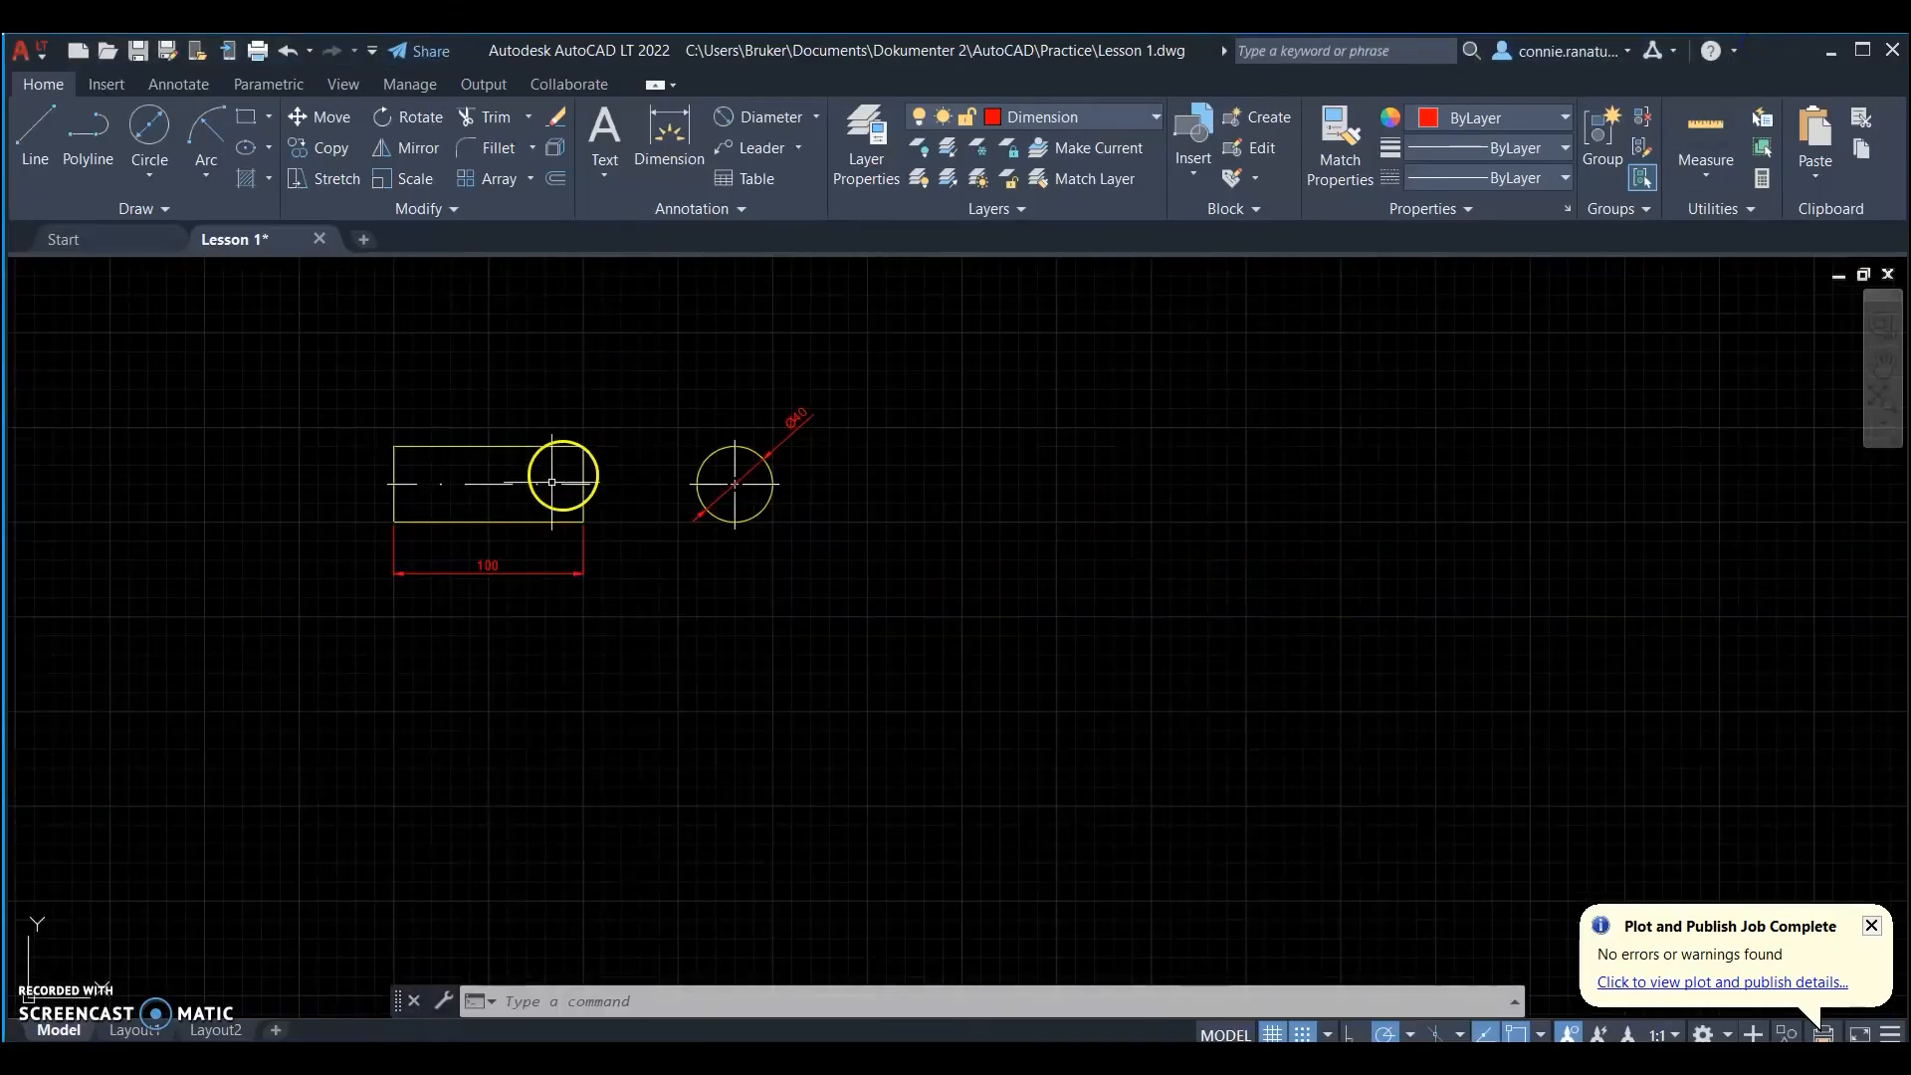
scroll(504, 512, up, 2)
scroll(132, 683, up, 2)
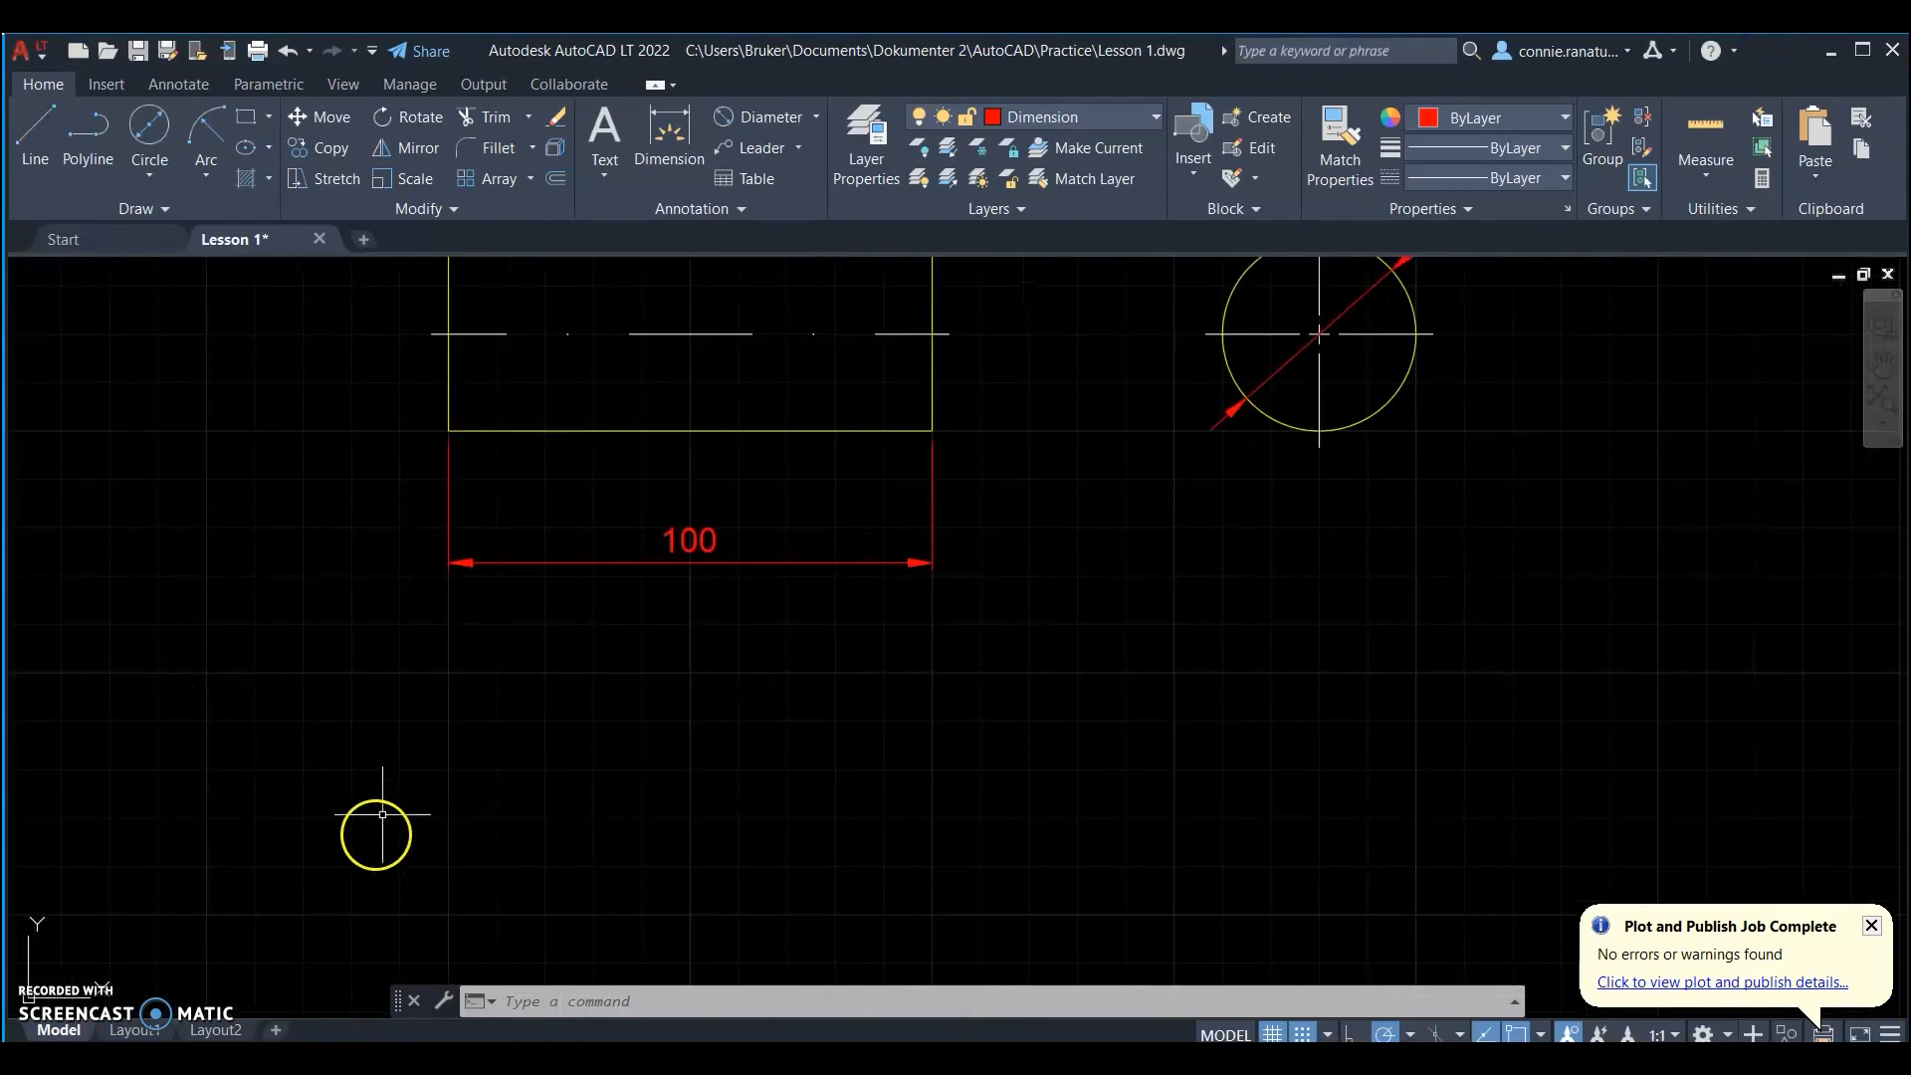
scroll(483, 476, down, 2)
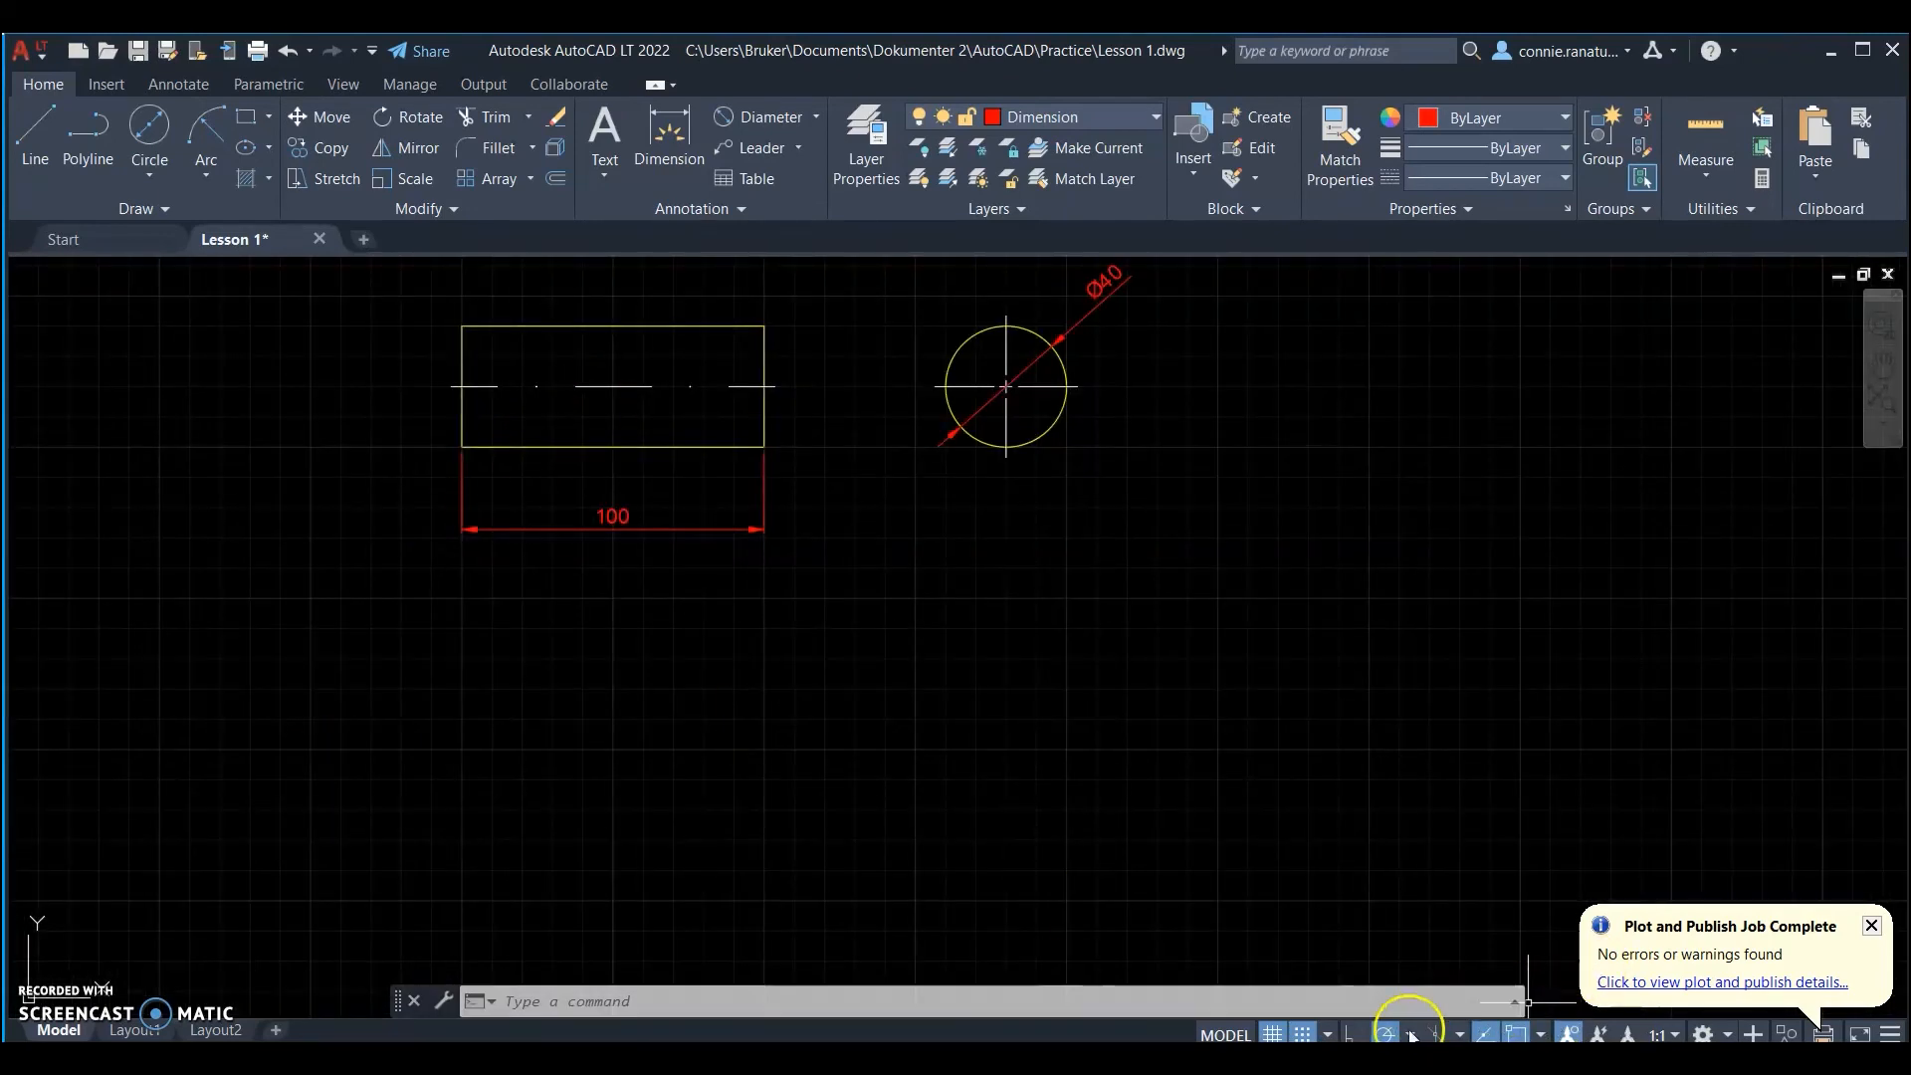
click(1327, 1036)
click(1275, 1035)
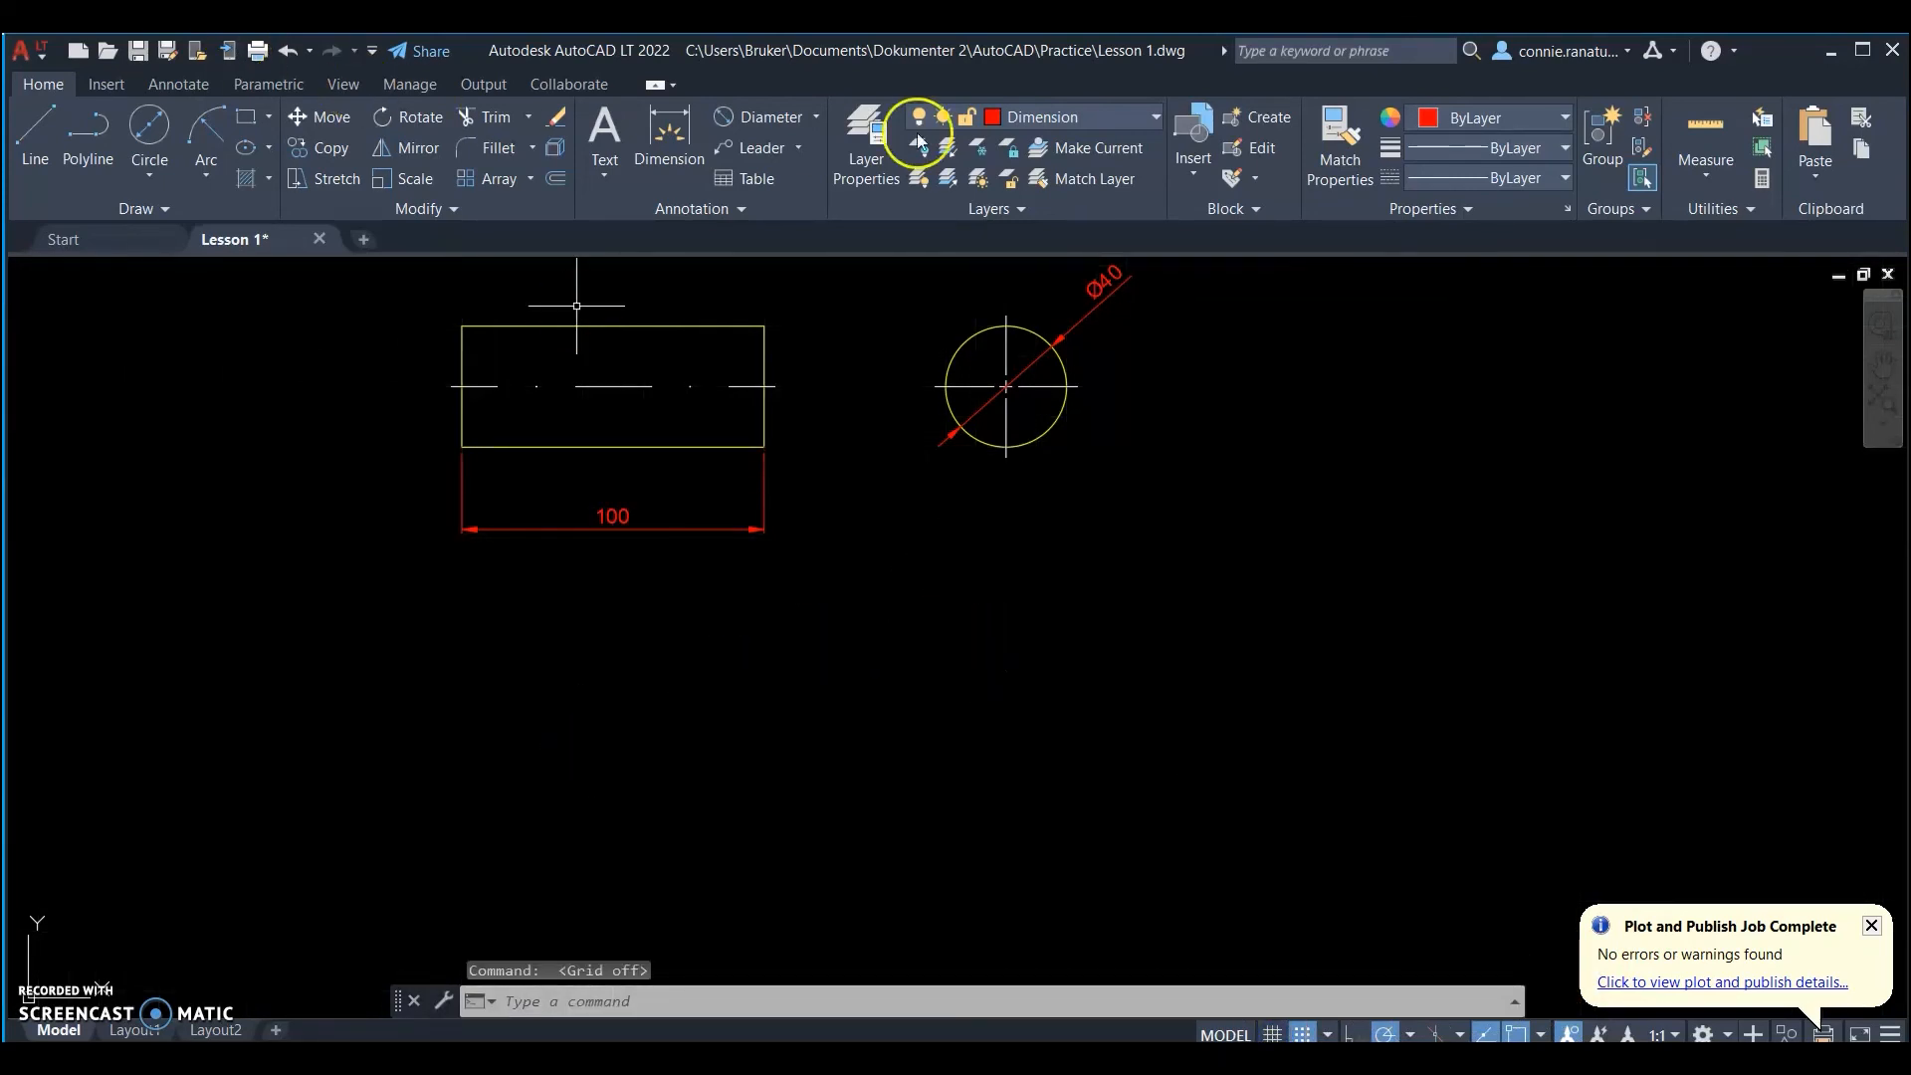
- Make Contour the current layer and draw a 100 by 40 rectangle in the empty area below the circle view
click(1021, 116)
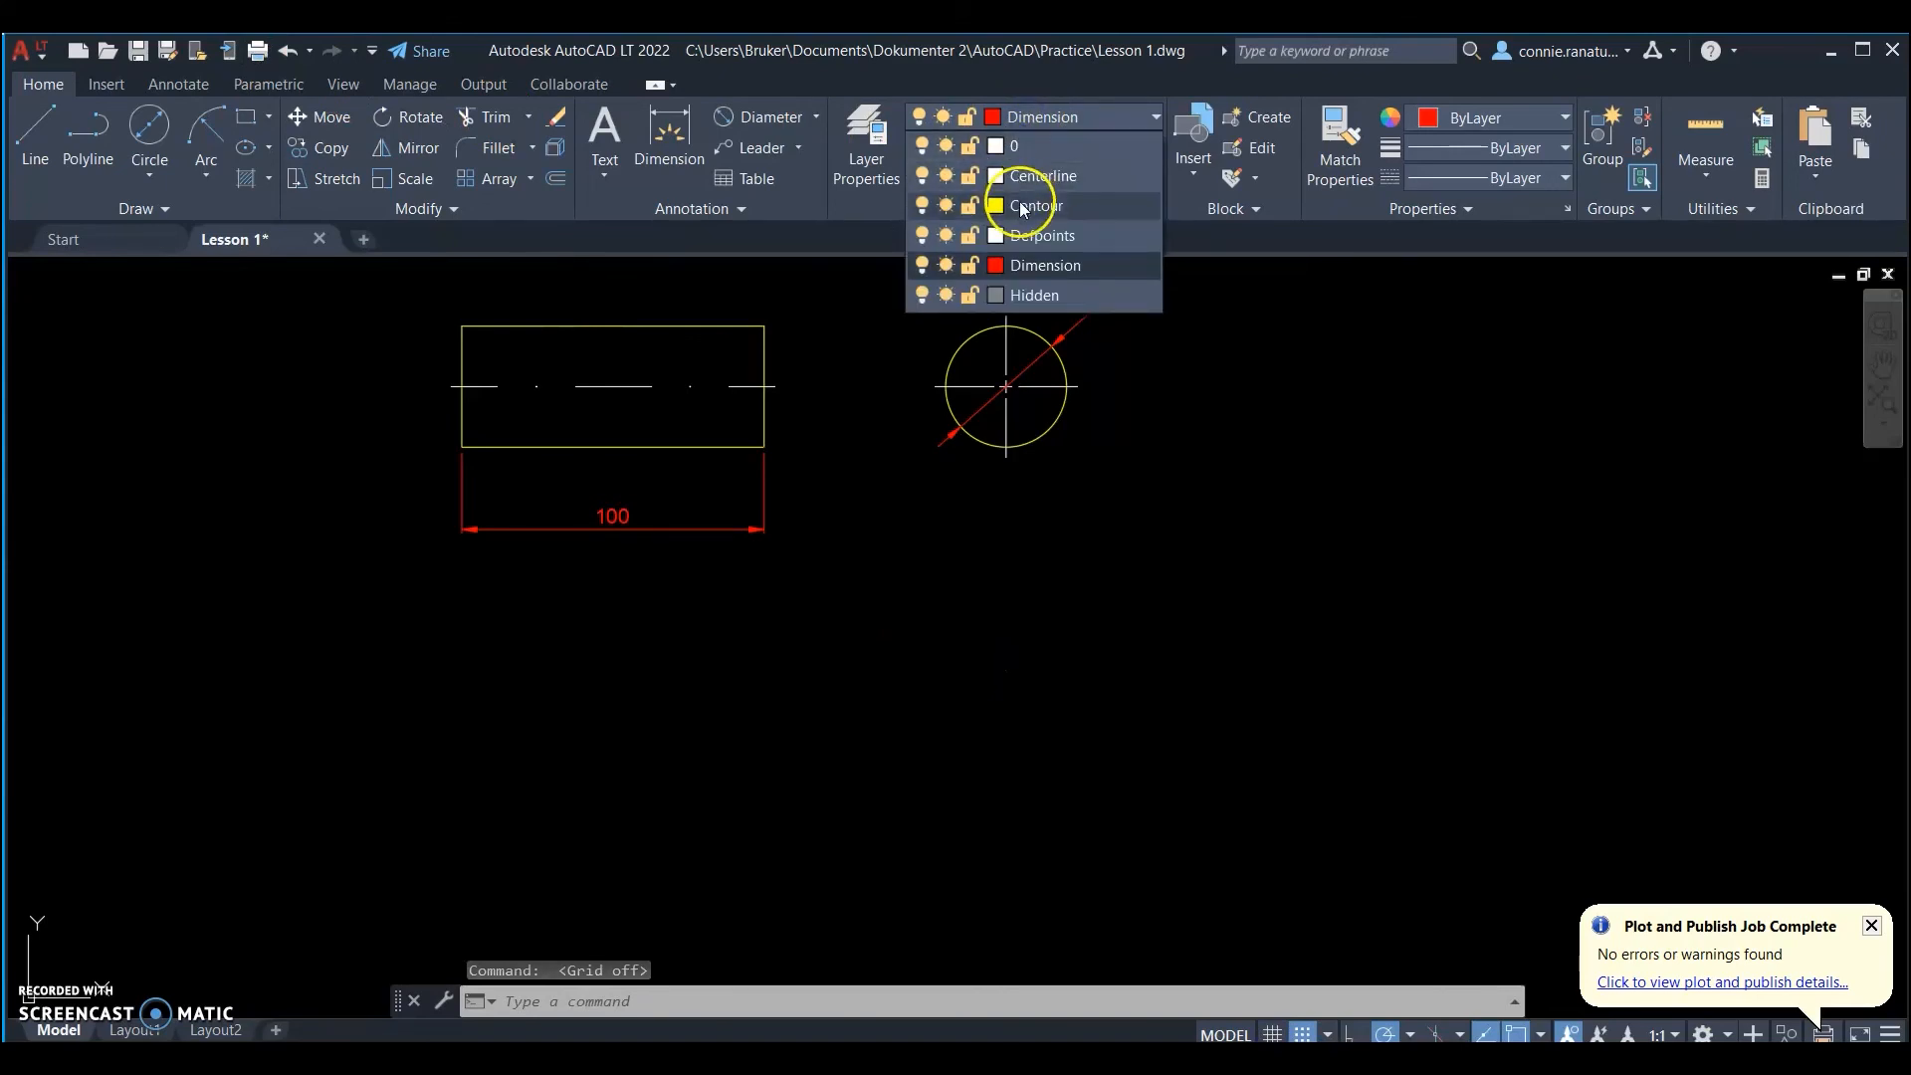
click(1023, 202)
click(245, 118)
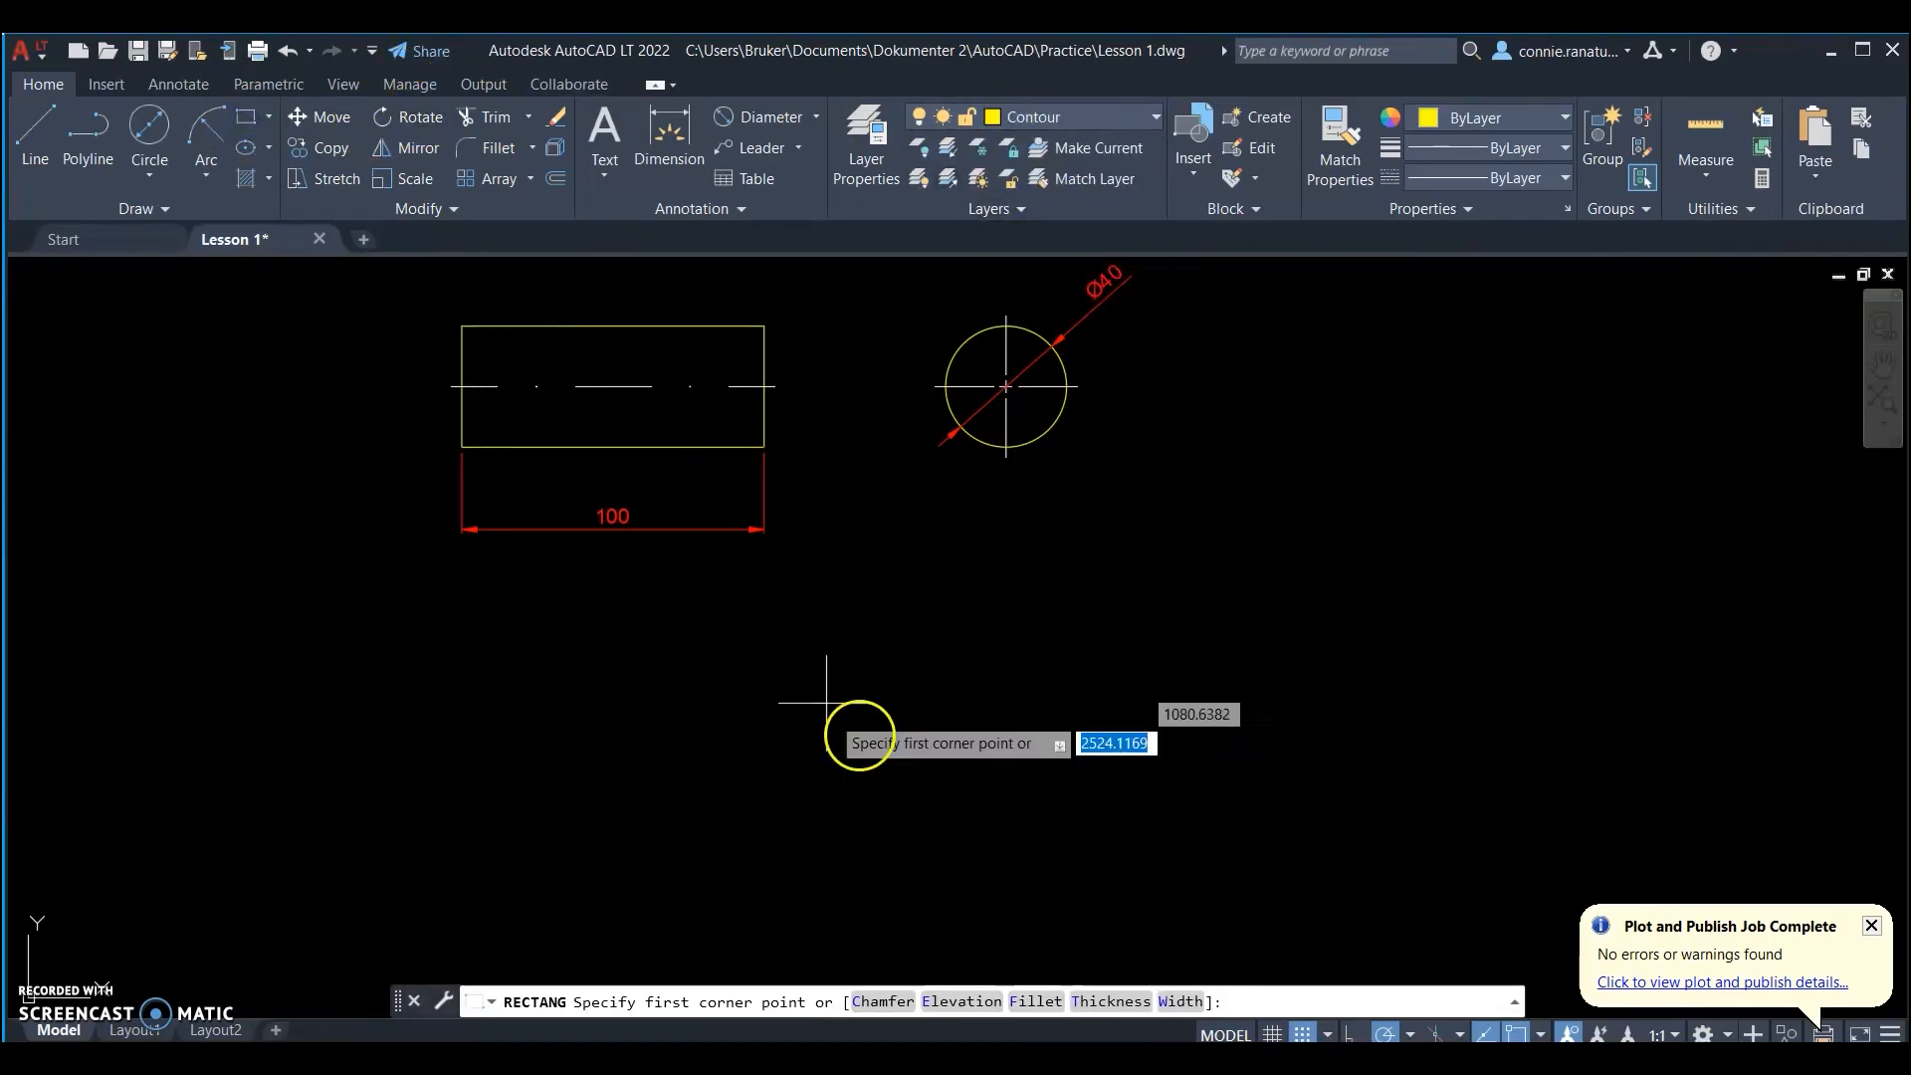
click(973, 812)
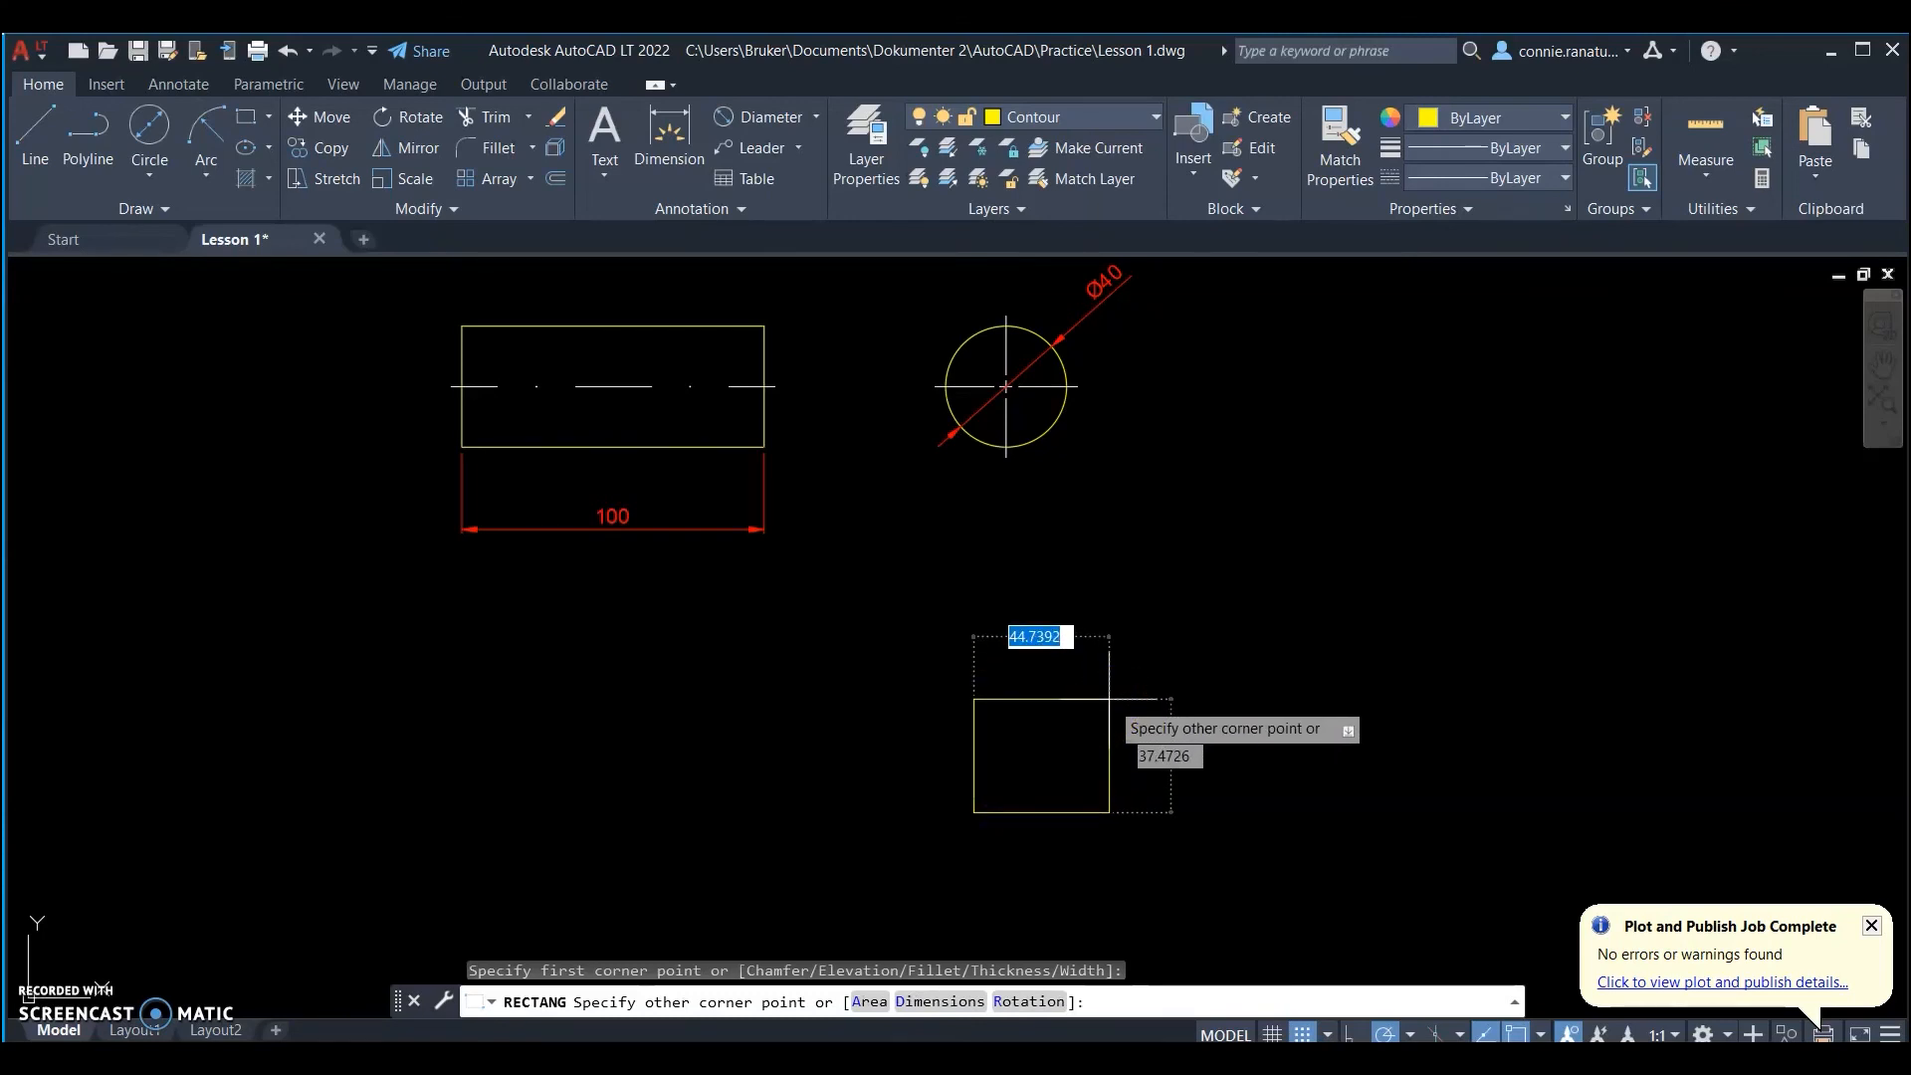
text(@100)
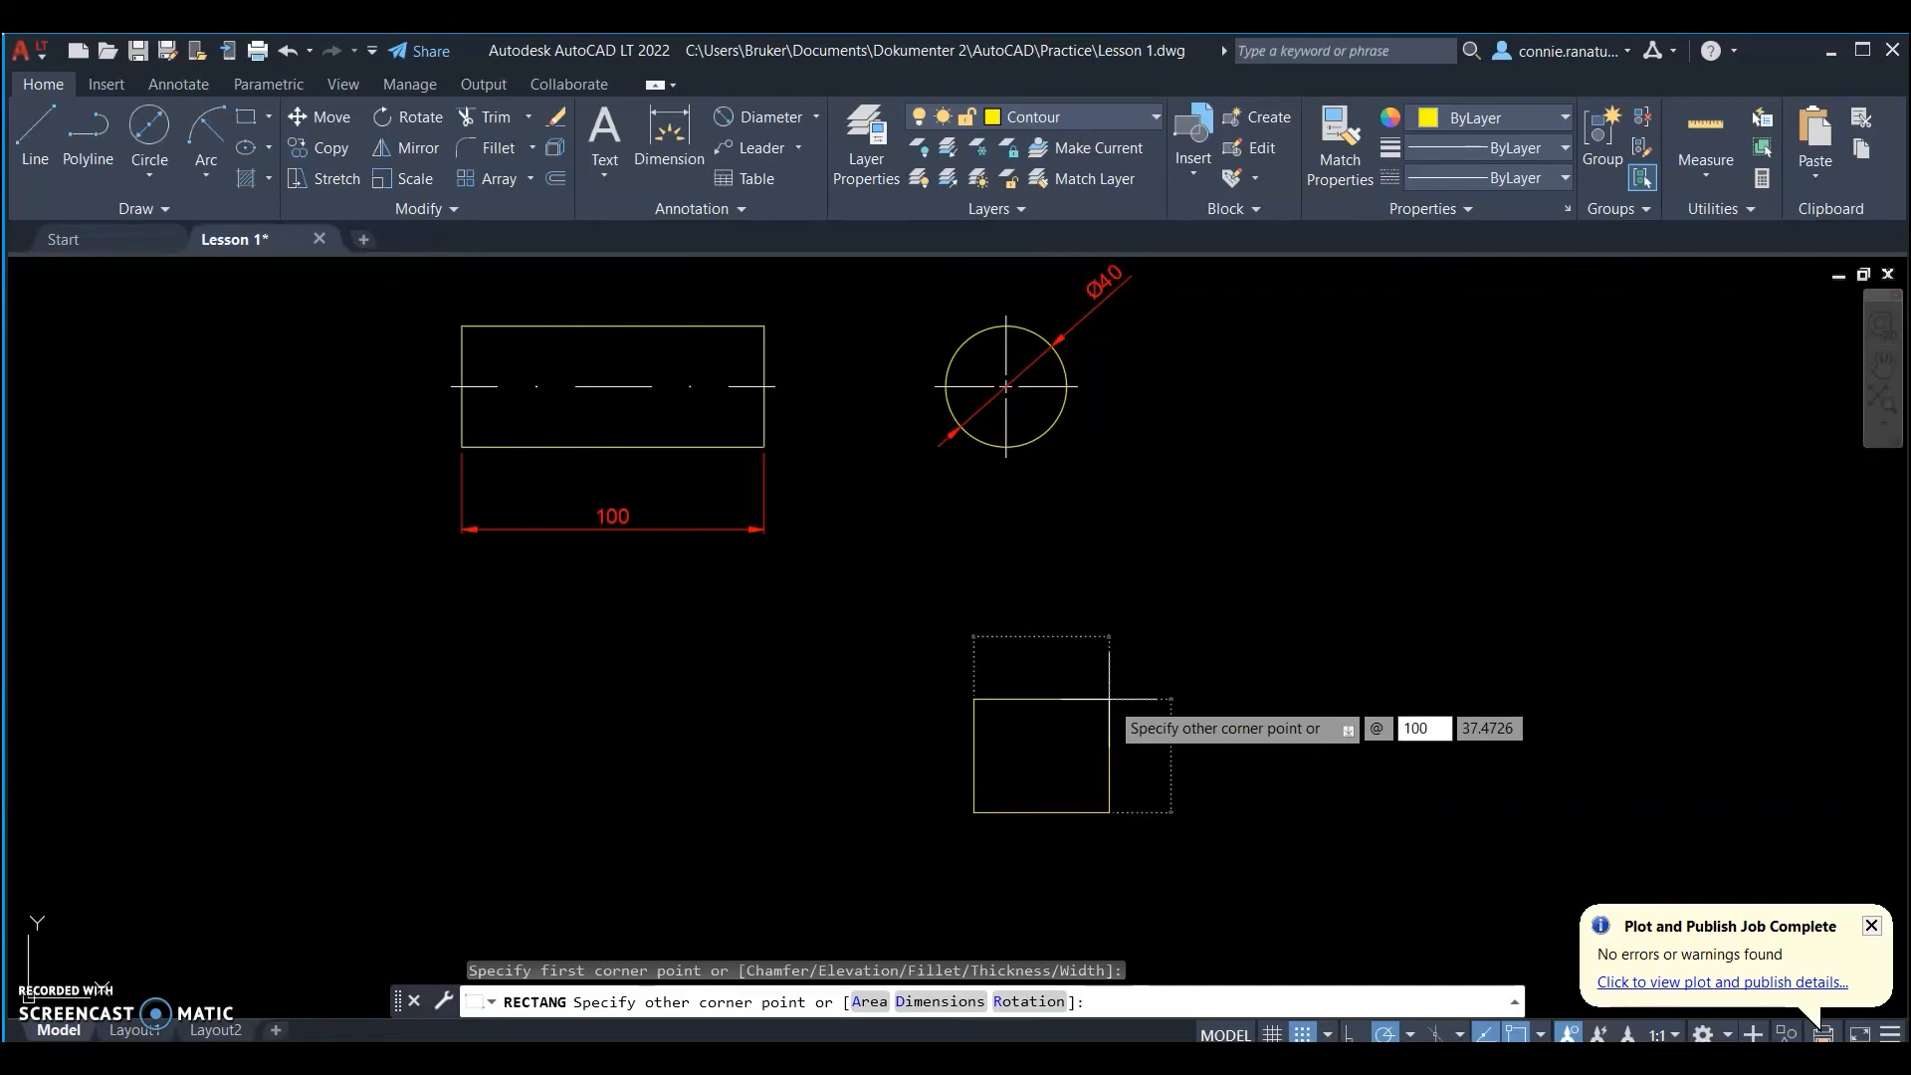
key(Tab)
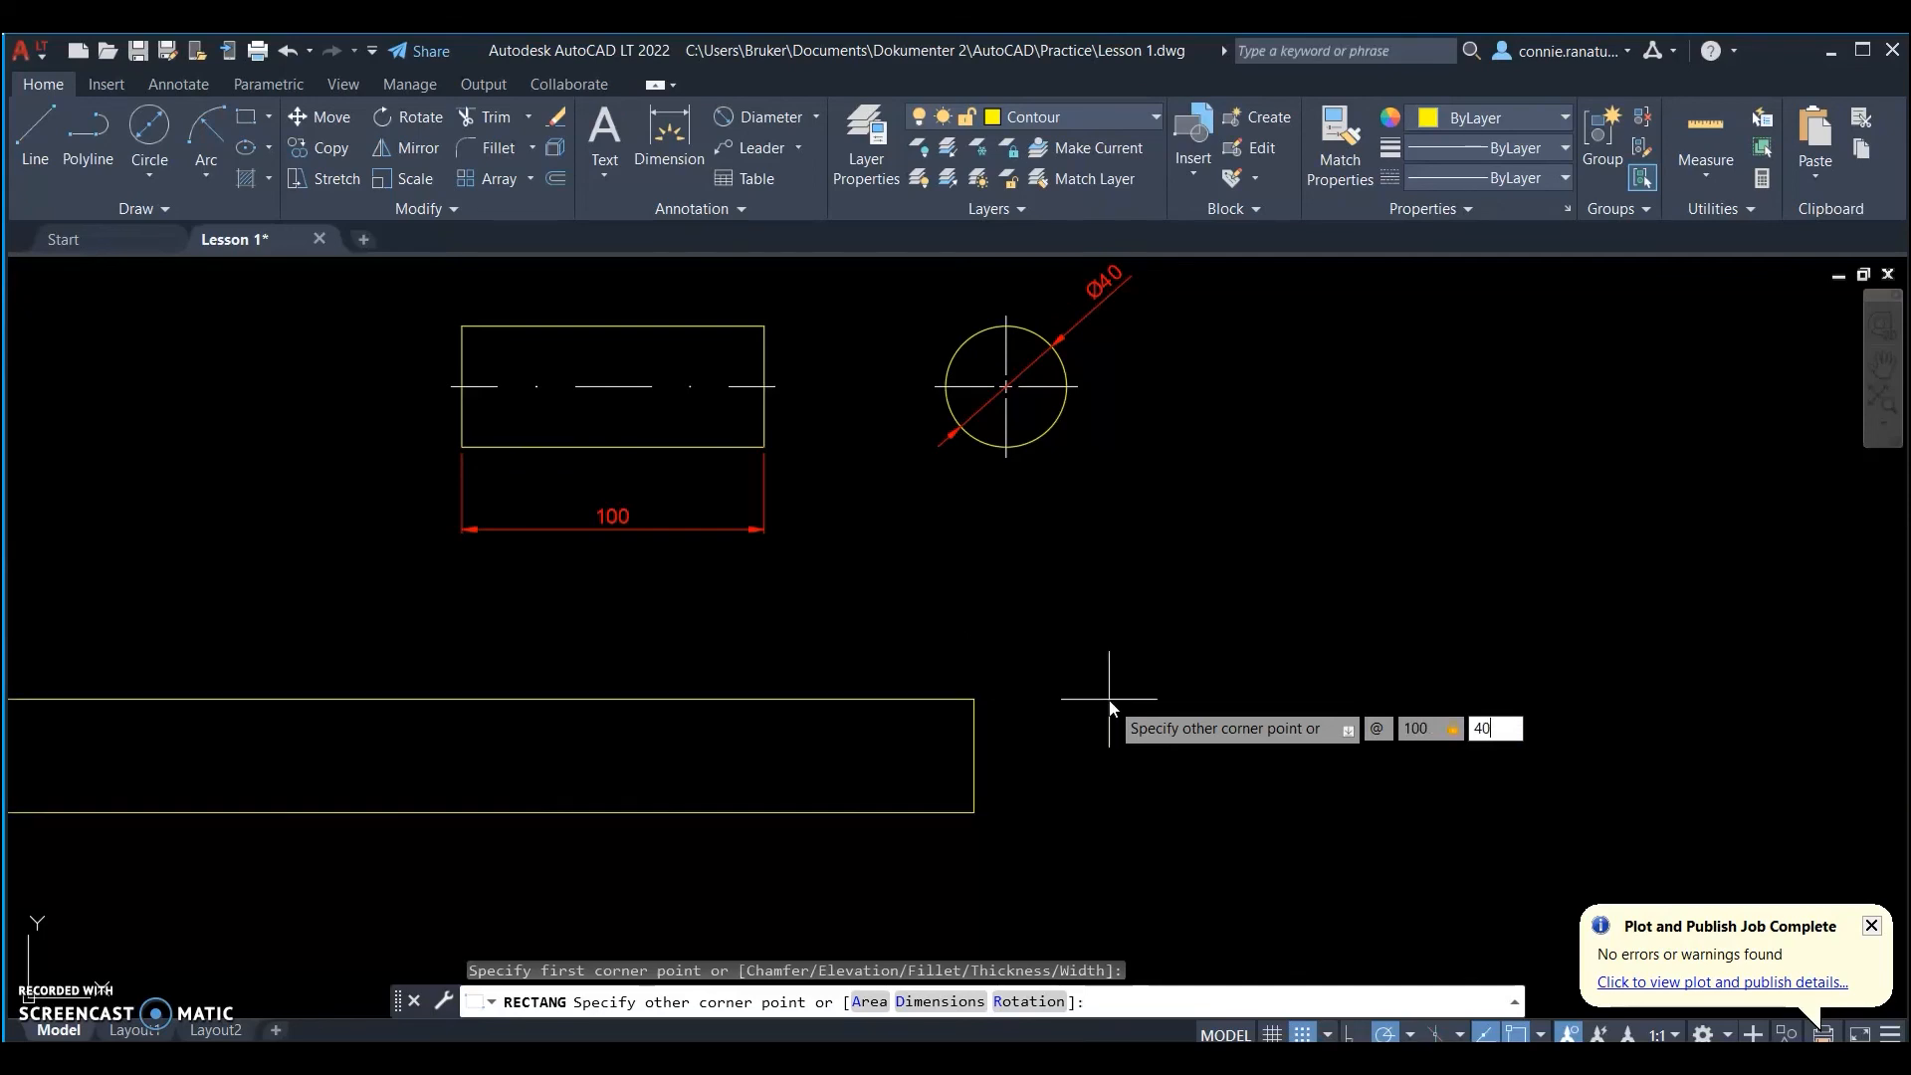
key(Return)
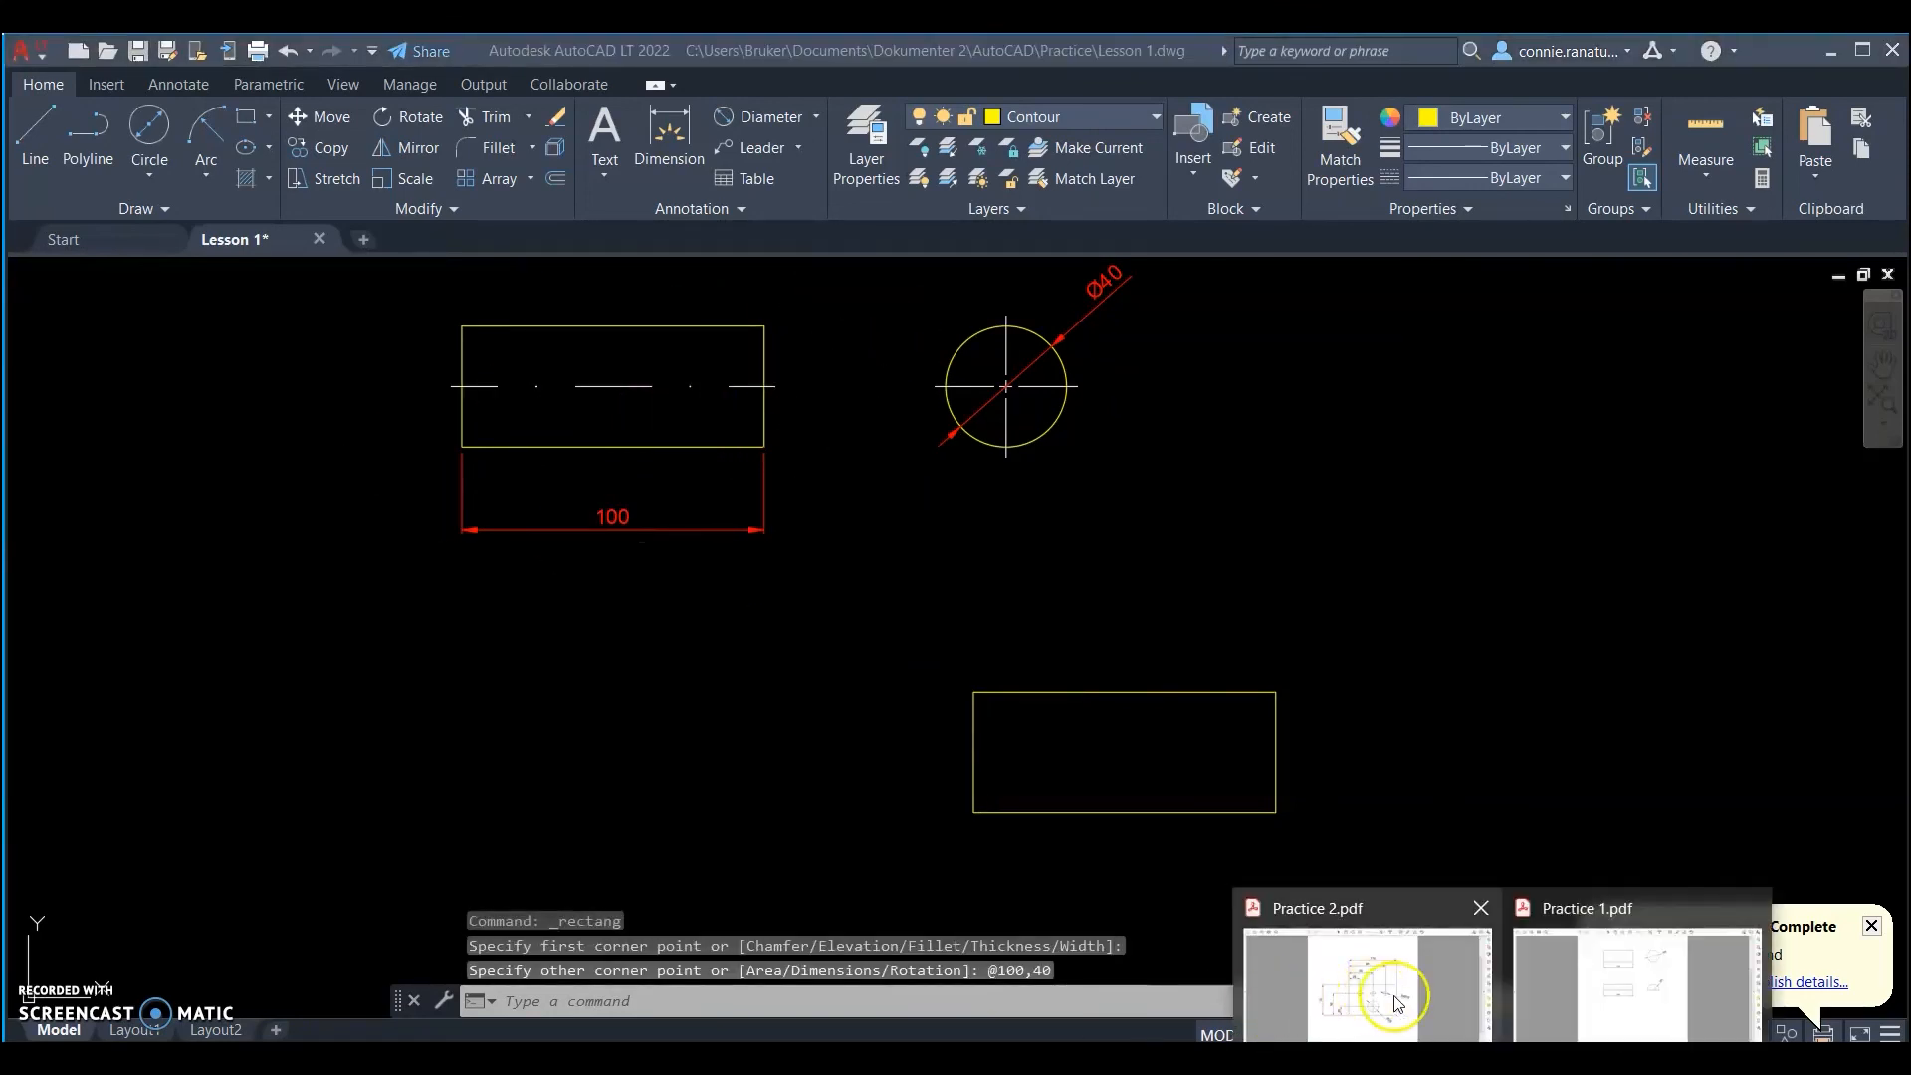
- View the Dimension Rectangle image of the rectangle command history from the AutoCAD folder in File Explorer, and return to the AutoCAD LT drawing
mouse_move(1417, 1031)
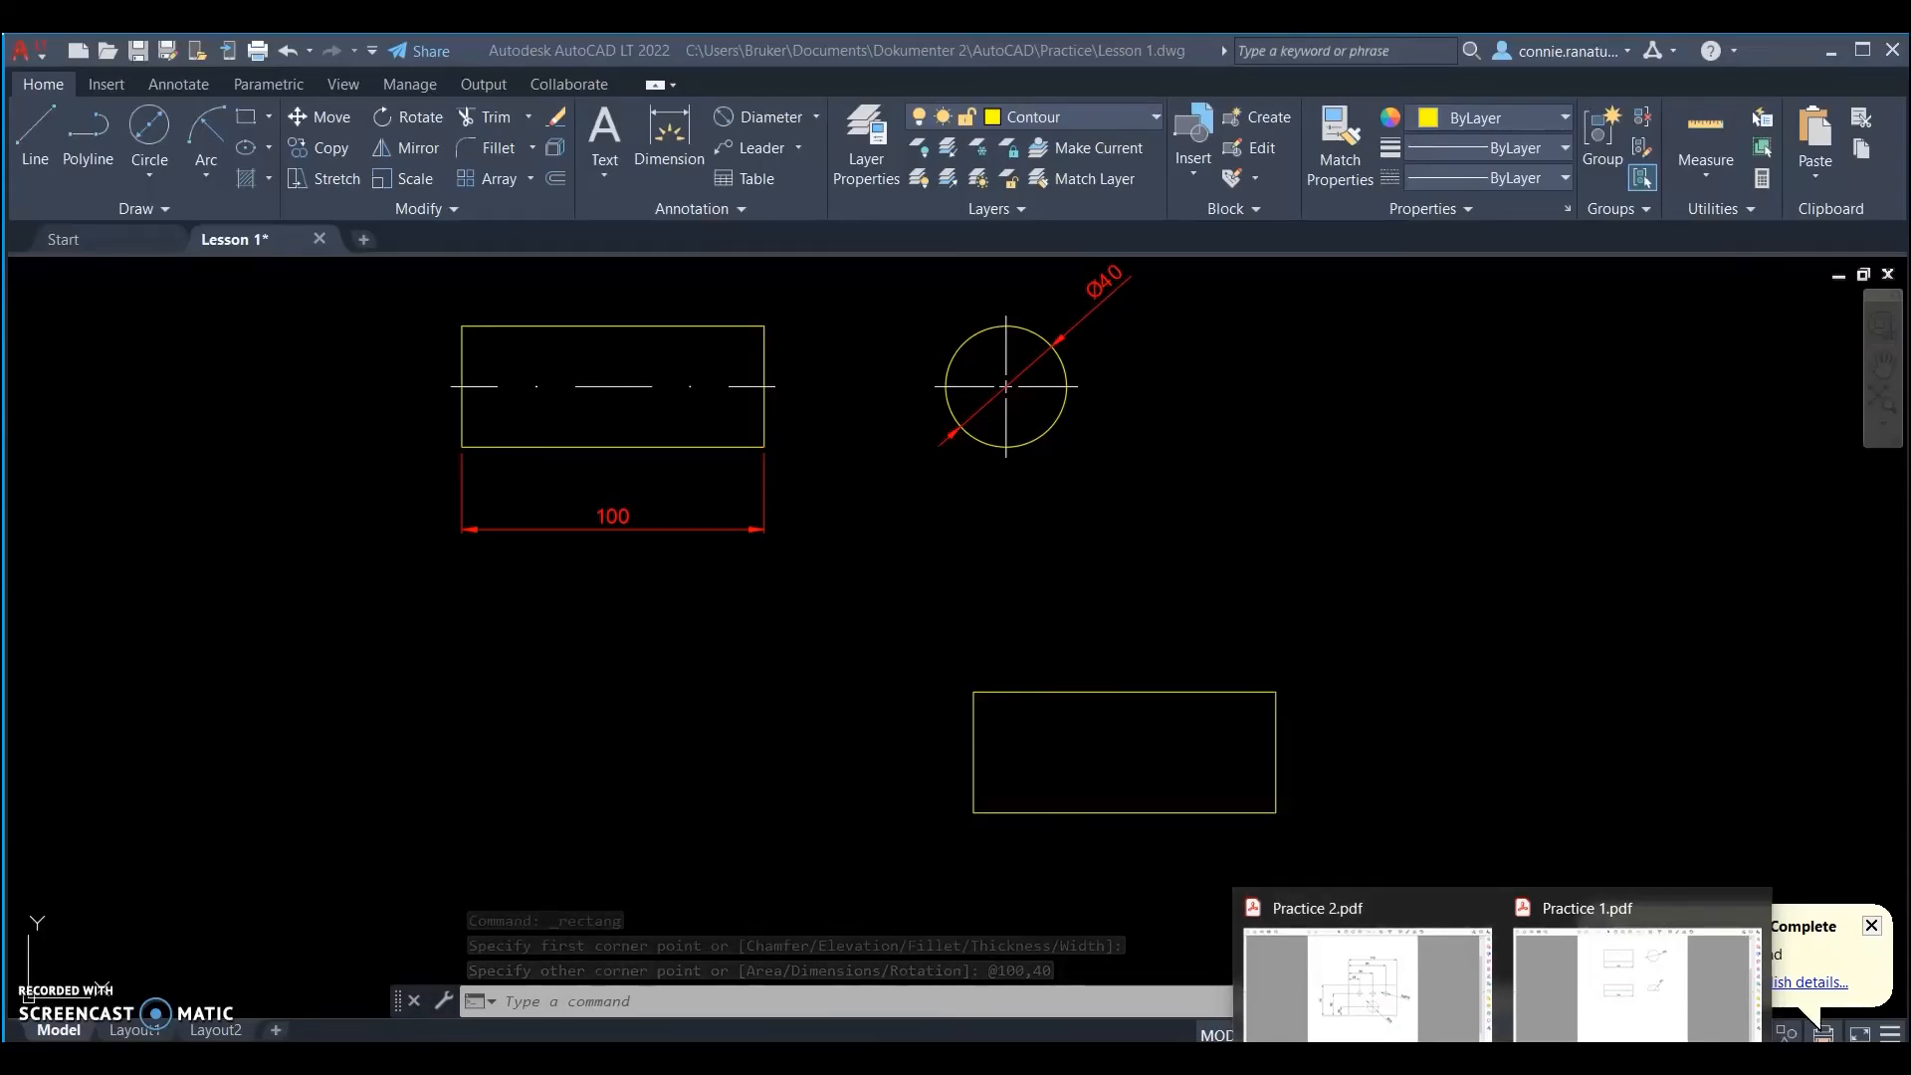
click(819, 986)
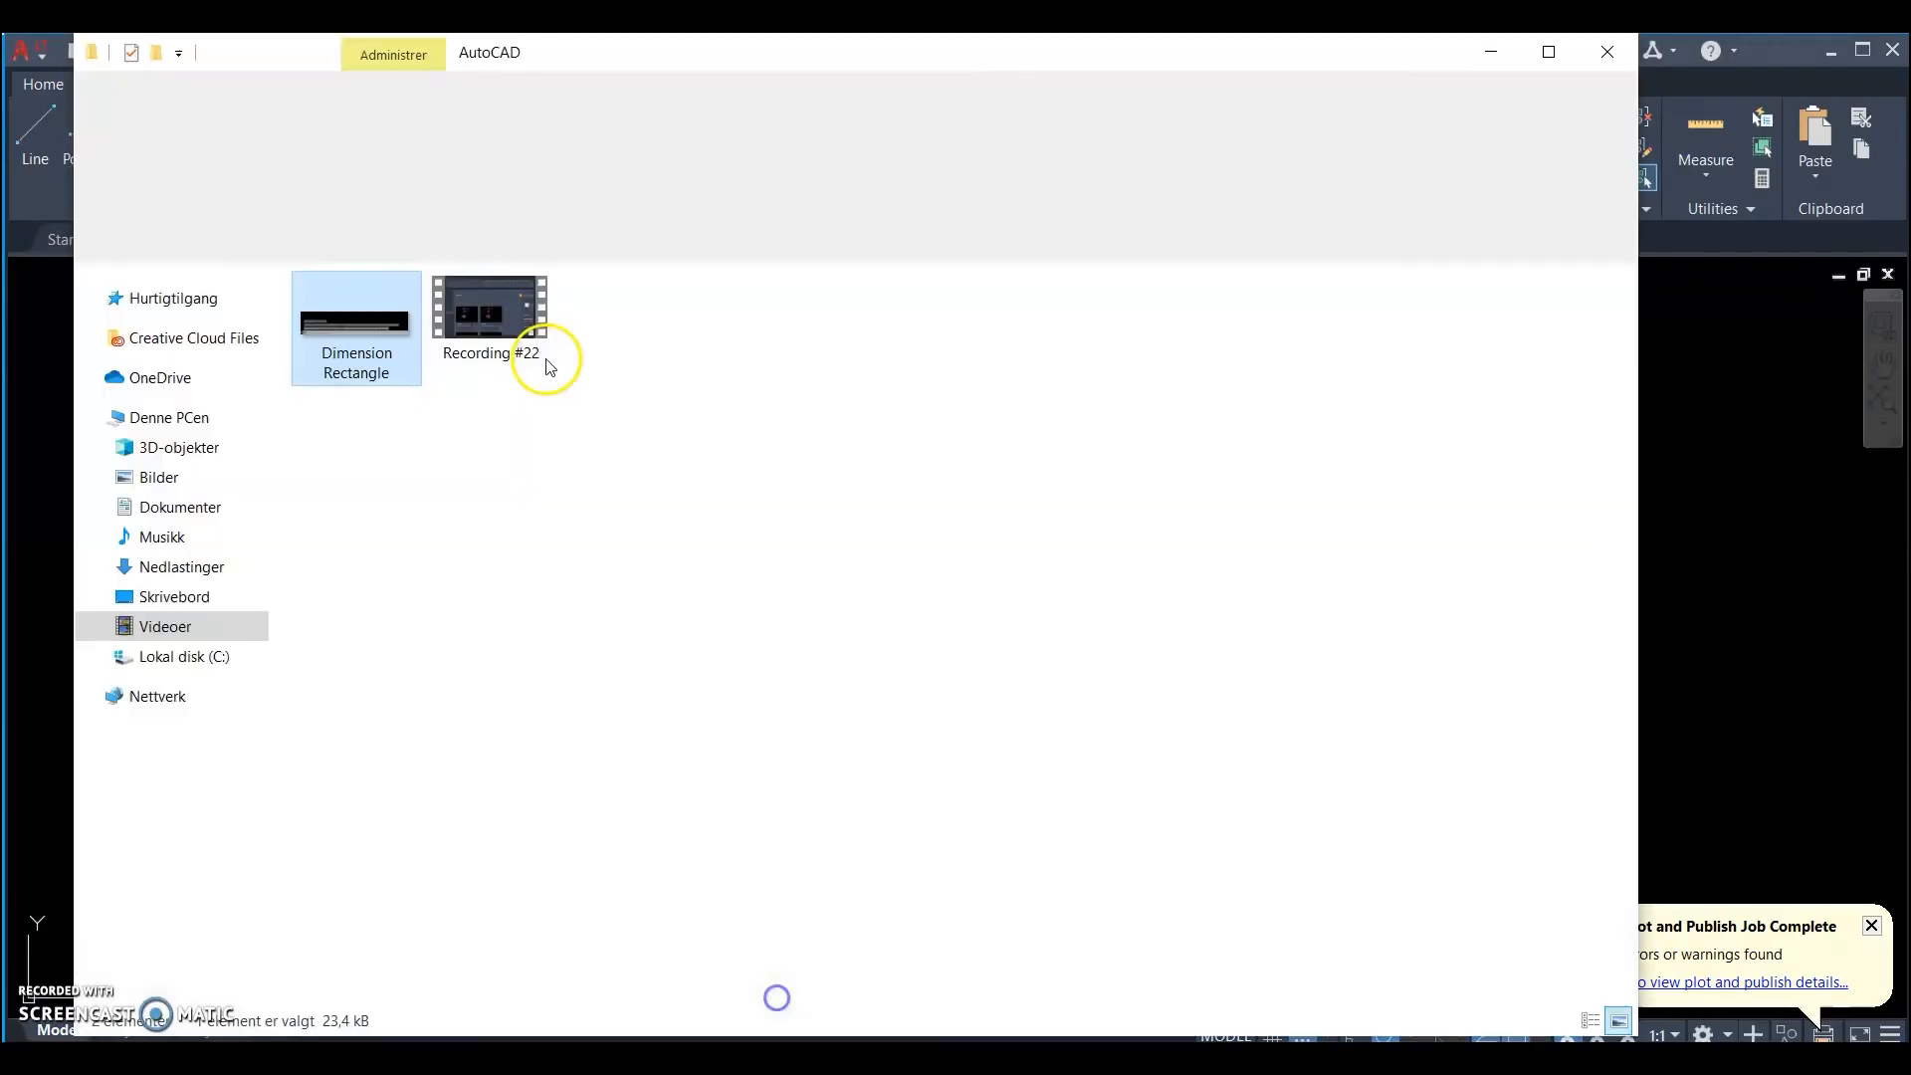
double_click(363, 333)
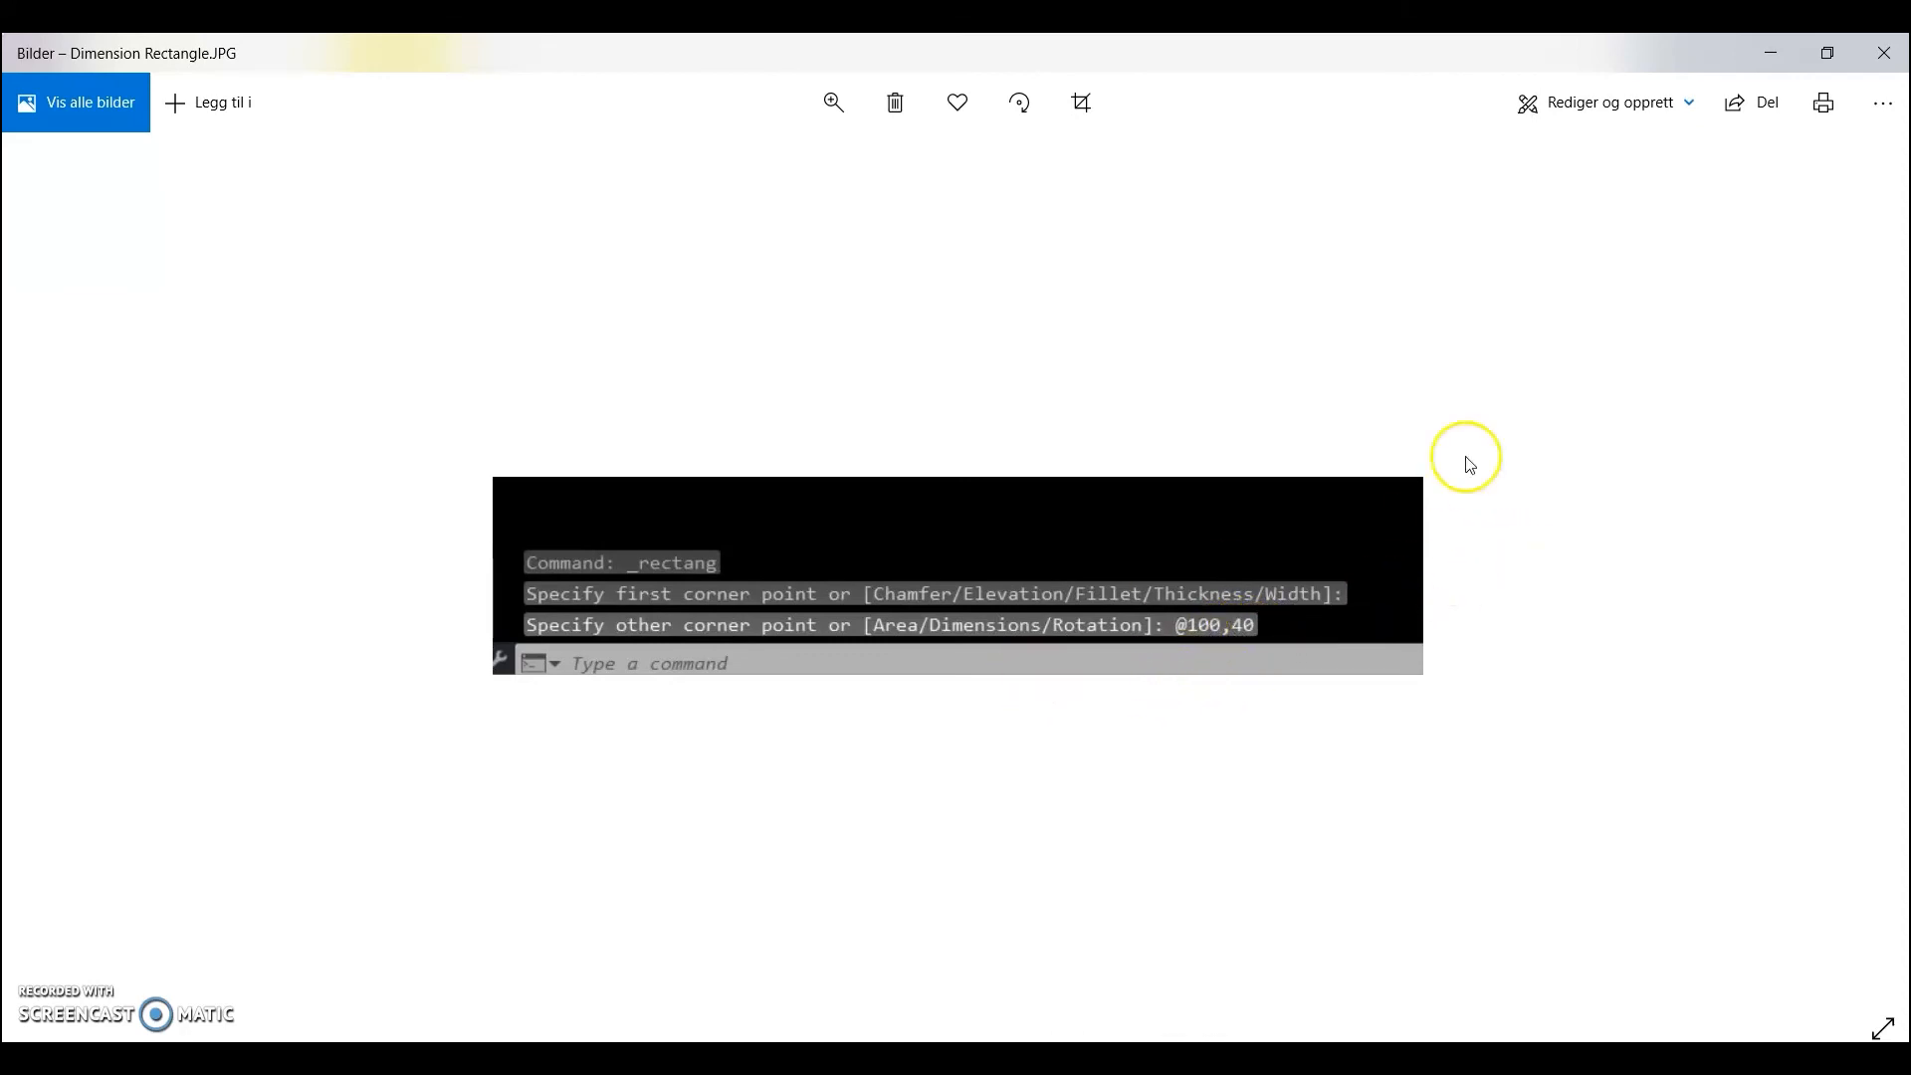
click(1778, 58)
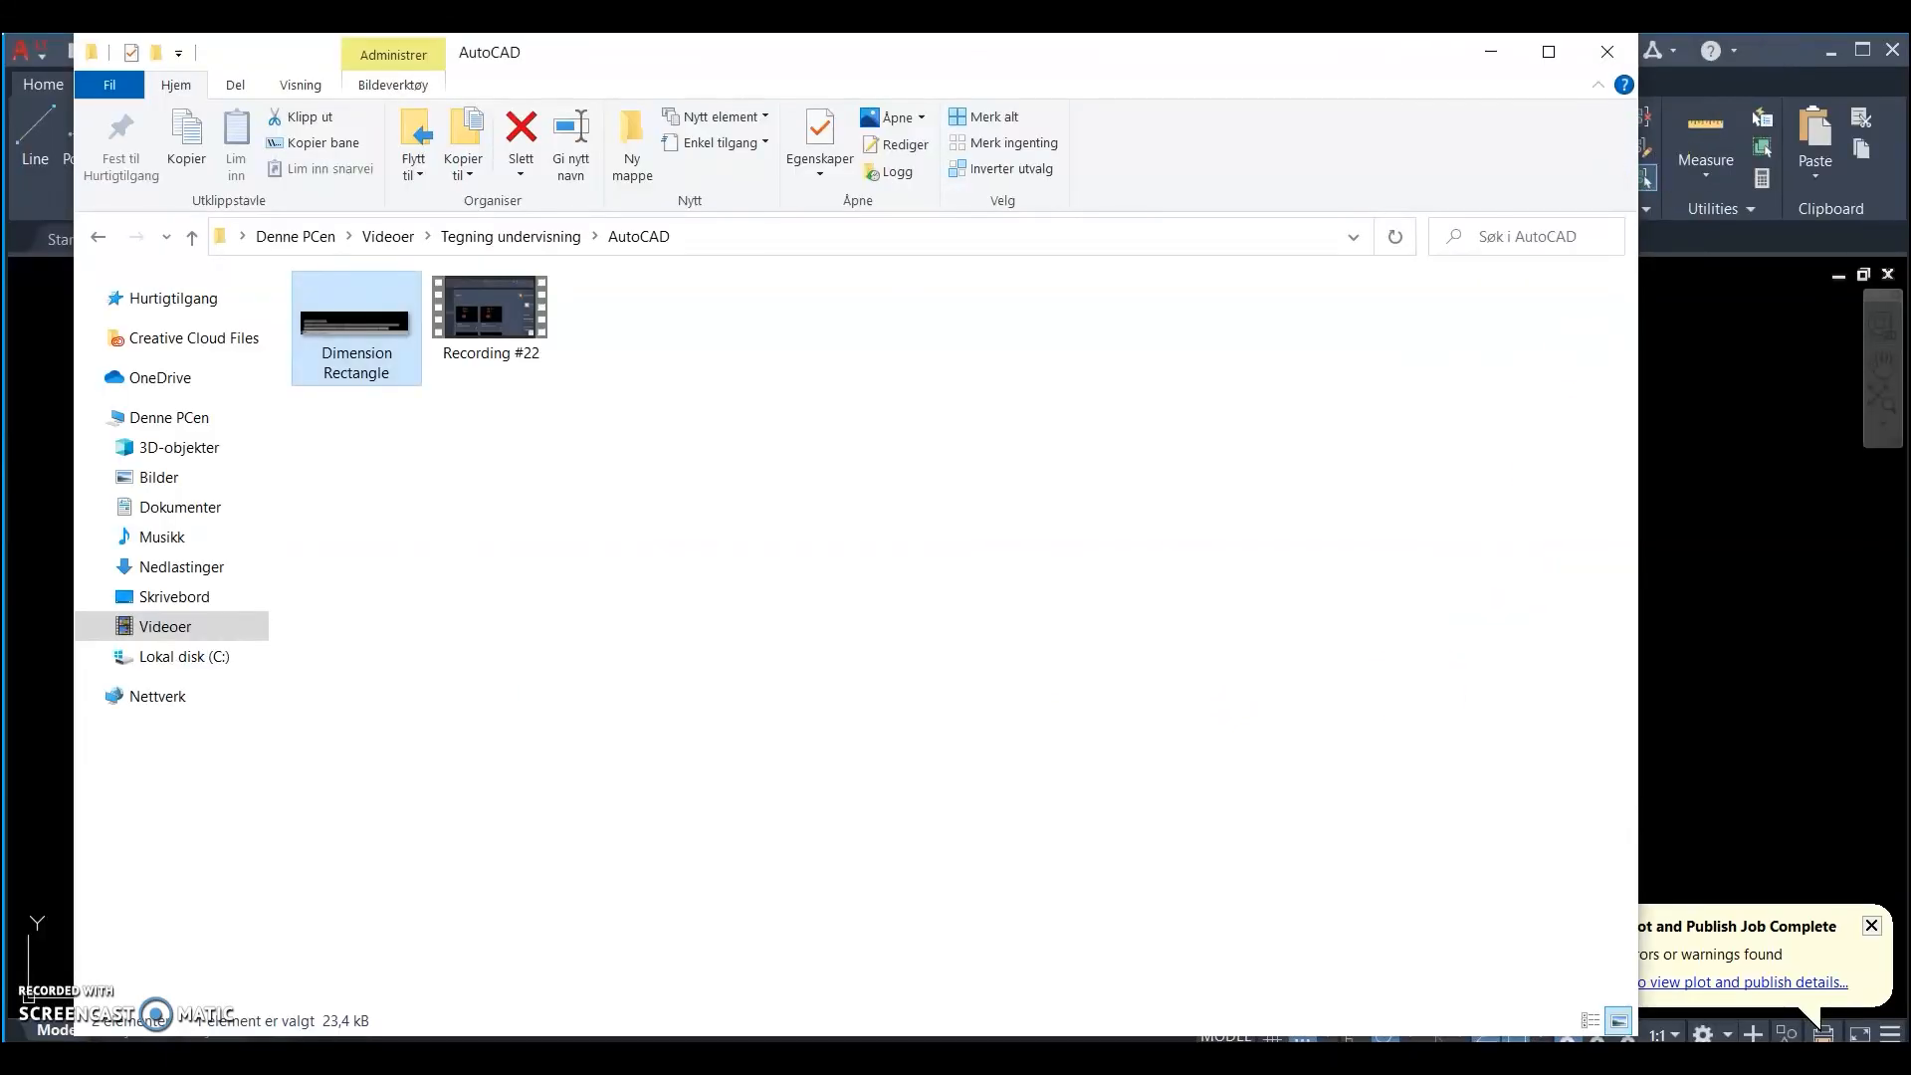
click(1487, 59)
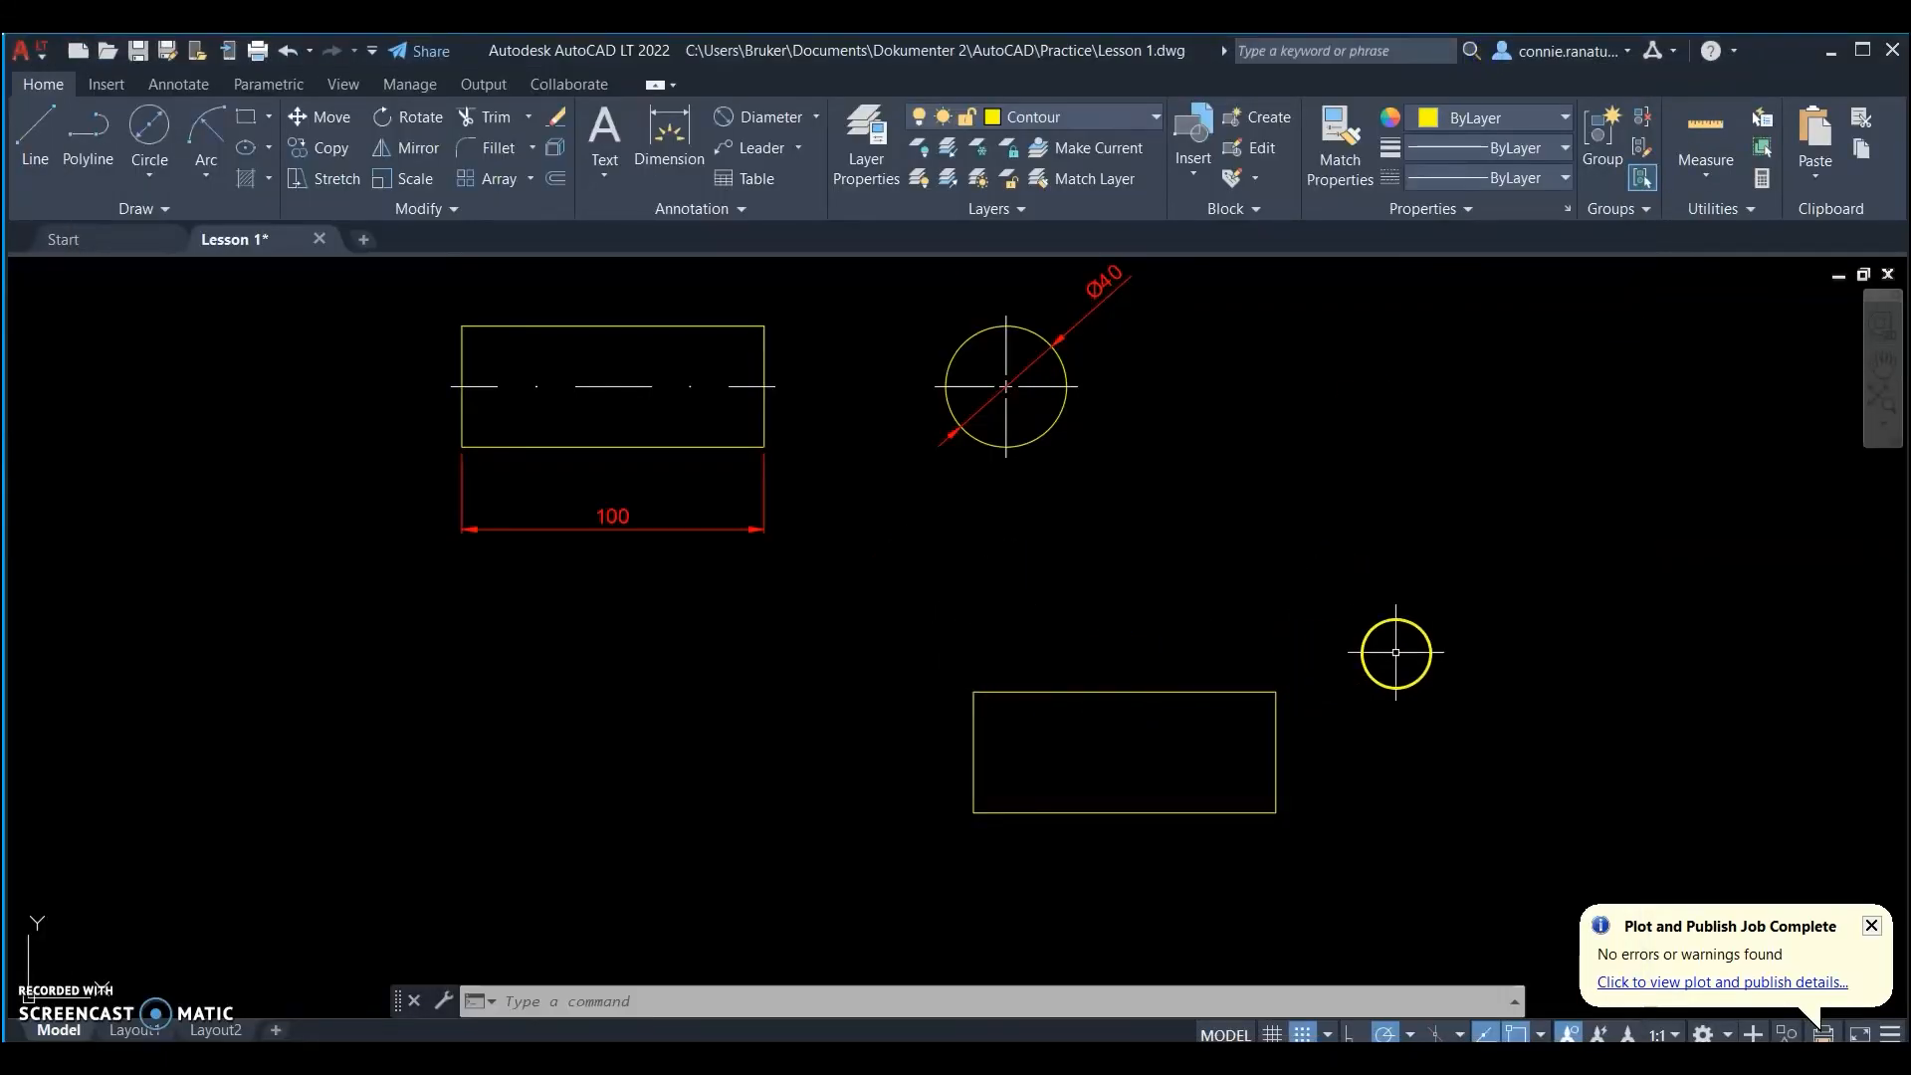